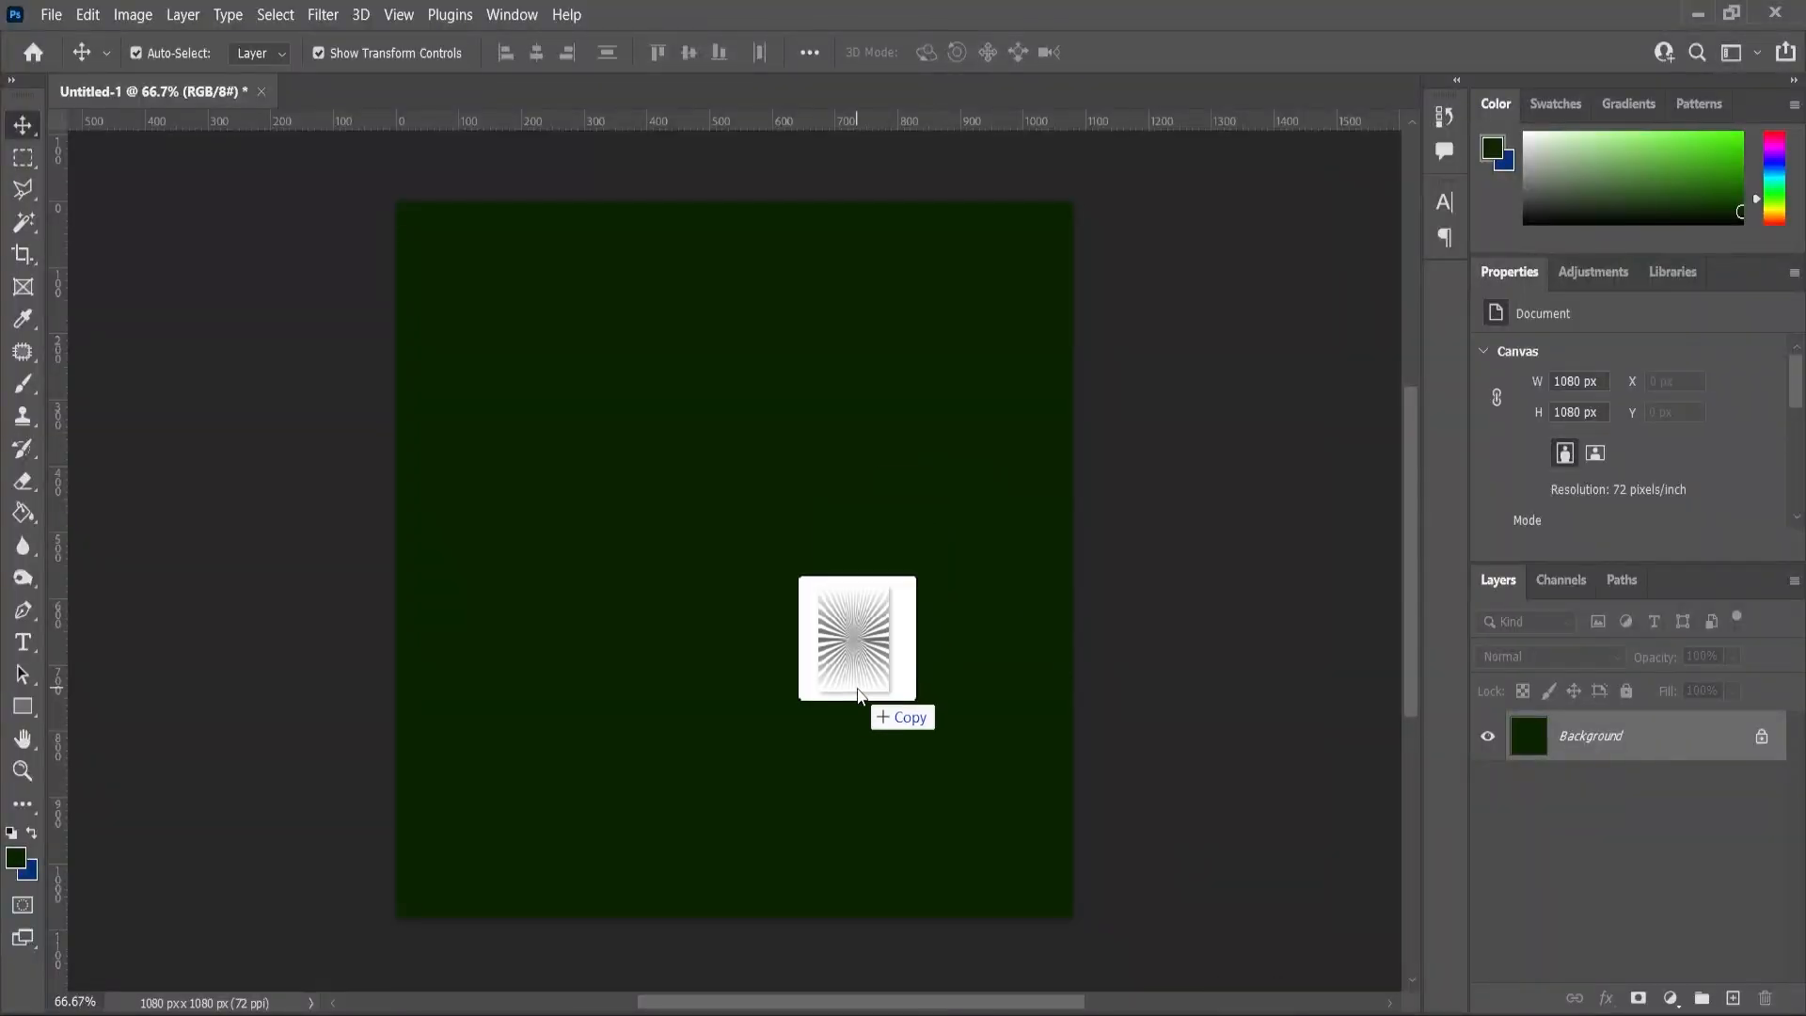
Place the Rays image scaled to 1096 by 1540 px over the canvas and give it a white Color Overlay at 96% opacity
left_click_drag(835, 455, 1138, 103)
key("Return")
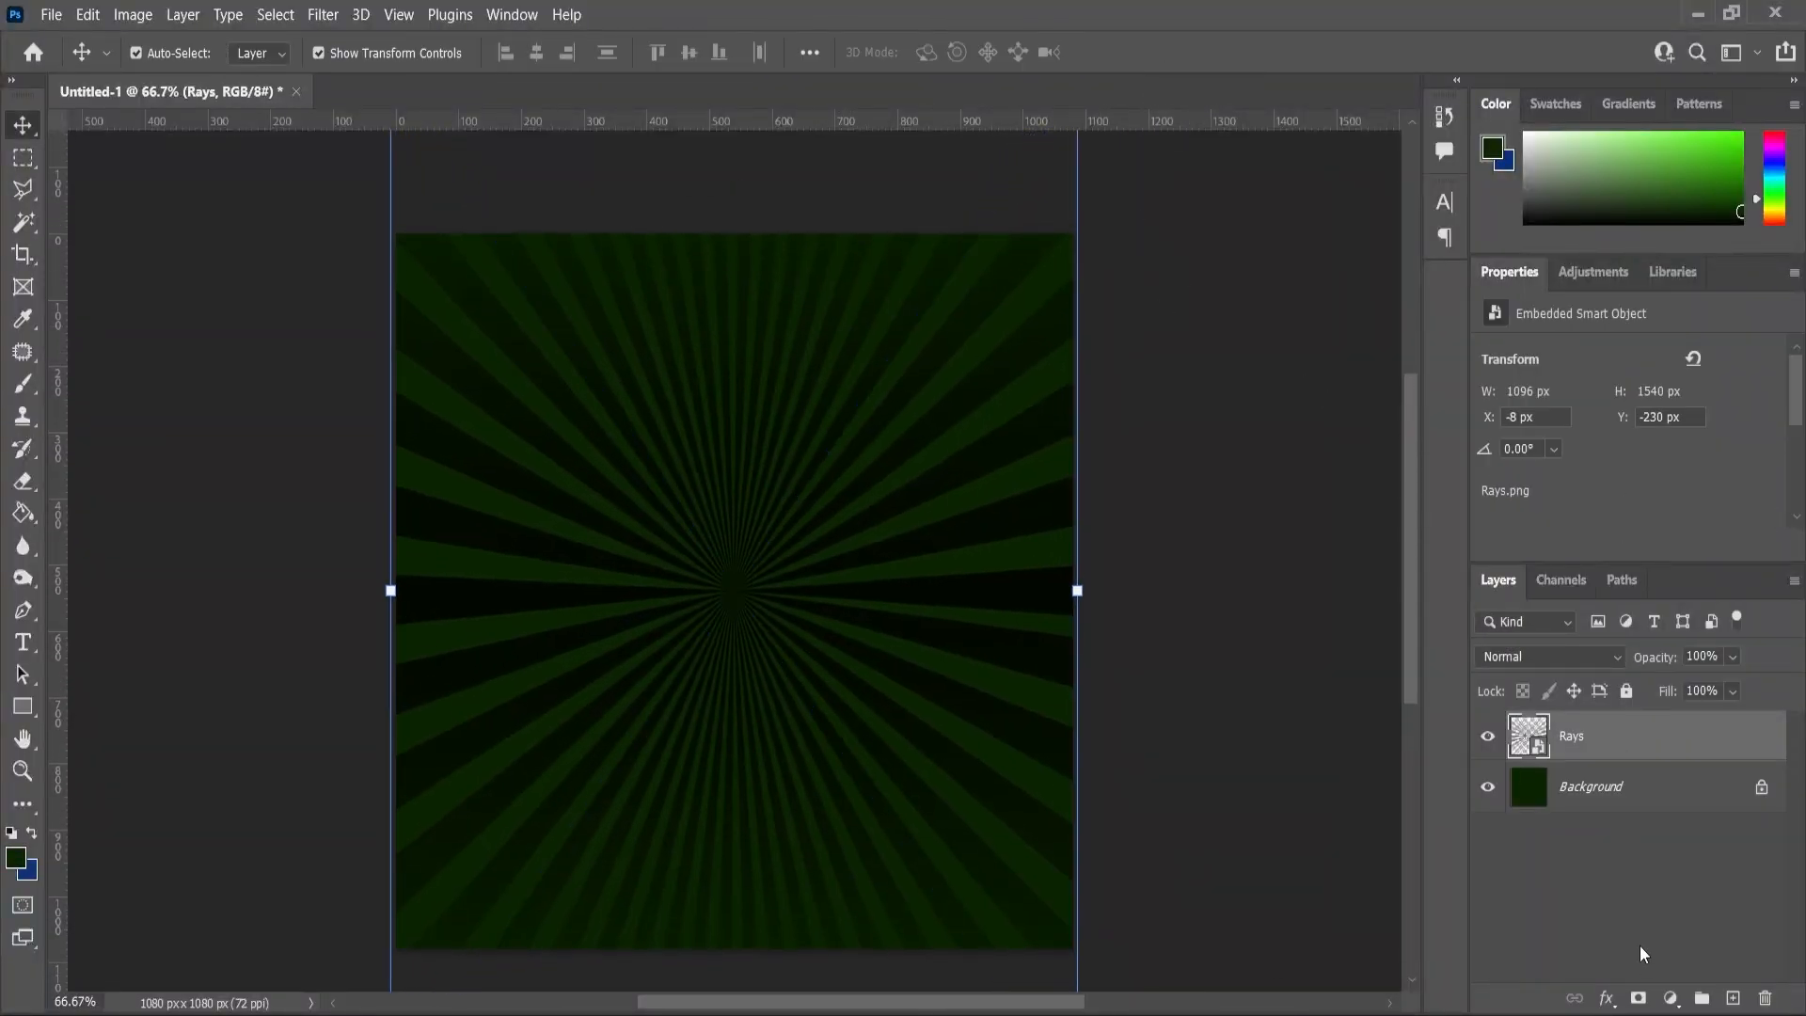
left_click(1677, 1004)
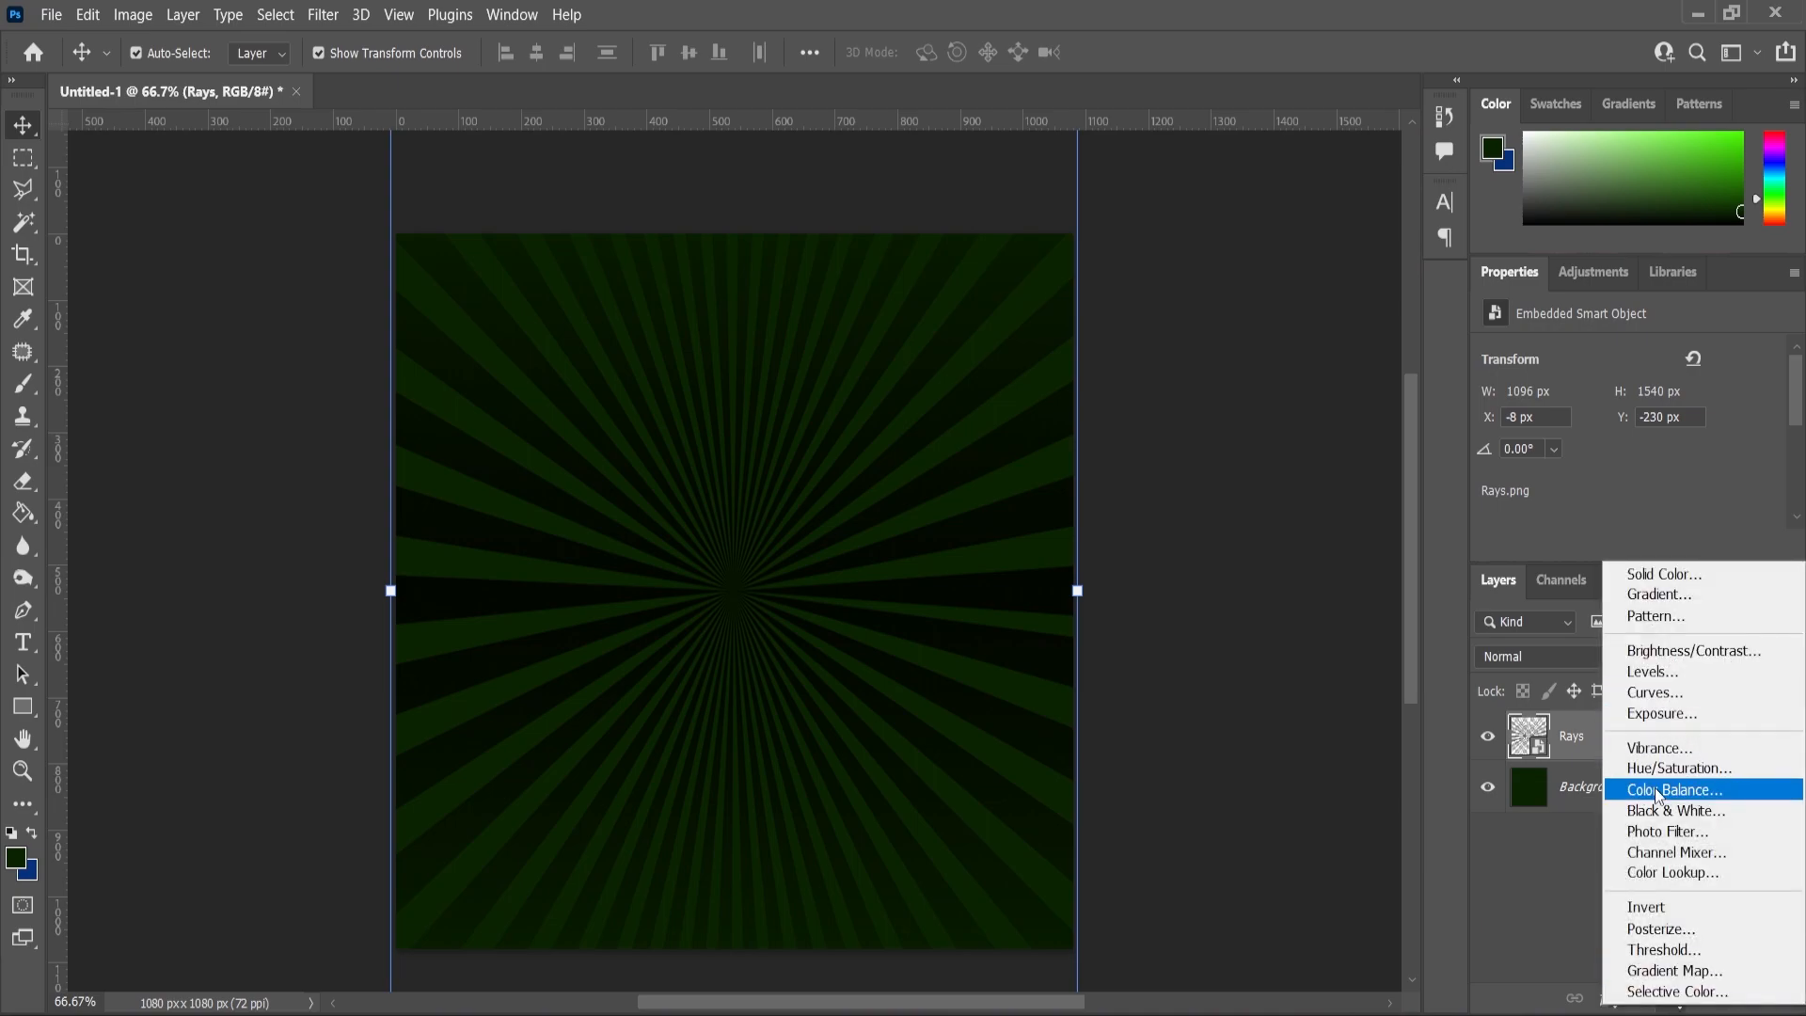
left_click(1564, 881)
left_click(1608, 1002)
left_click(1662, 904)
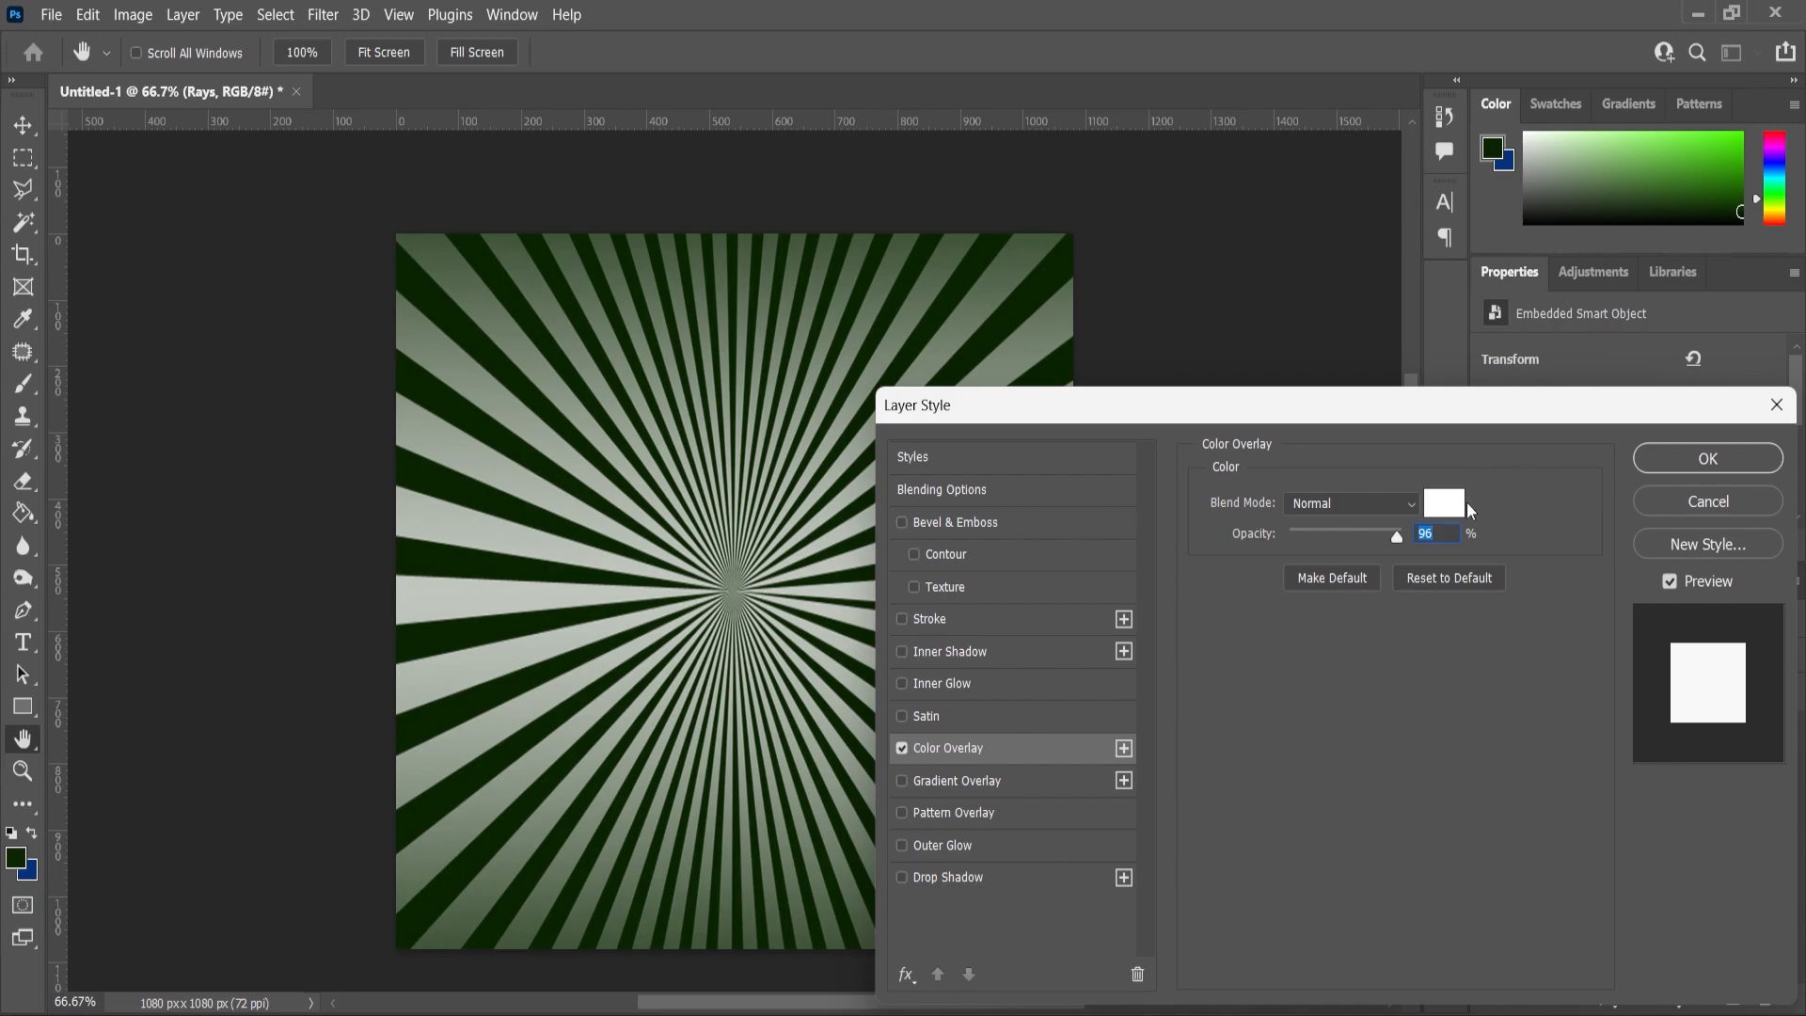
left_click(1663, 460)
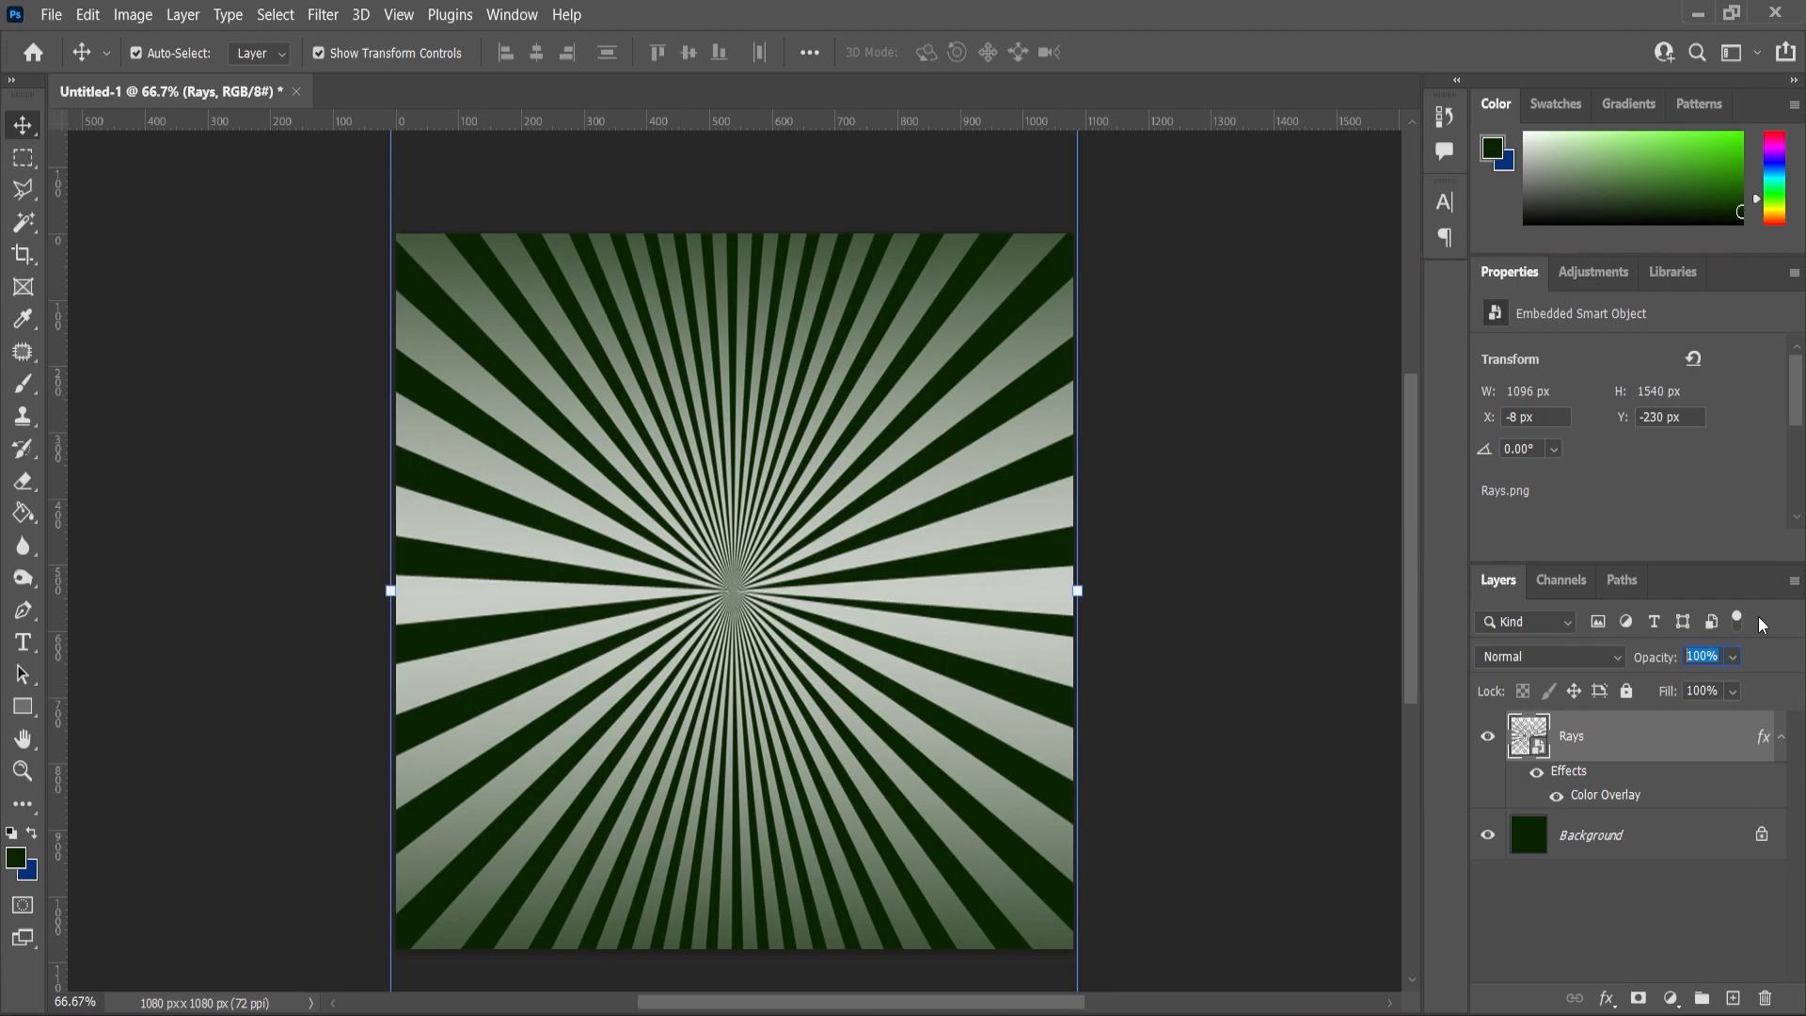
Set the Rays layer's opacity to 5% and lock the layer completely
type("5")
left_click(23, 778)
scroll(910, 607, "down", 1)
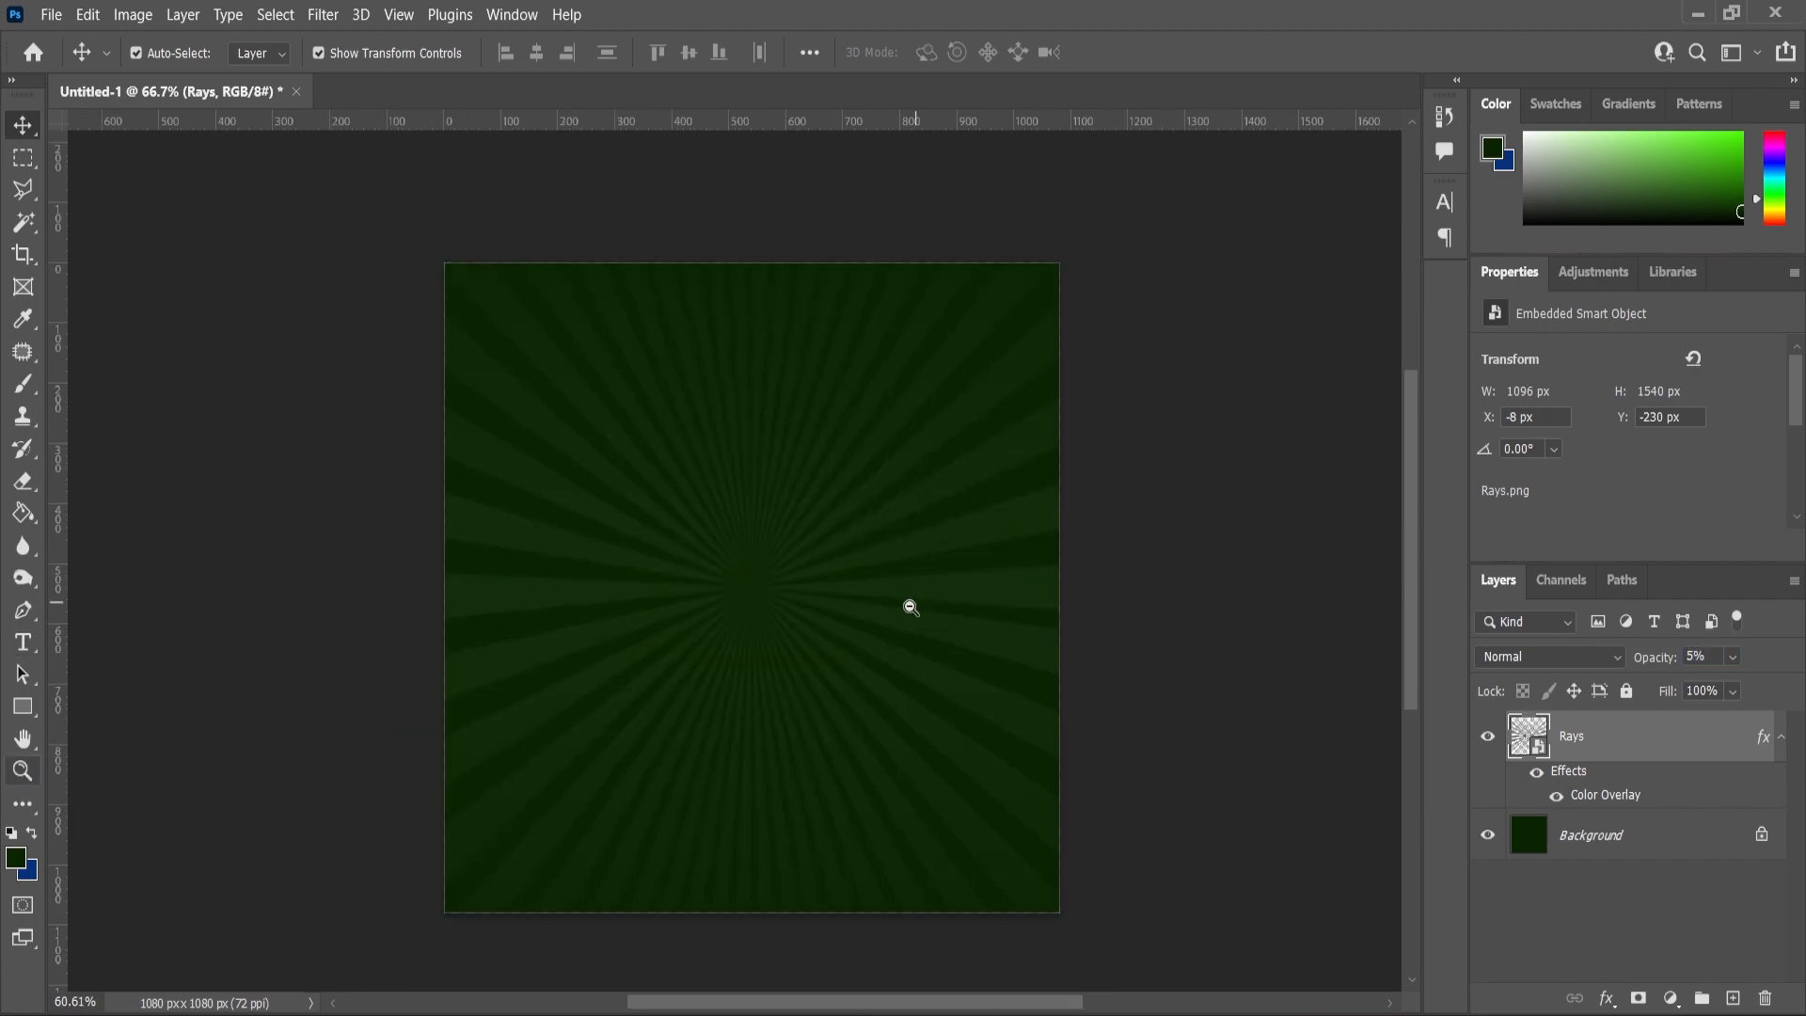
scroll(910, 606, "up", 2)
left_click(23, 126)
left_click(1626, 691)
scroll(1233, 583, "down", 1)
scroll(1228, 597, "up", 1)
scroll(1220, 607, "down", 1)
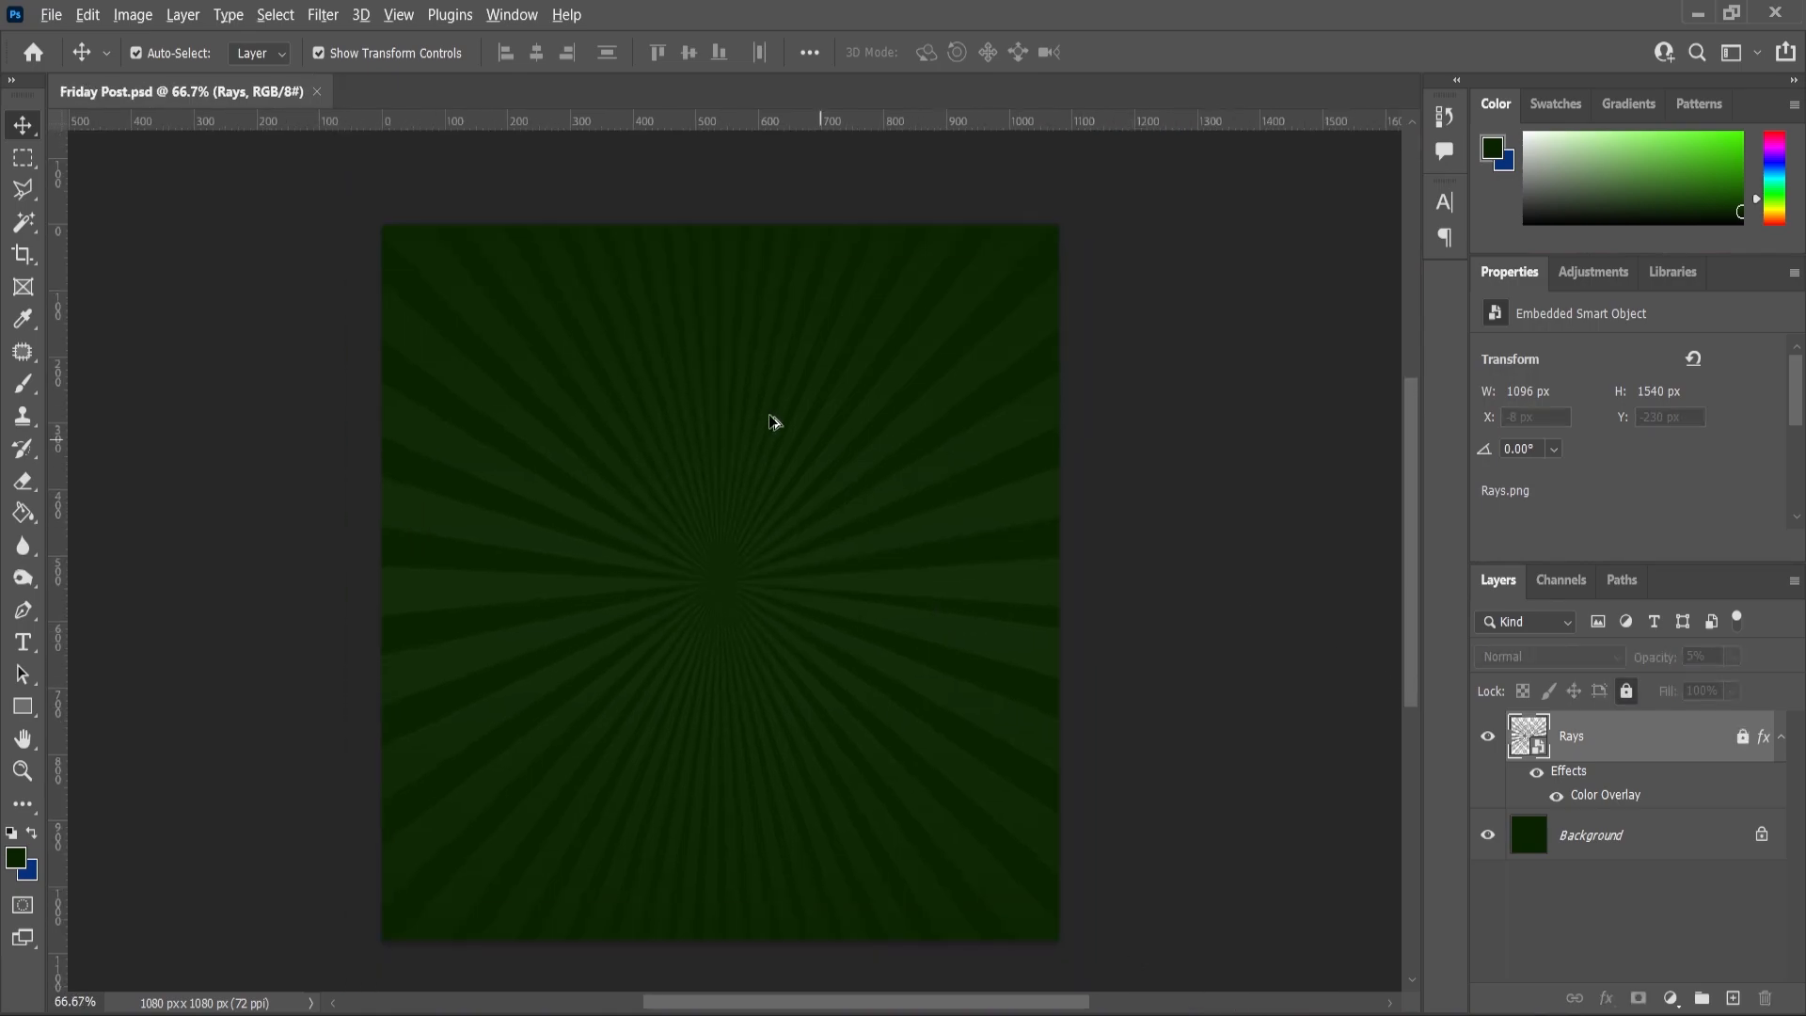
scroll(767, 404, "up", 3)
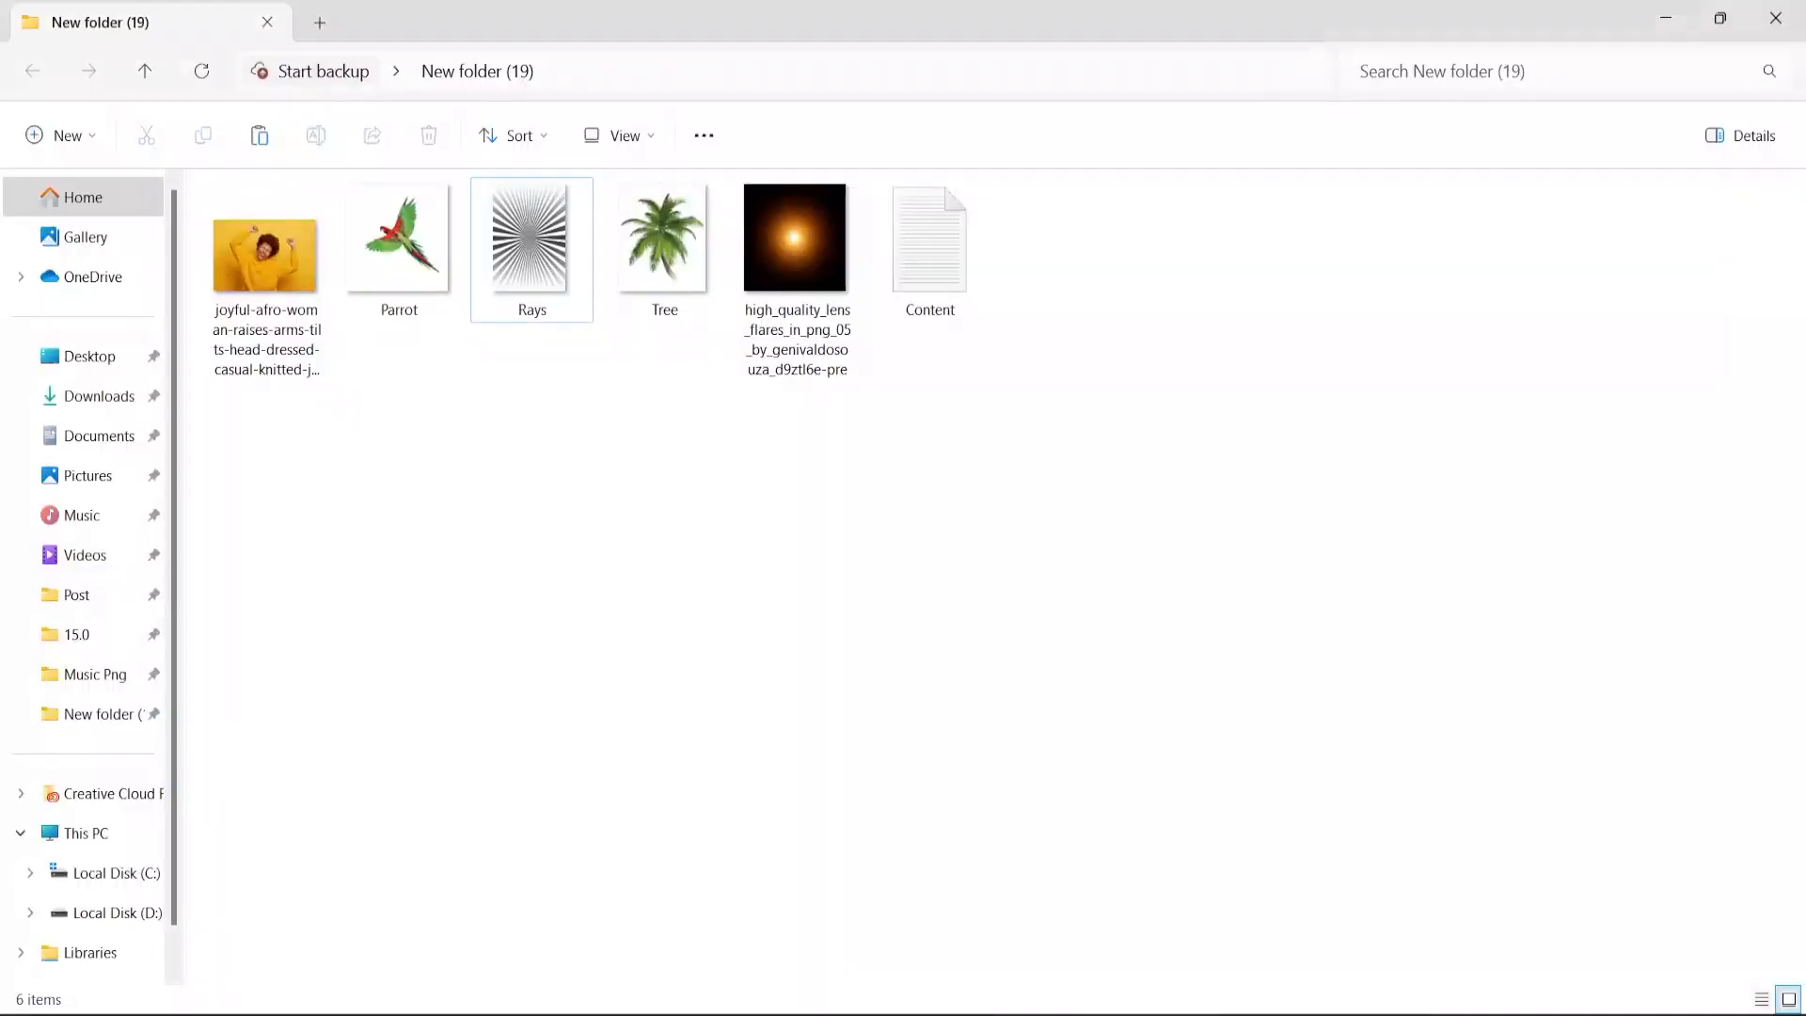
Open the Content text file from the folder in File Explorer and copy the line "...Hello Friday. We're glad you're here"
double_click(927, 273)
key("shift+End")
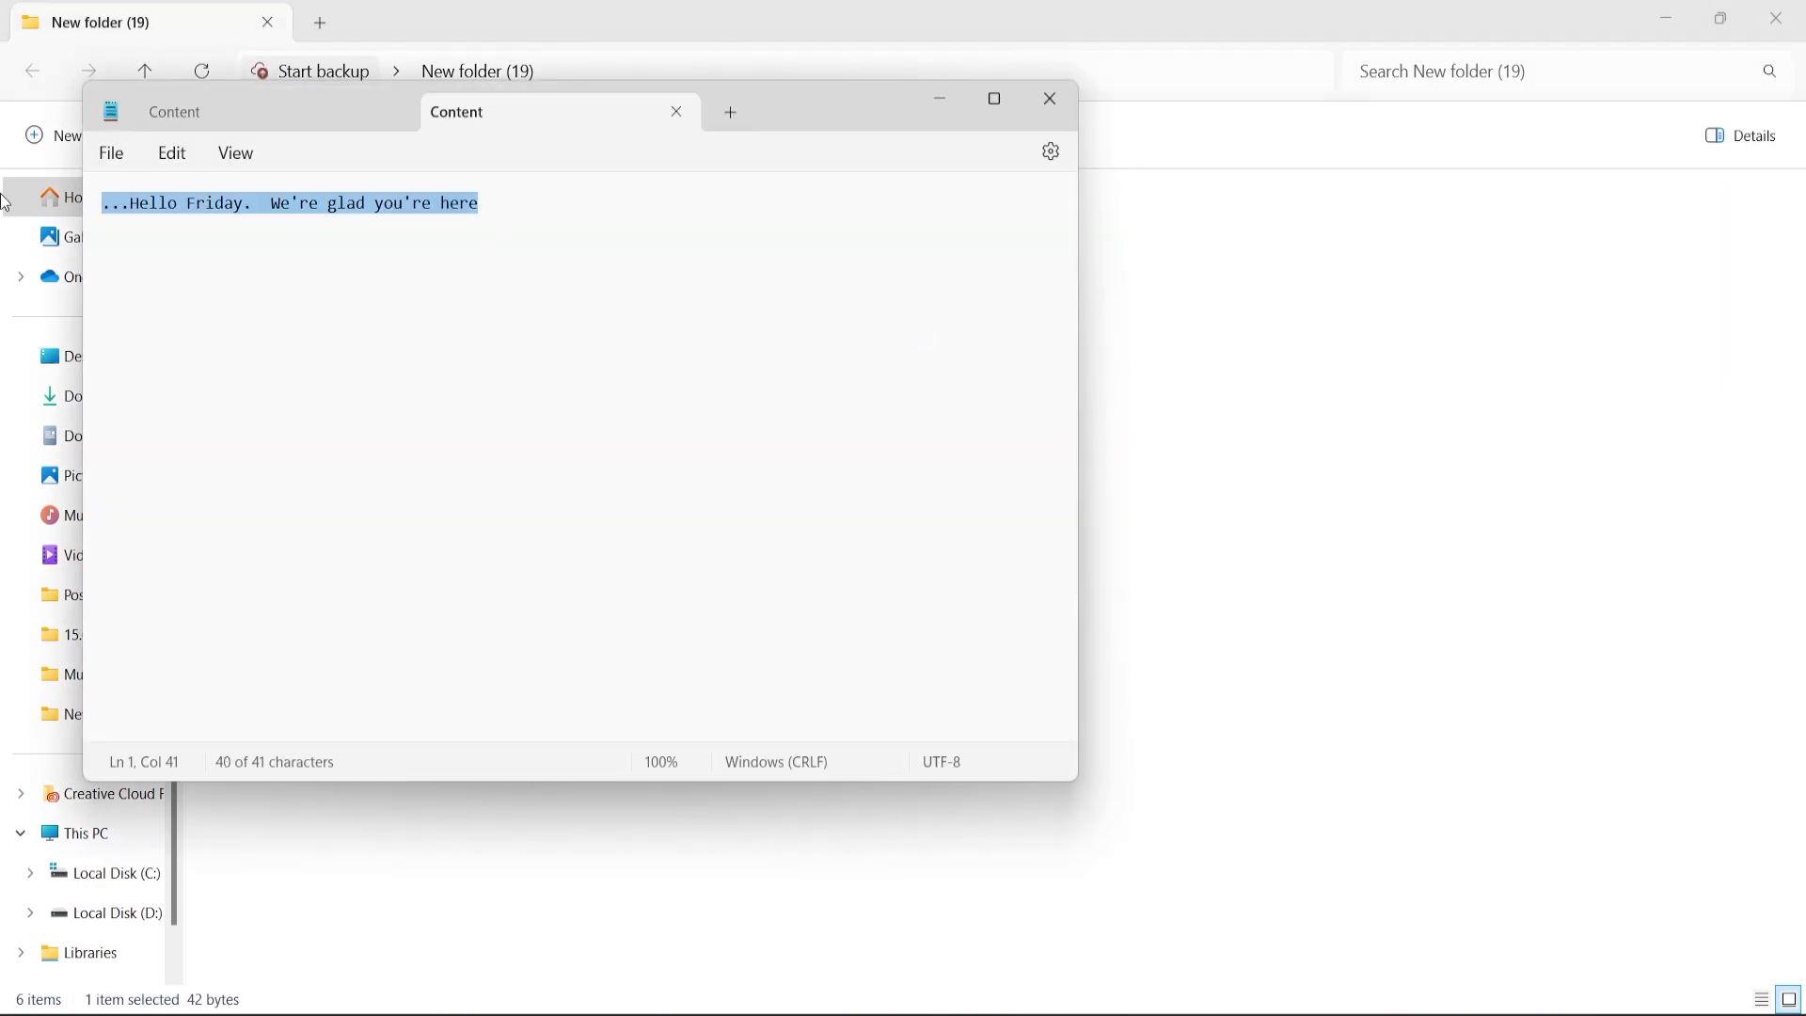
left_click(933, 98)
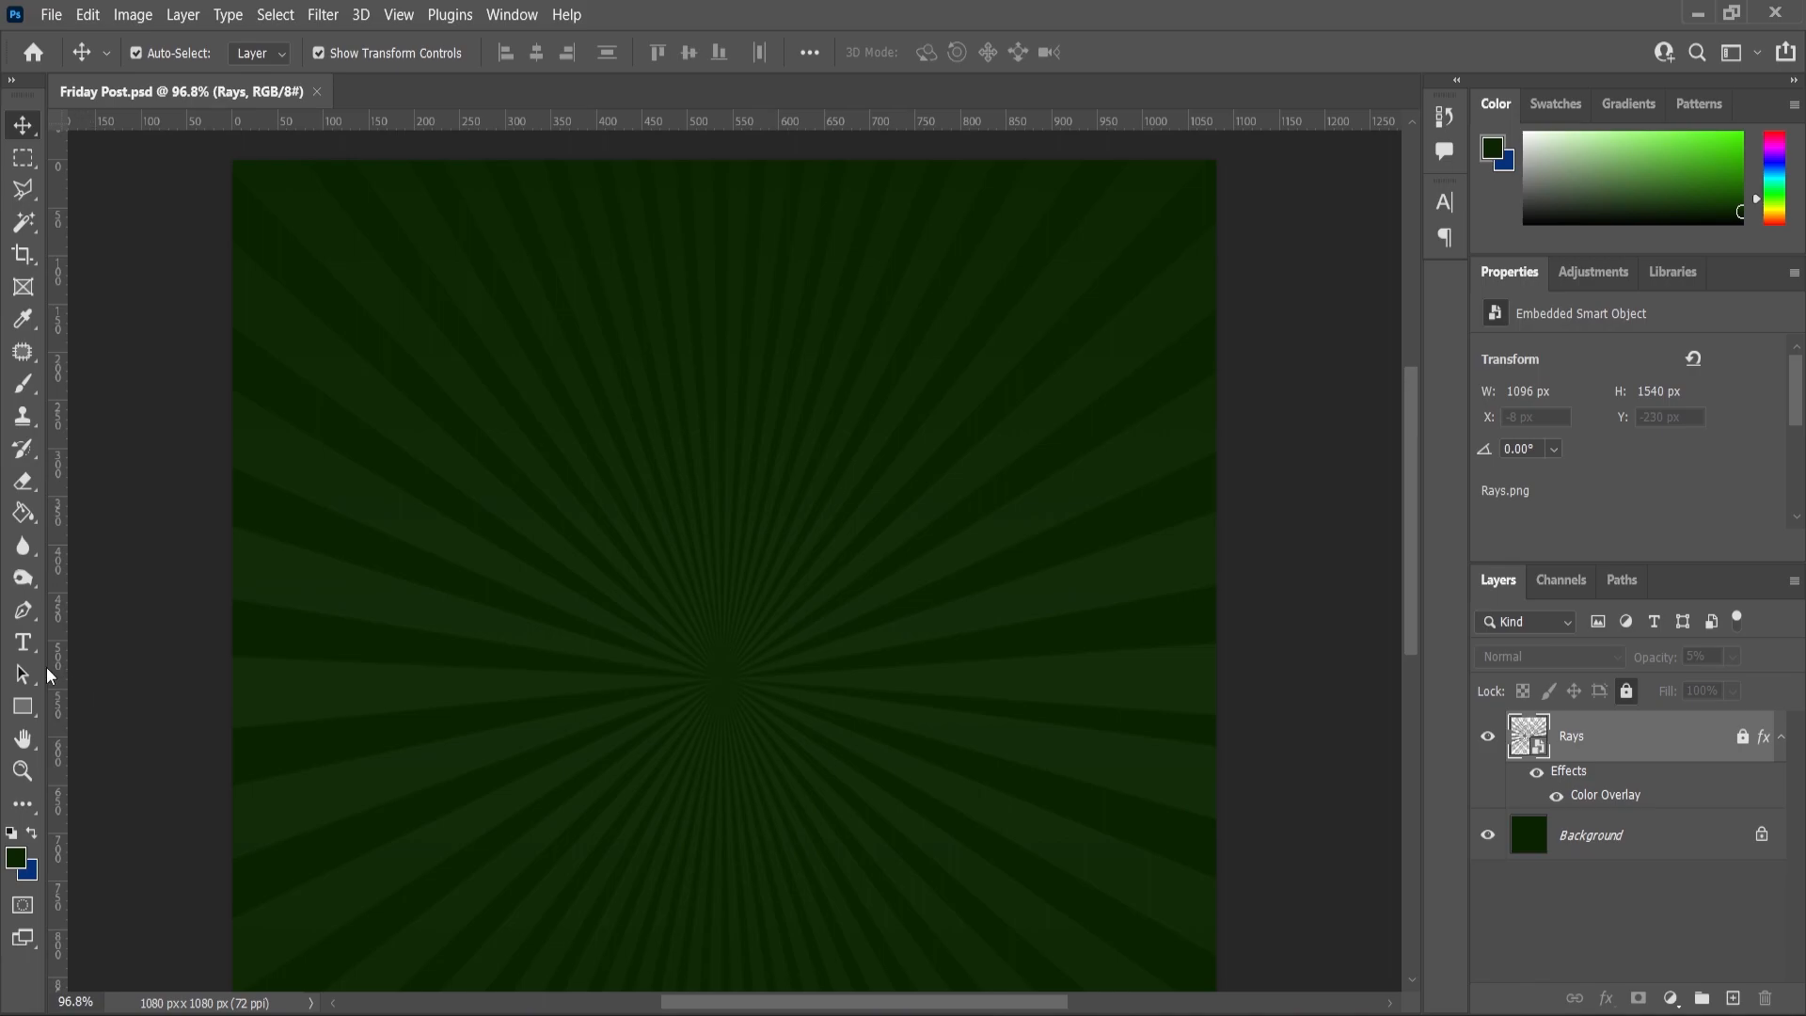
Add the copied greeting as a new text layer in the upper part of the canvas and colour it white (ffffff)
left_click(23, 643)
left_click(598, 313)
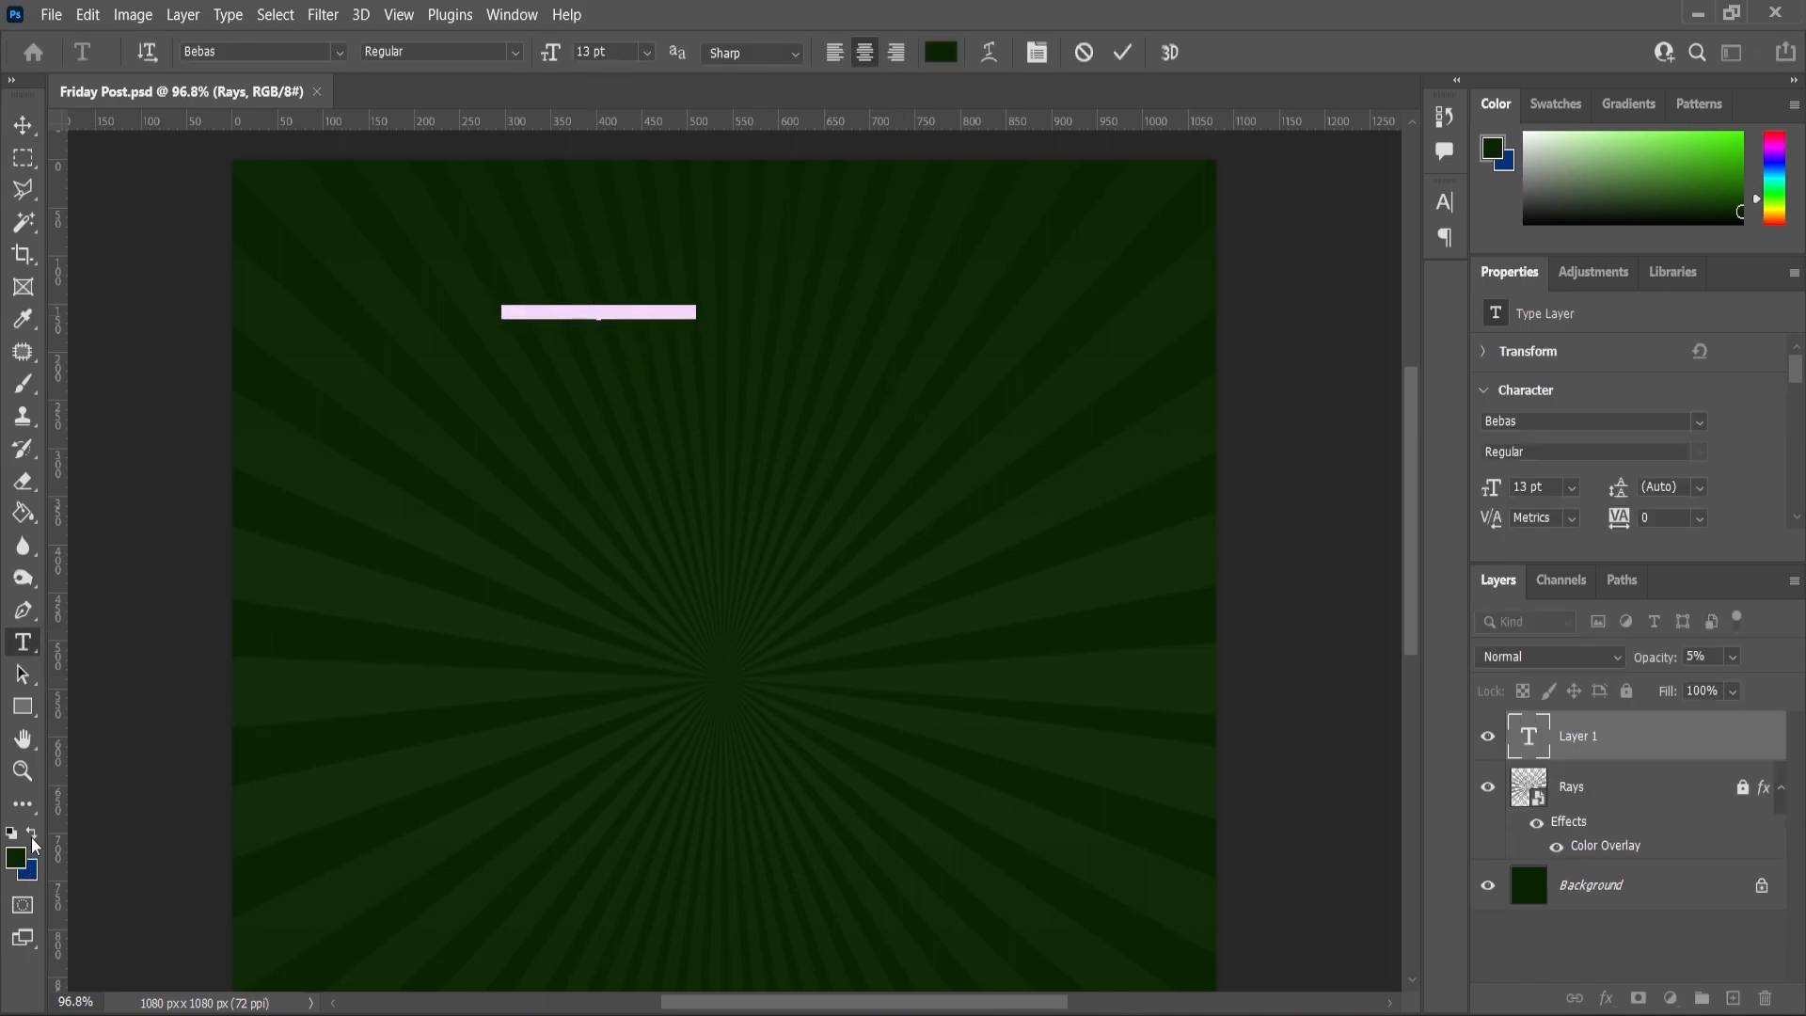
left_click(32, 837)
left_click(16, 856)
left_click_drag(1185, 384, 1097, 280)
left_click(1634, 286)
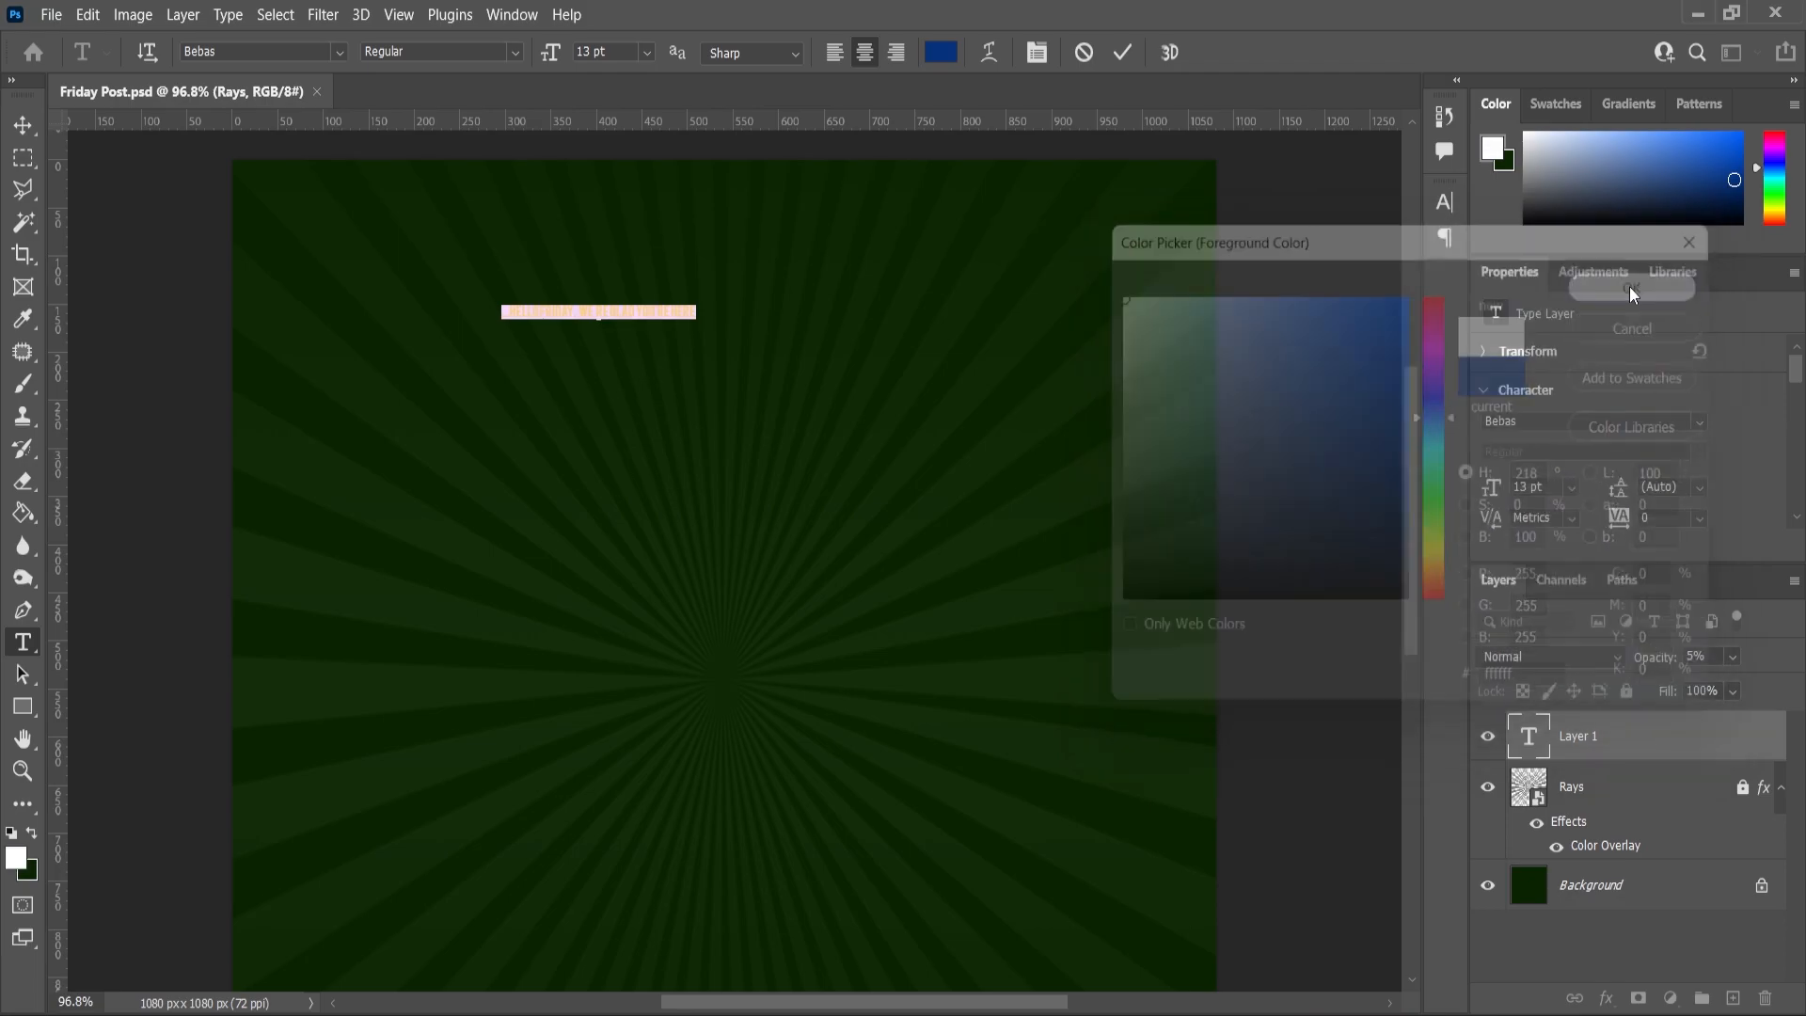
Set the greeting text to Poppins Light without all caps and with 120 tracking
type("popp")
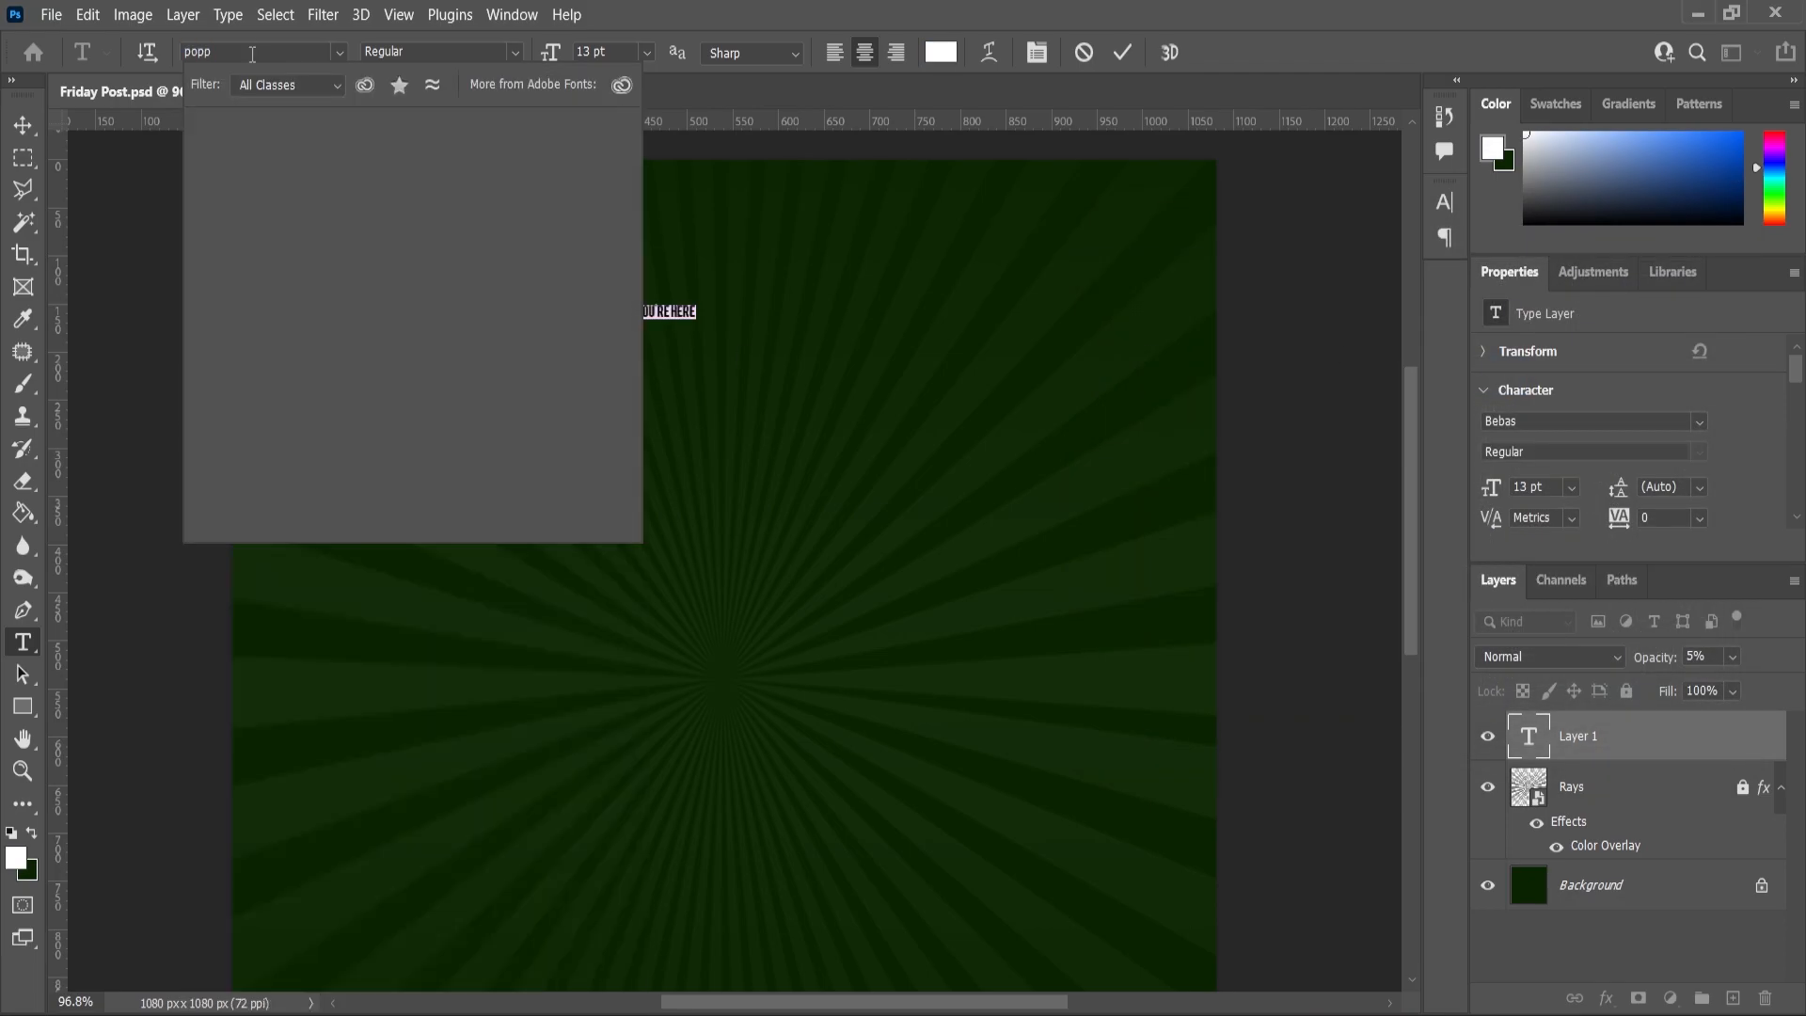
left_click(316, 229)
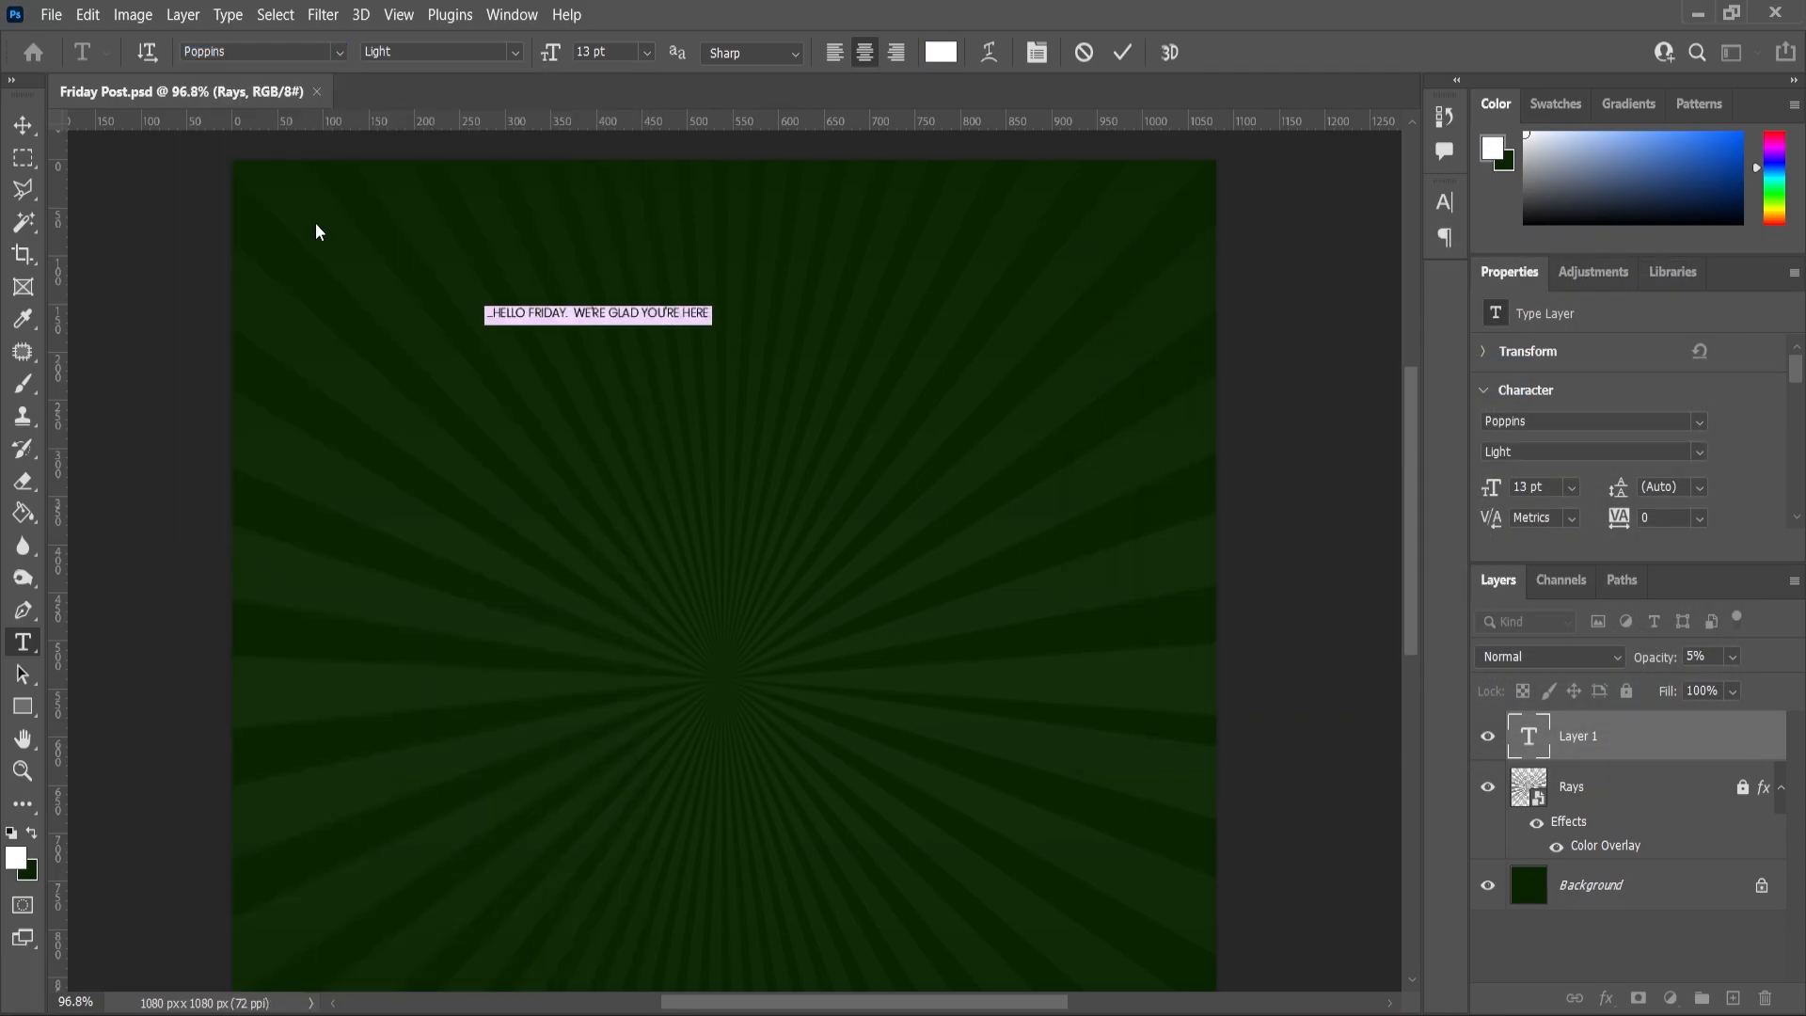
scroll(1599, 442, "down", 5)
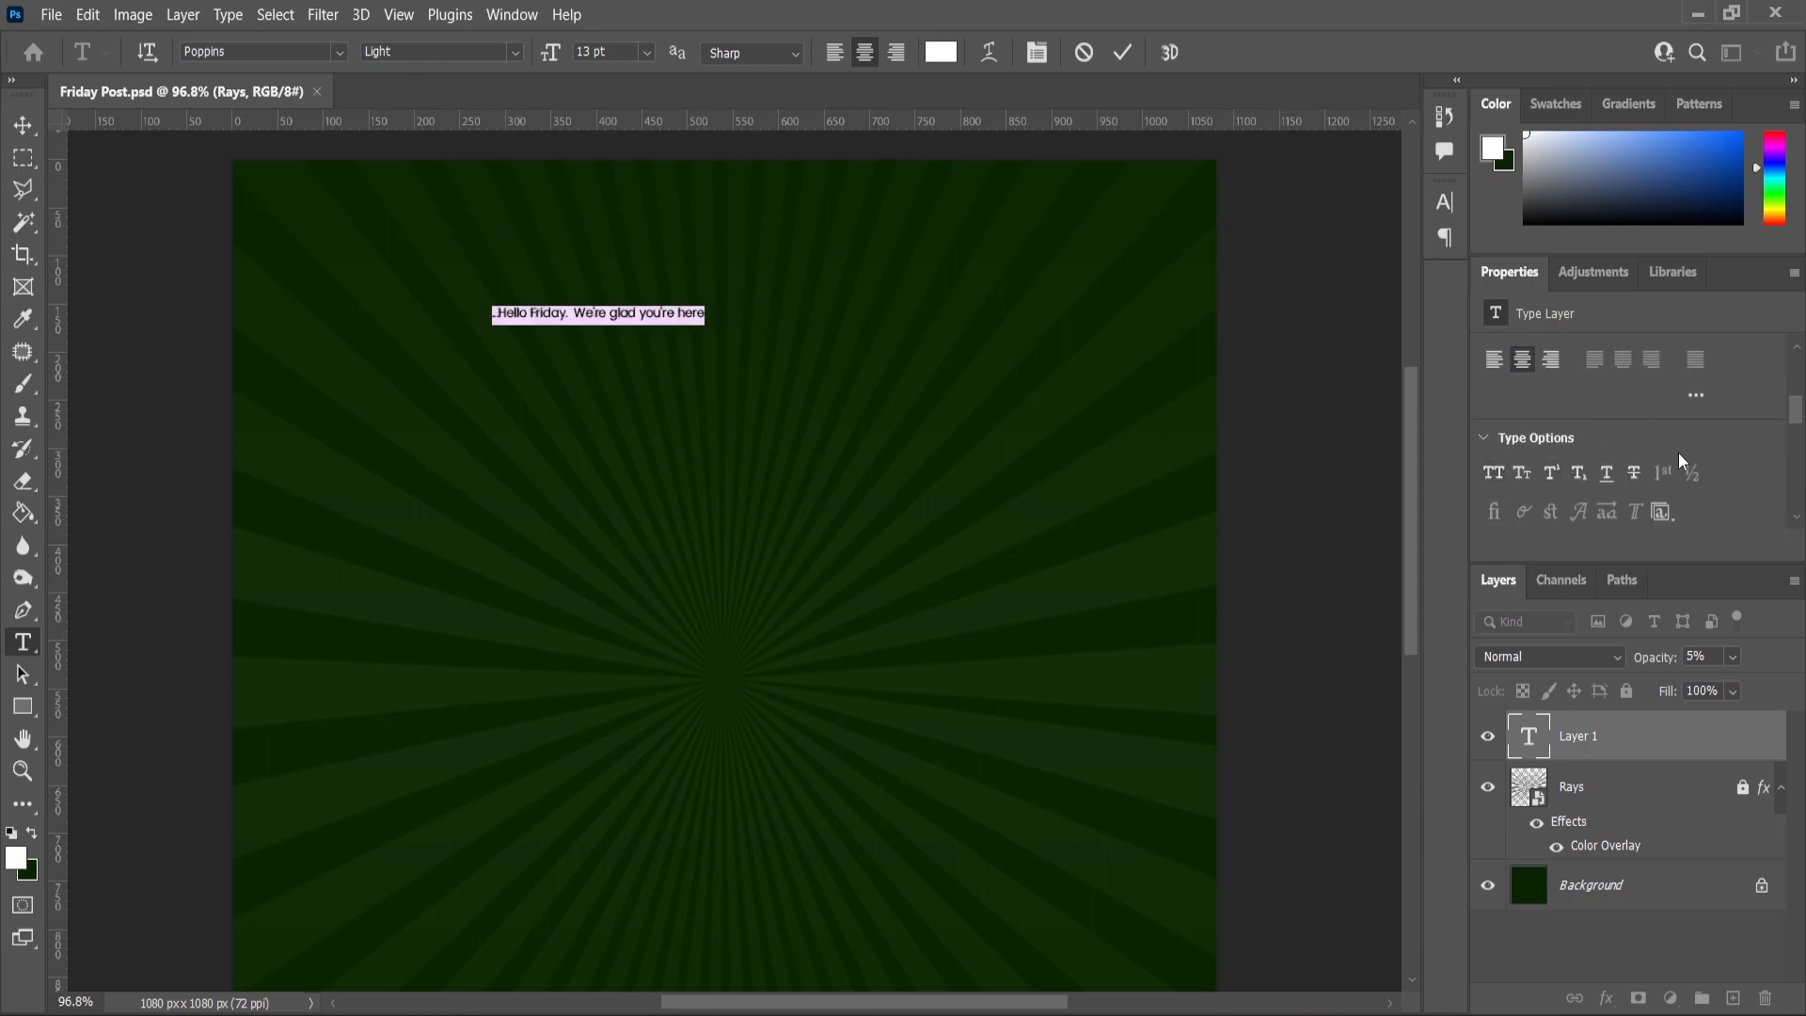
scroll(1664, 442, "up", 3)
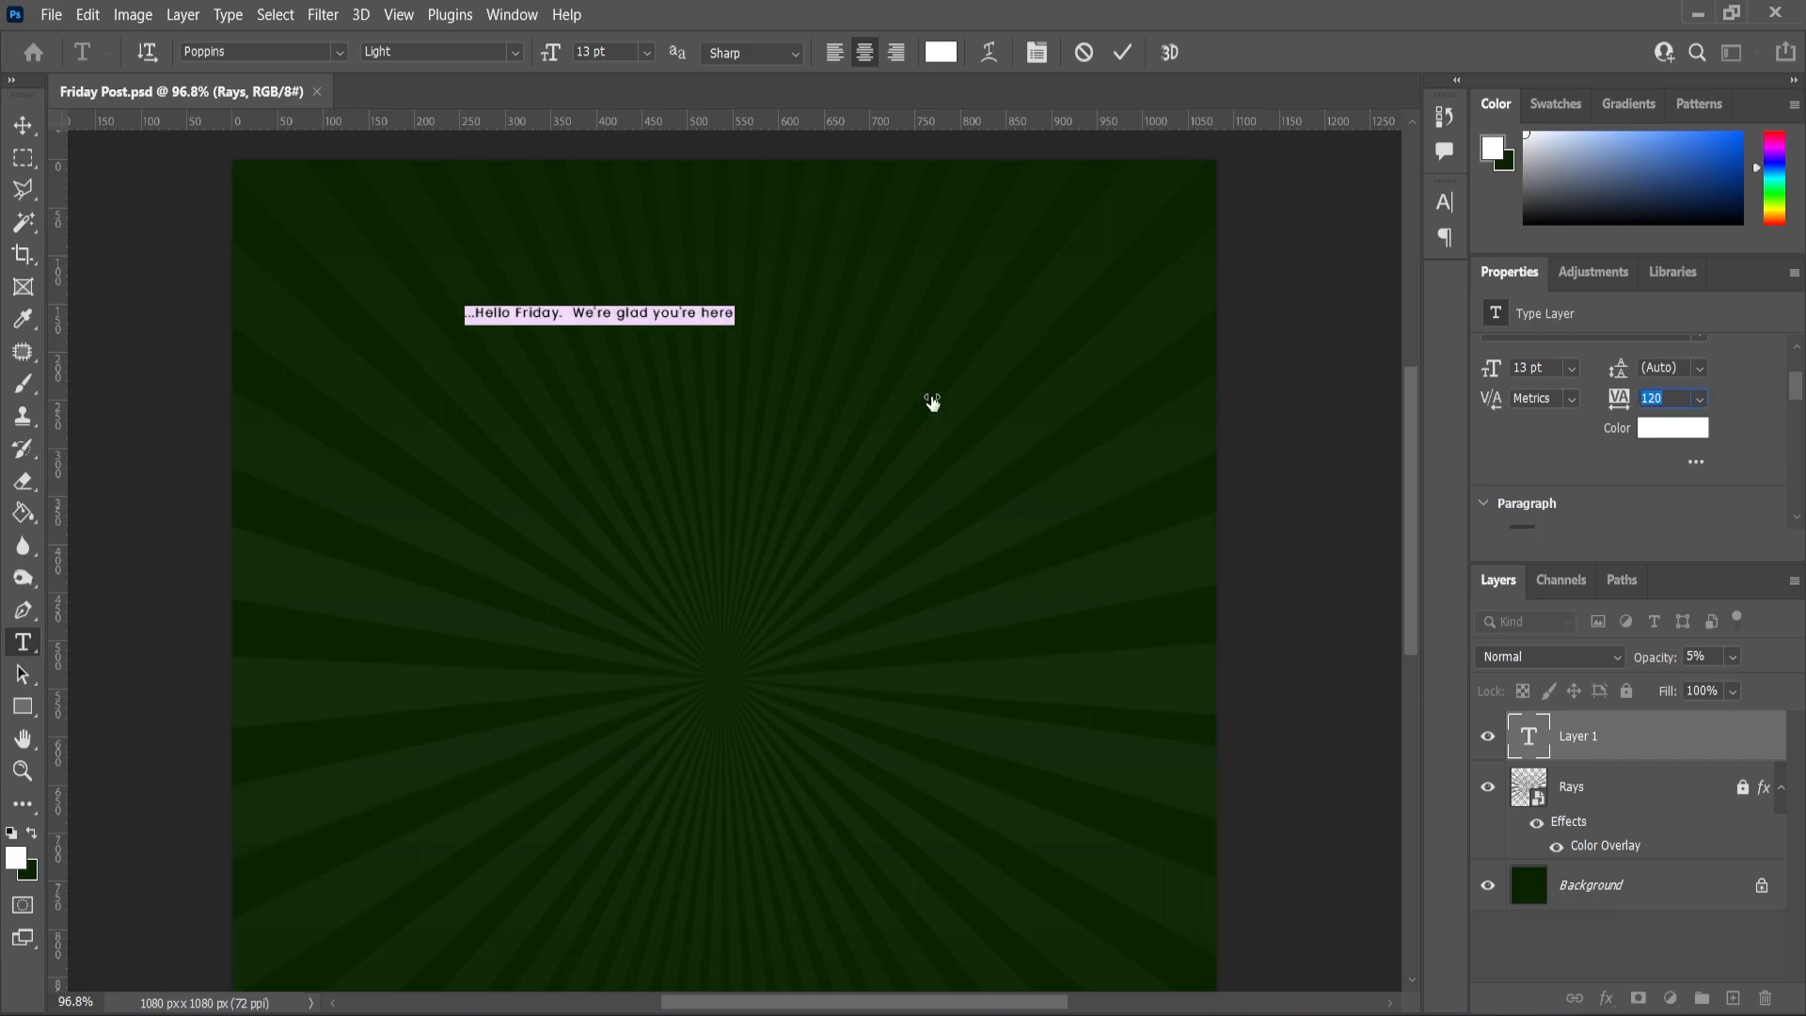
Scale the greeting text to about 130% and centre it horizontally on the canvas
key("ctrl+Return")
key("ctrl+t")
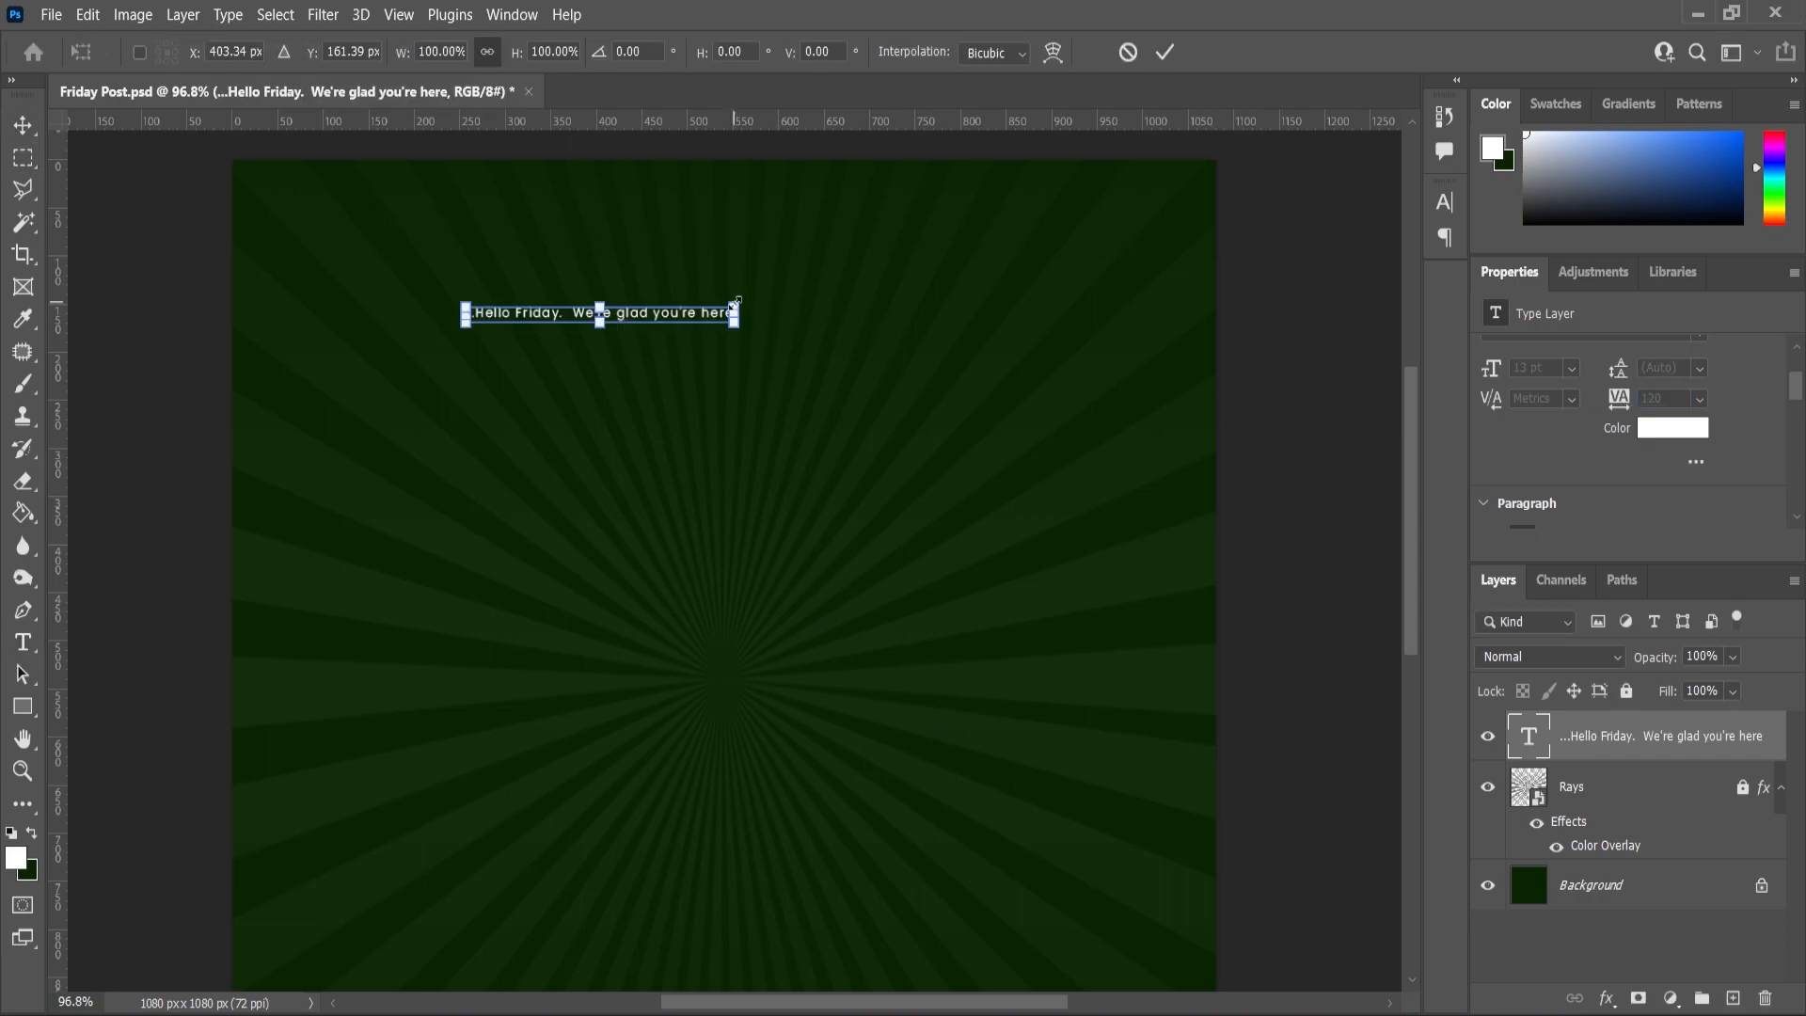
left_click_drag(738, 299, 774, 303)
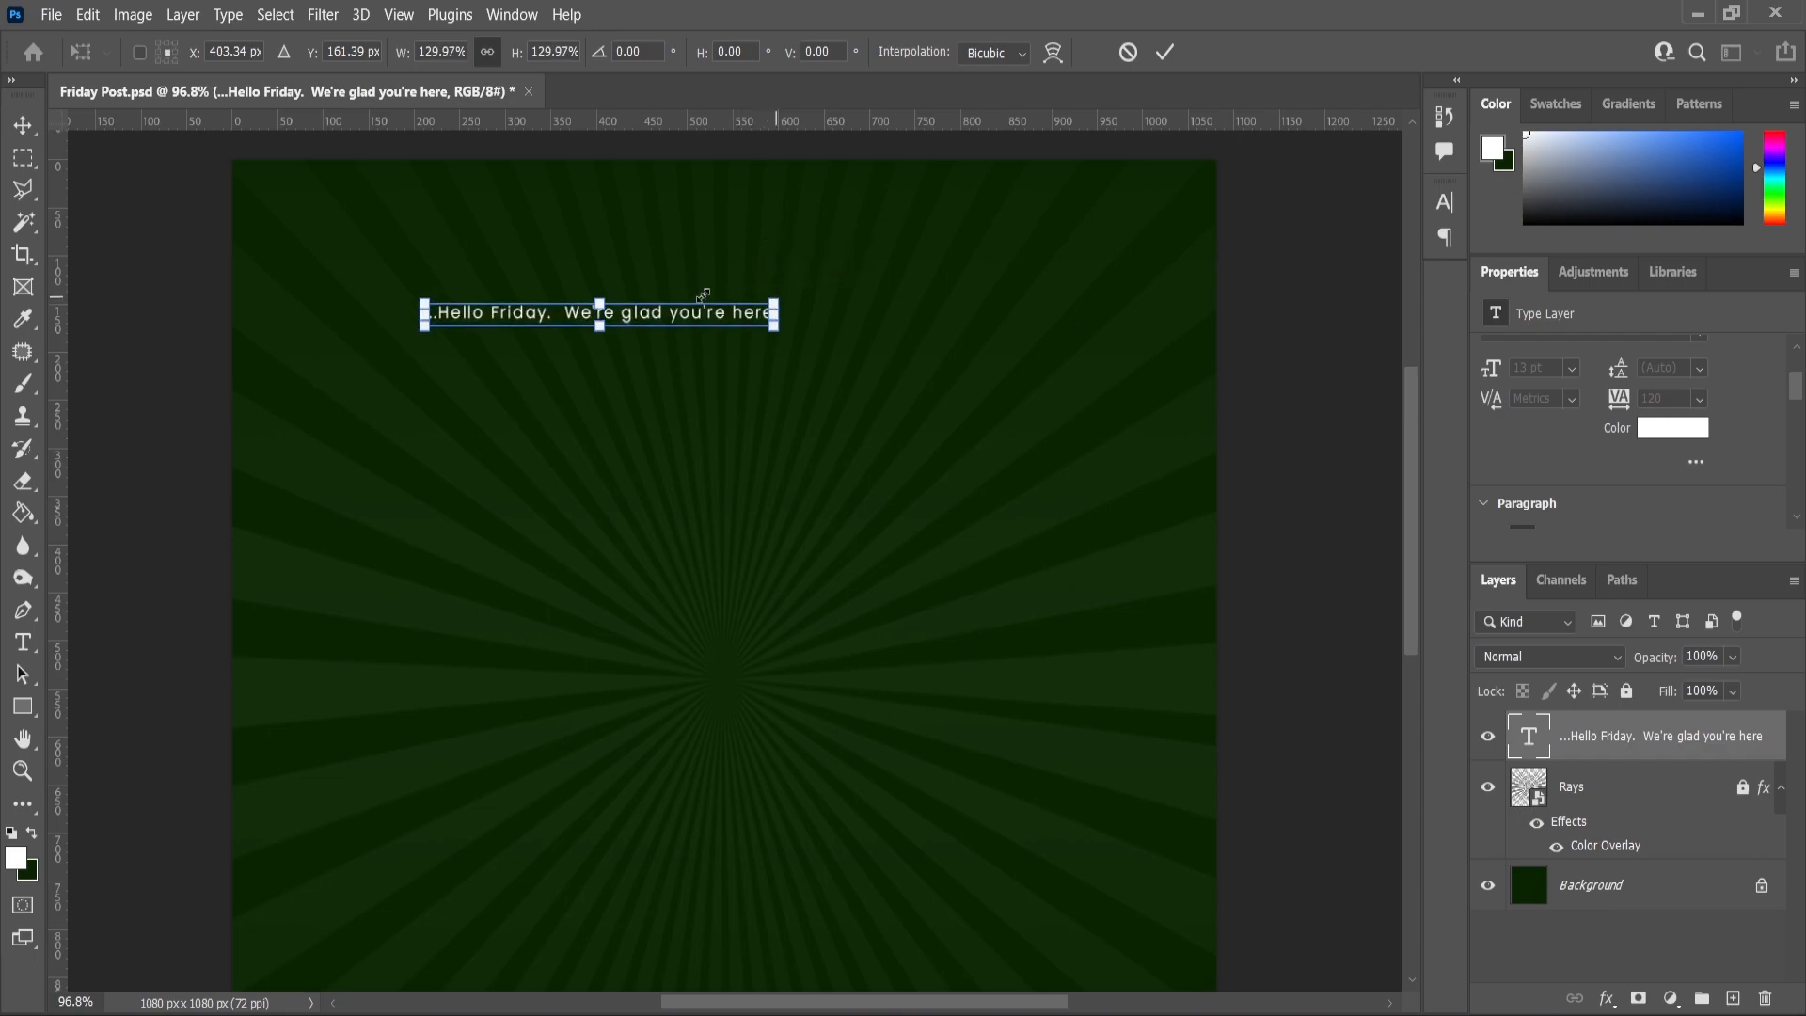
left_click(21, 122)
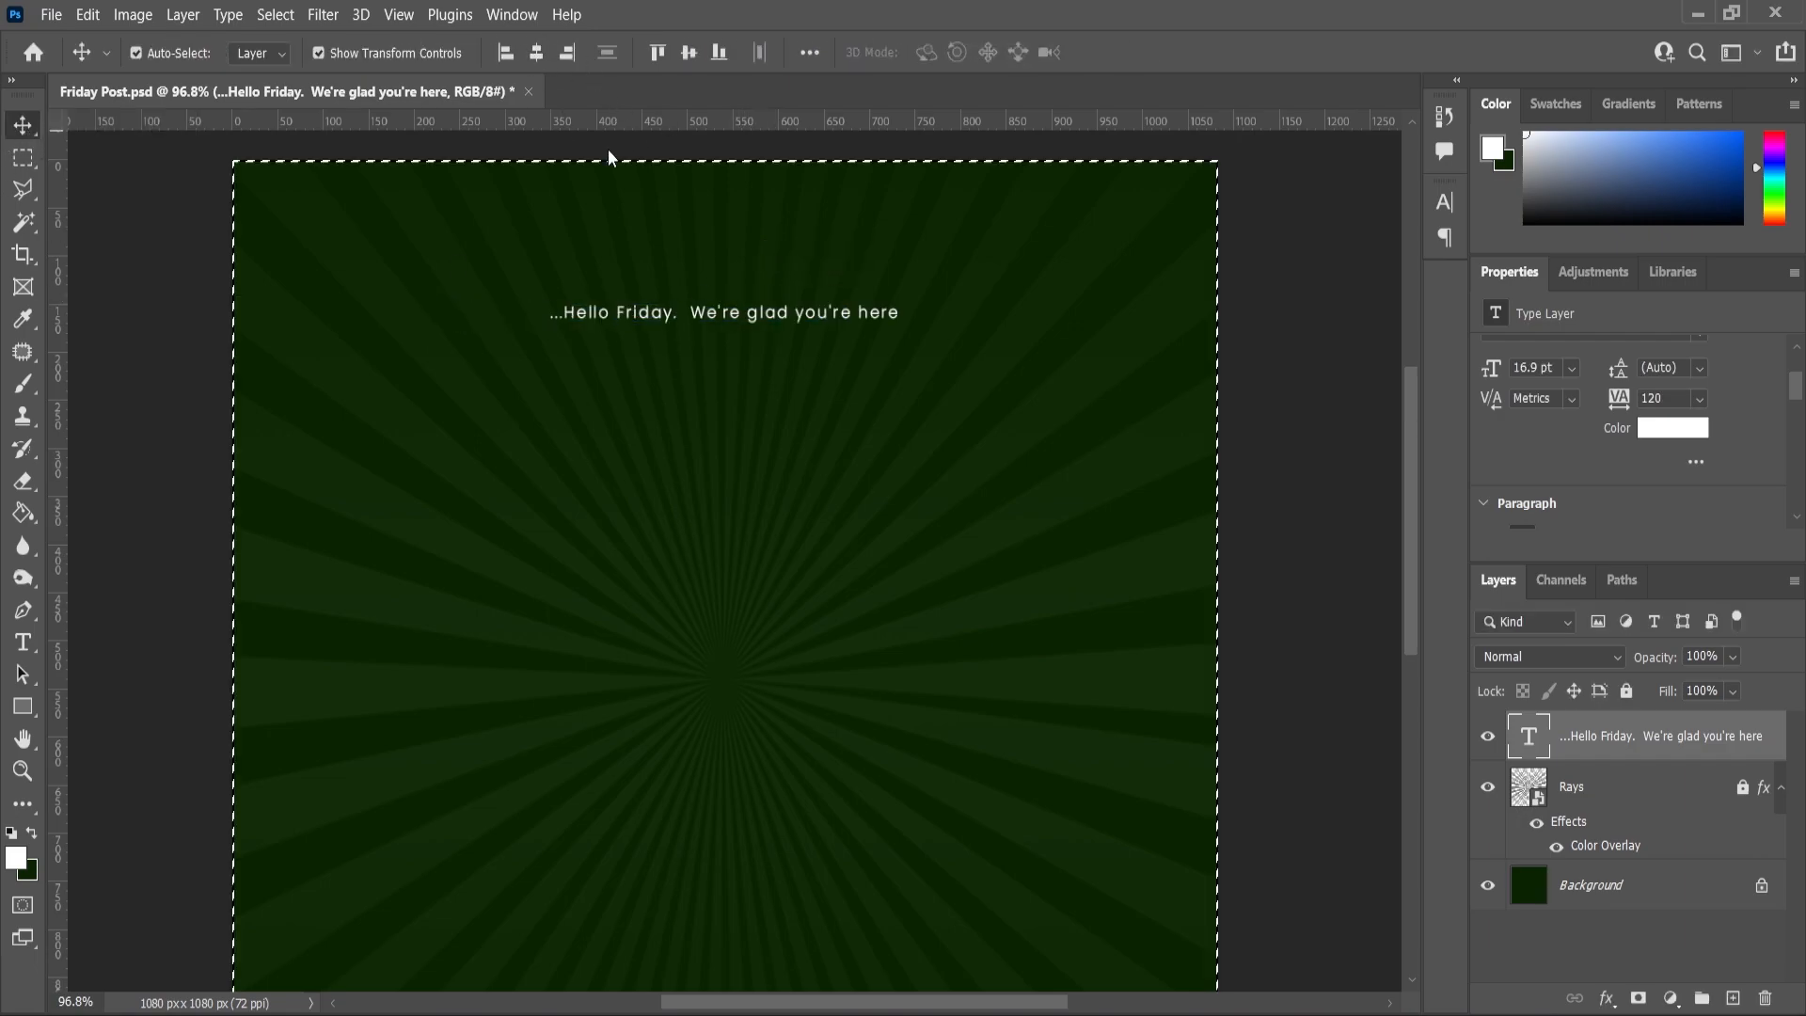
key("ctrl+d")
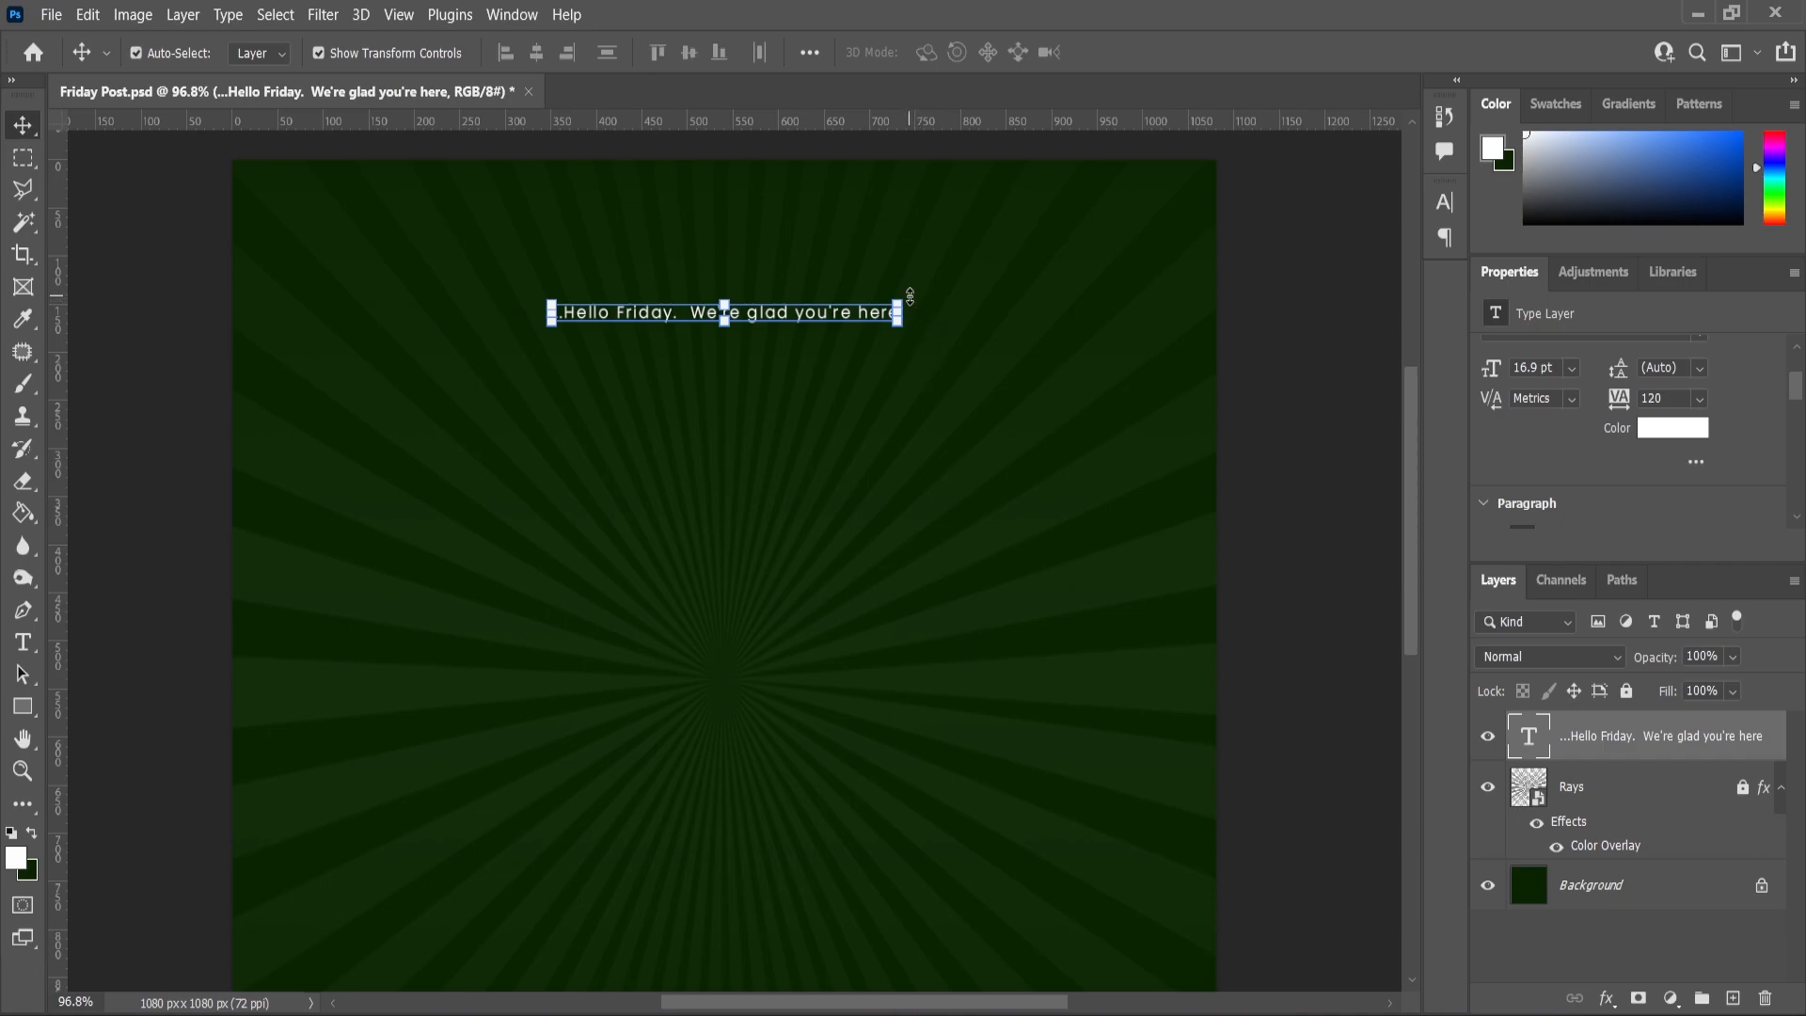
Enlarge the greeting text further, to about 23 pt
left_click_drag(908, 299, 944, 299)
key("Return")
scroll(753, 354, "down", 5)
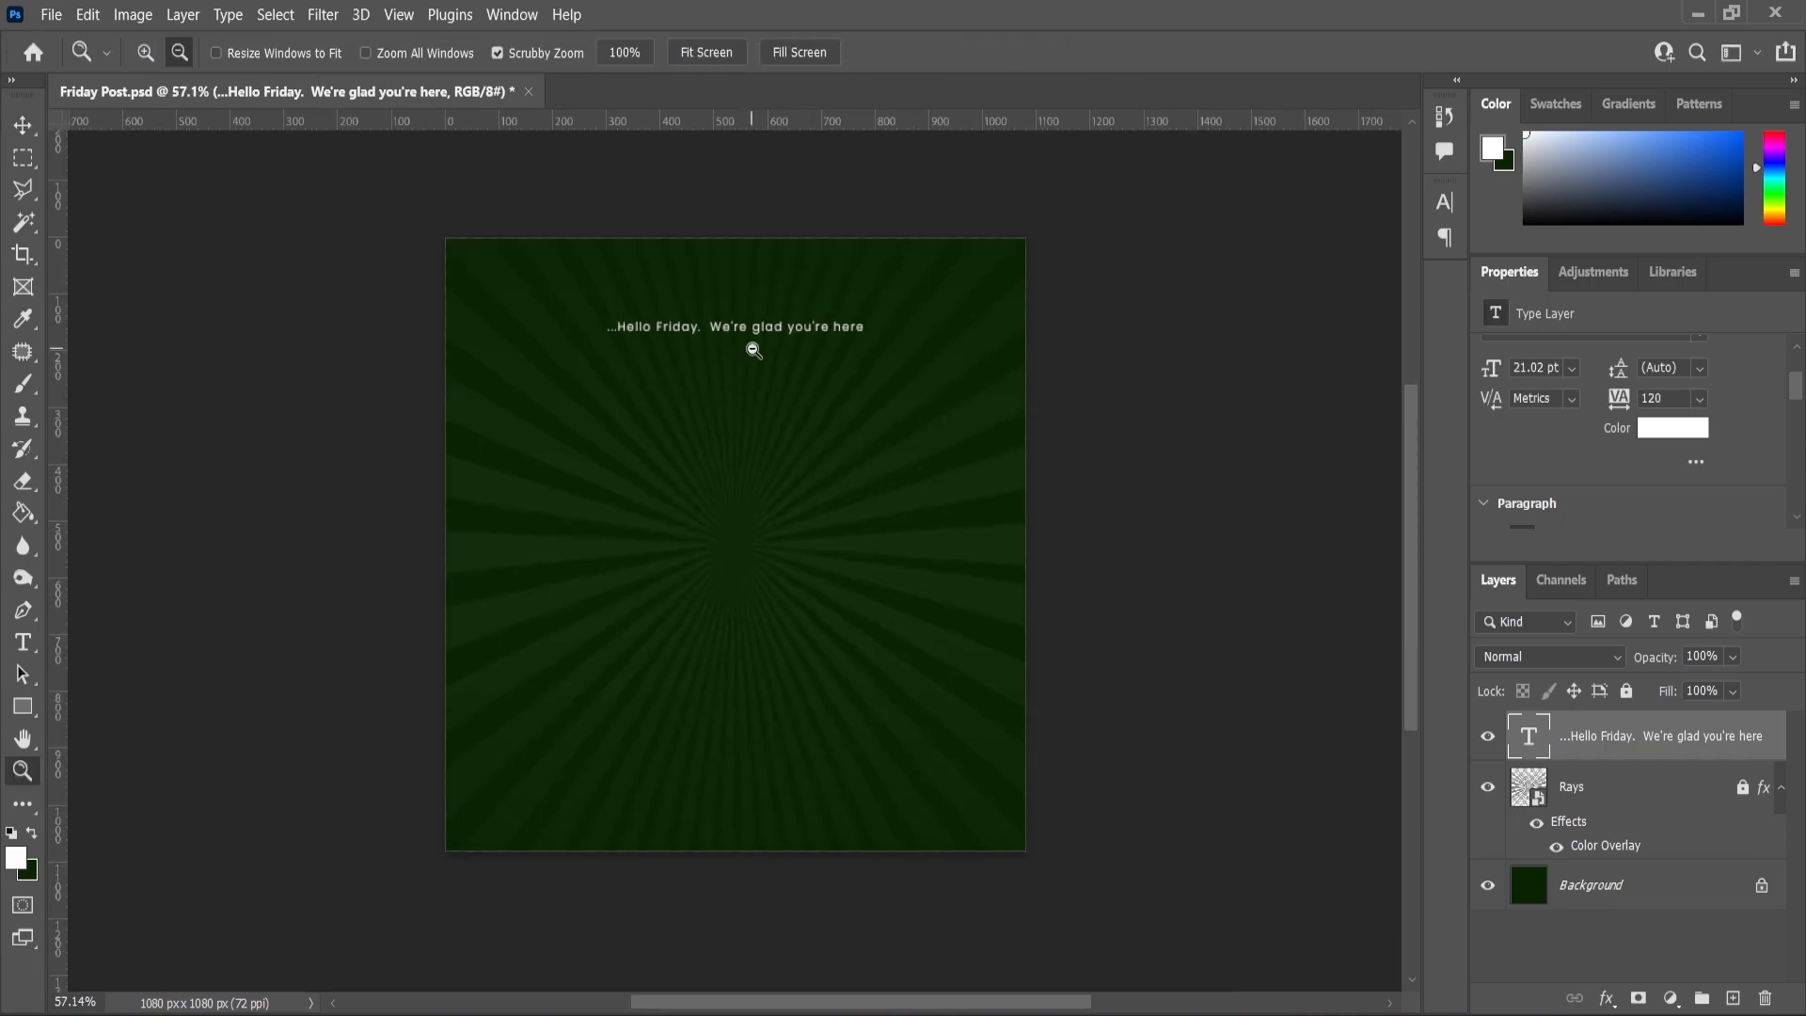
scroll(754, 354, "up", 2)
scroll(905, 318, "up", 5)
scroll(904, 322, "up", 2)
left_click_drag(877, 322, 901, 324)
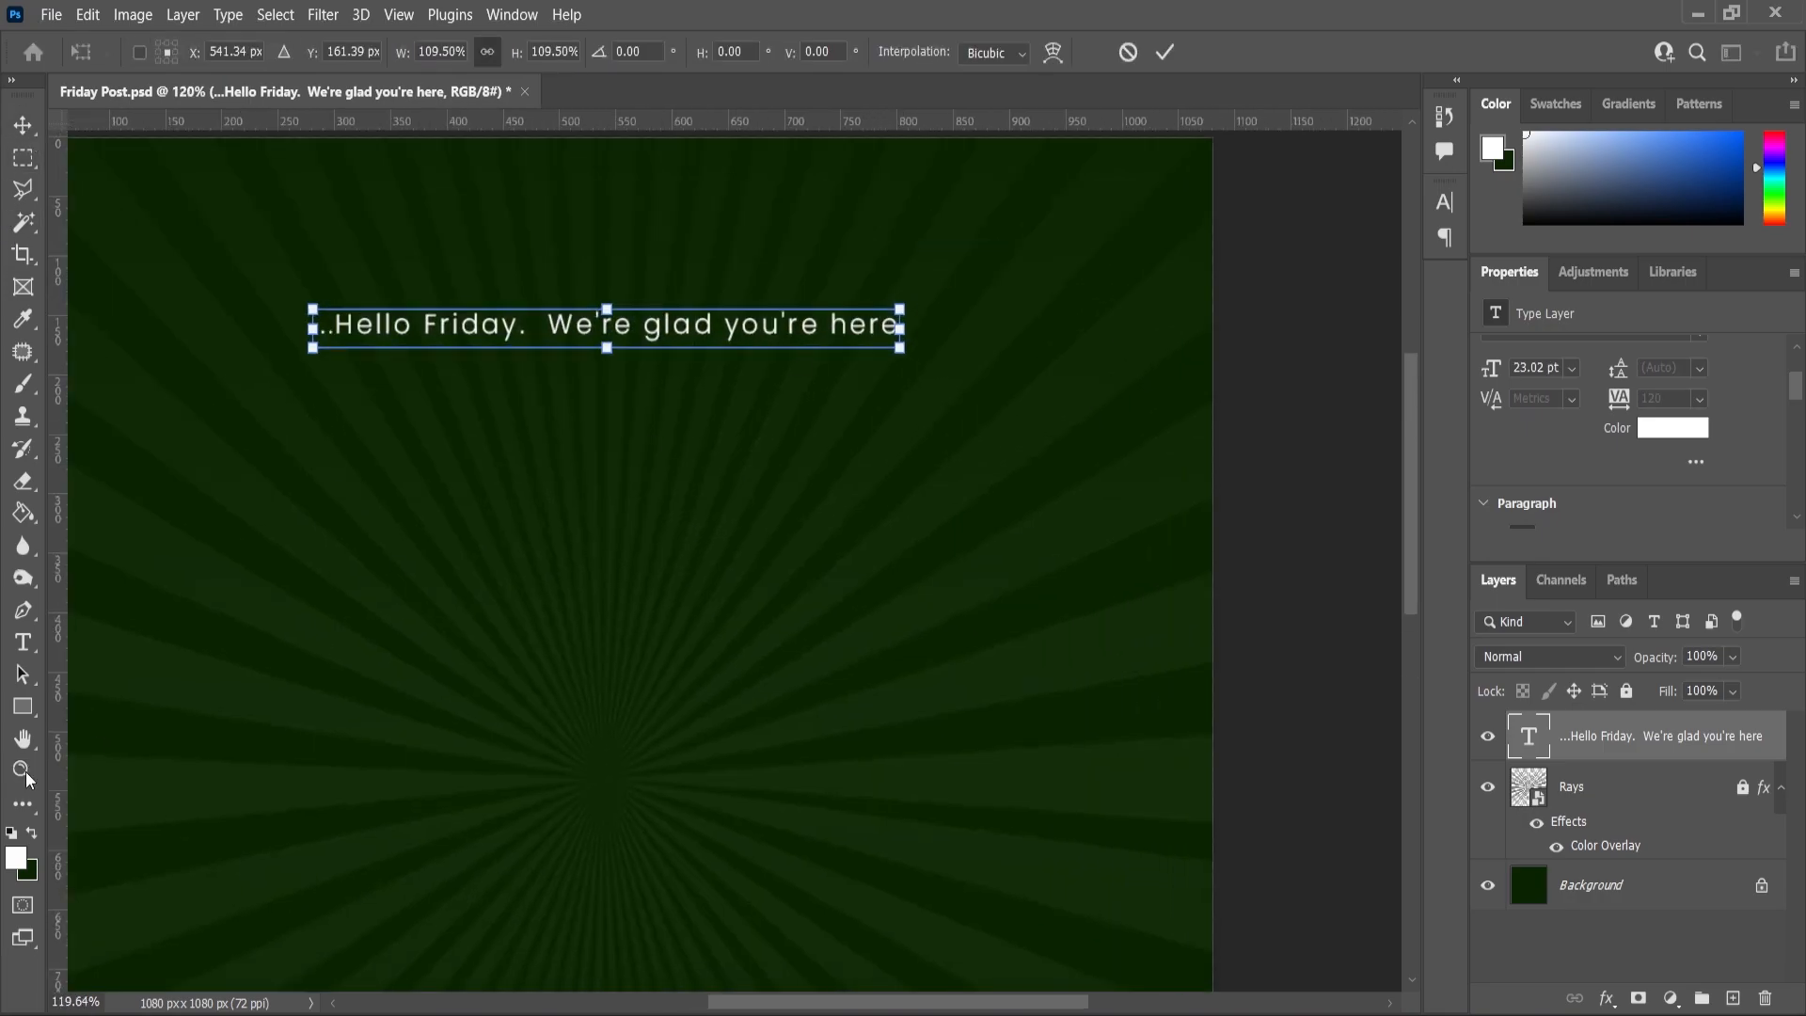
Align the greeting text to the canvas's horizontal centre and save the document
left_click(22, 124)
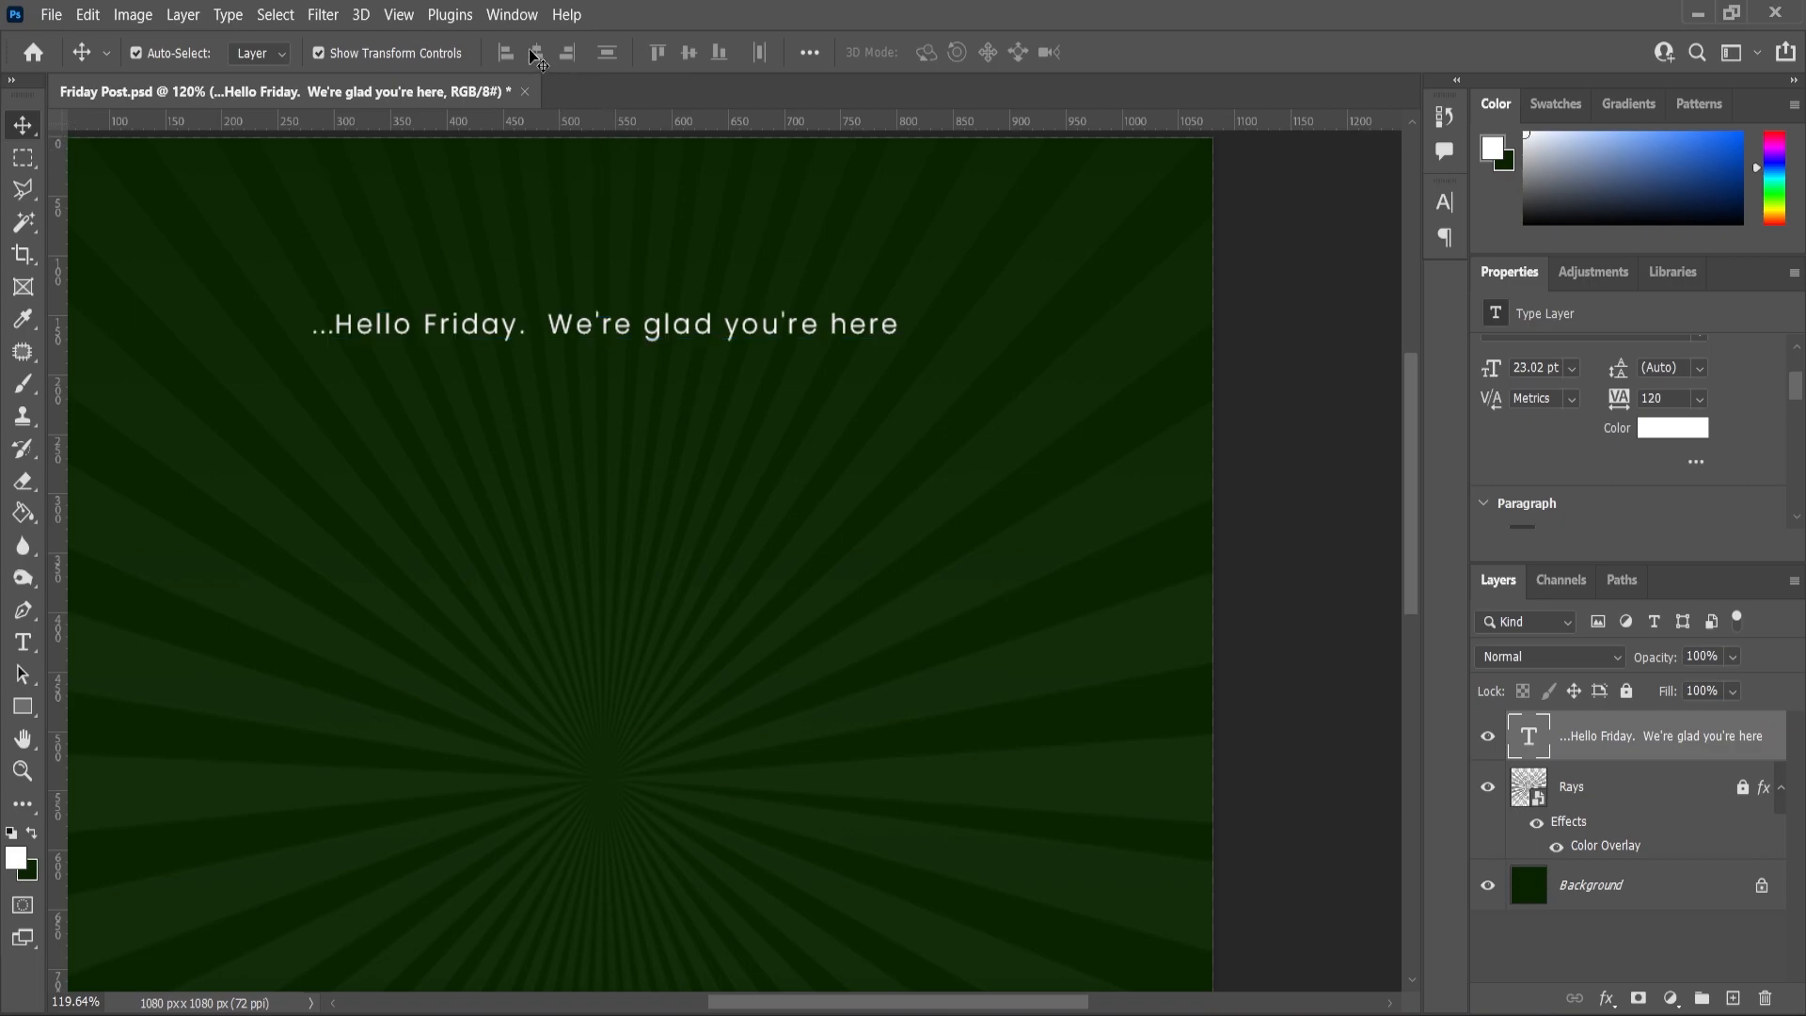
key("ctrl+a")
scroll(935, 476, "down", 4)
key("d")
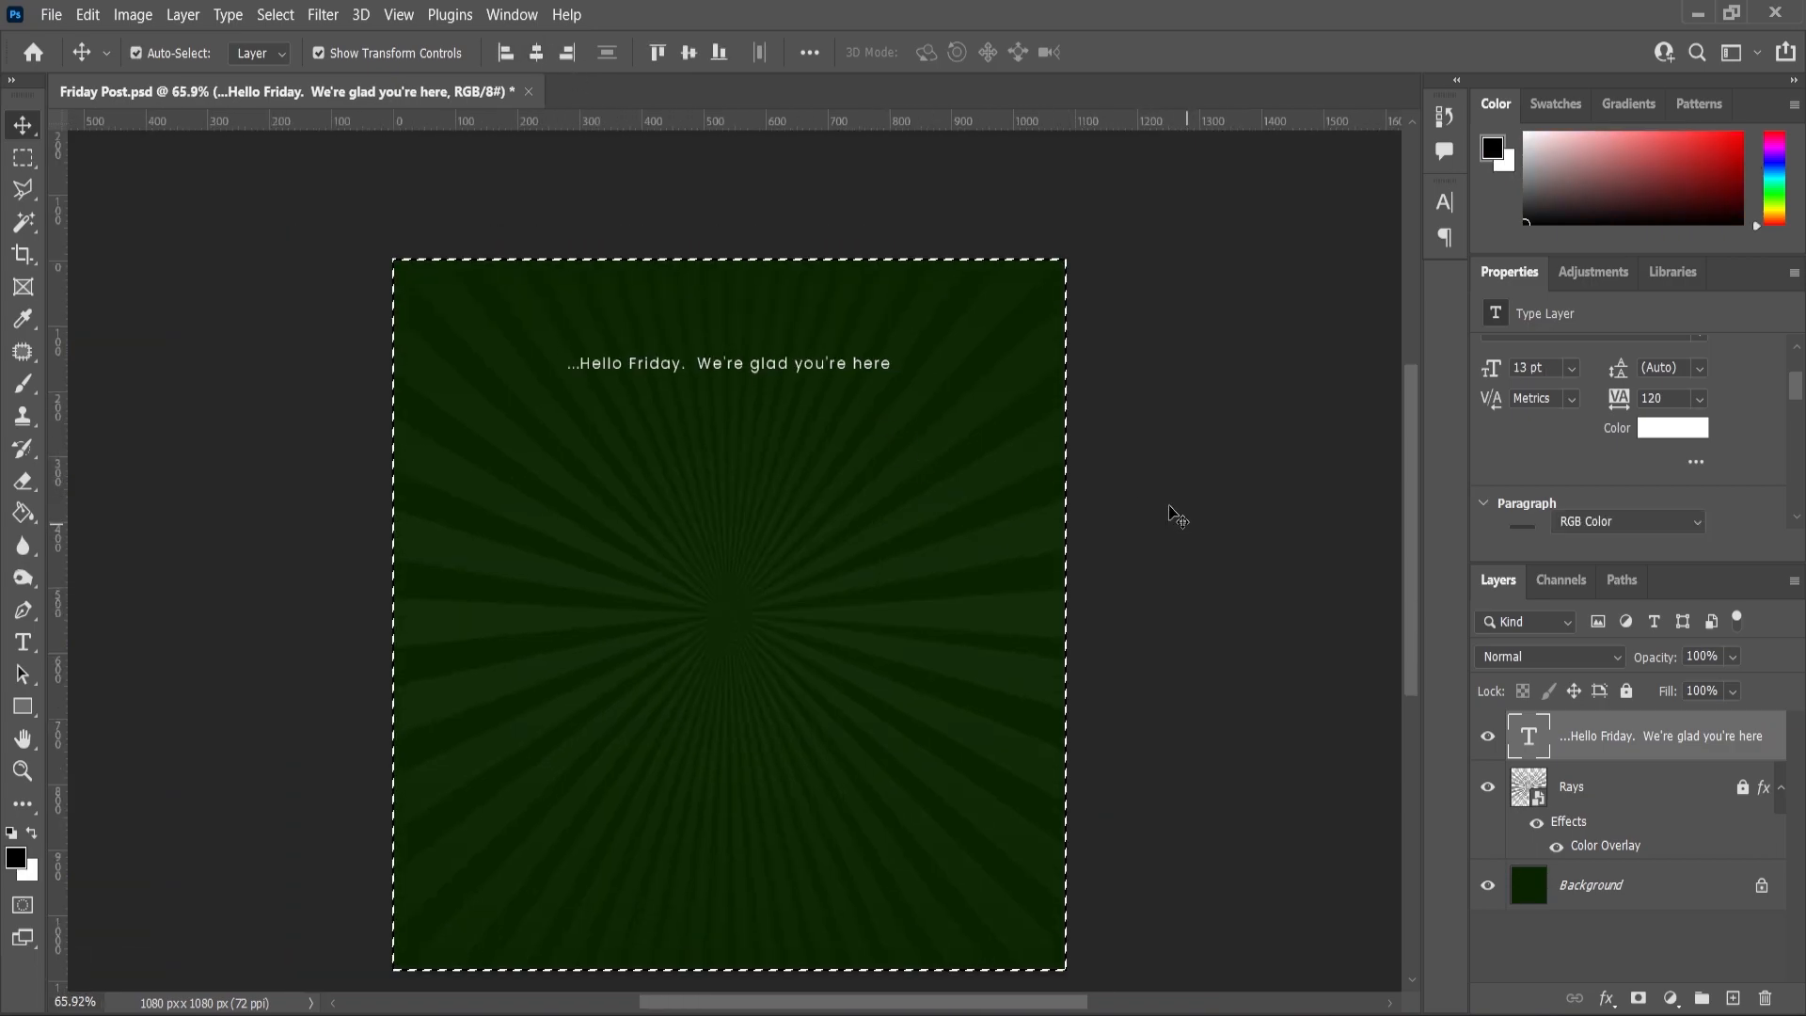
left_click(1175, 515)
key("ctrl+s")
key("ctrl+d")
Add a new text layer below the greeting containing the letter T in Poppins Black
scroll(577, 536, "up", 1)
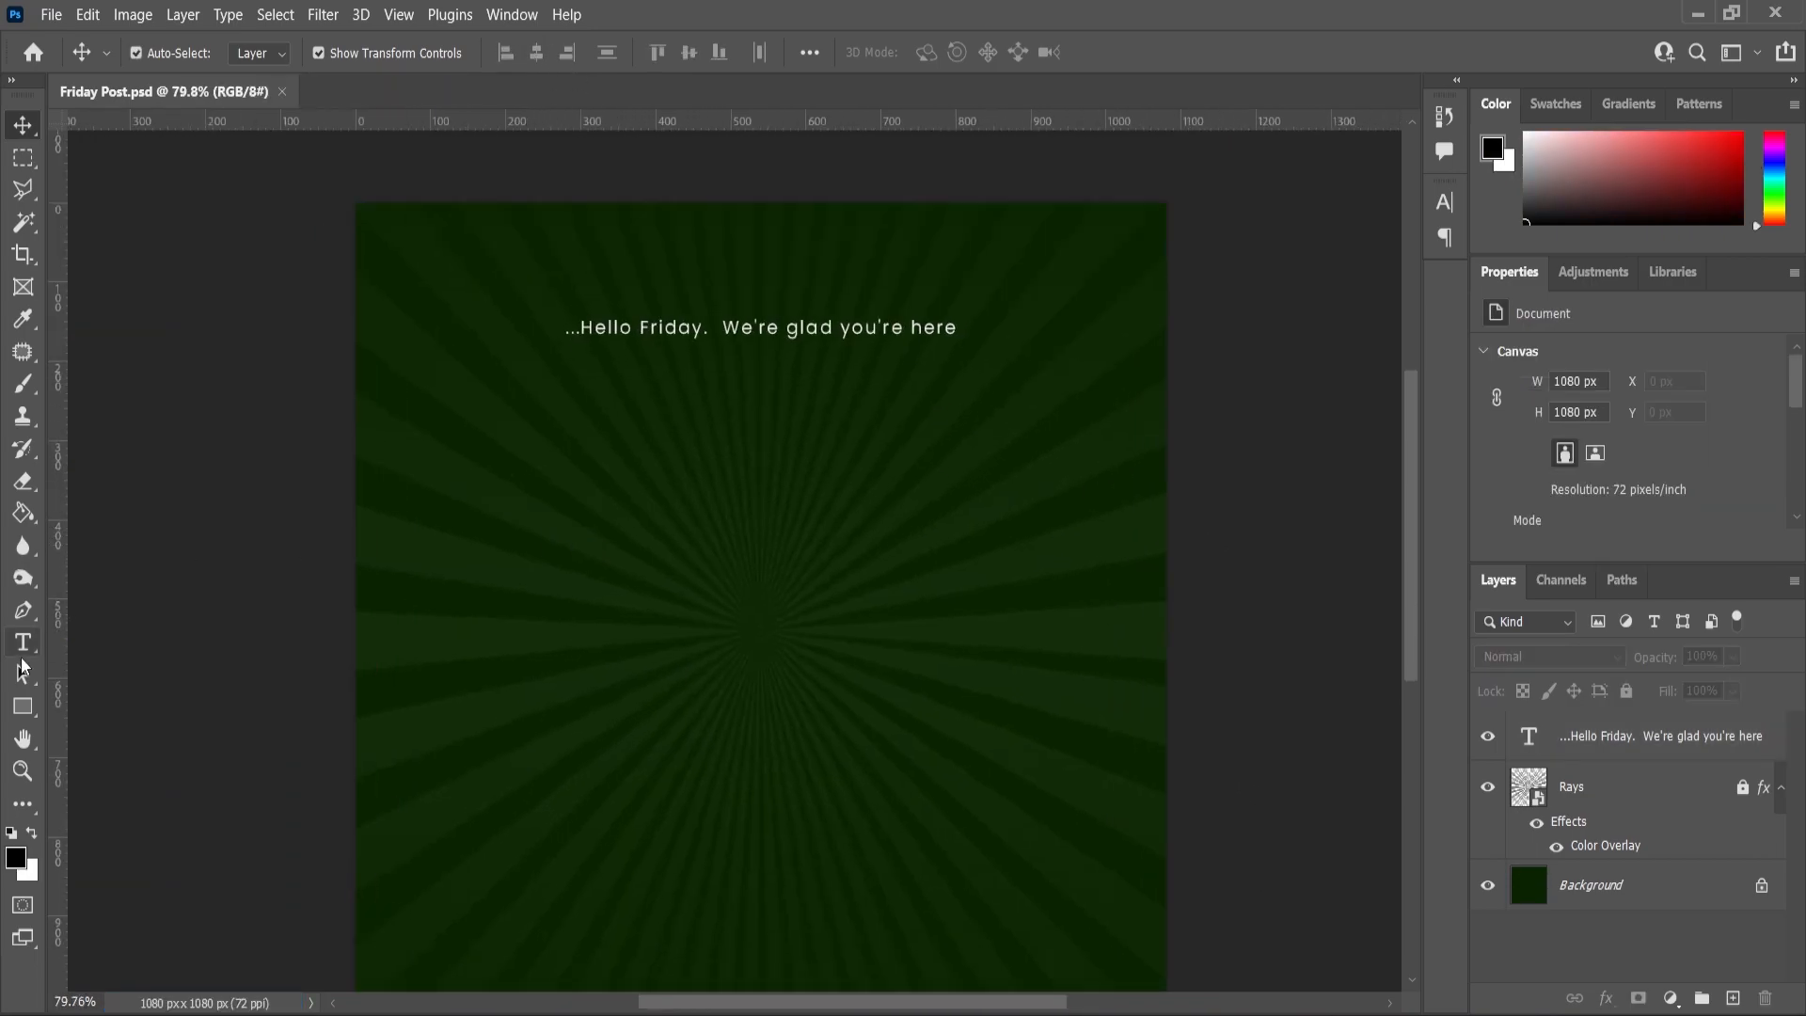
left_click(23, 644)
left_click(633, 623)
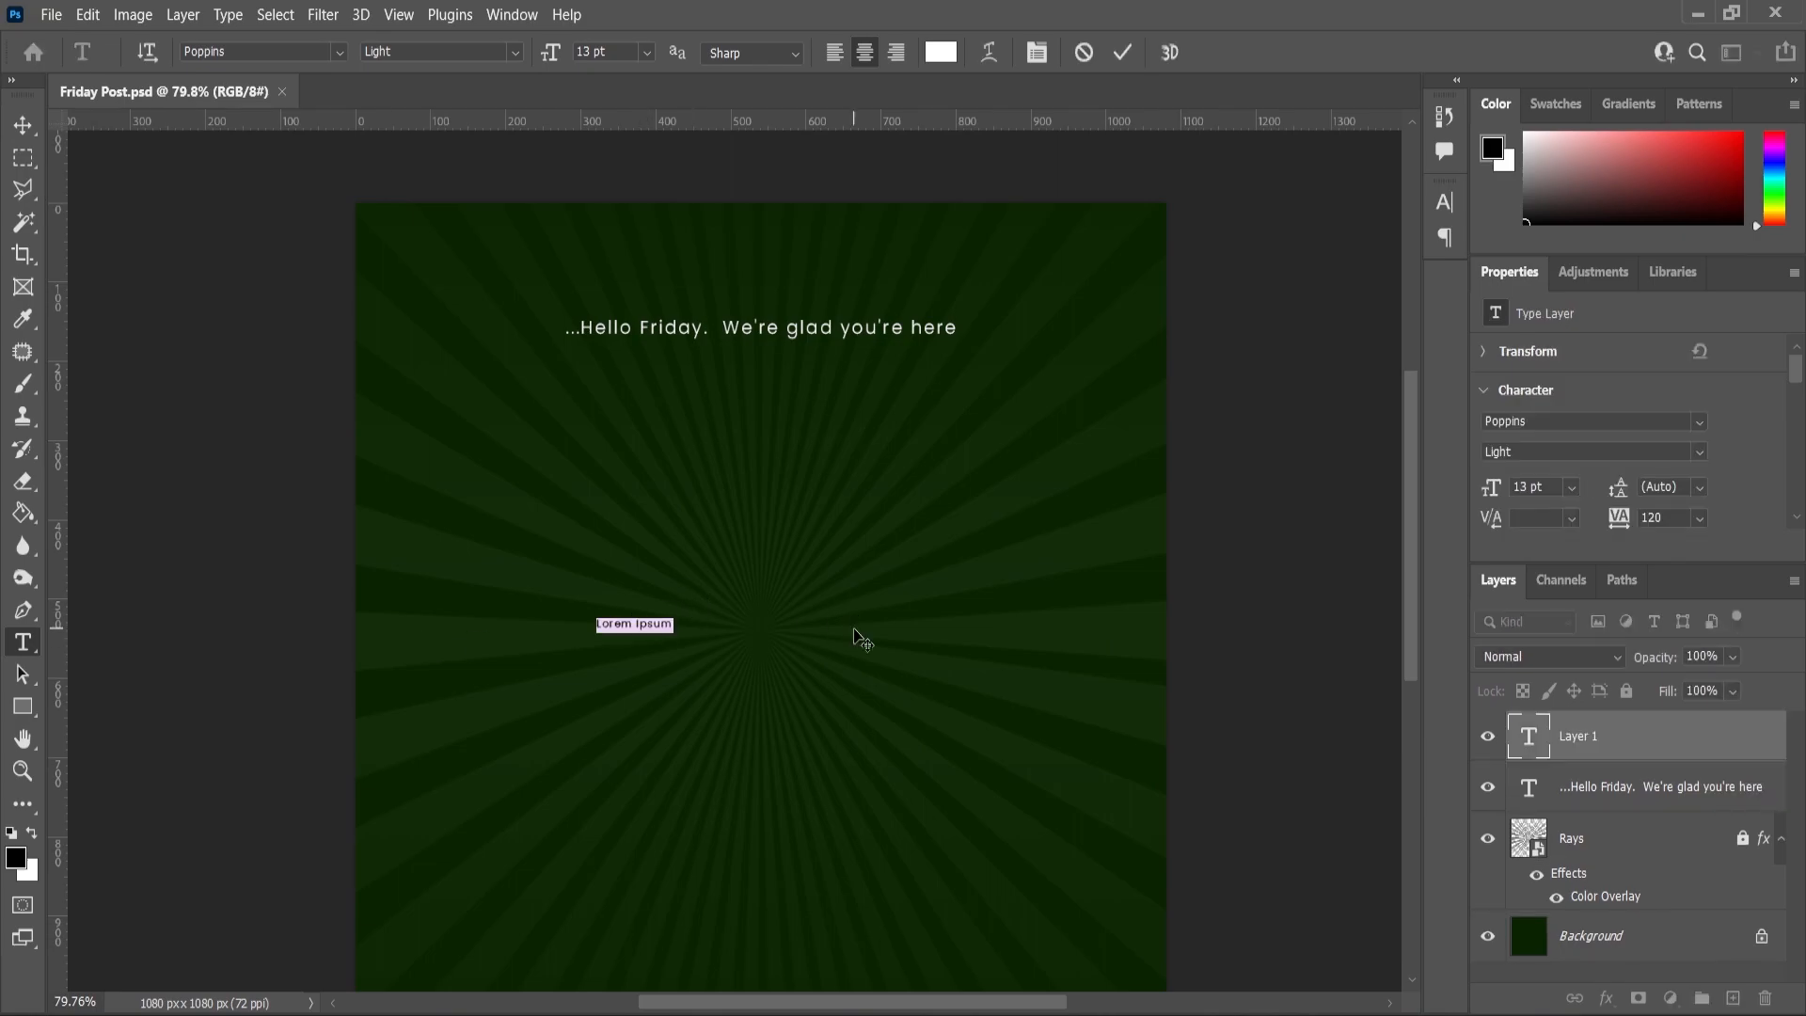
key("BackSpace")
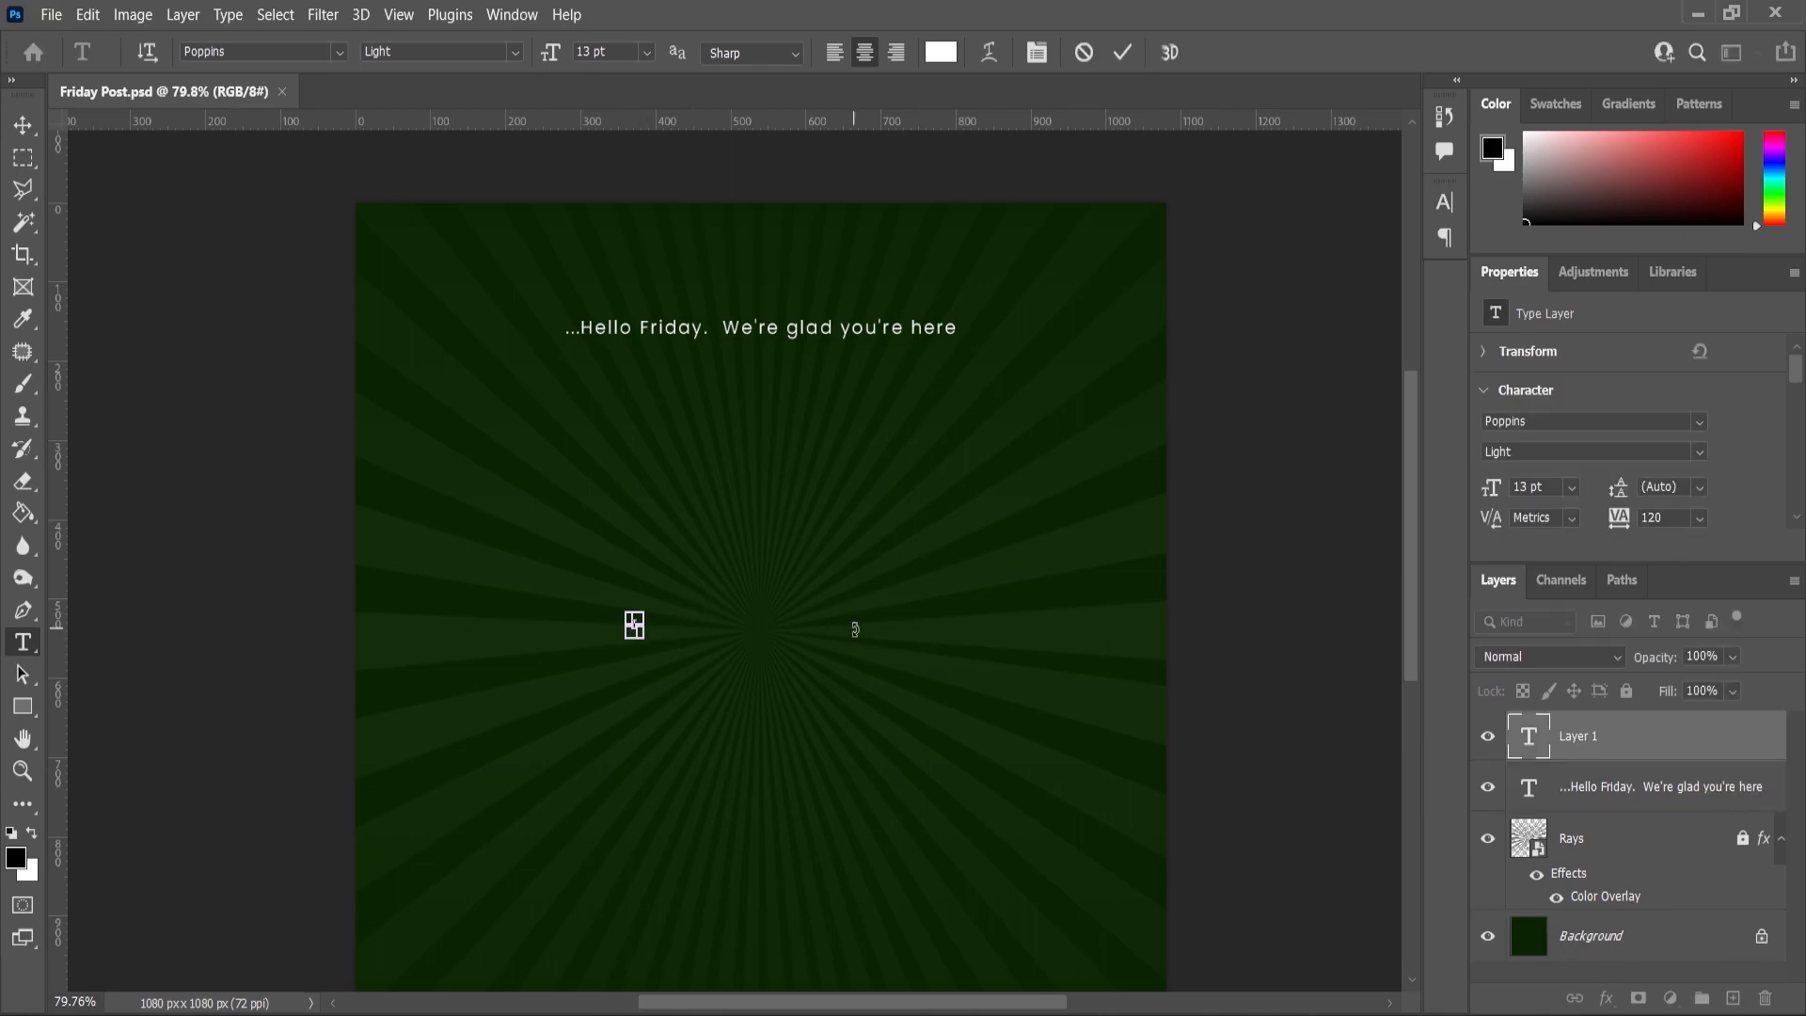
left_click(514, 53)
left_click(414, 393)
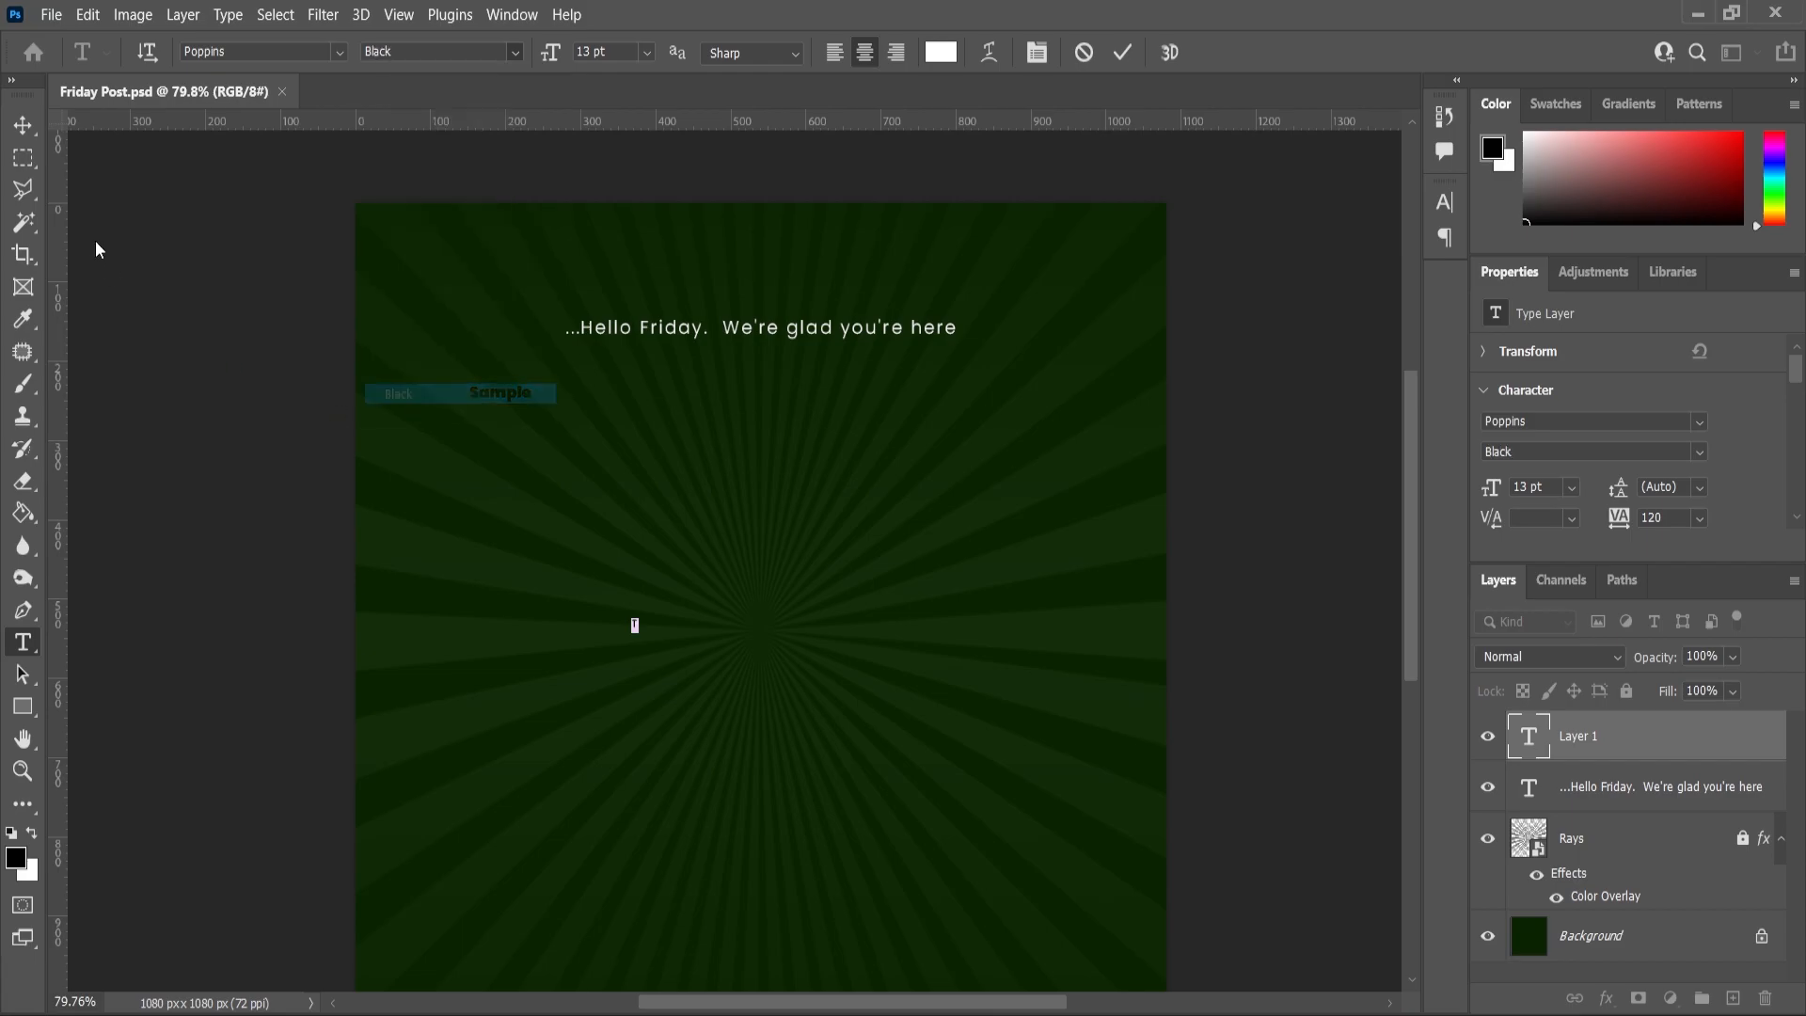
Scale the T up to about 398 pt
key("ctrl+t")
left_click_drag(636, 615, 753, 393)
key("Return")
key("v")
Duplicate the large T to its right and change the copy to G
left_click_drag(616, 555, 741, 549)
double_click(759, 574)
type("G")
left_click(23, 125)
Duplicate the G layer, move the copy to the right and change it to I
left_click_drag(1583, 740, 1733, 997)
left_click_drag(944, 537, 999, 526)
double_click(997, 522)
type("I")
Duplicate the I layer, place the copy to its right and change it to F
left_click_drag(1583, 740, 1733, 997)
left_click_drag(947, 543, 1064, 541)
double_click(1063, 539)
type("F")
left_click(23, 125)
Change the letter T's font to Bebas Neue Bold
left_click(583, 527)
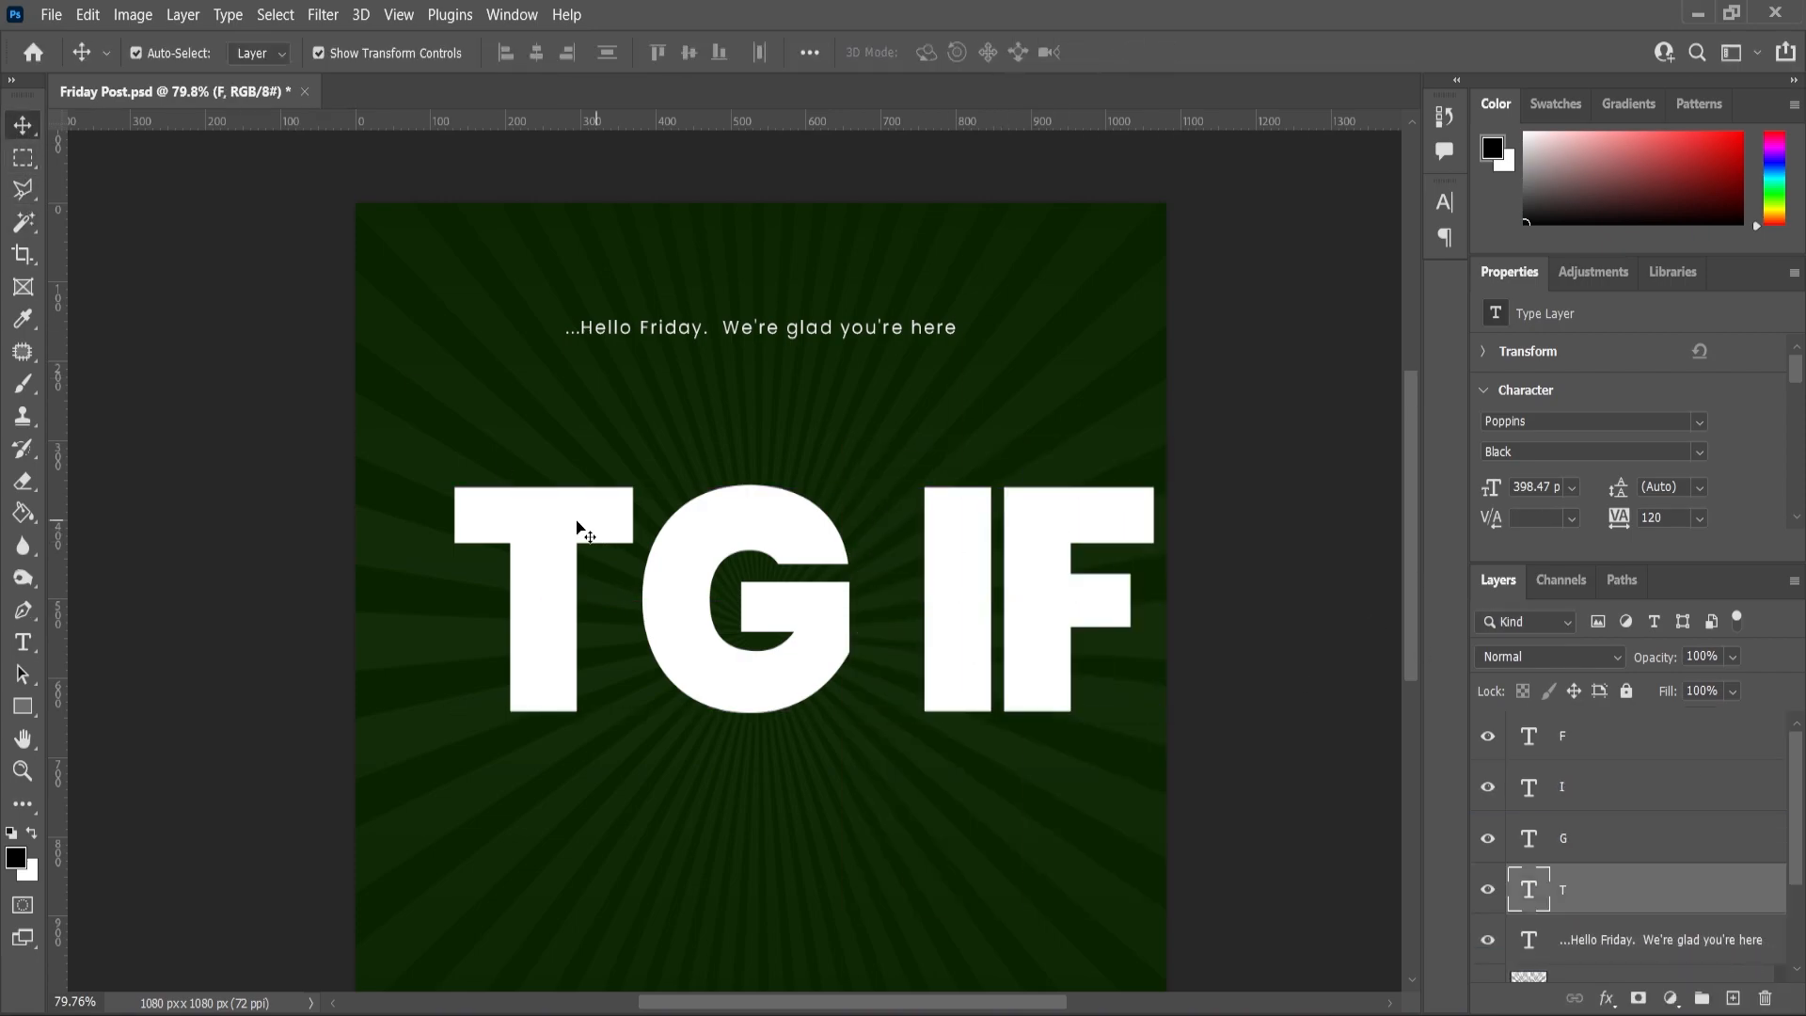
double_click(577, 517)
left_click(306, 53)
type("beb")
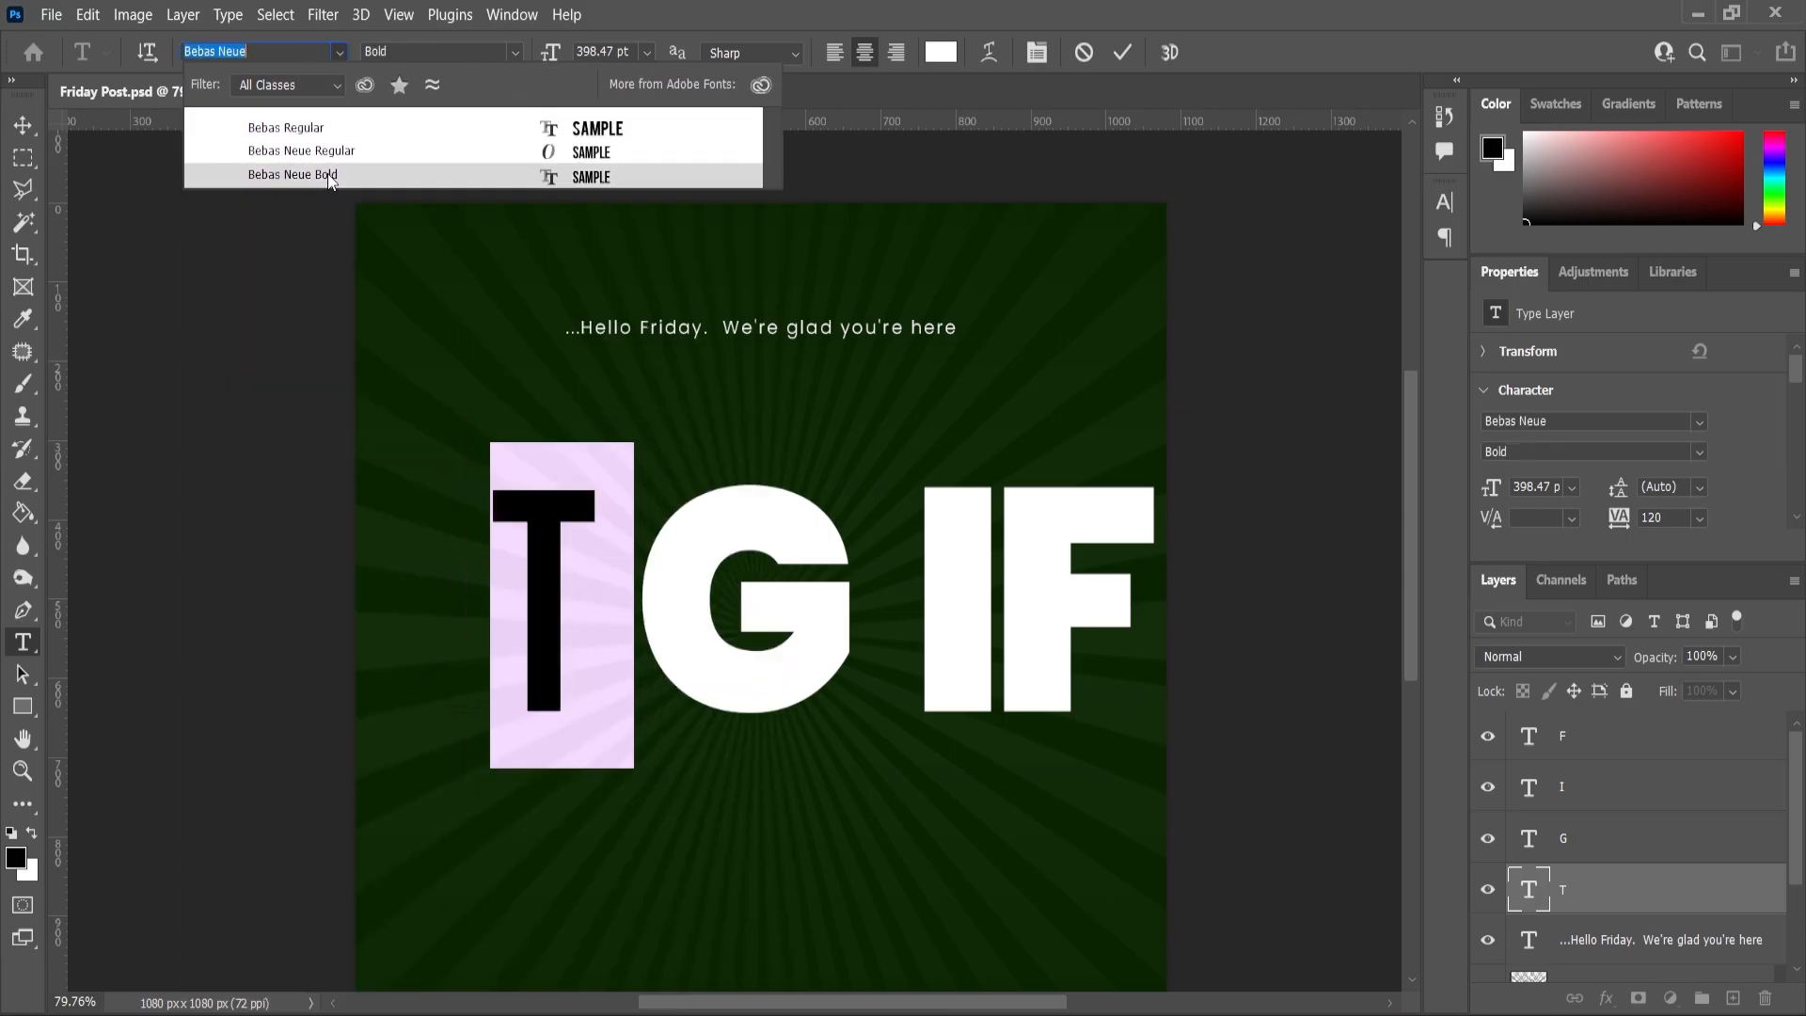
left_click(328, 175)
left_click(710, 543)
left_click(23, 125)
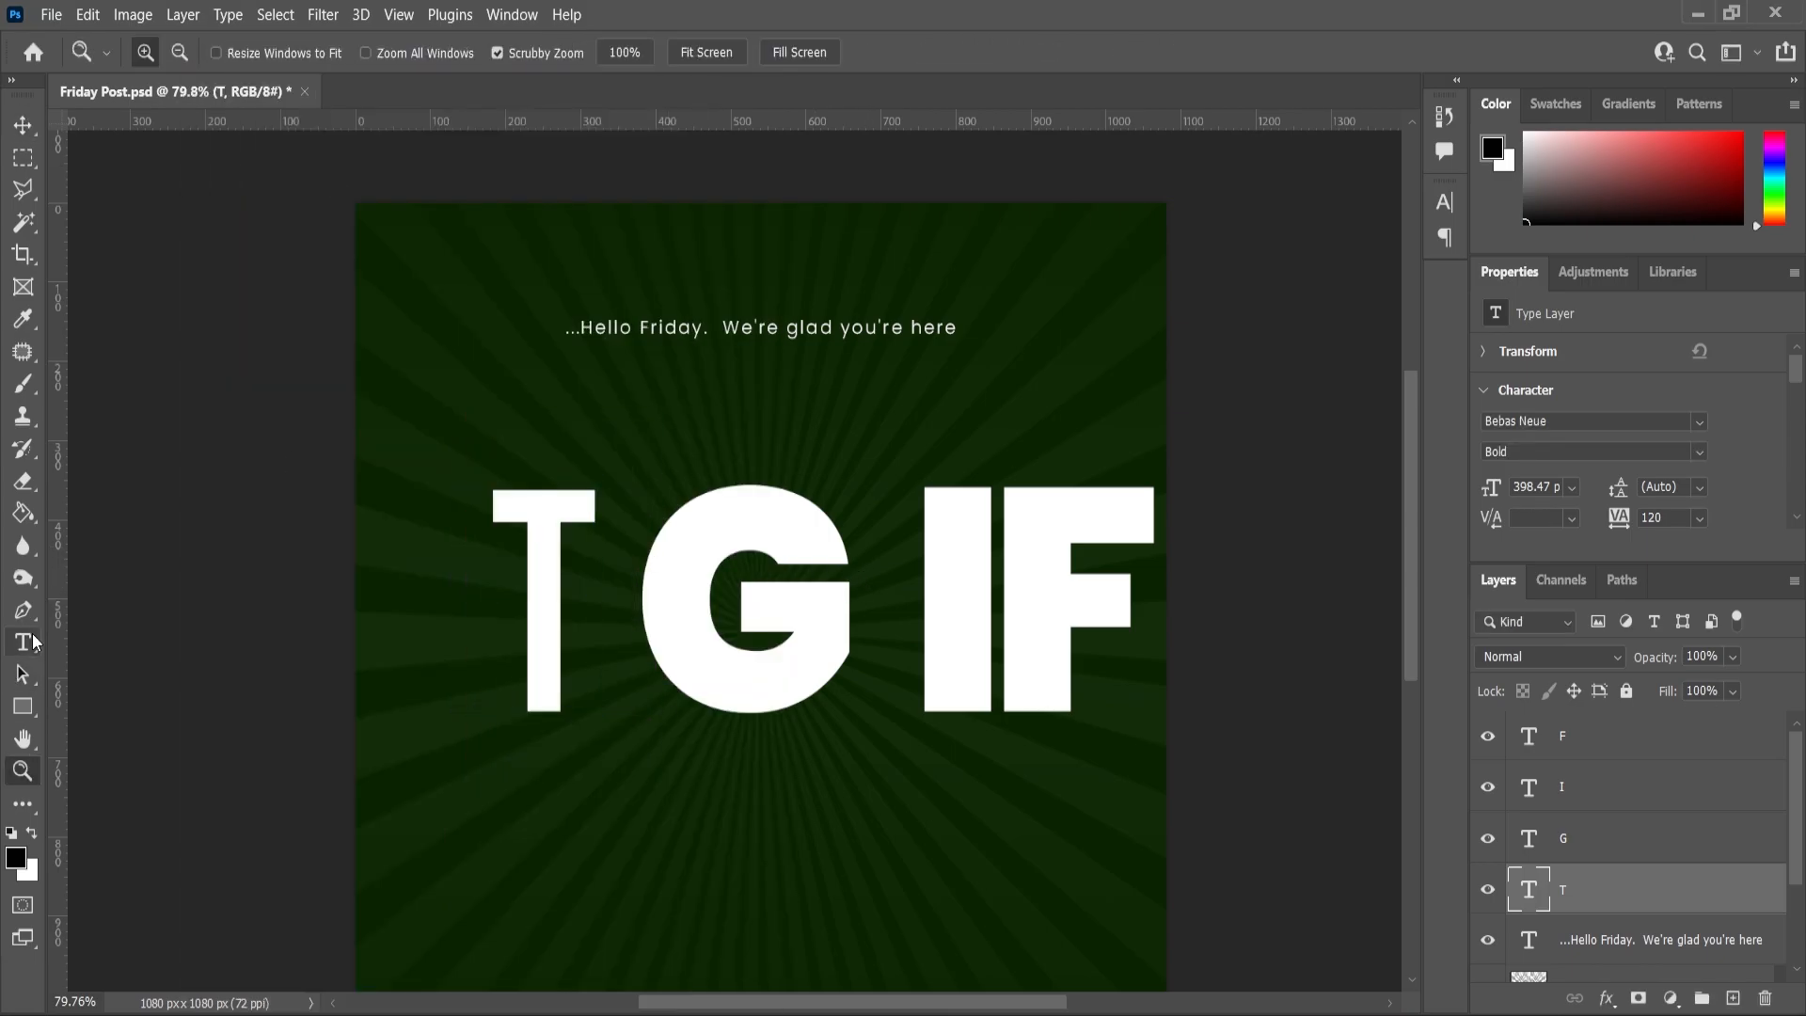
Change the font of the letters G, I and F to Bebas Neue Regular
double_click(747, 602)
left_click(339, 52)
left_click(273, 129)
left_click(23, 125)
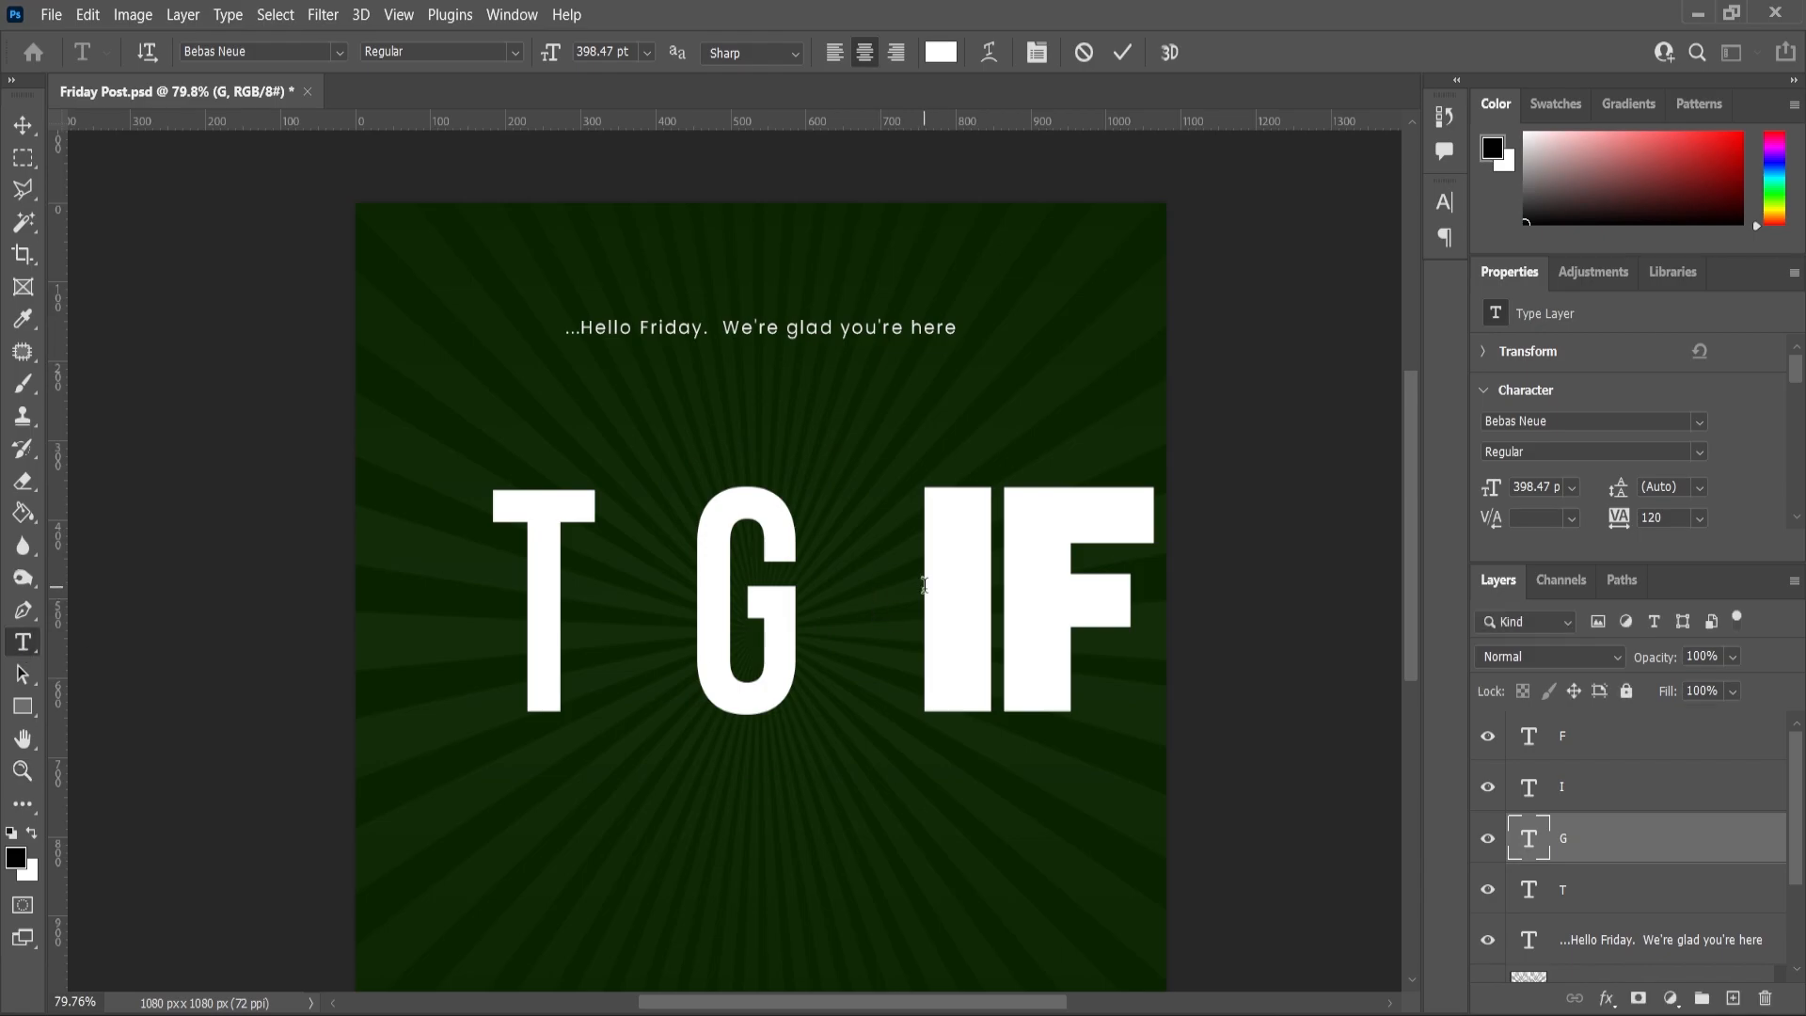
double_click(960, 601)
left_click(339, 51)
left_click(273, 129)
left_click(23, 125)
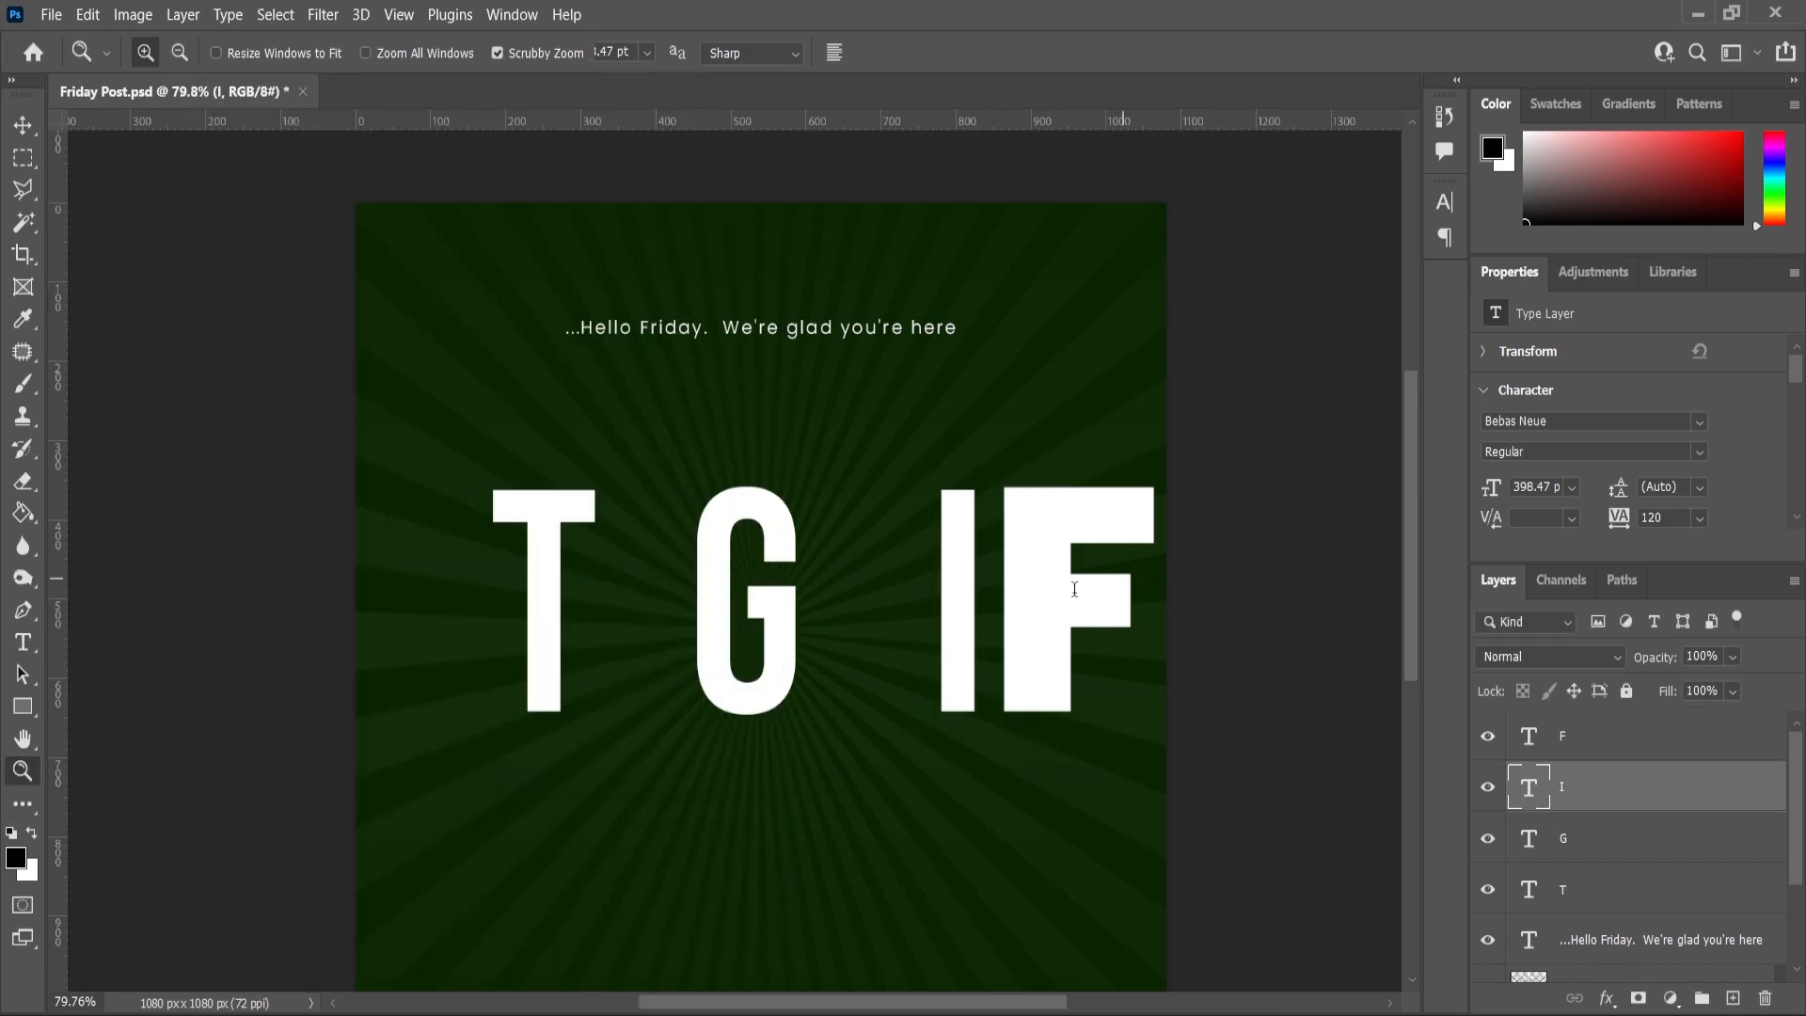
double_click(1096, 602)
left_click(338, 52)
left_click(272, 128)
left_click(22, 125)
Move the letters G, I and F left so they stand close together beside the T
left_click_drag(718, 574, 626, 577)
left_click_drag(961, 596, 779, 596)
key("ctrl+z")
left_click_drag(956, 596, 762, 576)
left_click_drag(1040, 592, 872, 603)
Combine the four letter layers T, G, I and F into one smart object
left_click(1561, 889, "shift")
right_click(1566, 889)
left_click(1336, 348)
Enlarge the TGIF smart object and centre it horizontally on the canvas
left_click_drag(942, 500, 1041, 443)
key("Return")
key("ctrl+a")
left_click(536, 53)
key("ctrl+d")
Open the TGIF smart object's contents, tighten the spacing between its letters, and close it with the changes saved
double_click(1536, 743)
scroll(847, 583, "up", 3)
left_click(658, 571)
left_click_drag(658, 571, 649, 569)
mouse_move(795, 579)
left_mouse_down()
mouse_move(791, 560)
mouse_move(761, 566)
left_mouse_up()
left_click_drag(940, 584, 866, 589)
key("ctrl+a")
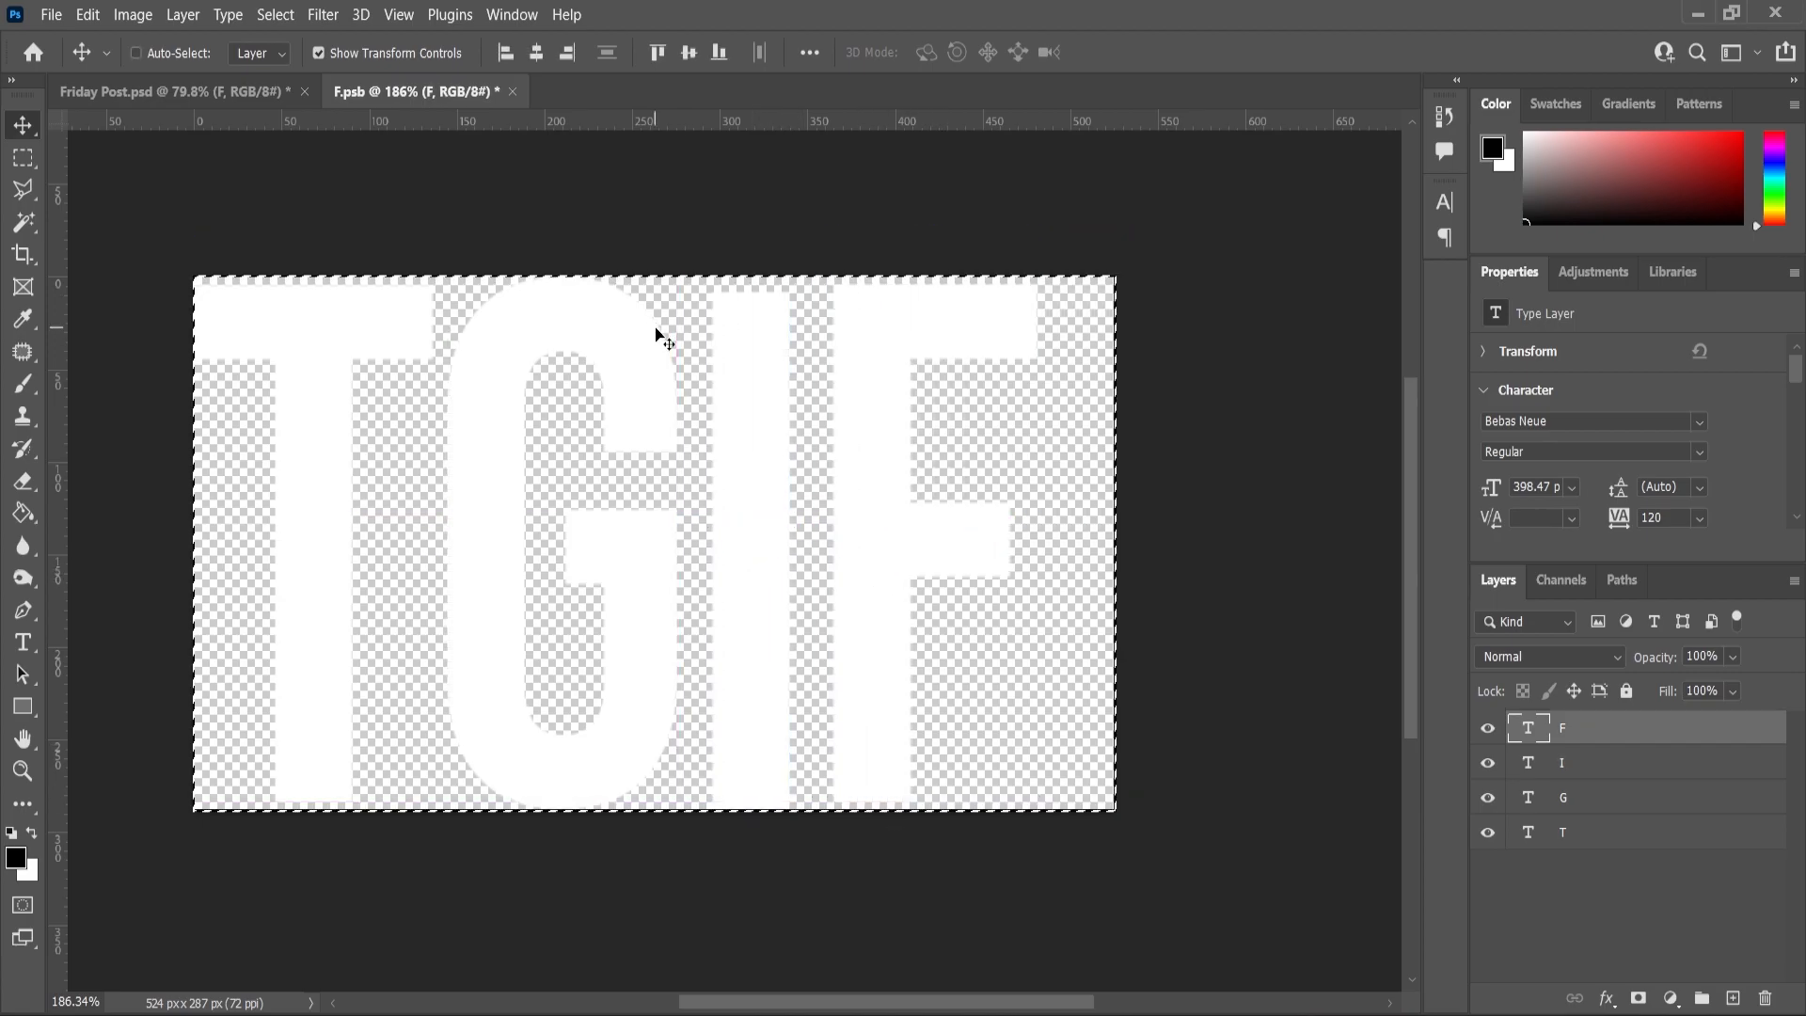
left_click(513, 91)
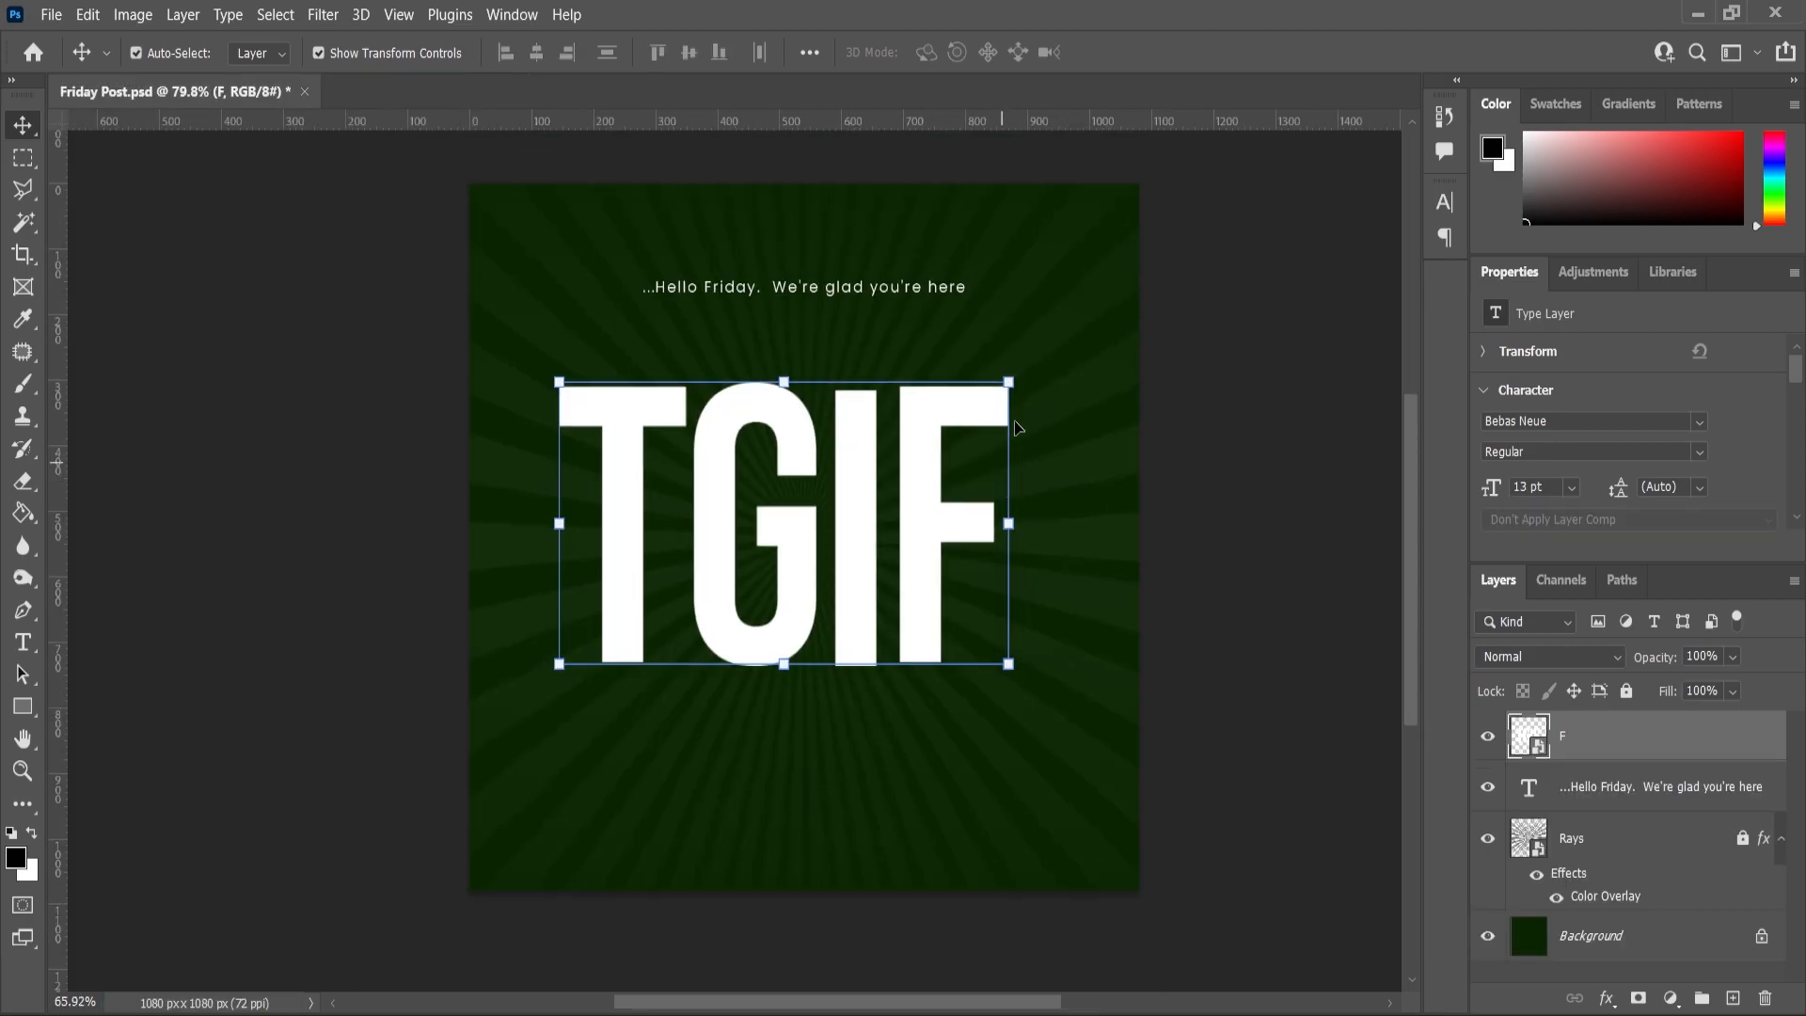
Enlarge the TGIF smart object to about 825 by 493 px
left_click_drag(1020, 379, 1119, 360)
key("Return")
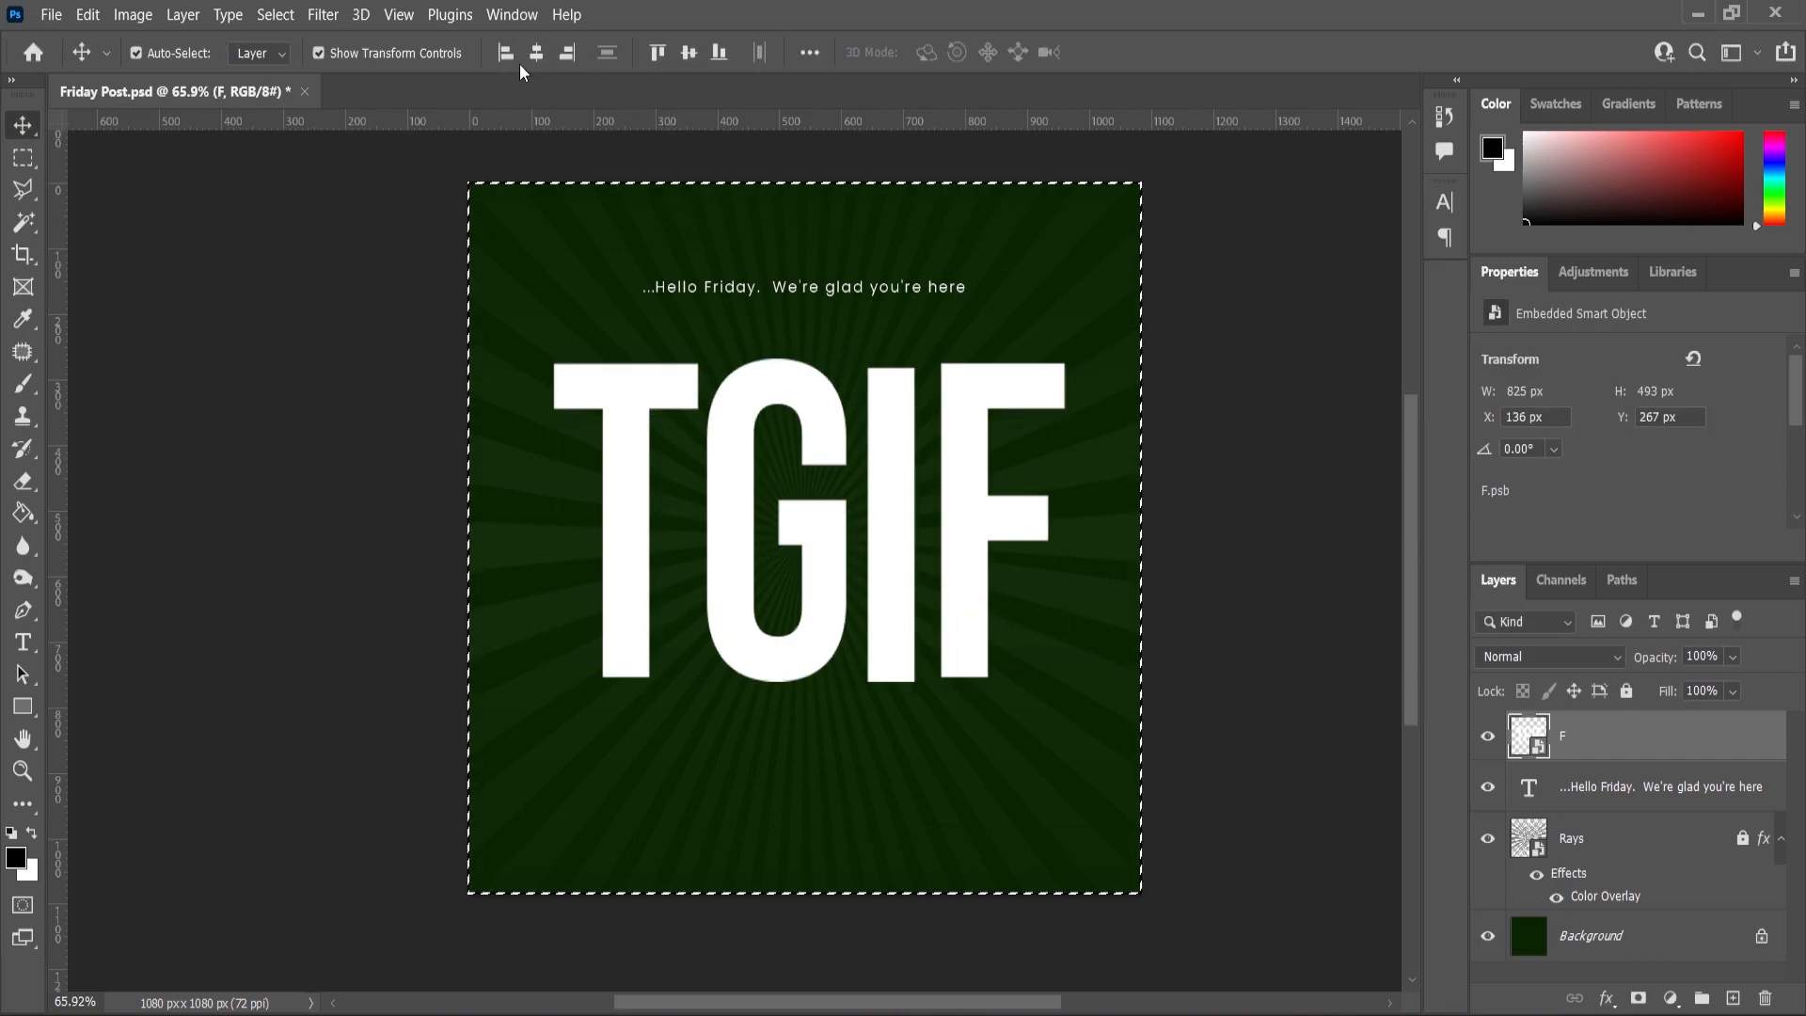
Deselect the canvas and move the TGIF lettering down to about Y 328 px
key("ctrl+d")
left_click_drag(739, 513, 741, 555)
scroll(543, 514, "up", 2)
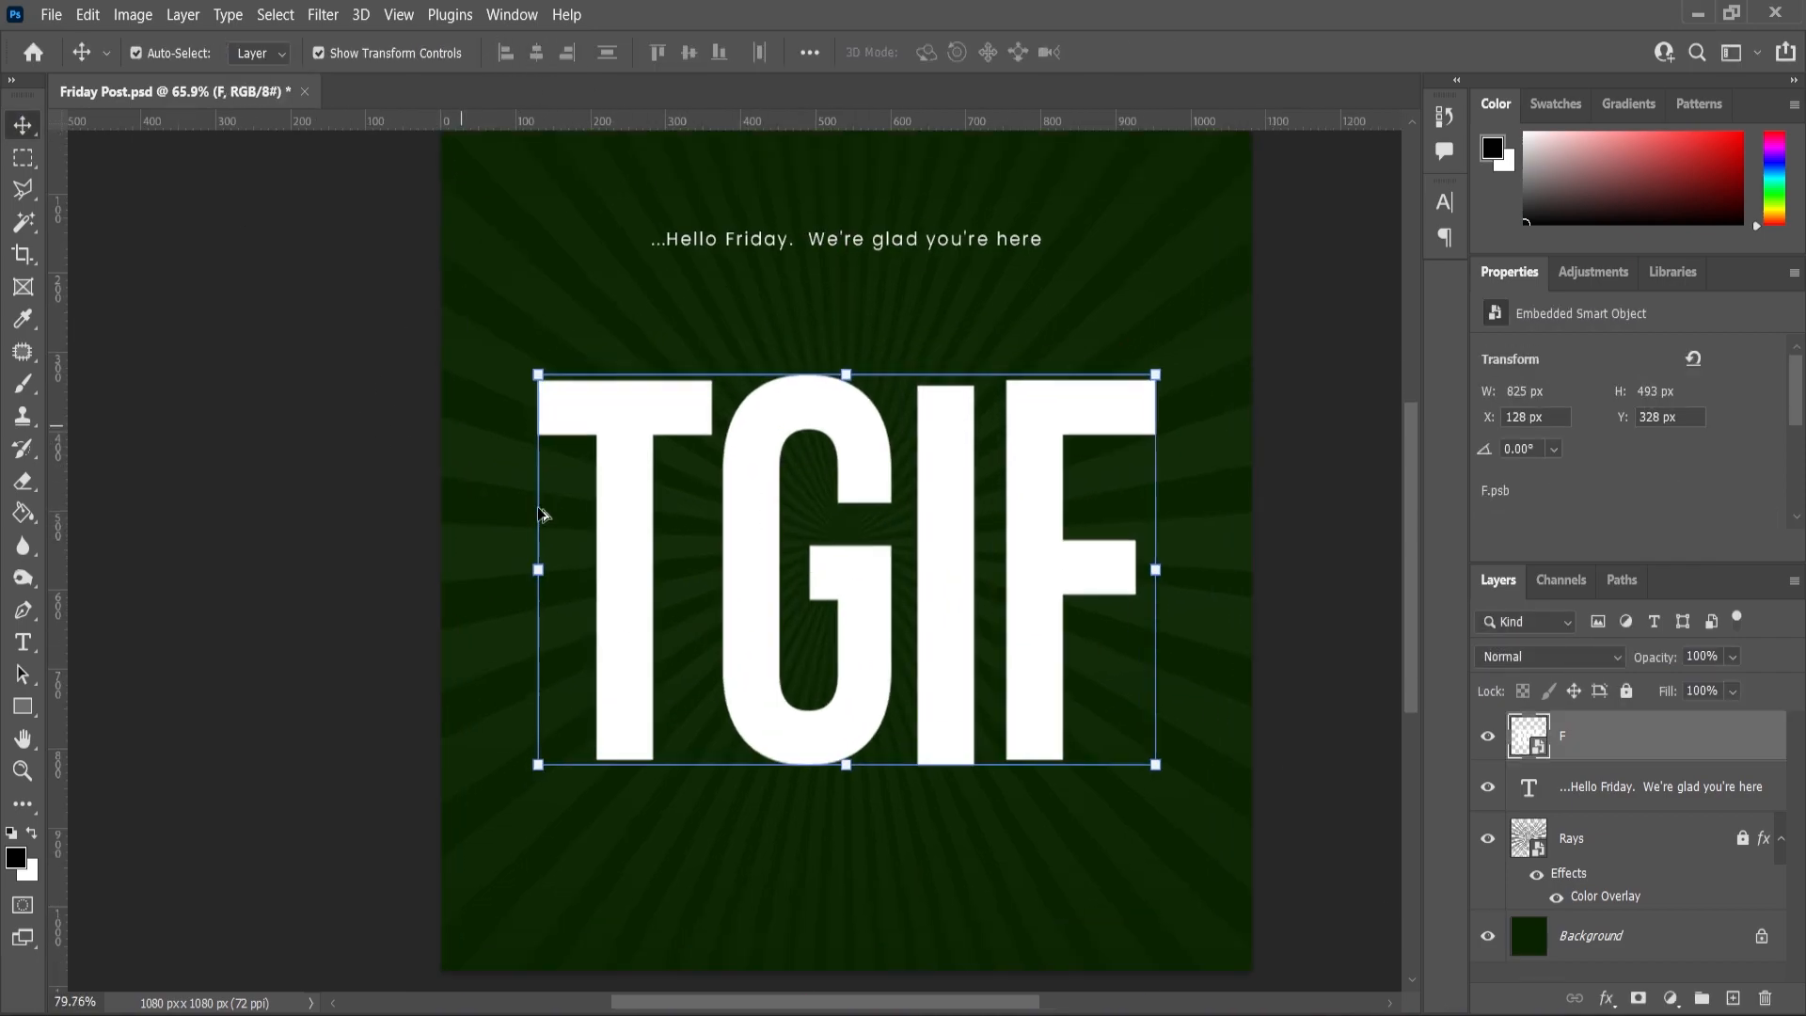
Add the word "Thank" above the letter T in white Poppins Regular
left_click(21, 645)
left_click(589, 333)
type("THANK")
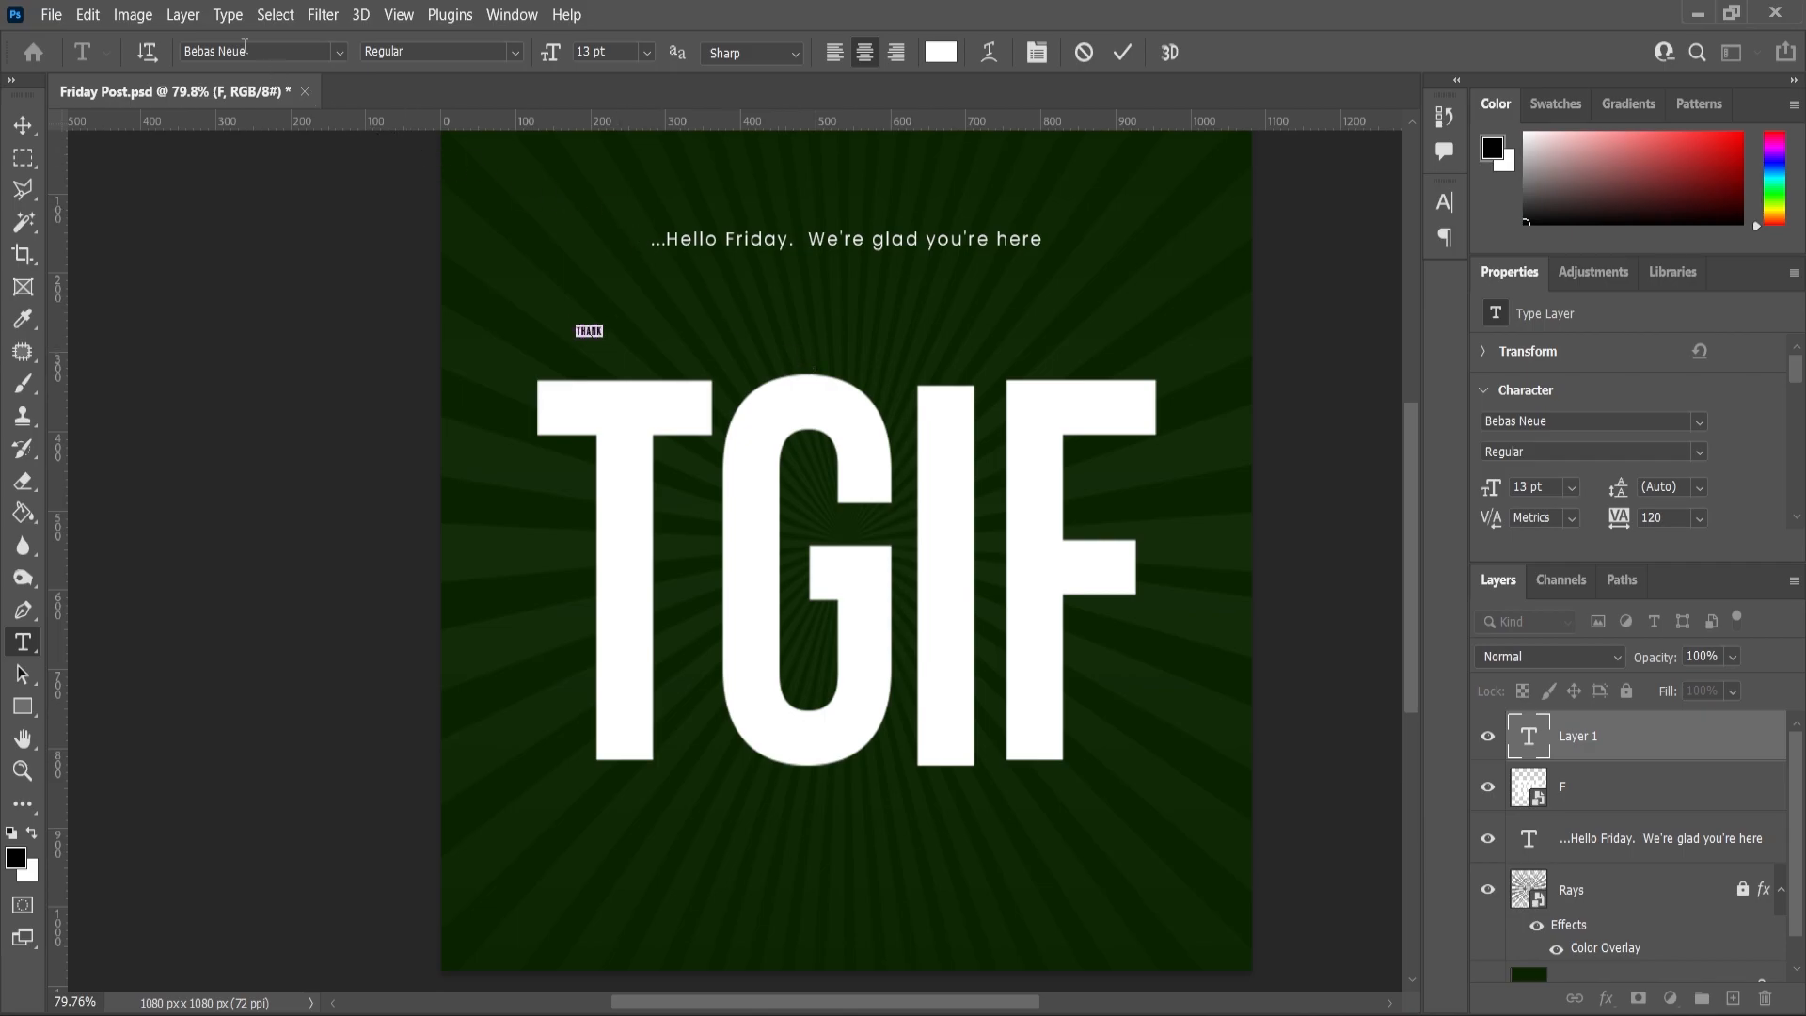
type("poppi")
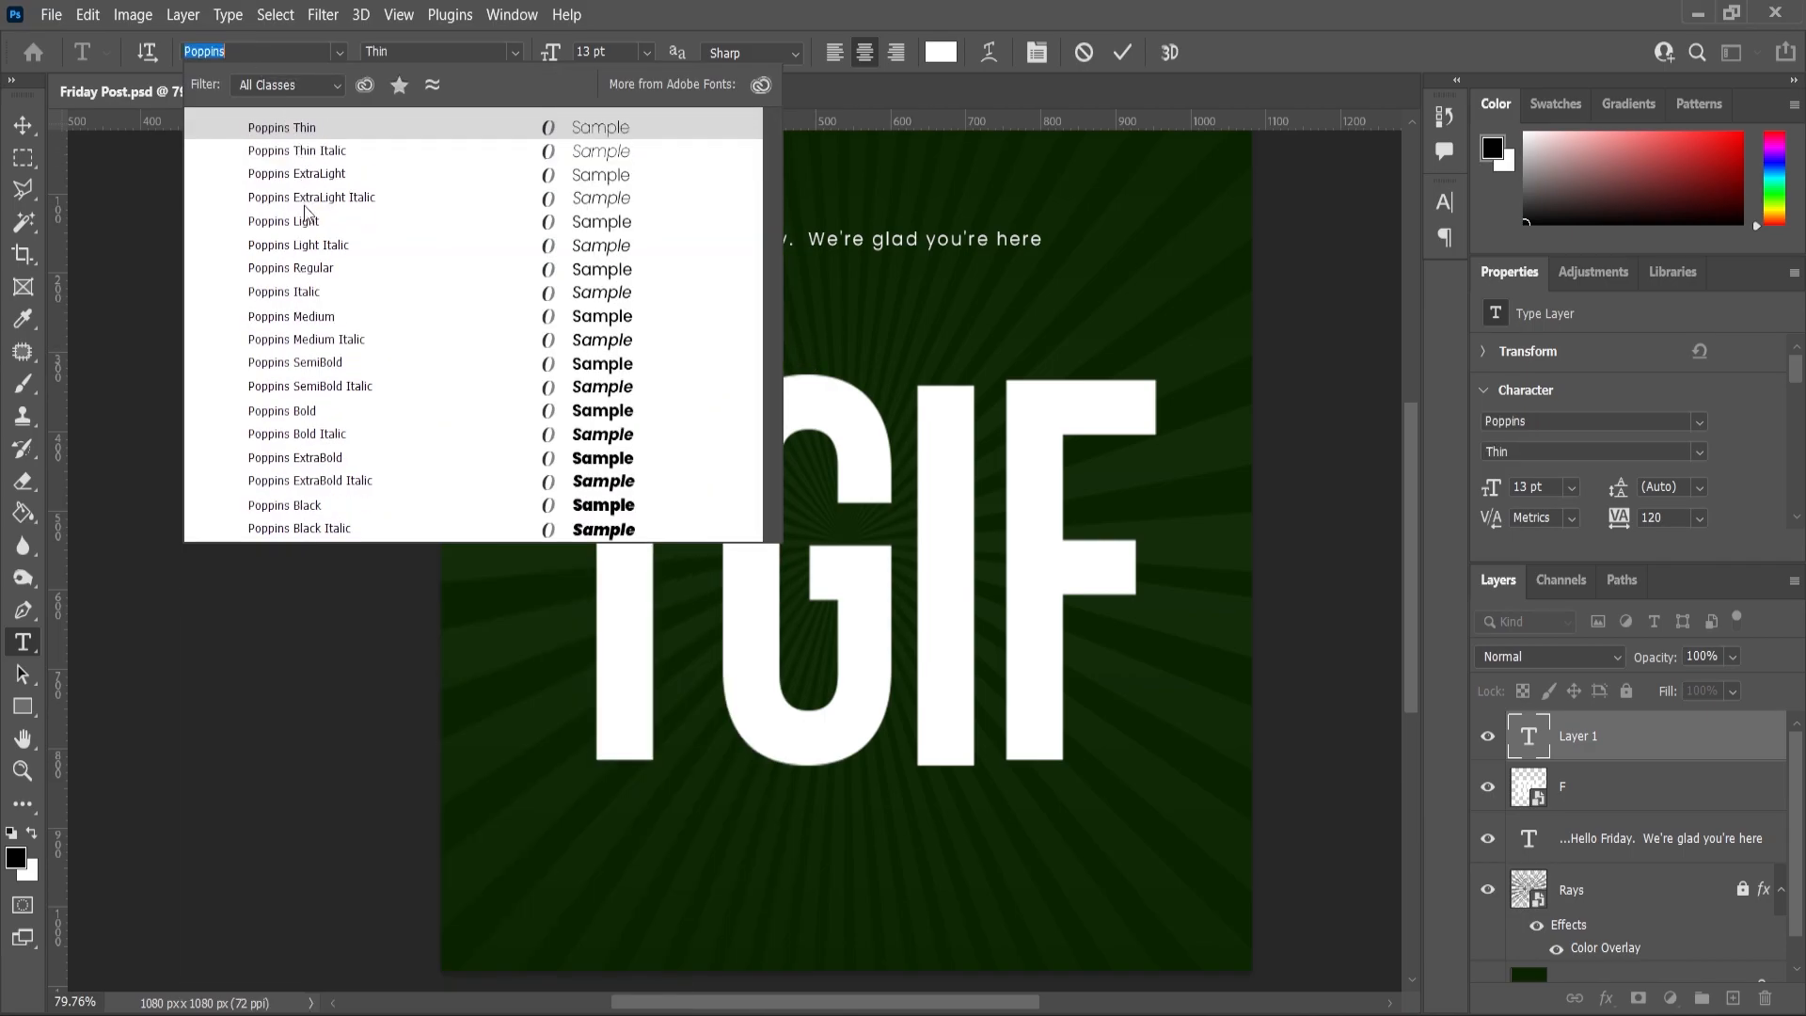
left_click(311, 277)
left_click(22, 129)
Set the tracking of the word "Thank" to 0
scroll(583, 329, "up", 4)
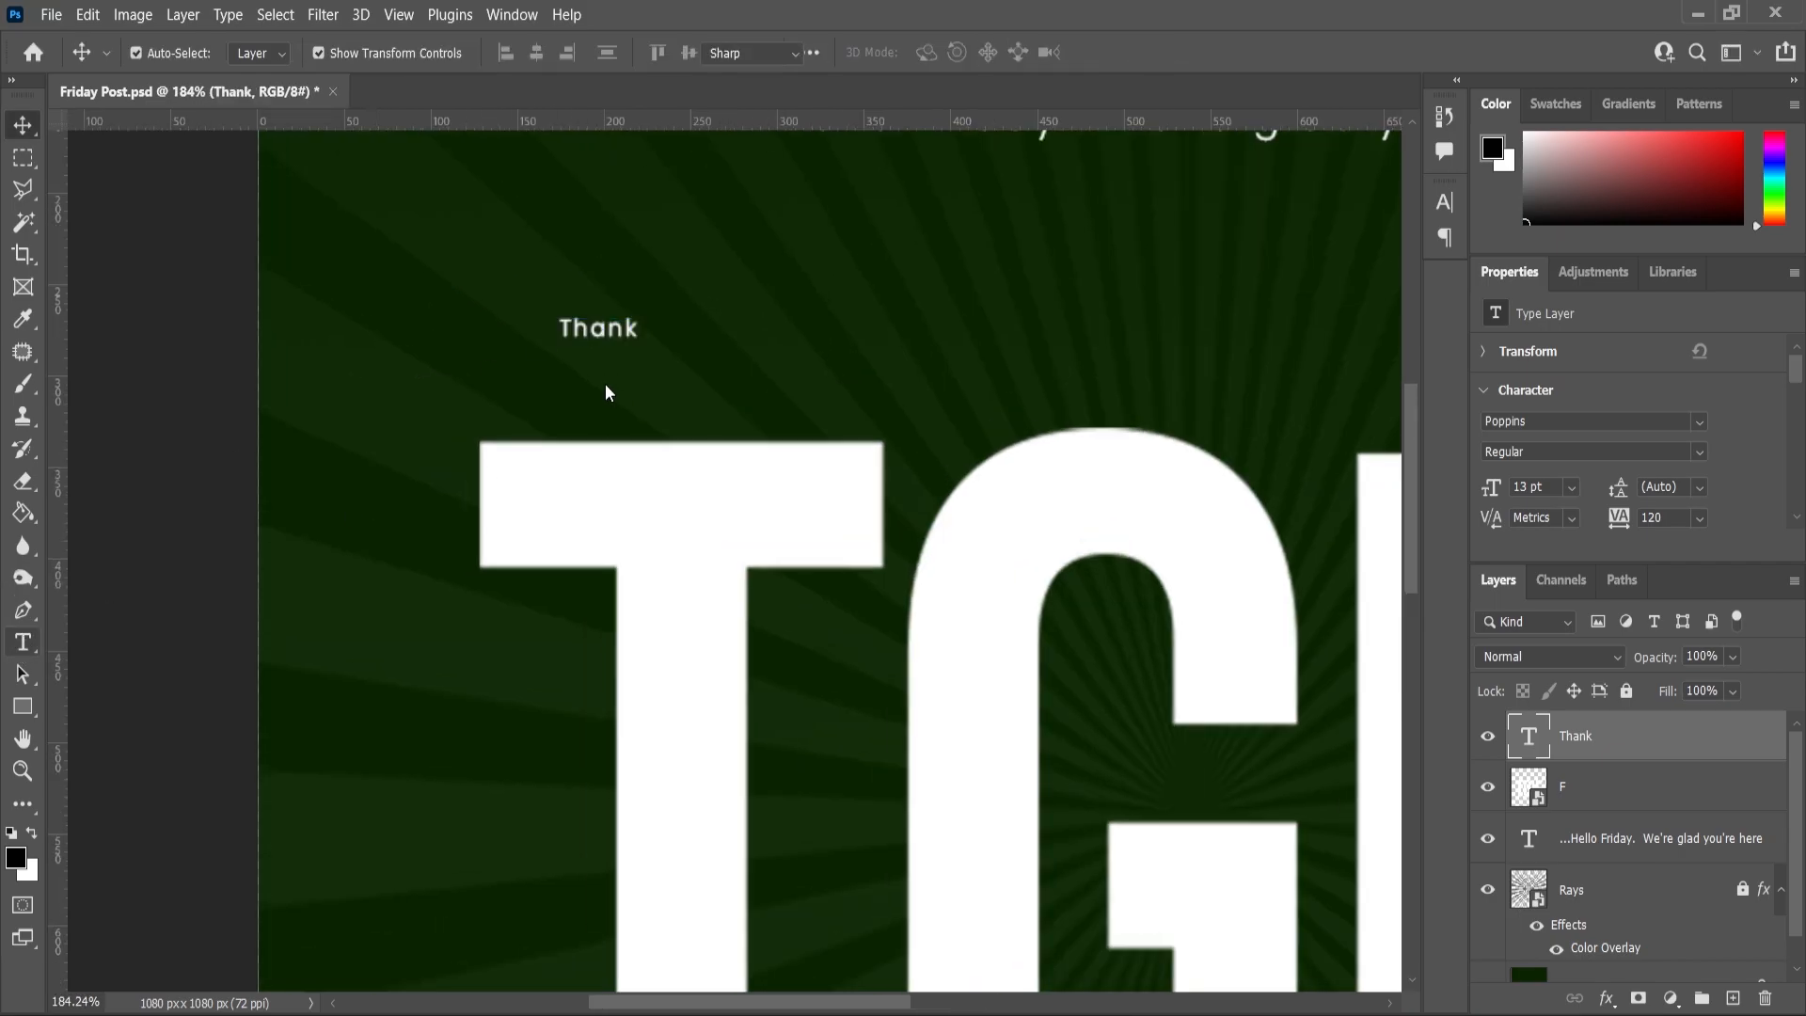
key("t")
left_click(590, 329)
left_click(1698, 519)
left_click(1683, 670)
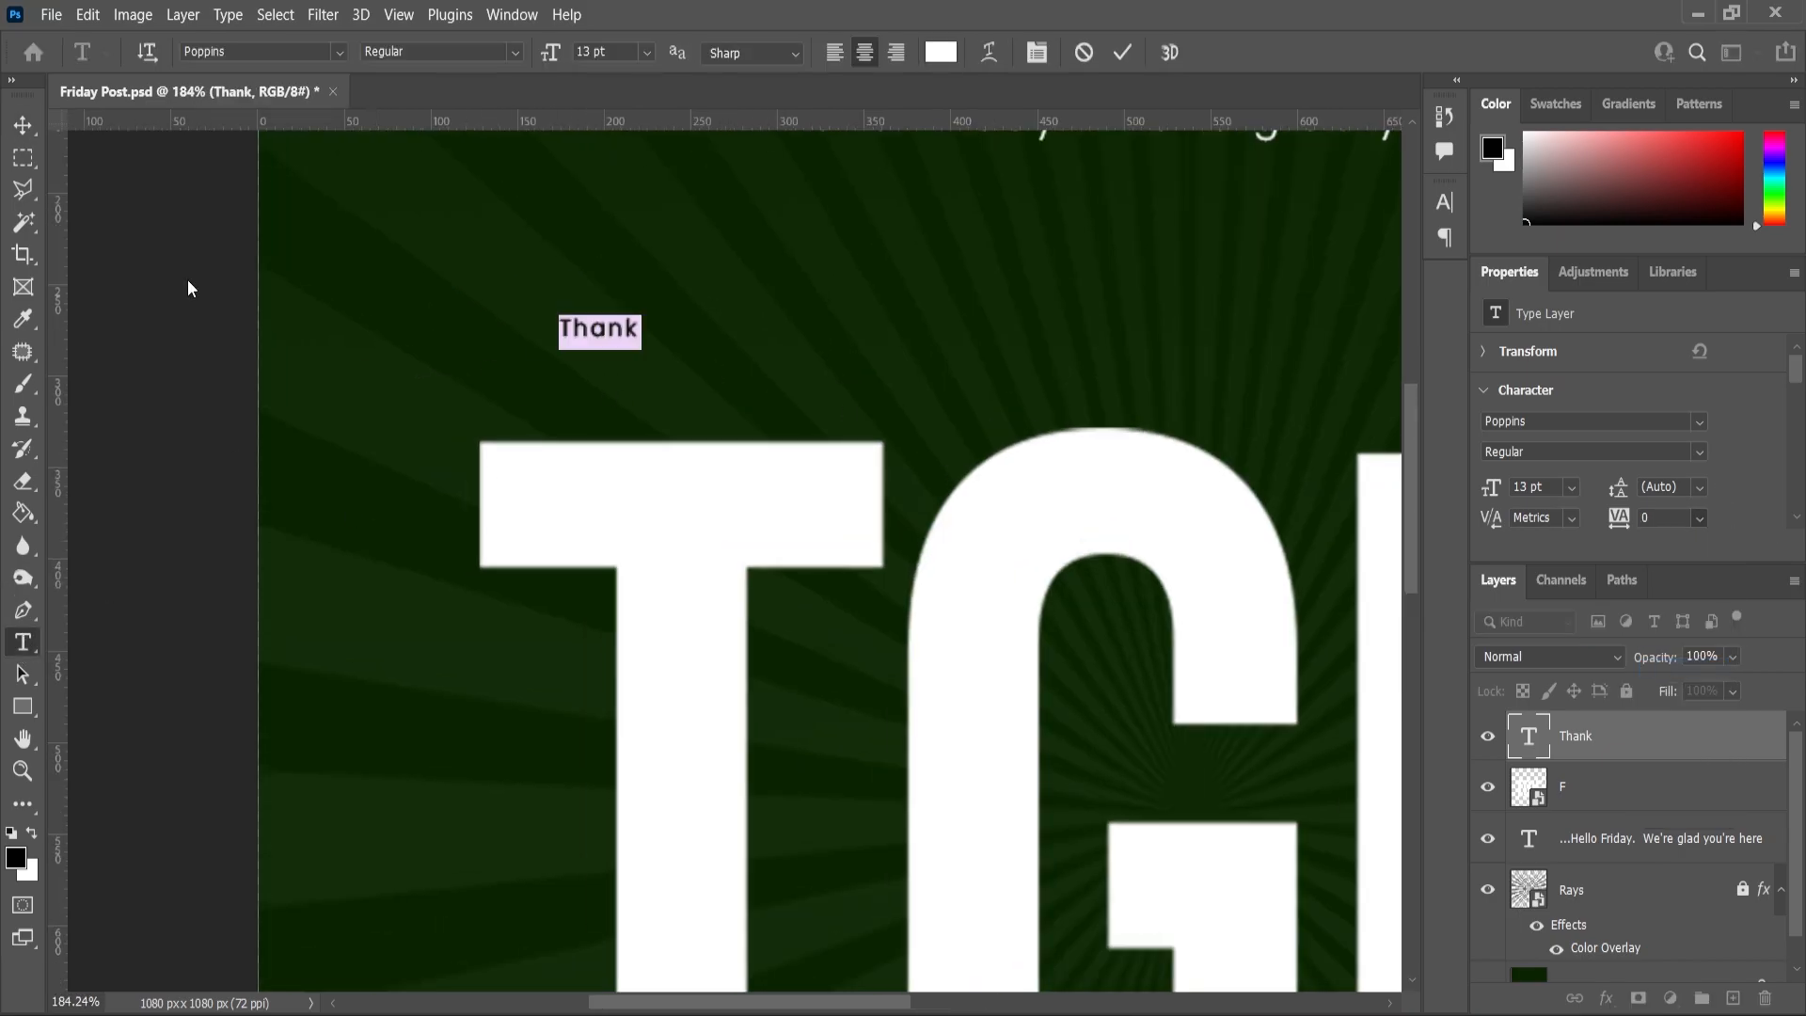
Scale the word "Thank" to about 29.48 pt and place it above the letter T
left_click_drag(631, 318, 692, 320)
left_click(16, 136)
left_click(85, 257)
scroll(642, 402, "down", 8)
scroll(672, 353, "up", 11)
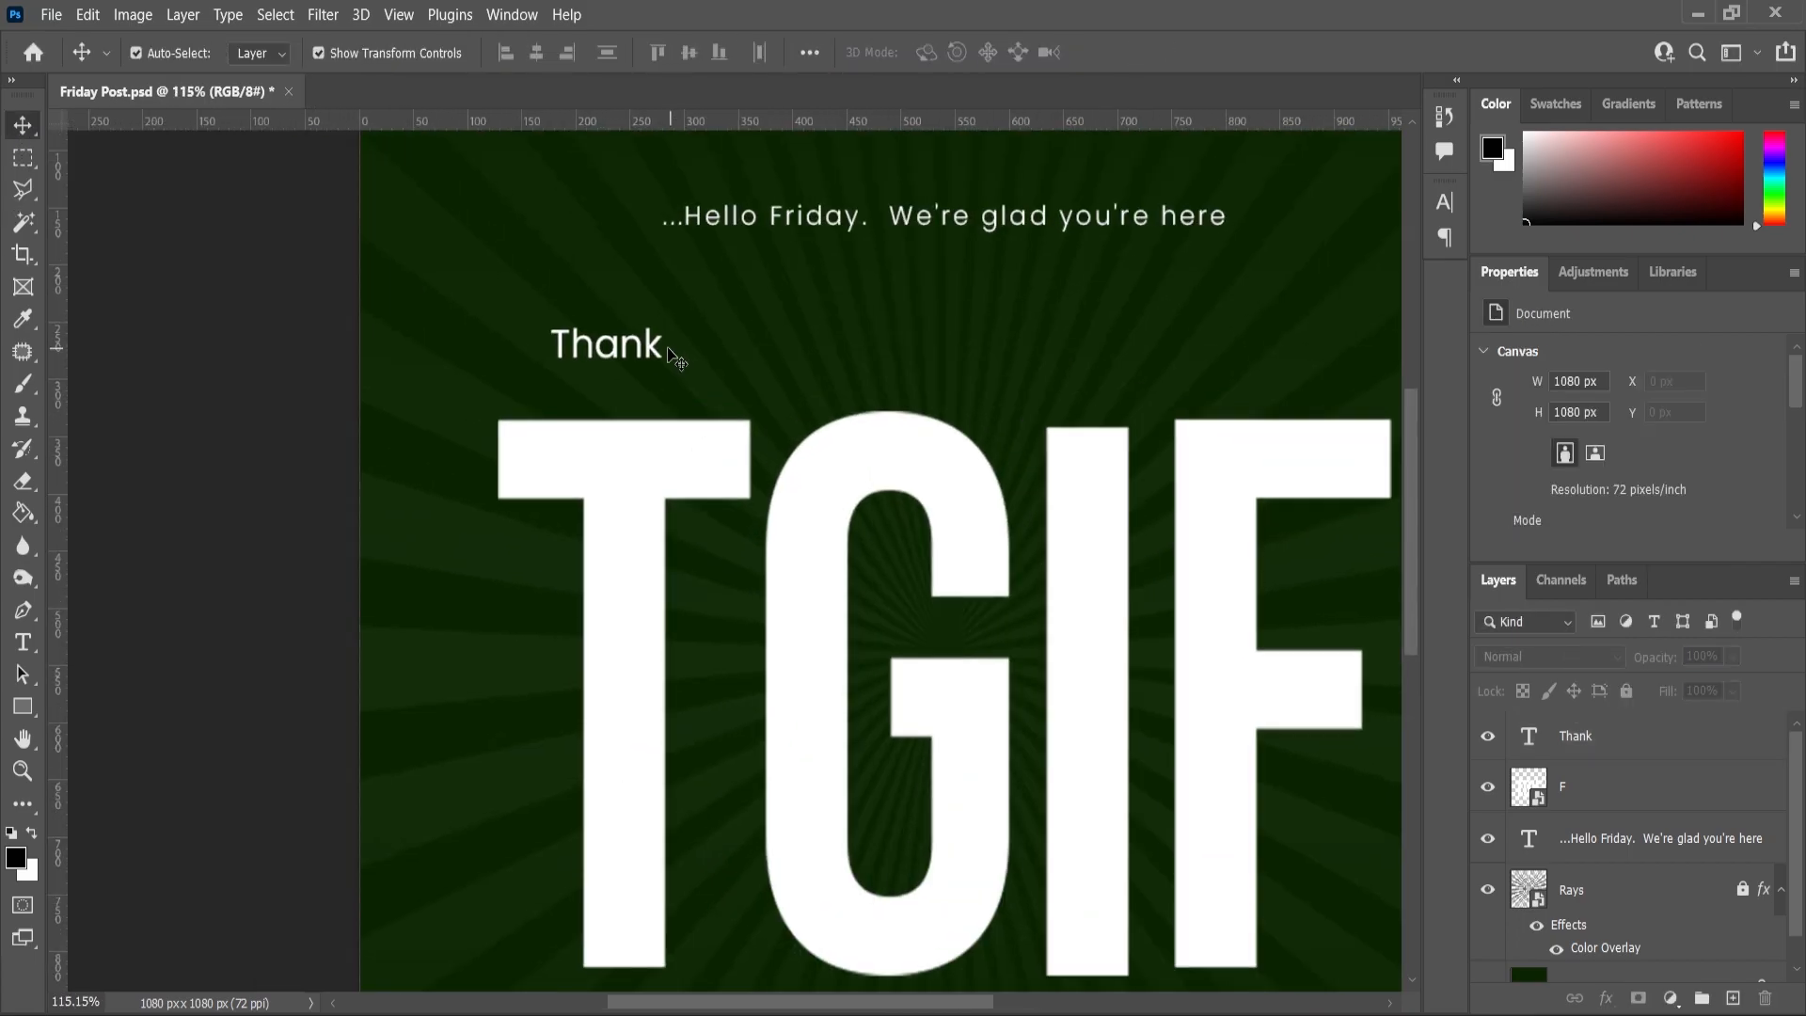
left_click(652, 344)
left_click_drag(667, 294, 634, 385)
left_click(19, 129)
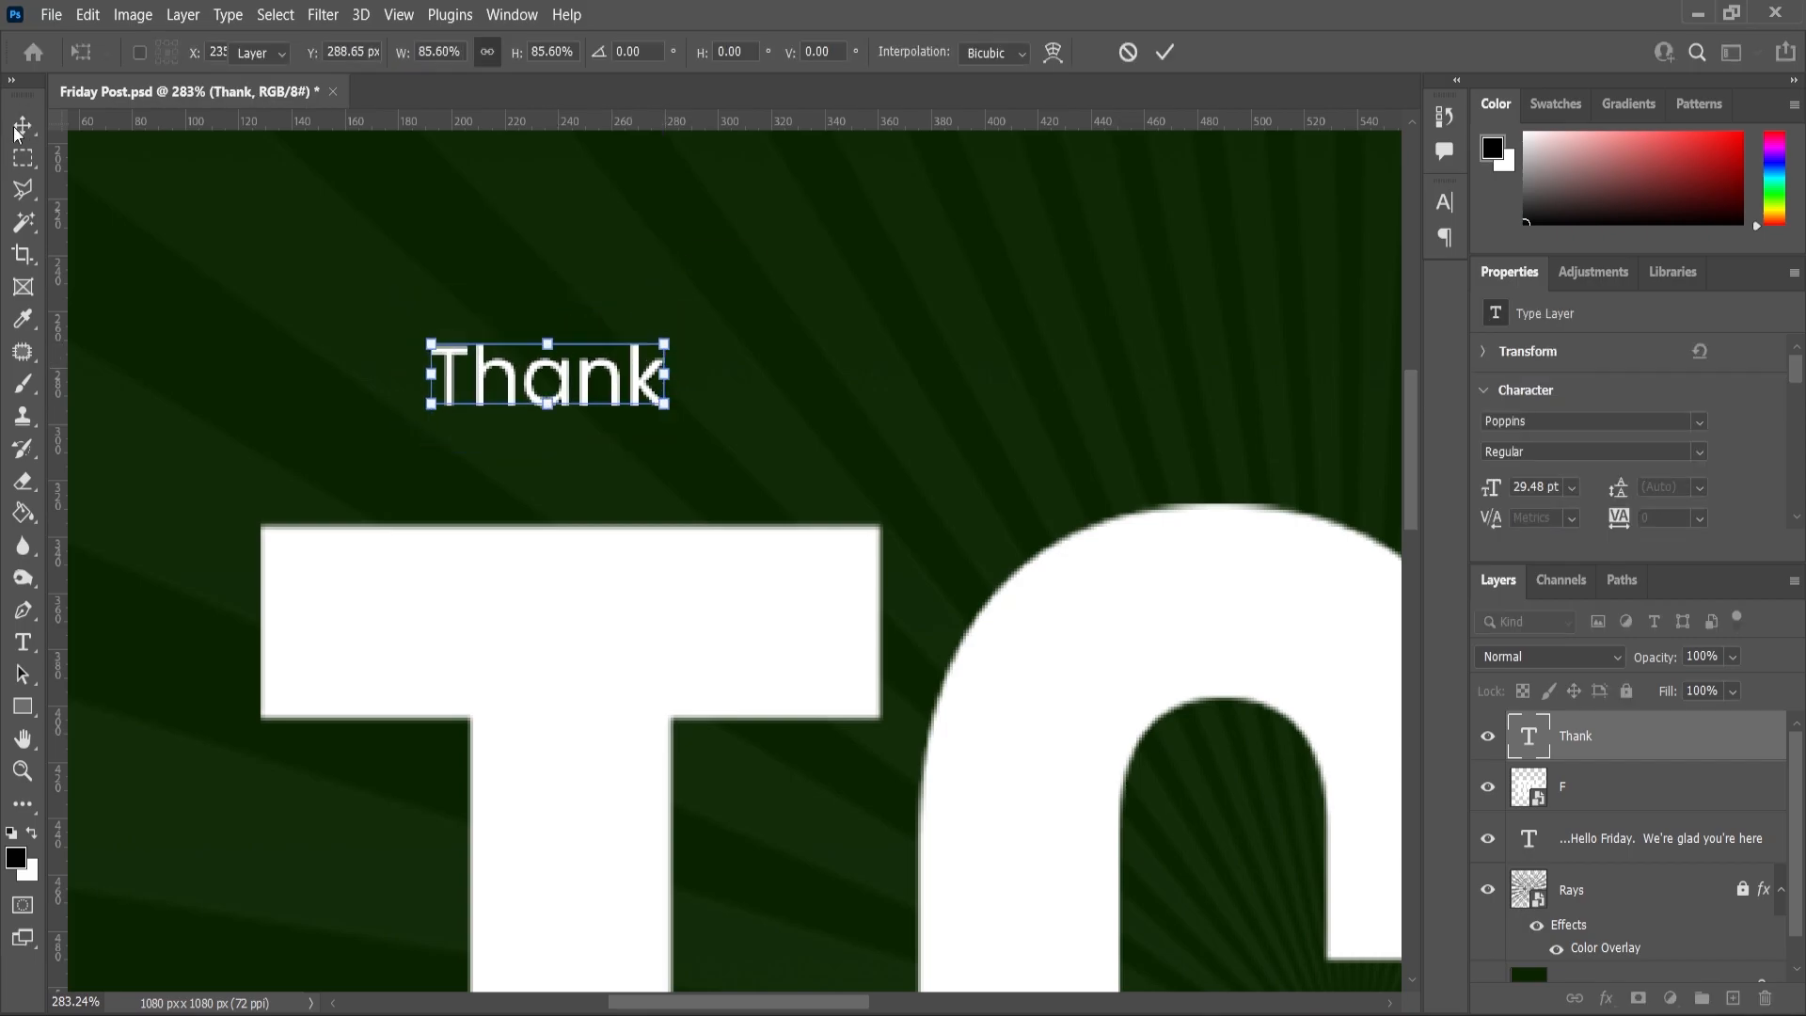
Duplicate the "Thank" text, place the copy above the letter G and change it to "God"
scroll(783, 429, "down", 10)
left_click_drag(1589, 747, 1733, 998)
left_click_drag(696, 410, 945, 410)
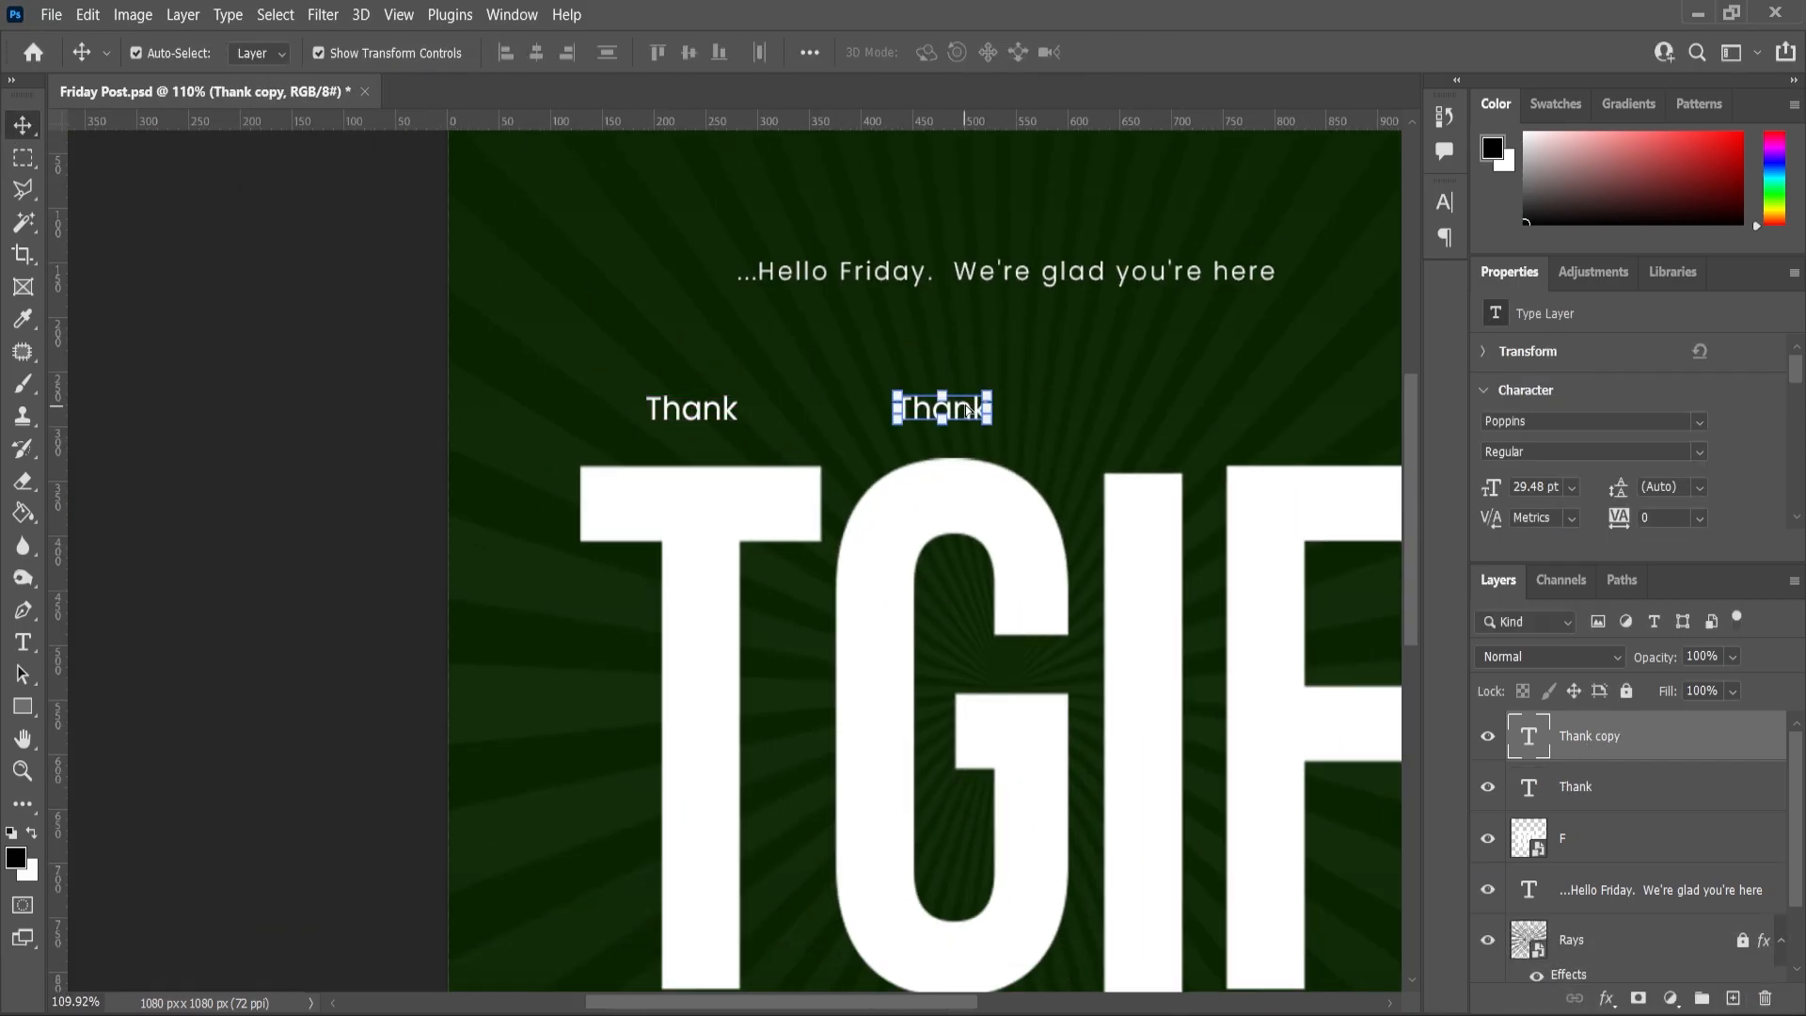
double_click(940, 408)
type("God")
scroll(1061, 410, "up", 10)
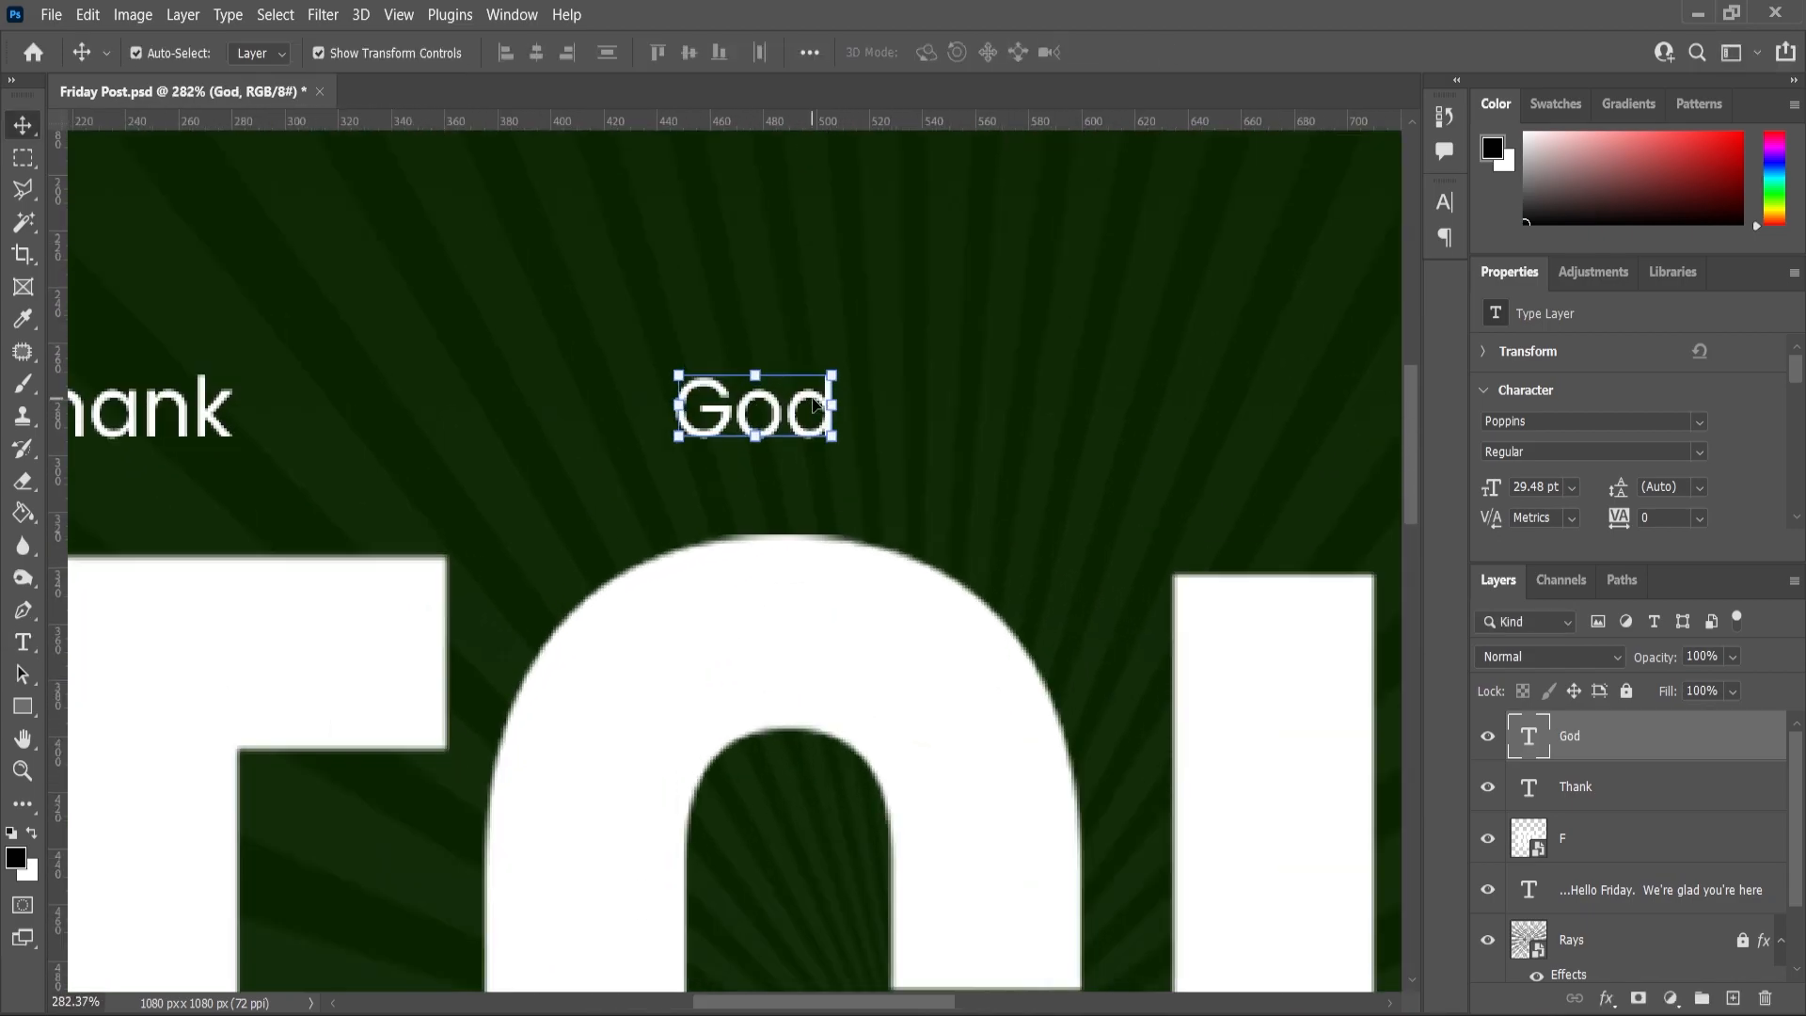
left_click_drag(783, 412, 814, 412)
Duplicate the "God" text, place the copy above the letter I and change it to "It's"
left_click_drag(1600, 751, 1733, 998)
scroll(783, 433, "down", 4)
left_click_drag(769, 420, 1101, 421)
double_click(1096, 414)
type("It")
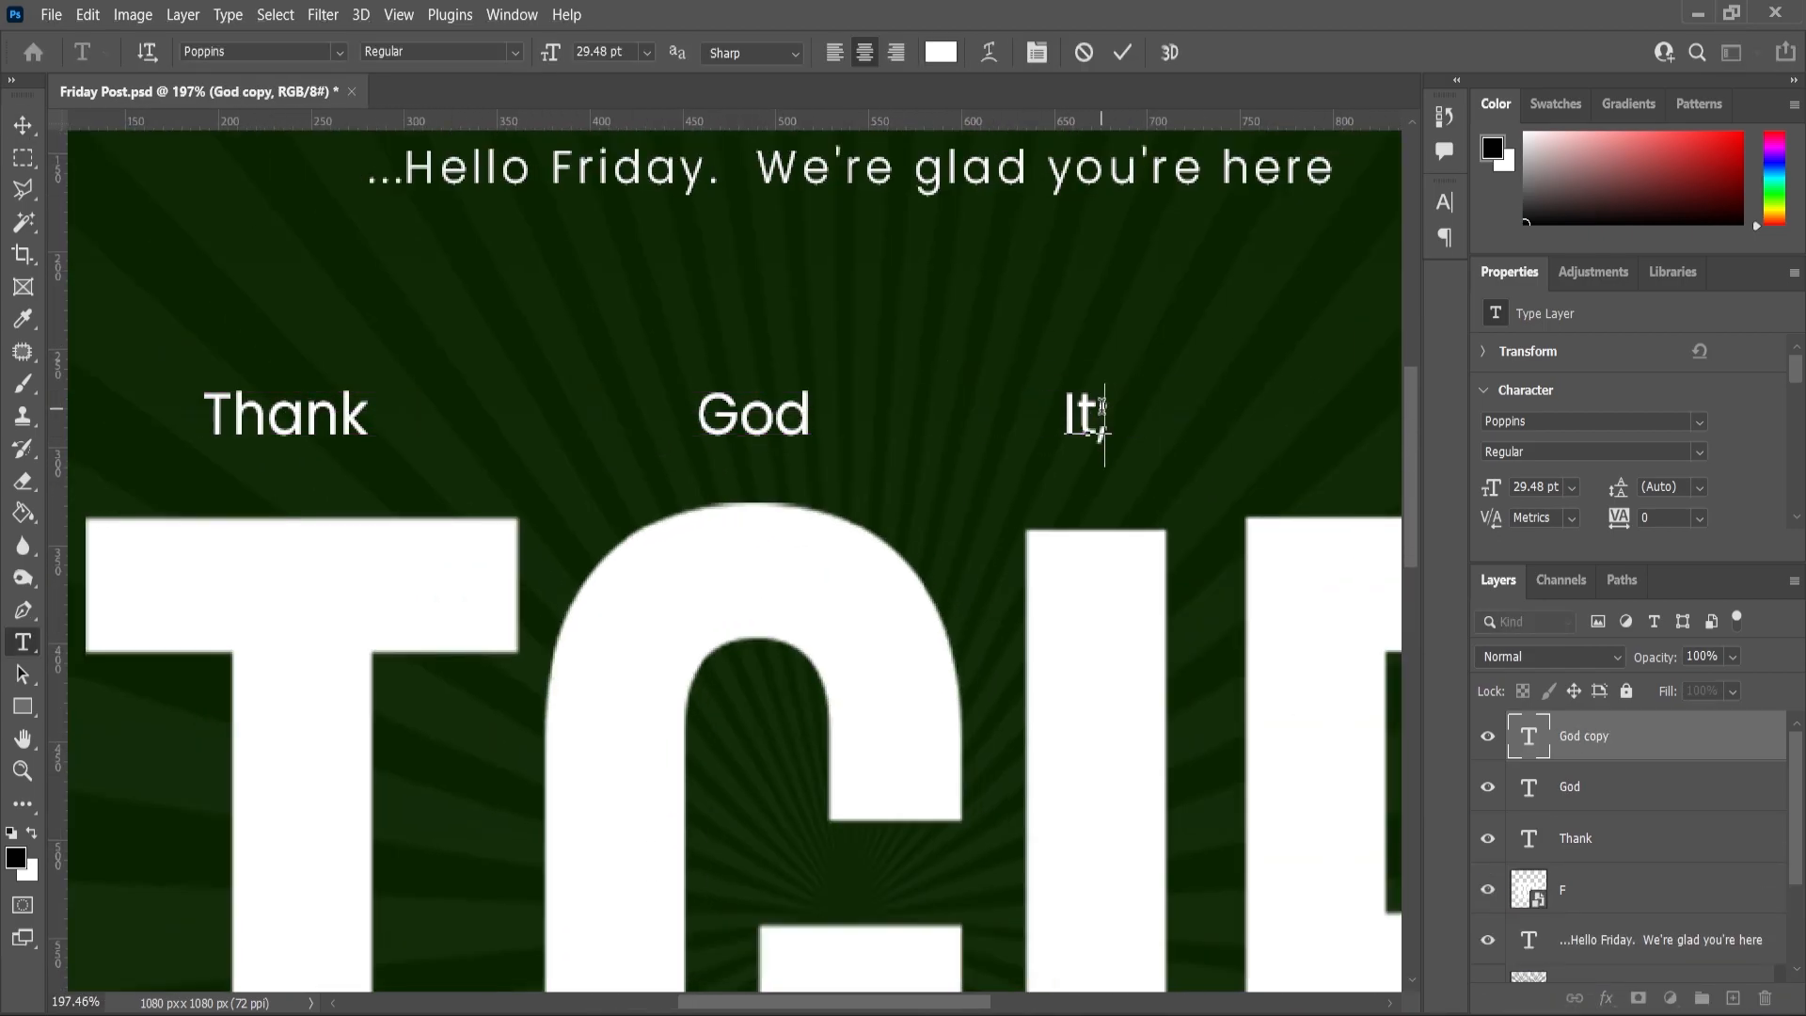
left_click(23, 126)
scroll(506, 531, "down", 4)
scroll(912, 447, "up", 11)
left_click_drag(828, 393, 852, 393)
Duplicate the "It's" text, place the copy above the letter F and change it to "Friday"
left_click_drag(1631, 745, 1733, 998)
scroll(930, 498, "down", 4)
left_click_drag(833, 433, 1227, 432)
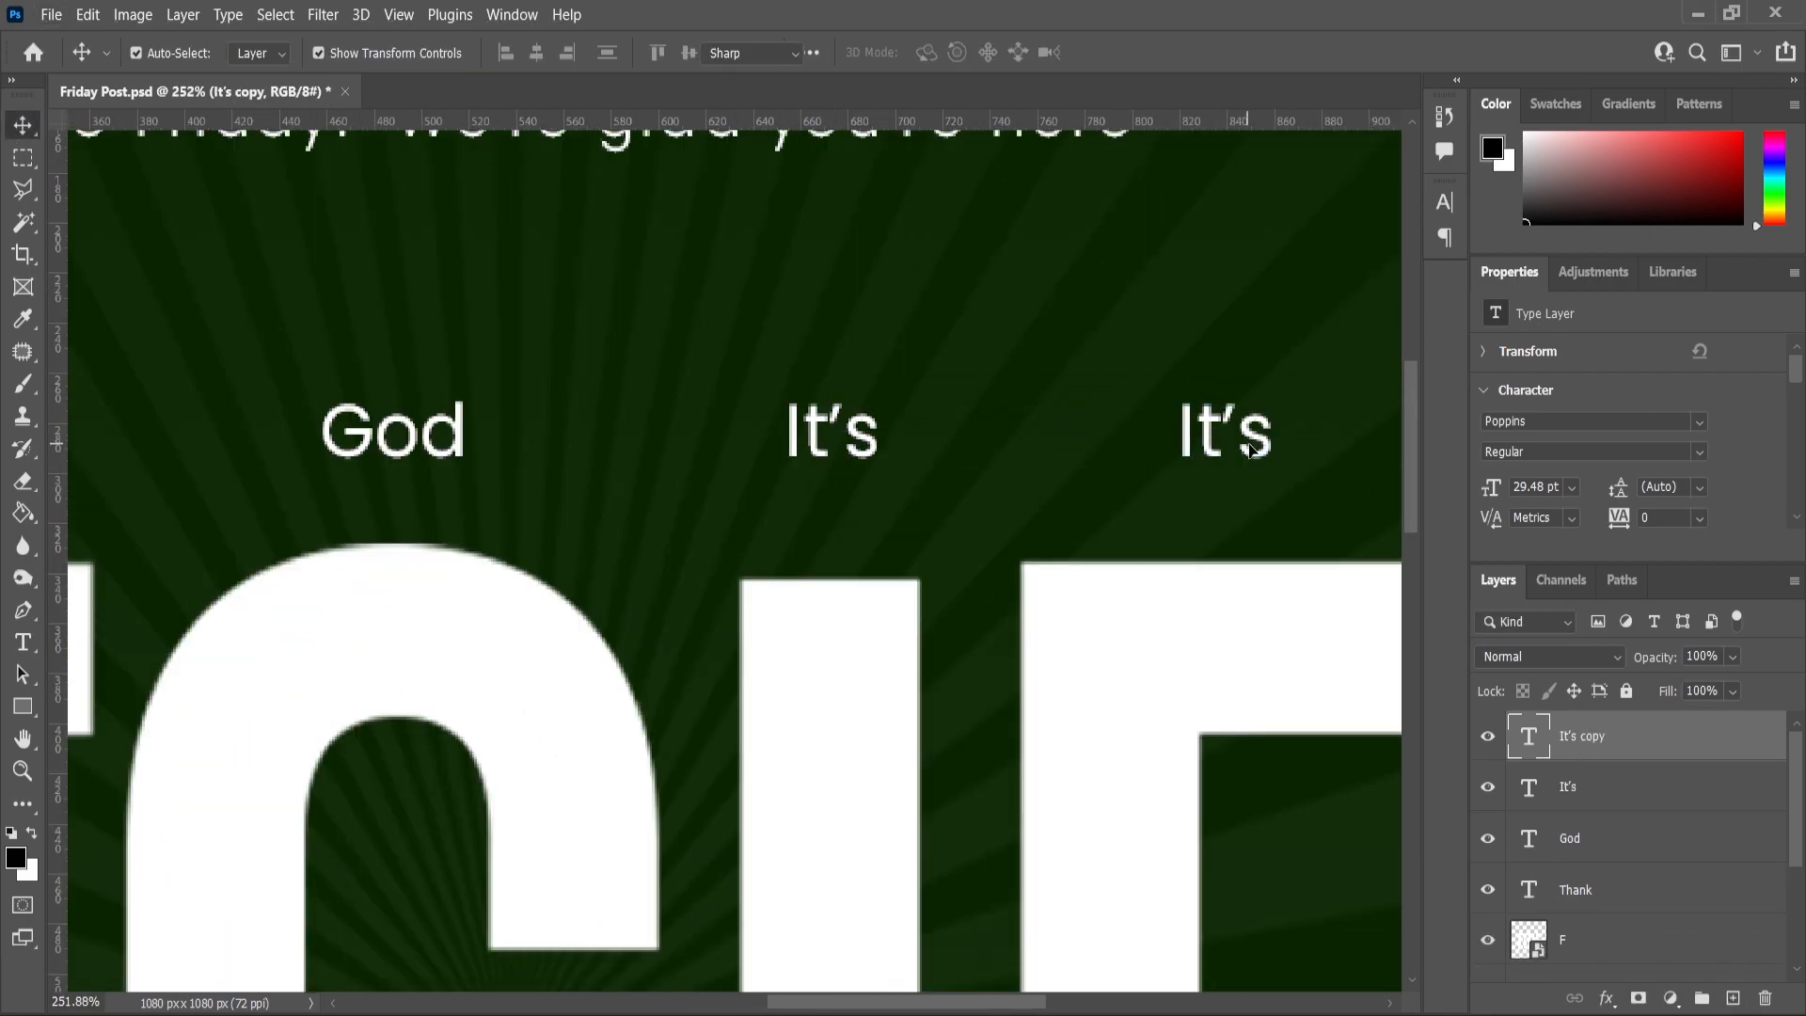
double_click(1244, 444)
type("Friday")
left_click(22, 126)
scroll(734, 564, "down", 6)
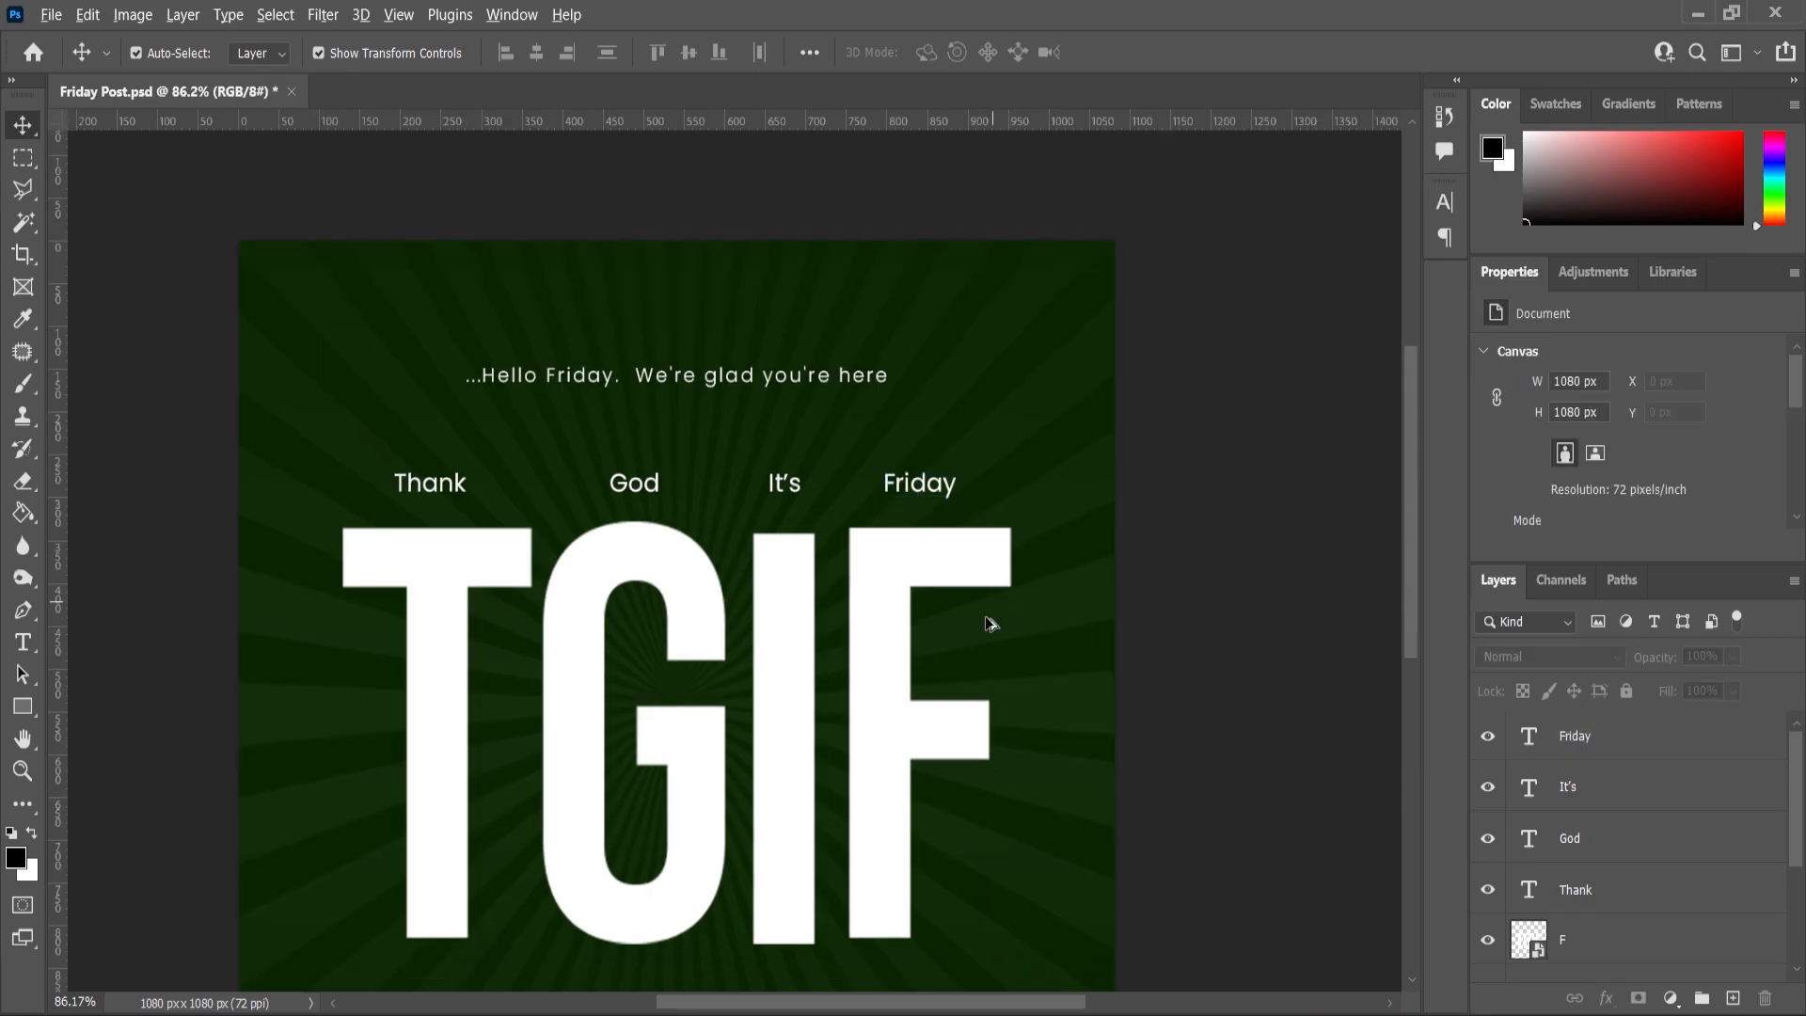
Scale the four words "Thank", "God", "It's" and "Friday" down together to about 26.15 pt
scroll(785, 575, "up", 2)
left_click_drag(113, 411, 1087, 532)
scroll(1149, 461, "up", 2)
key("ctrl+t")
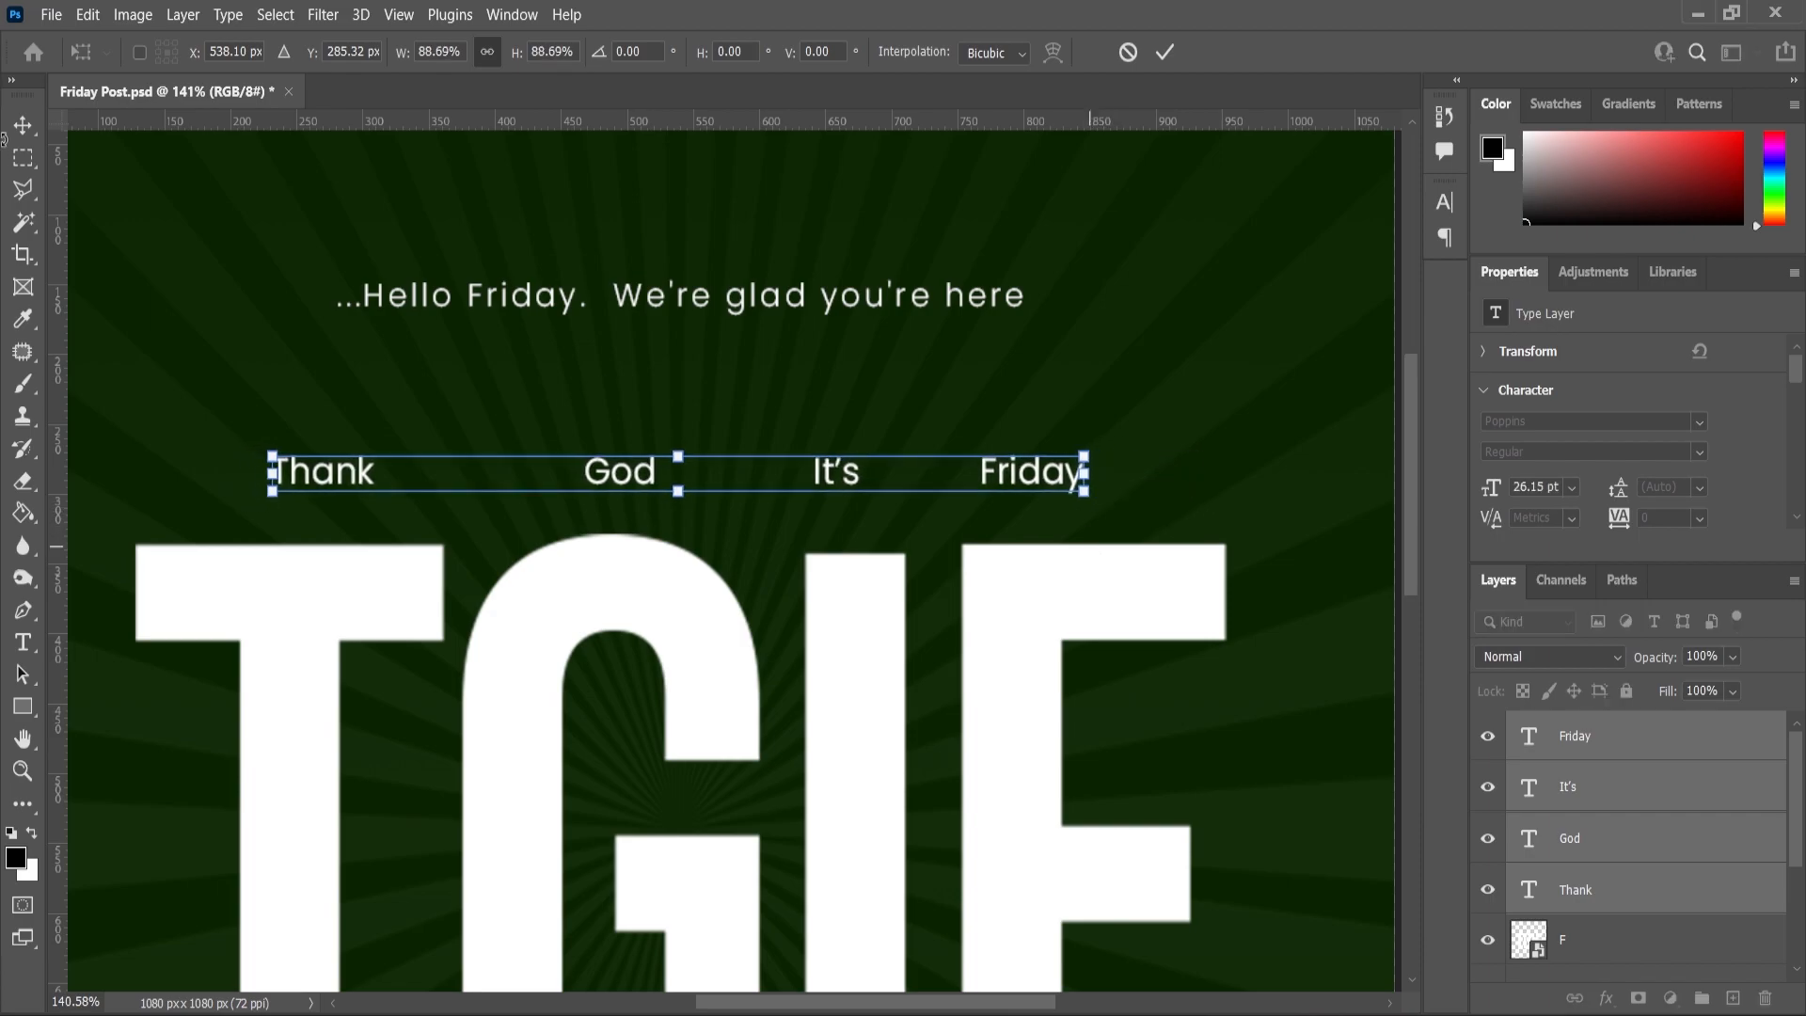
left_click(231, 454)
Shift "Thank", "It's" and "Friday" sideways so each word sits centred above its matching TGIF letter
scroll(241, 458, "up", 4)
left_click_drag(308, 486, 231, 506)
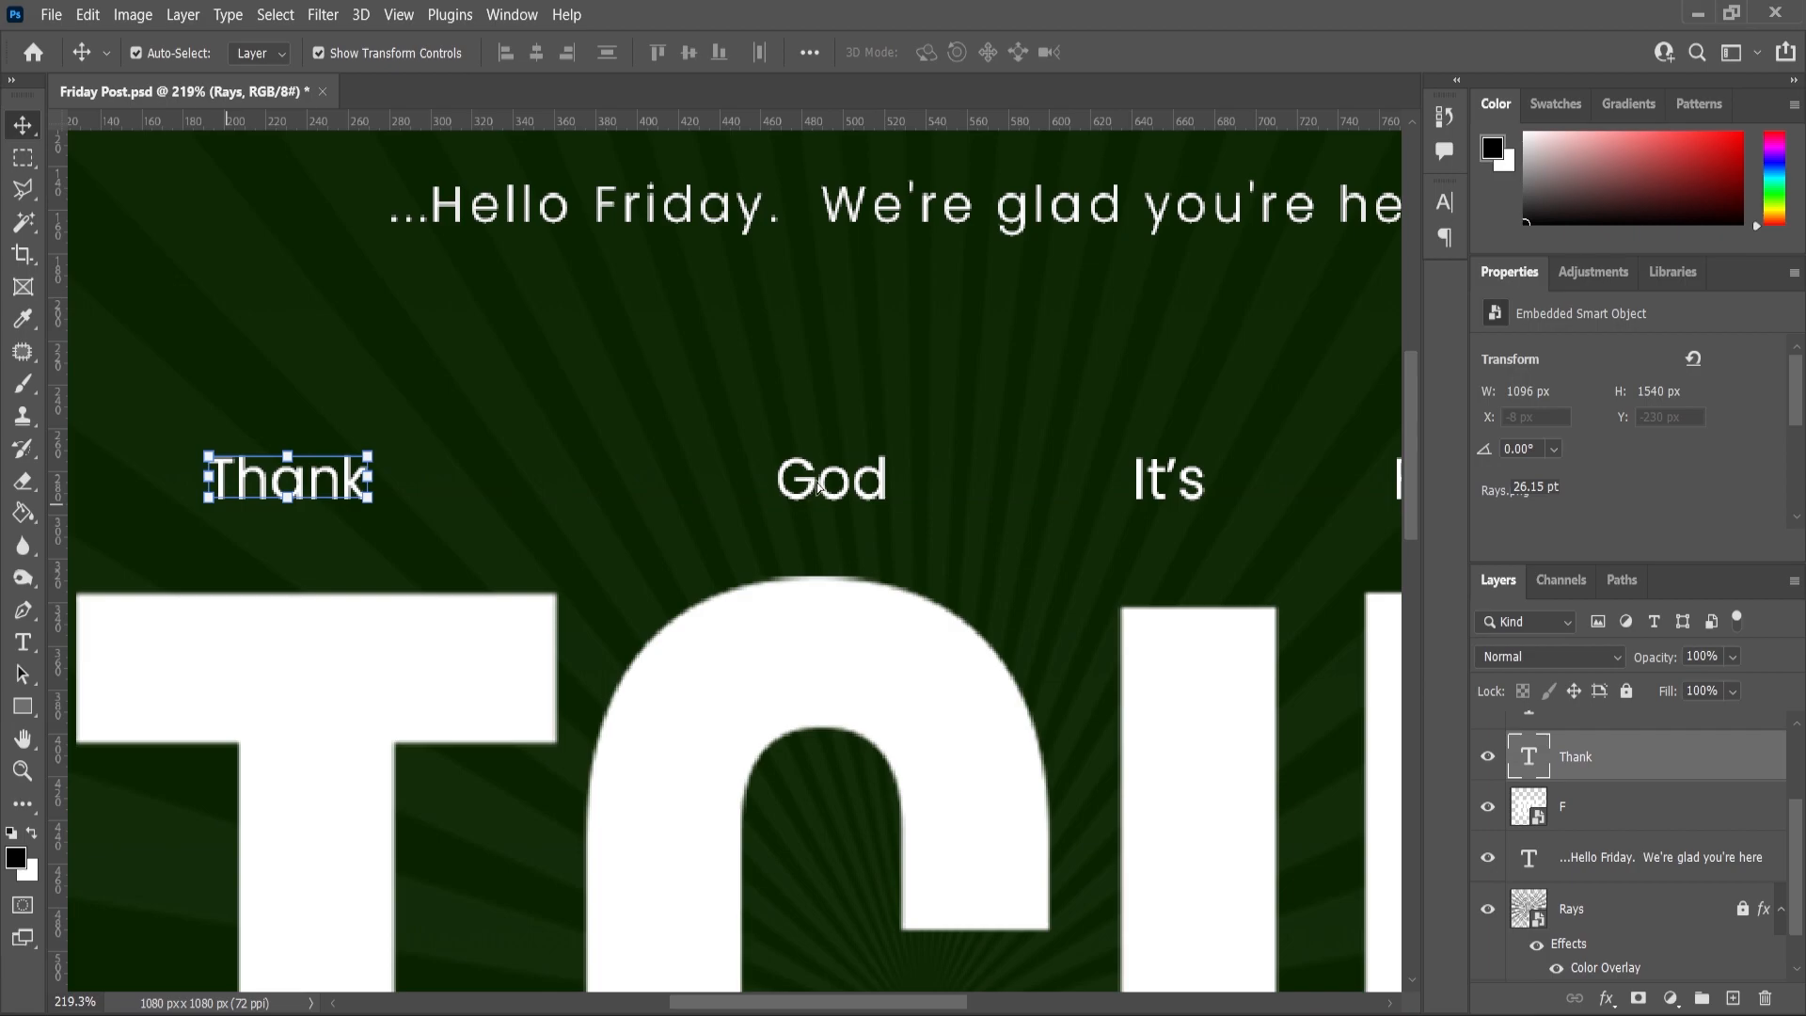
left_click_drag(1175, 482, 1202, 484)
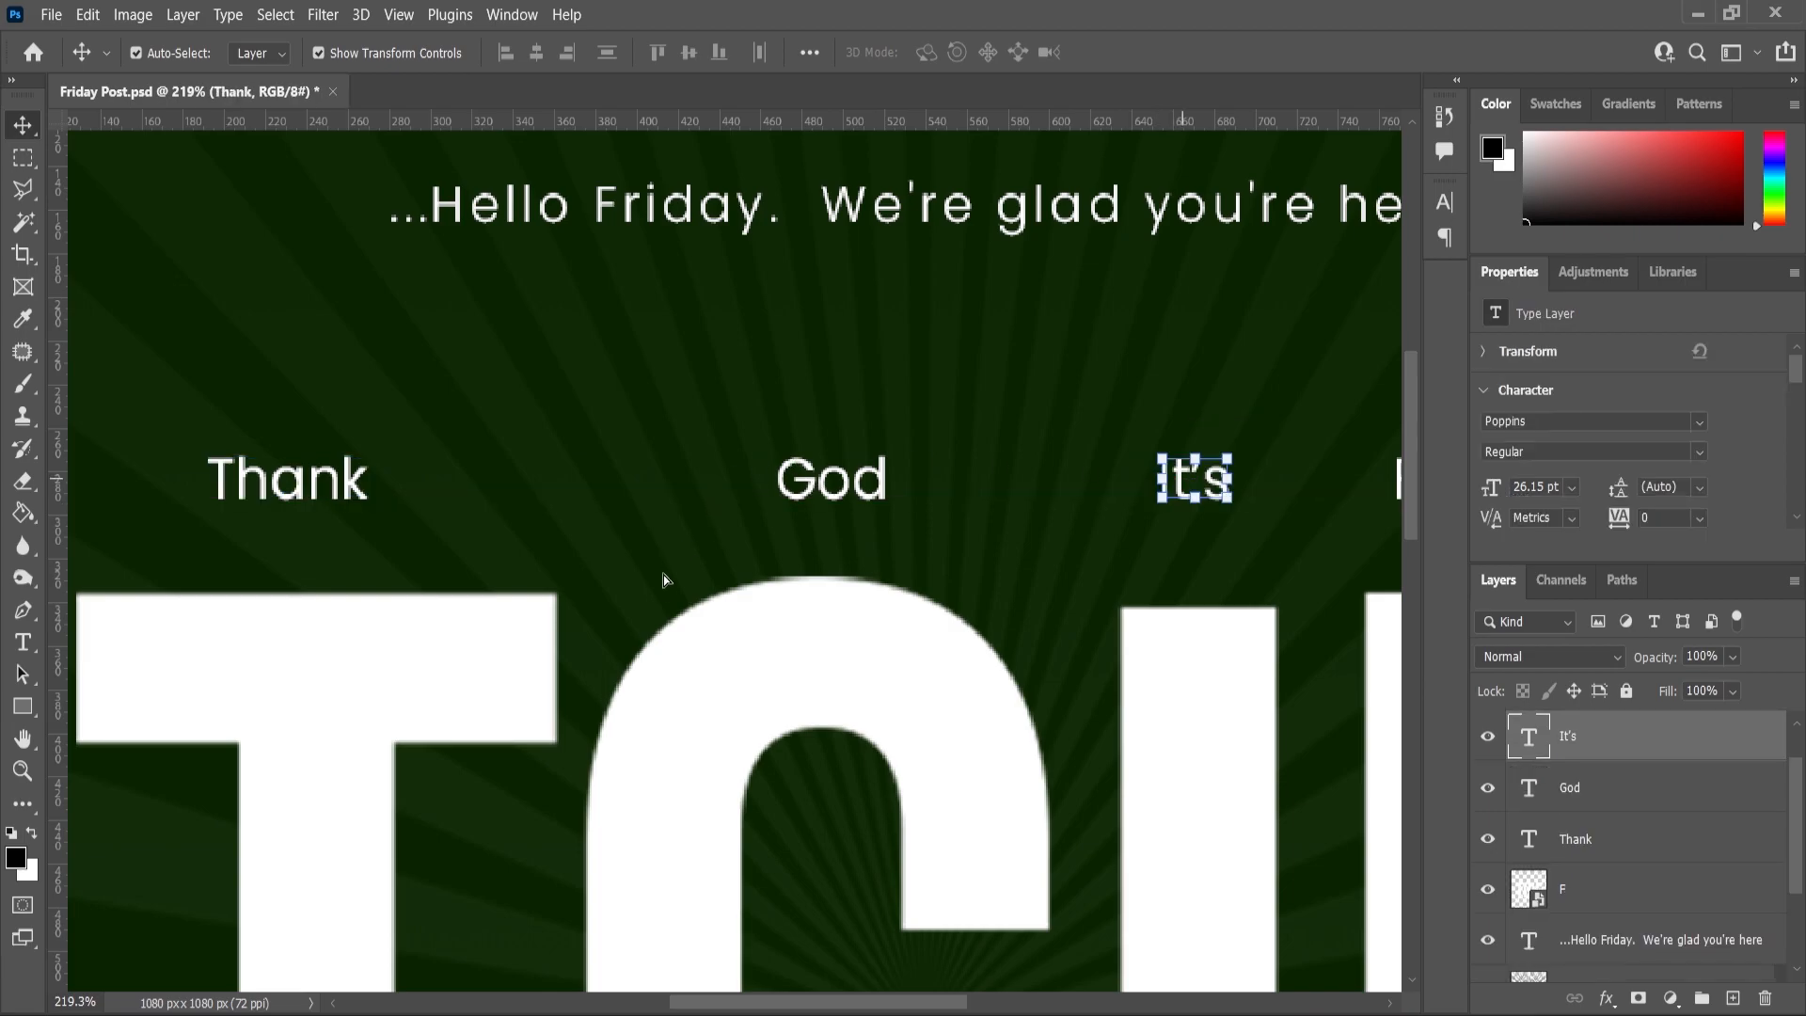
scroll(1120, 545, "down", 3)
scroll(1051, 564, "up", 3)
left_click_drag(1052, 565, 1147, 578)
scroll(846, 483, "down", 5)
left_click(858, 452)
scroll(846, 443, "down", 3)
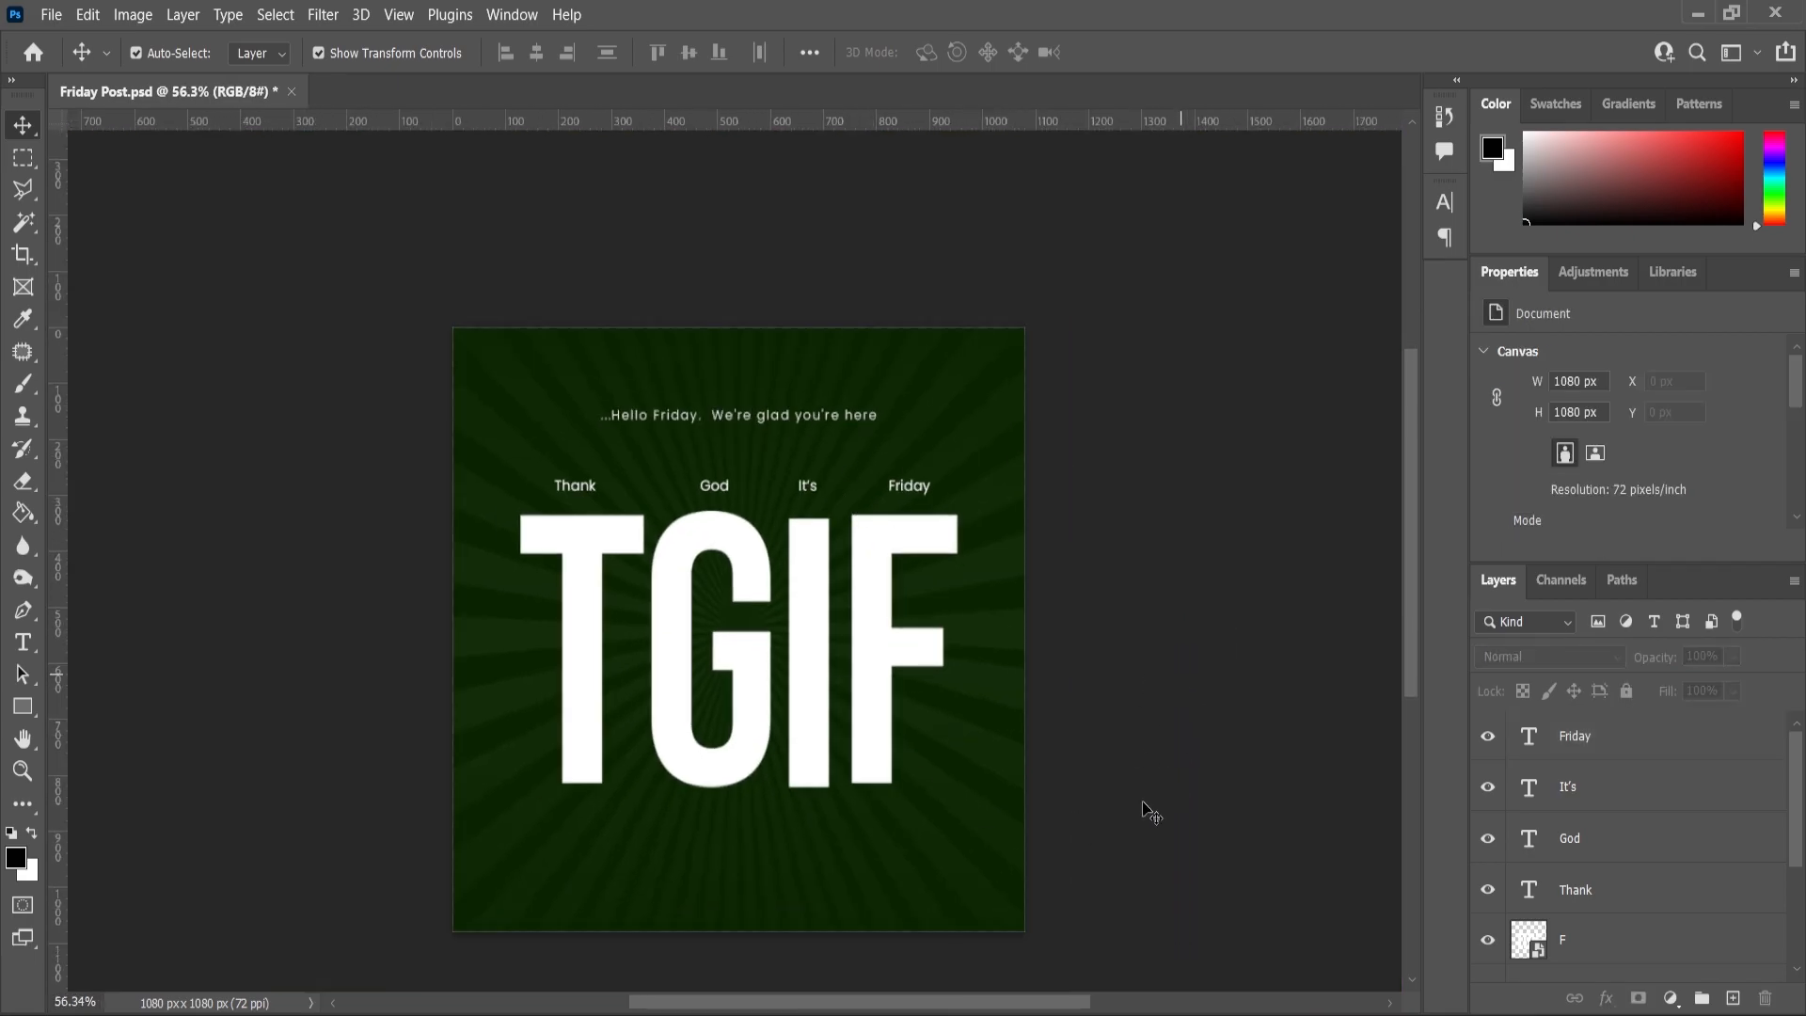
Open the photo of the joyful woman and mask out its yellow background using Select Subject
key("alt+Tab")
left_click_drag(266, 263, 684, 90)
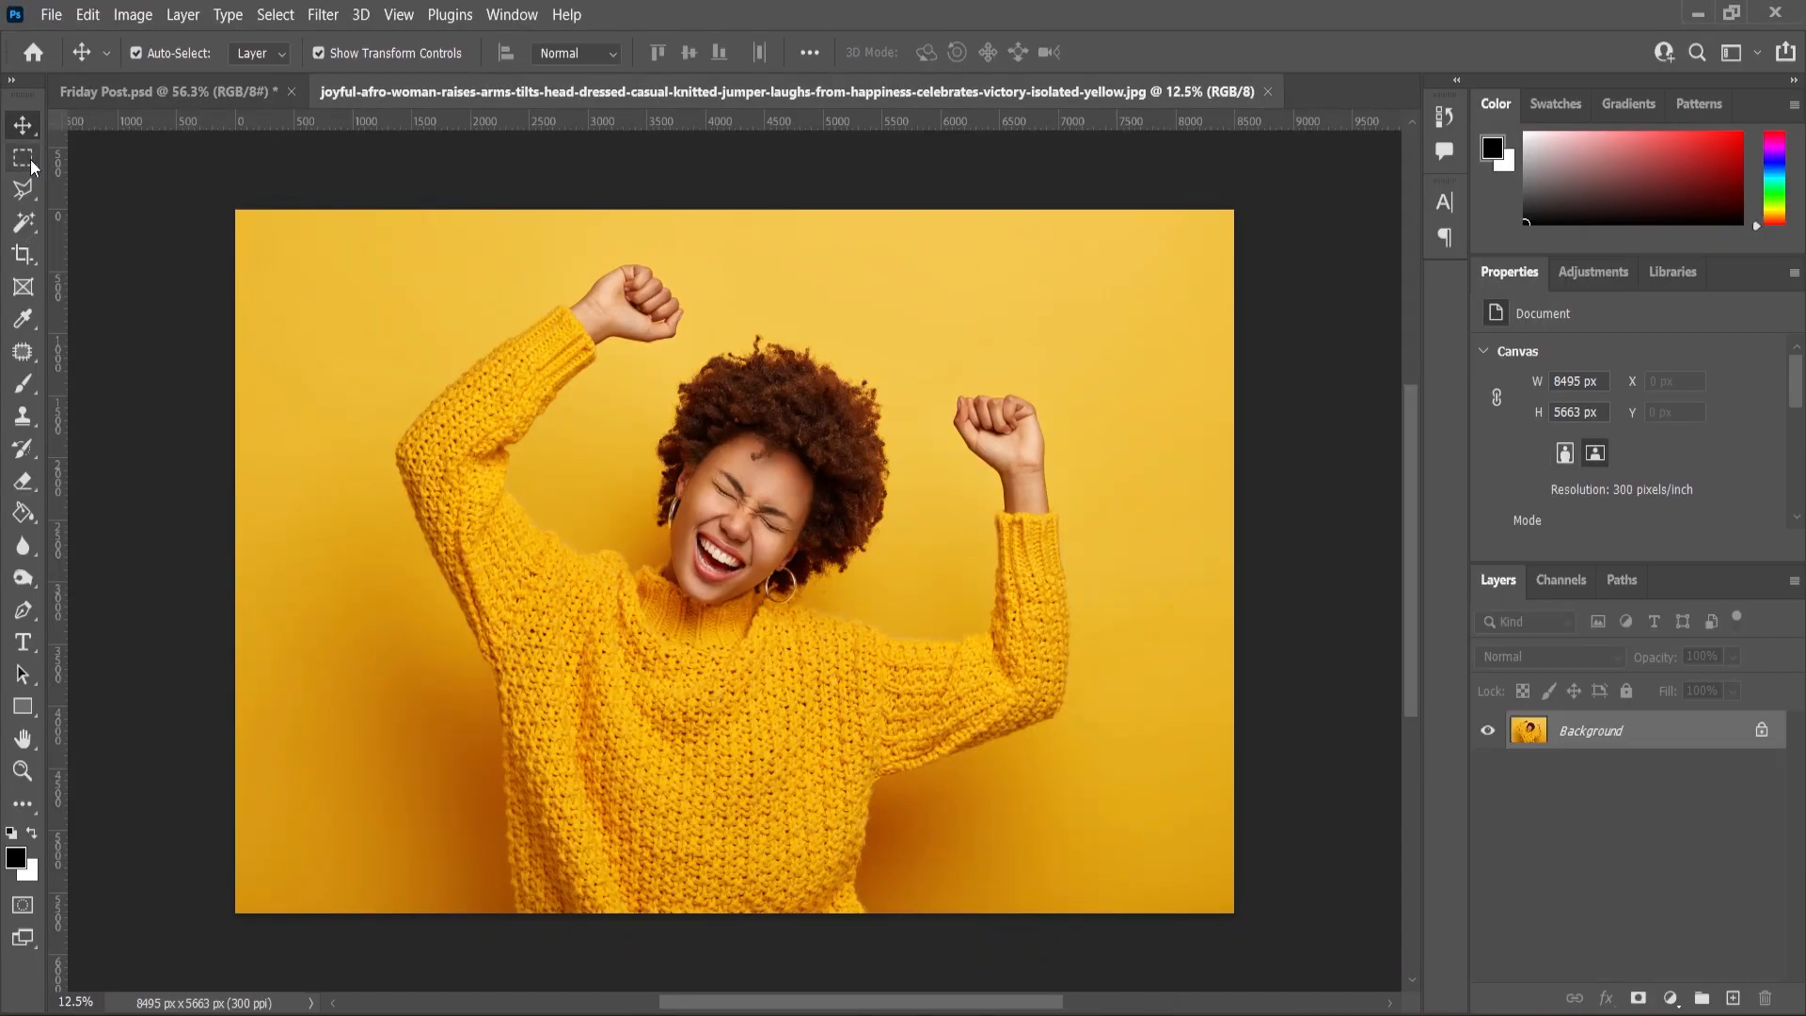
left_click(31, 165)
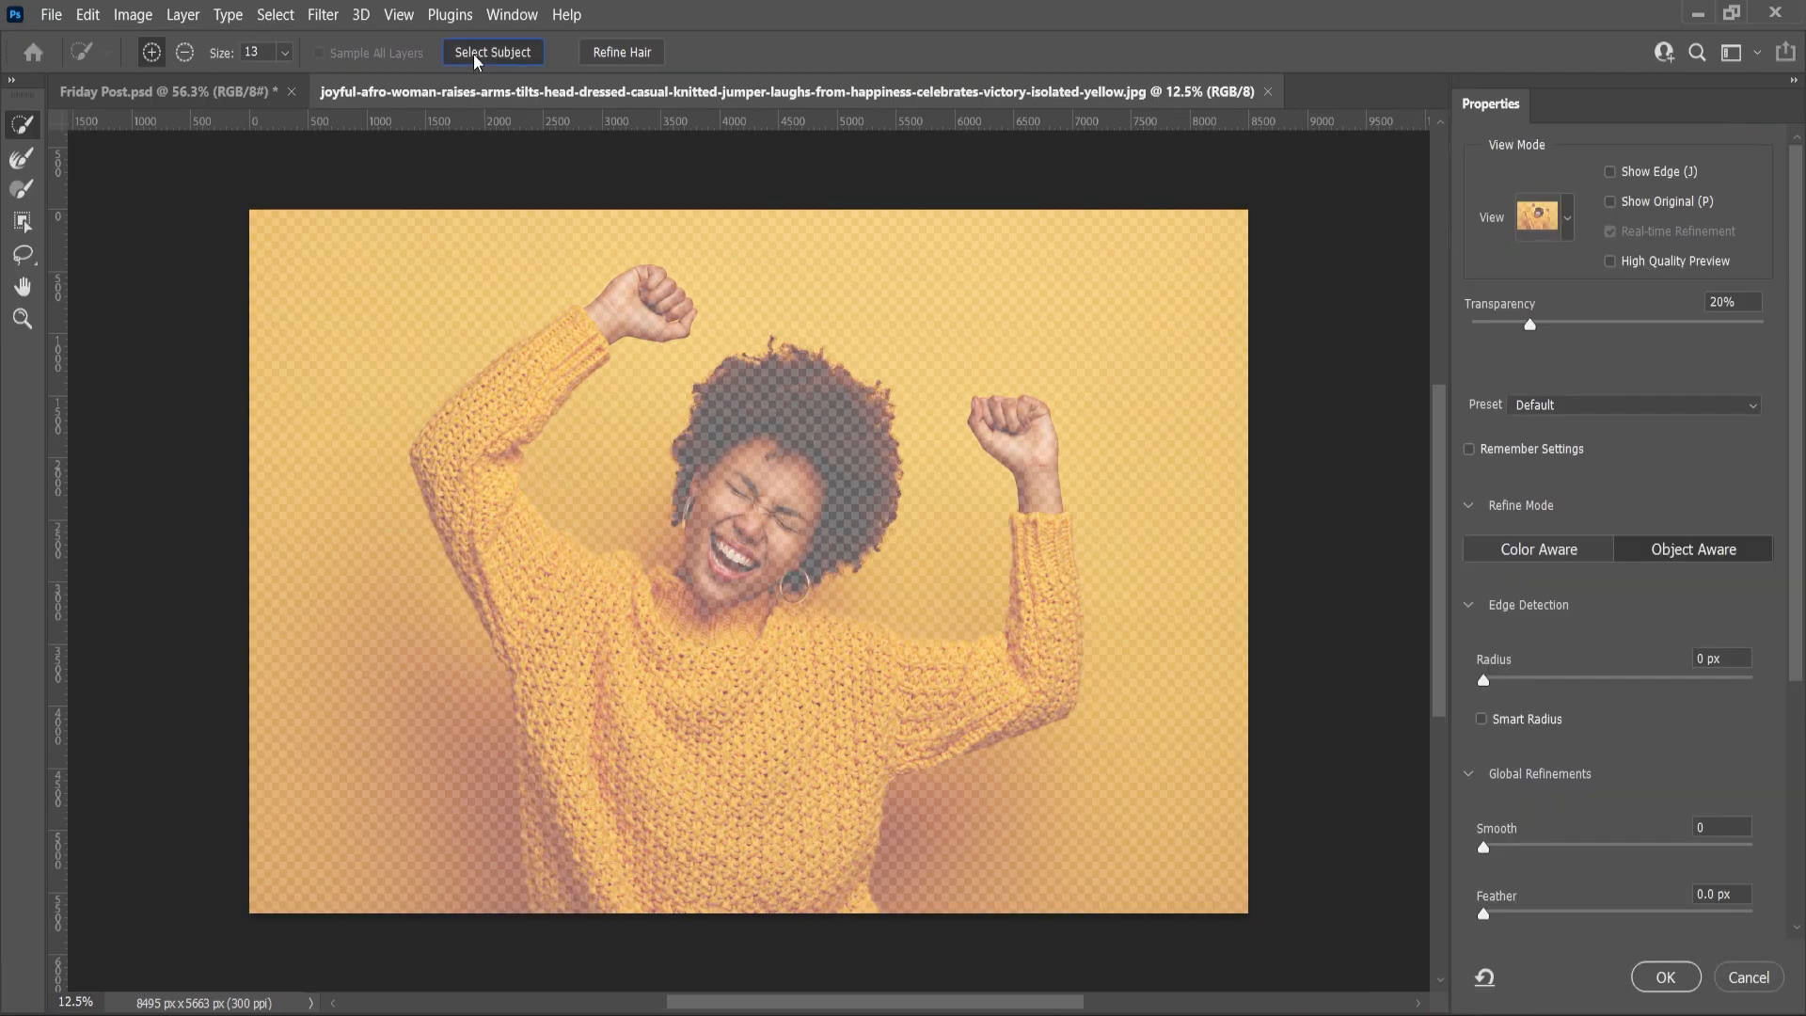
left_click(476, 55)
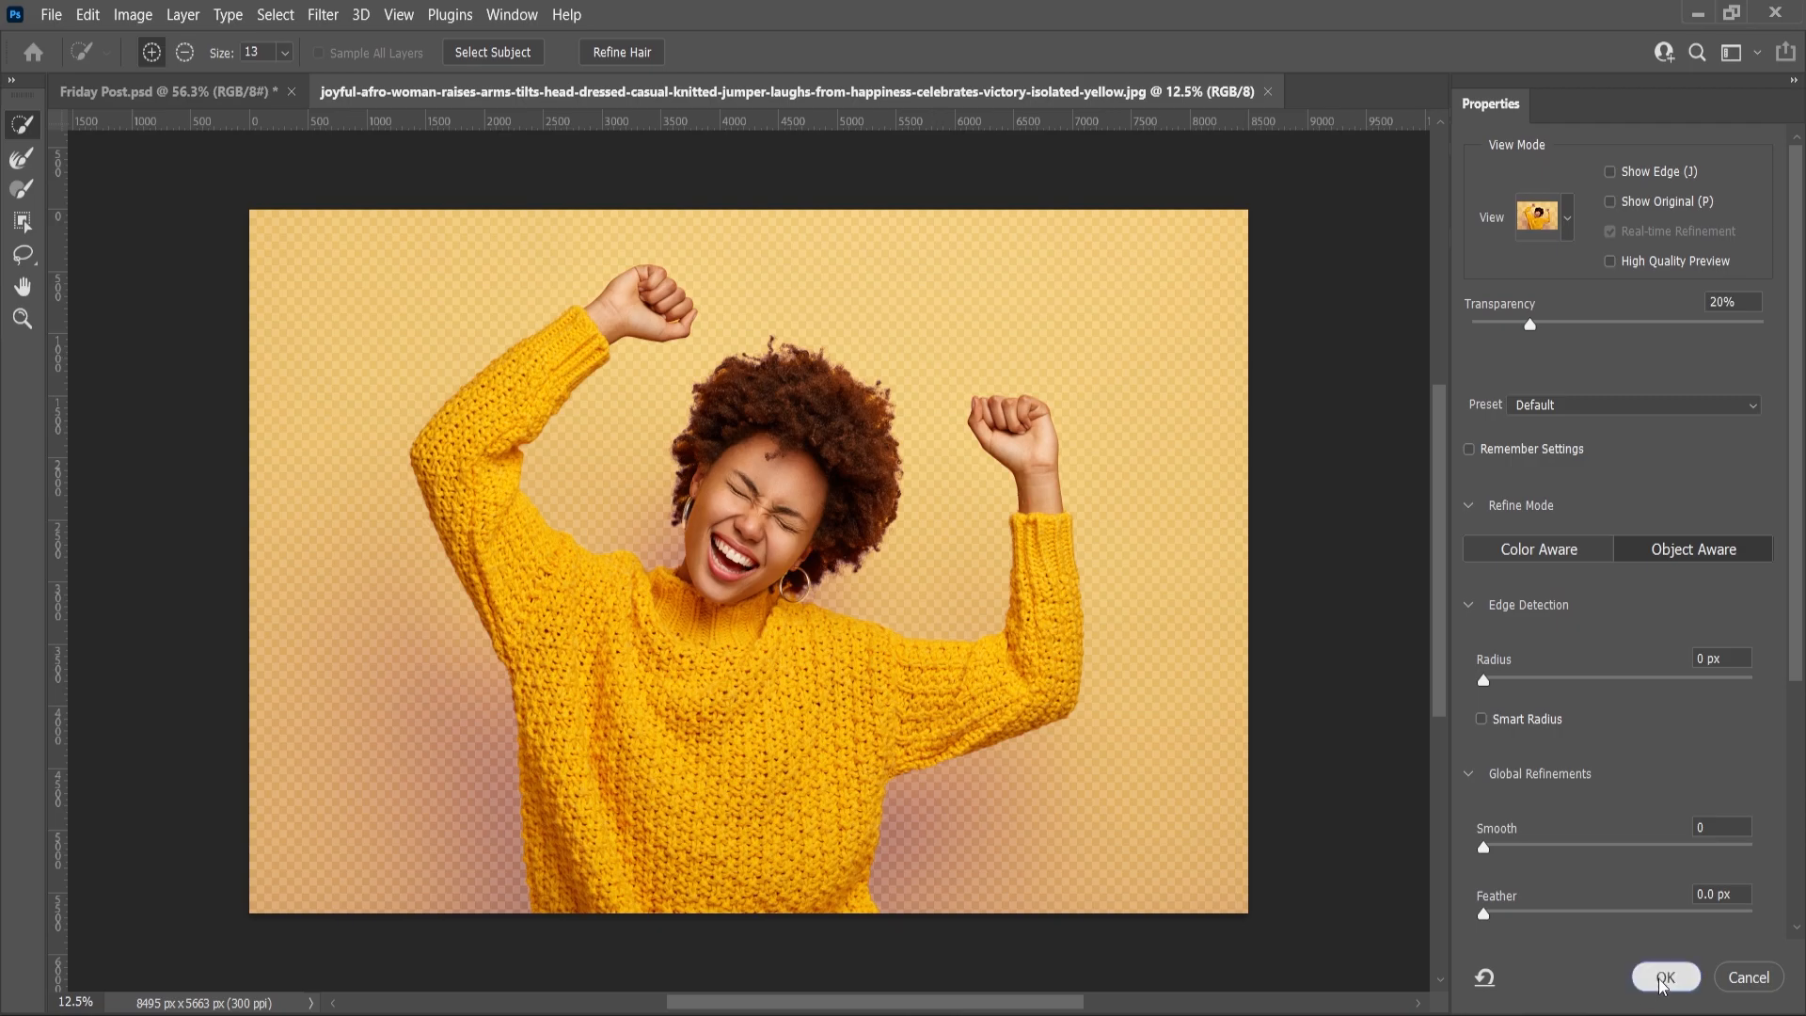
key("Escape")
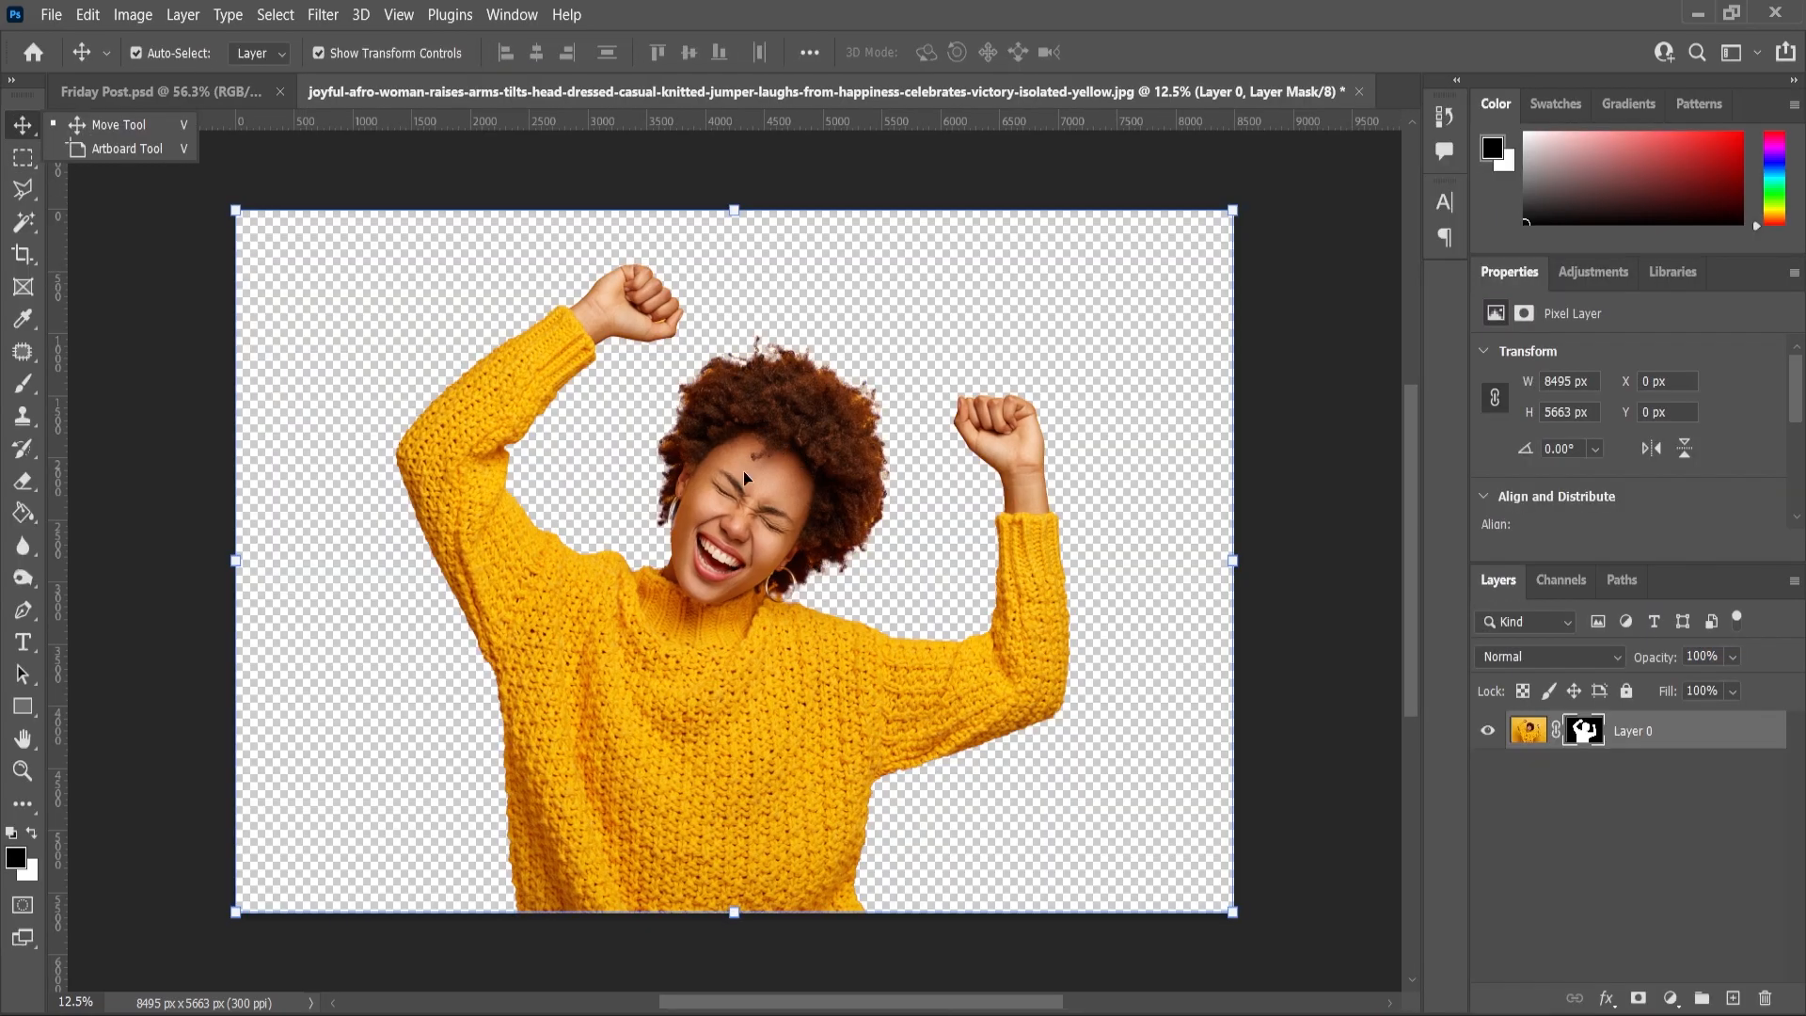
Bring the masked woman into Friday Post.psd and scale her to about 13.35% over the lower part of the TGIF lettering
left_click_drag(743, 470, 189, 92)
left_click_drag(715, 612, 715, 608)
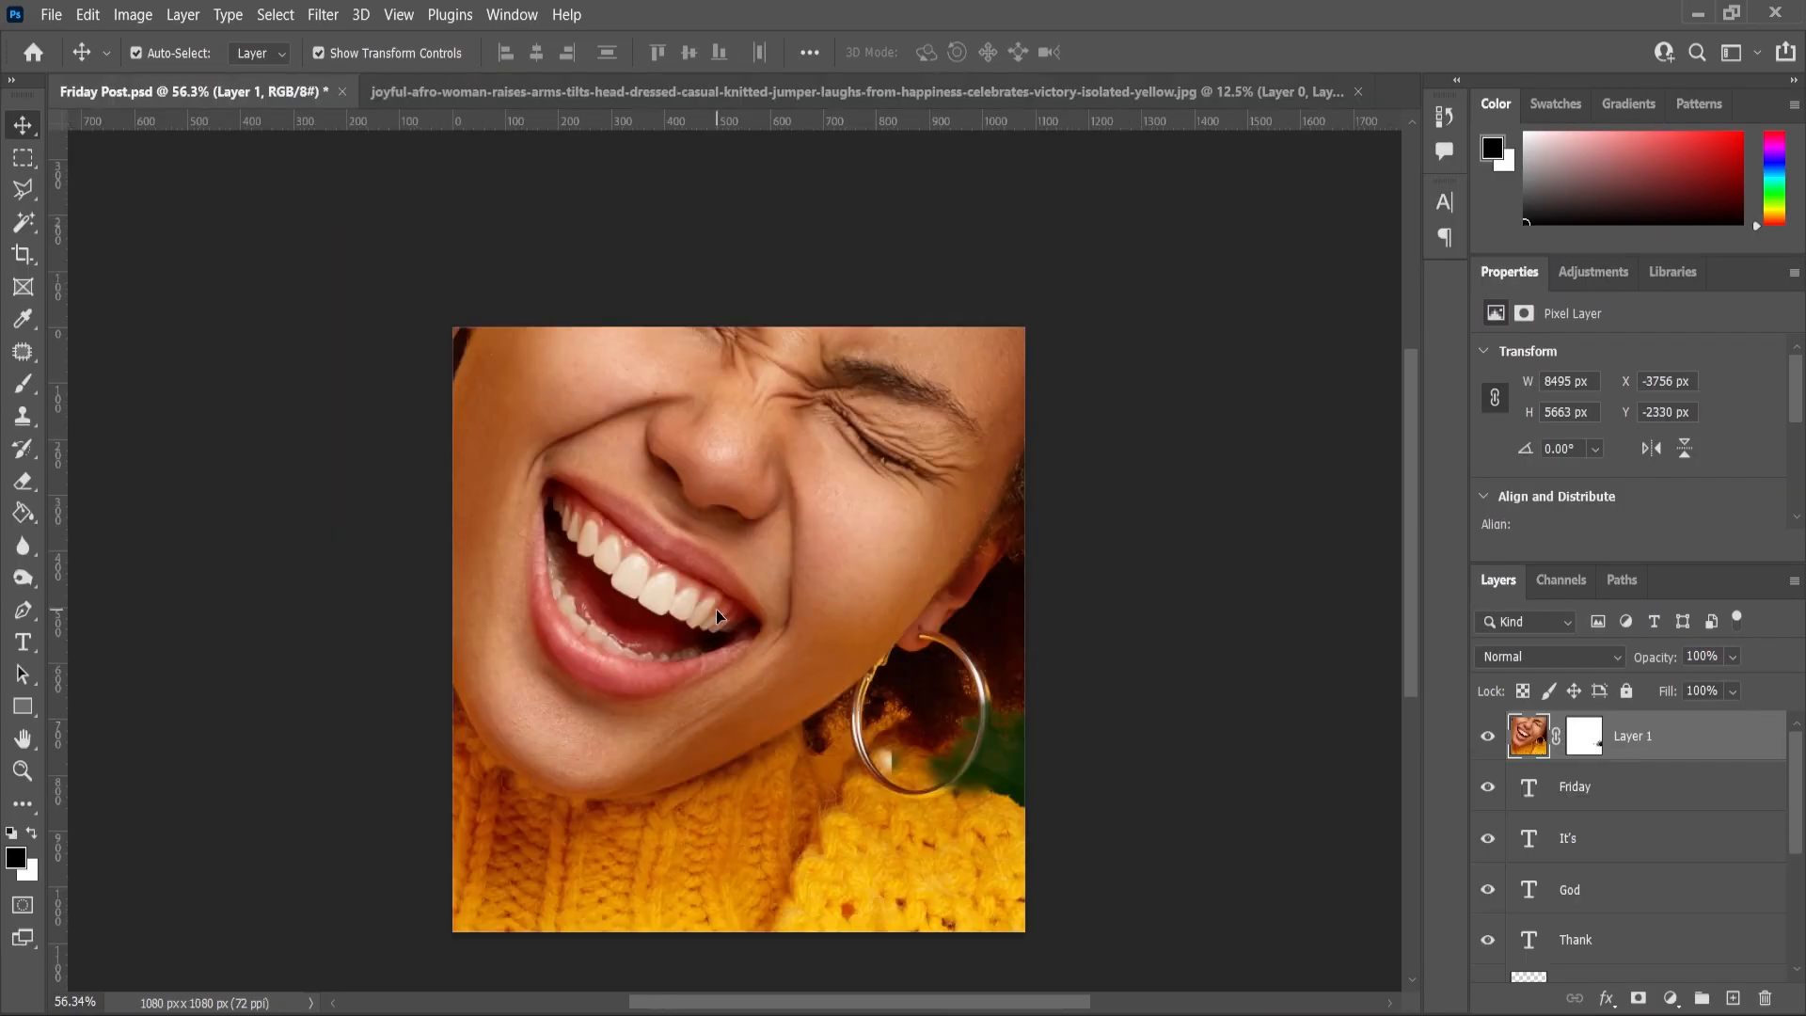
scroll(764, 711, "down", 5)
left_click_drag(190, 660, 797, 758)
scroll(754, 712, "up", 4)
scroll(847, 639, "up", 2)
left_click_drag(1083, 431, 1114, 406)
left_click_drag(785, 625, 758, 627)
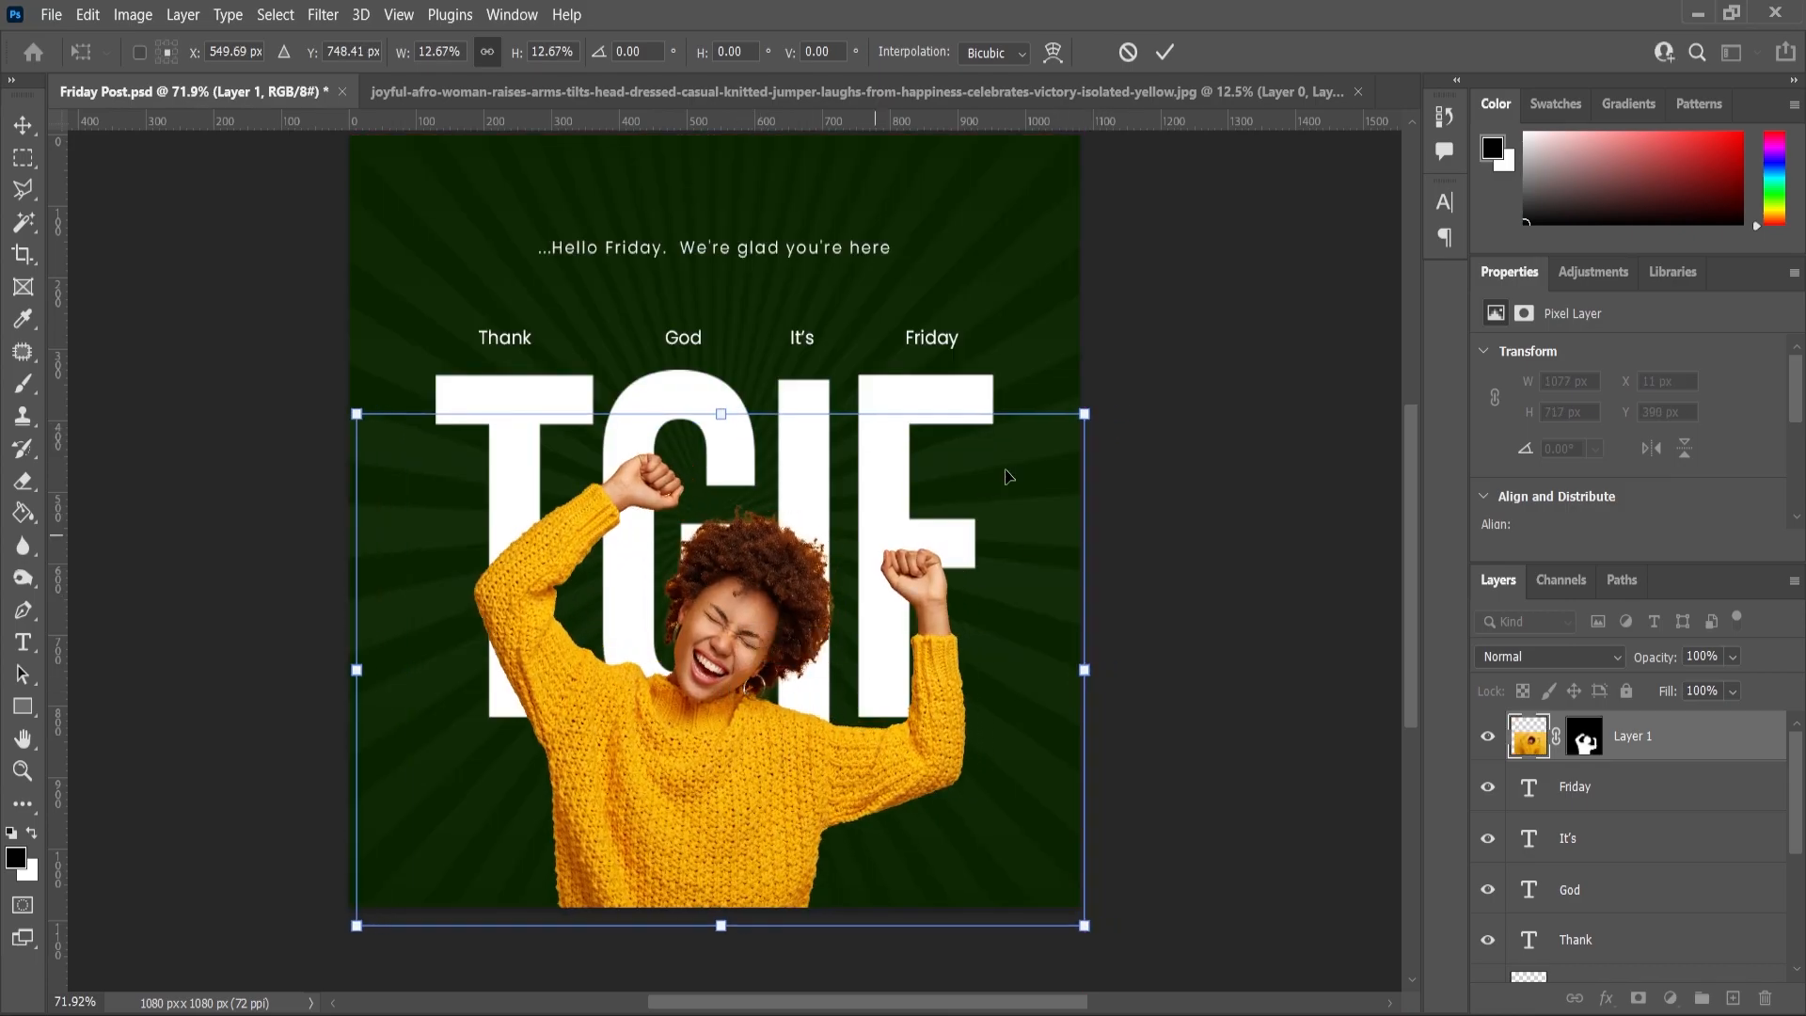
left_click_drag(1086, 420, 1106, 403)
left_click_drag(808, 818, 809, 796)
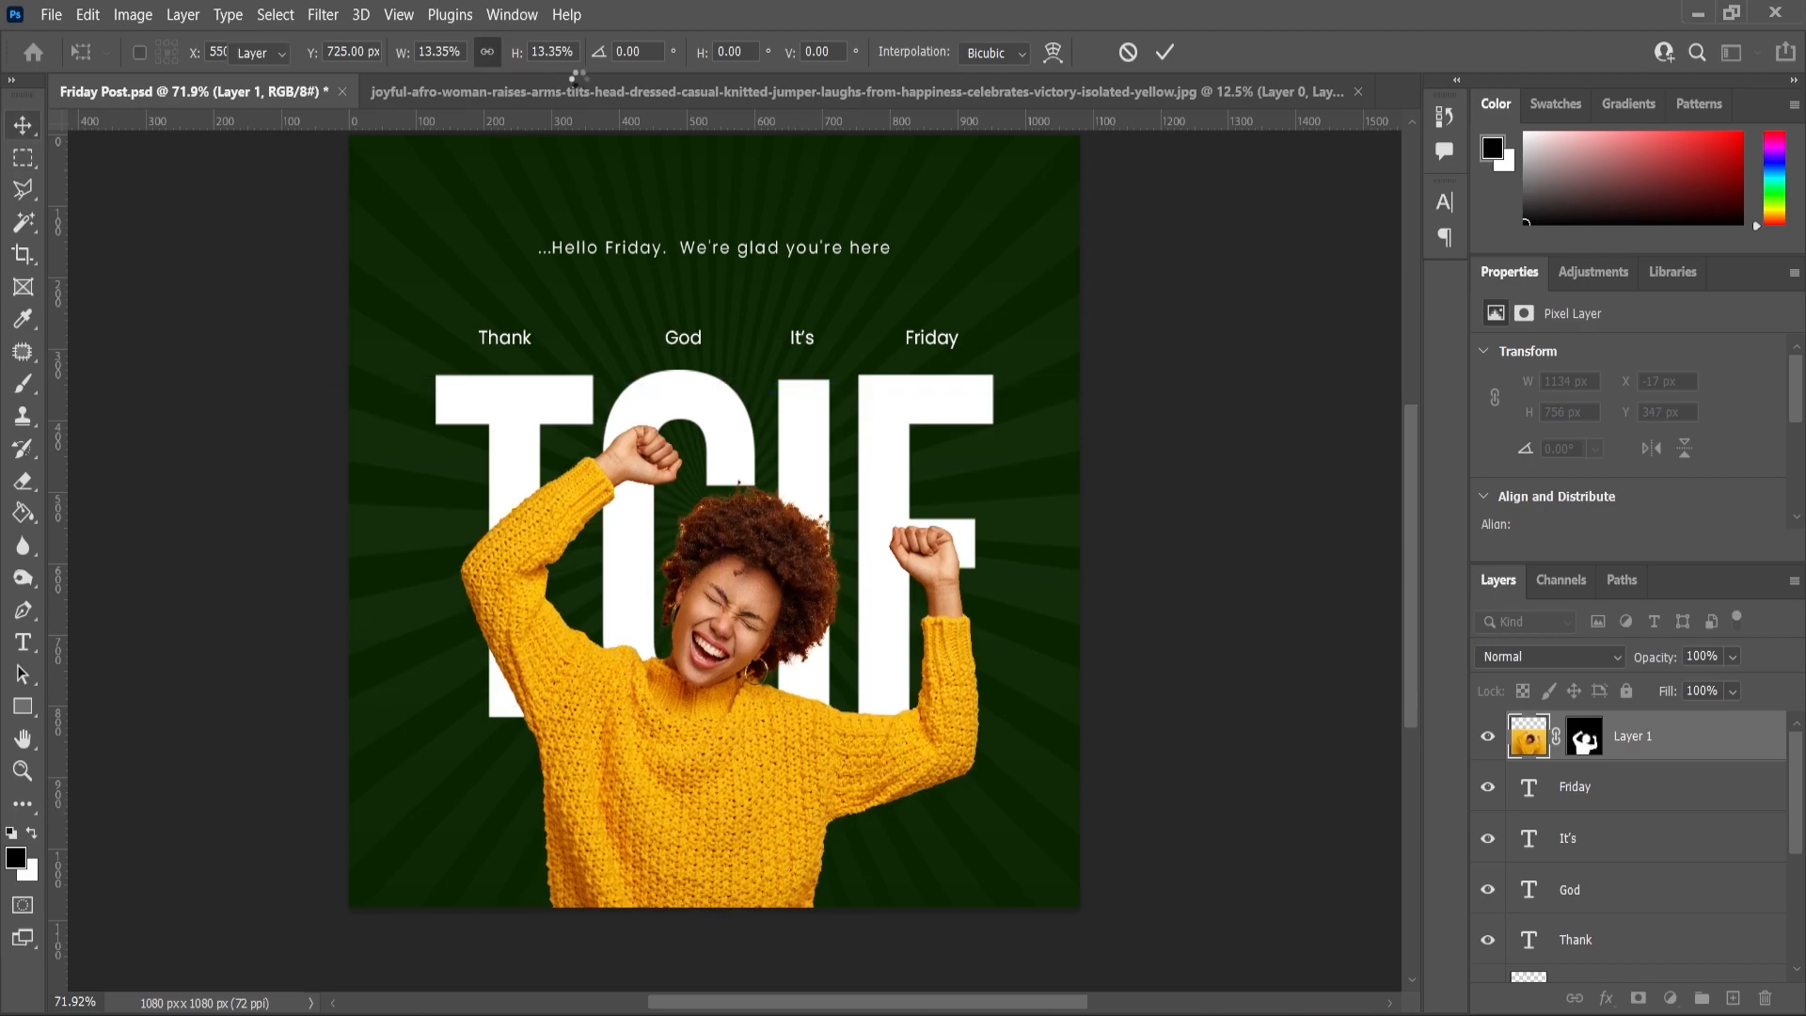
Centre the woman's layer horizontally on the canvas and remove the selection
key("ctrl+a")
left_click(536, 52)
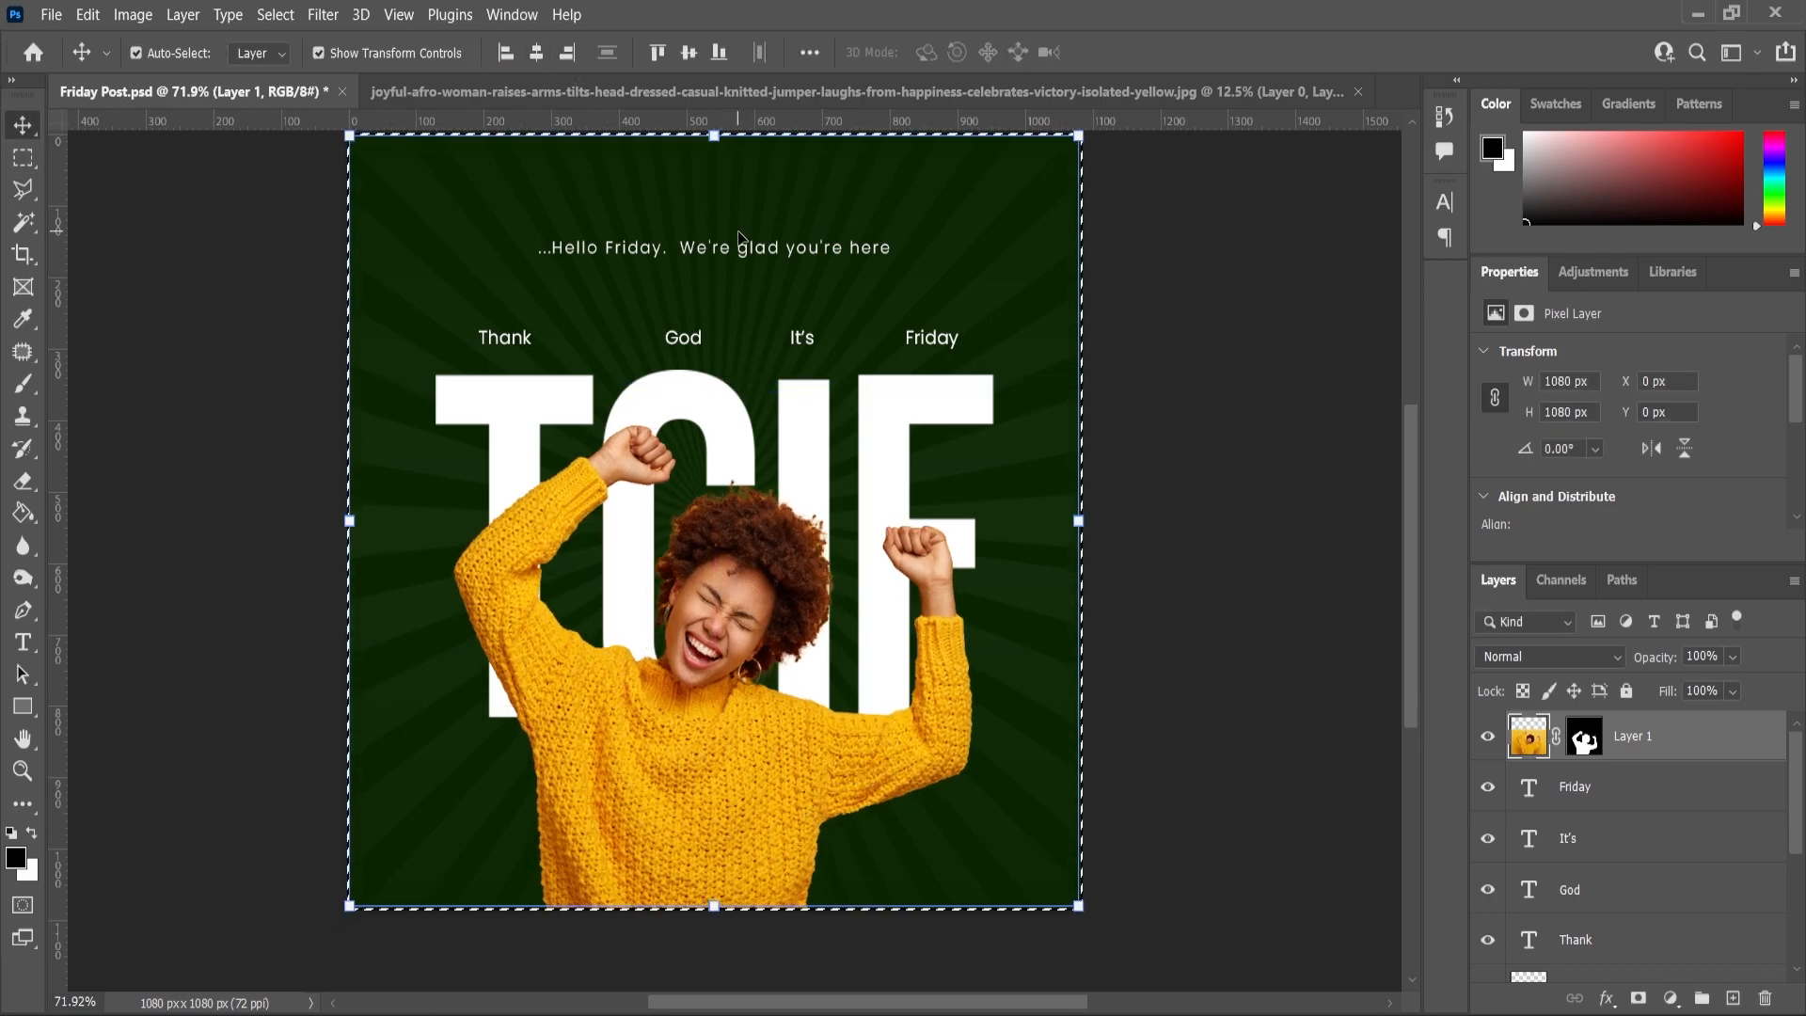
key("ctrl+d")
Apply Levels to the woman's layer with input levels of 14, 0.86 and 240
scroll(833, 778, "up", 1)
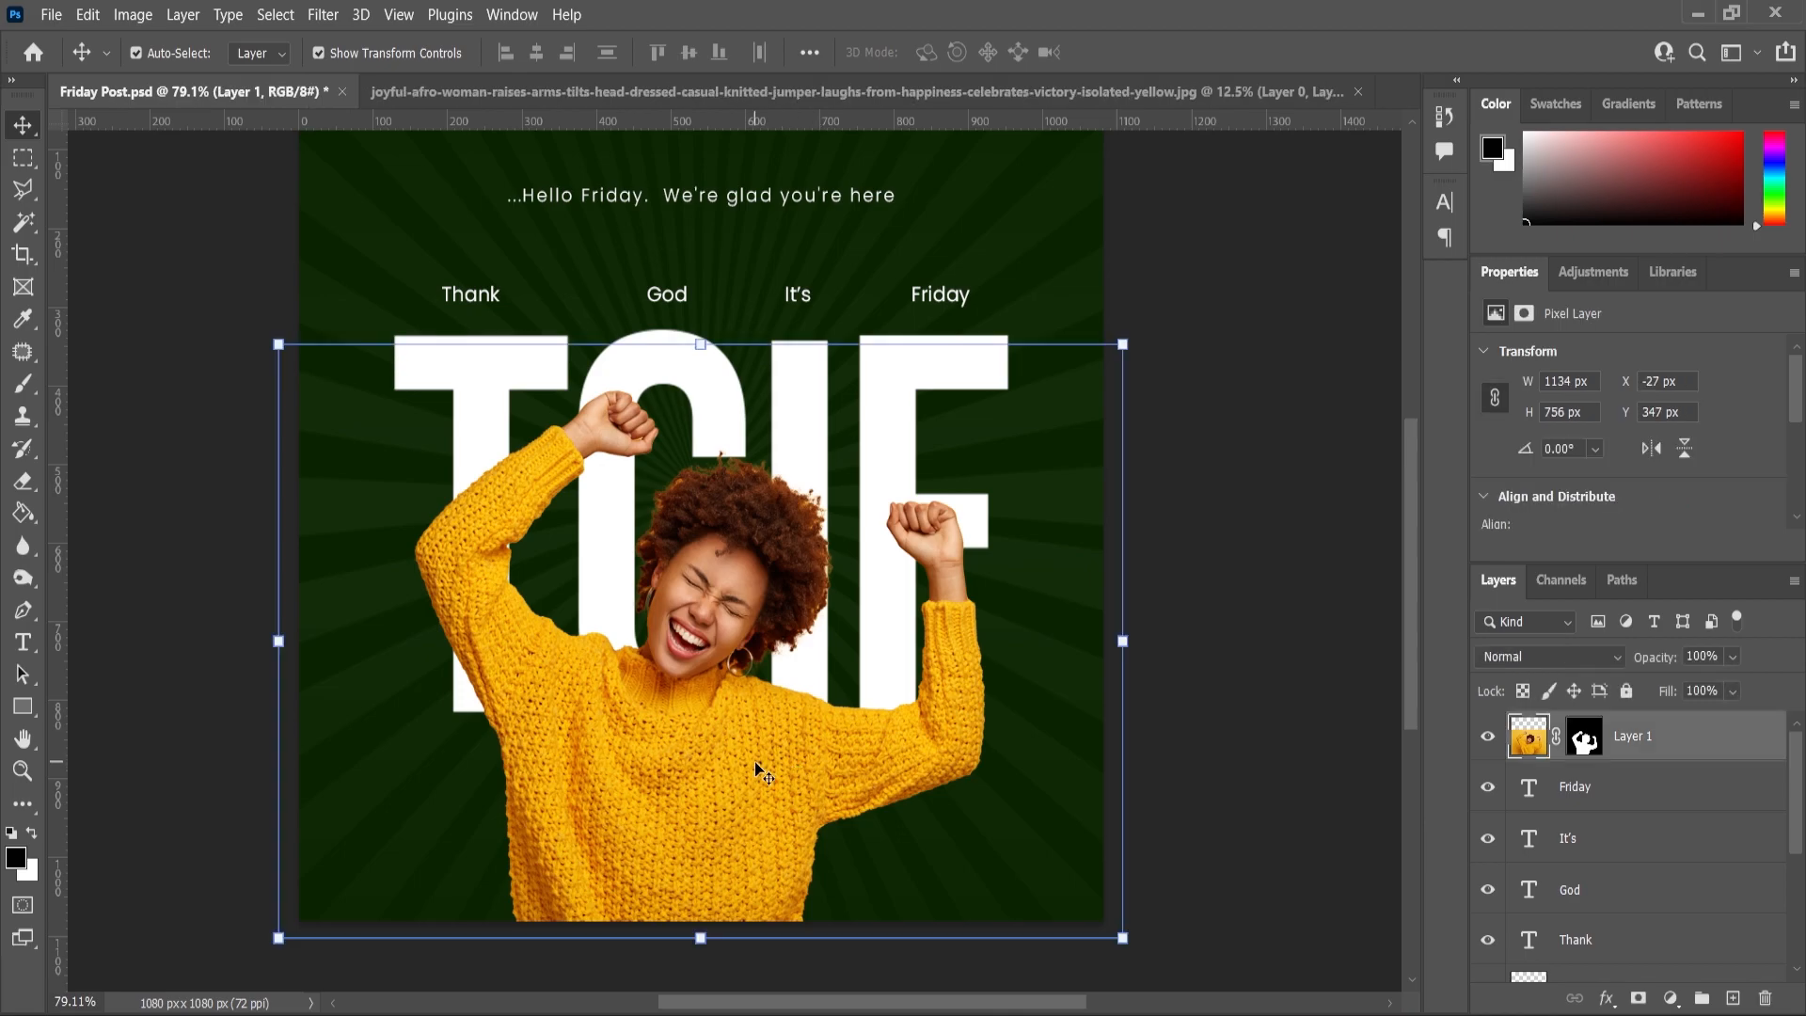
left_click(123, 15)
mouse_move(160, 70)
left_click(405, 92)
left_click_drag(1299, 545, 1304, 545)
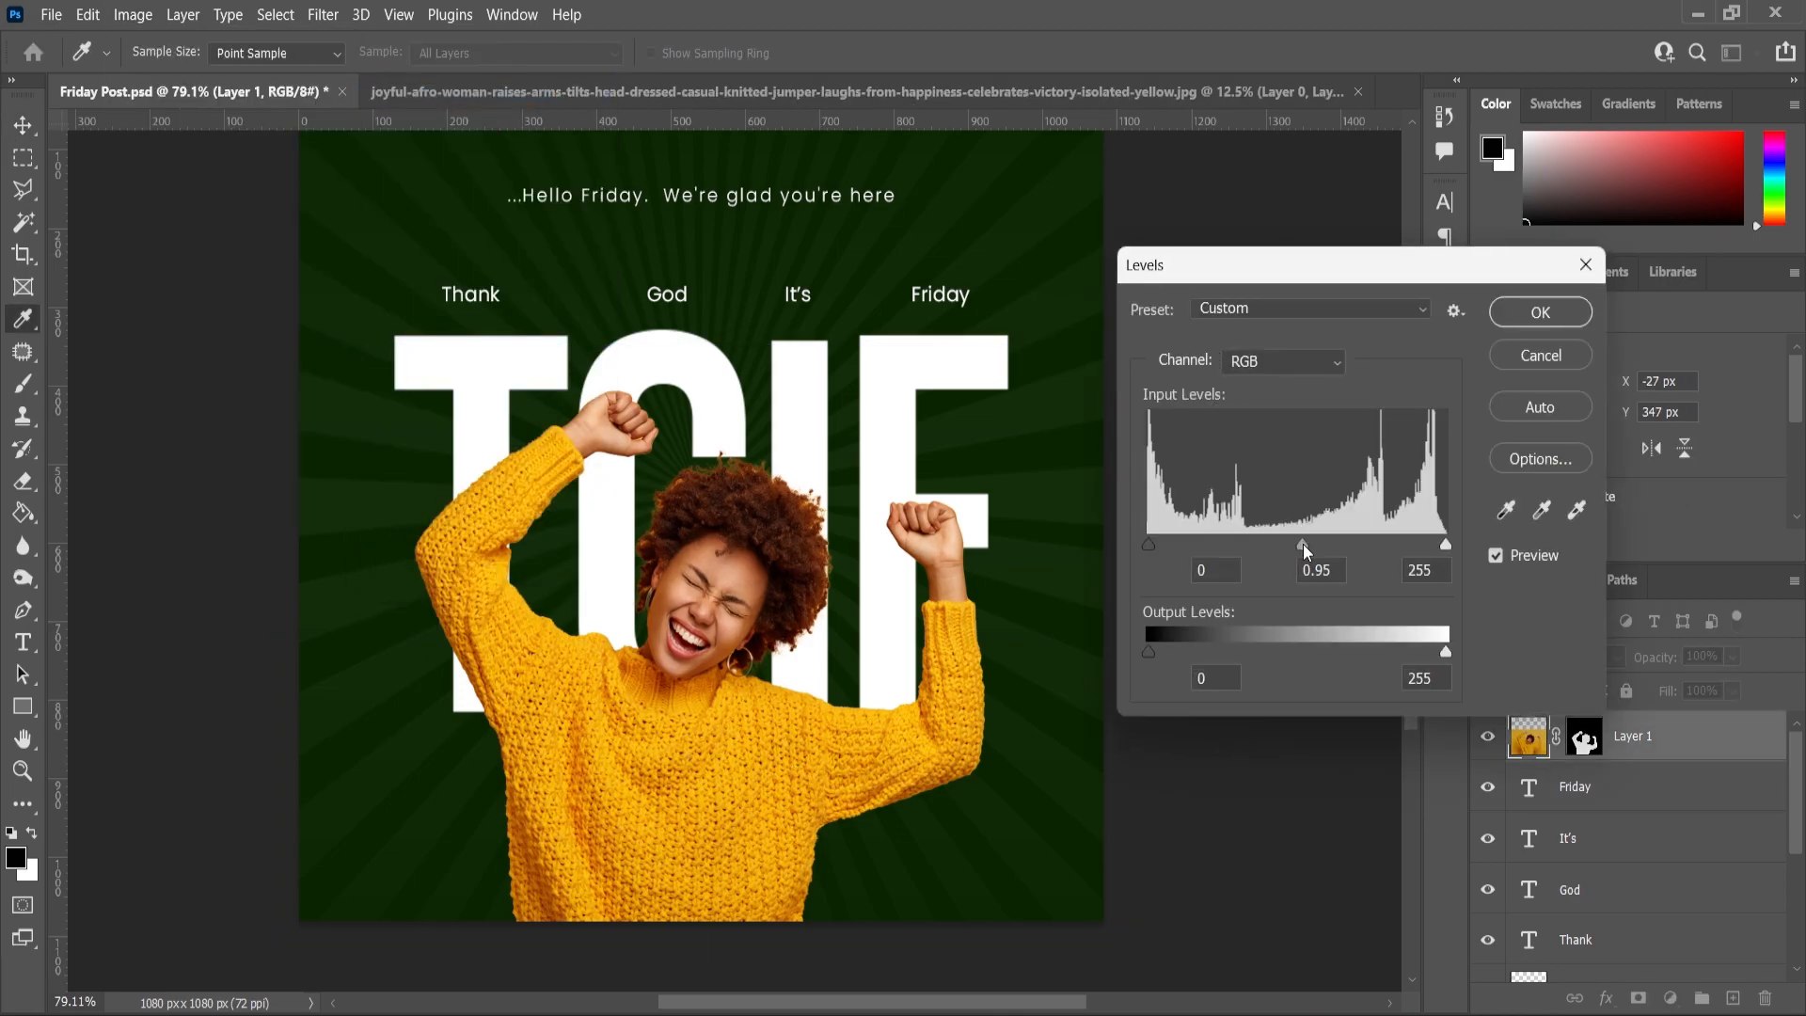
left_click_drag(1158, 546, 1164, 547)
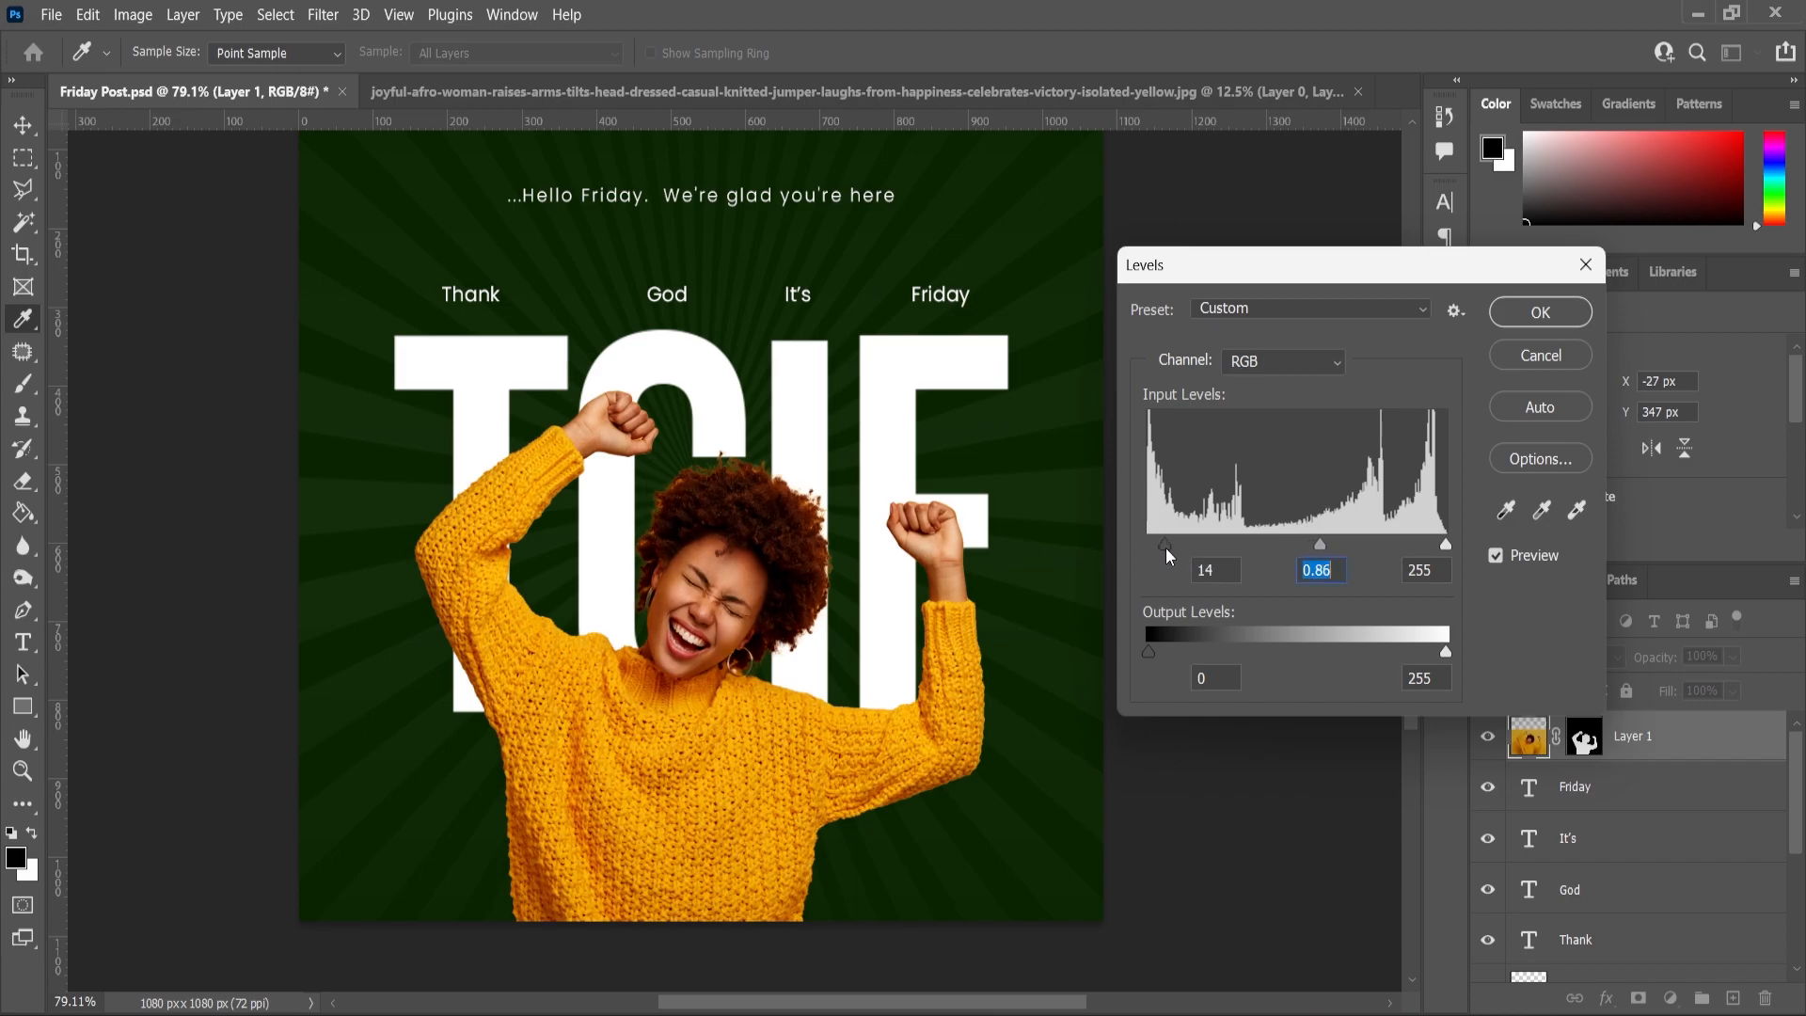
left_click_drag(1447, 543, 1430, 551)
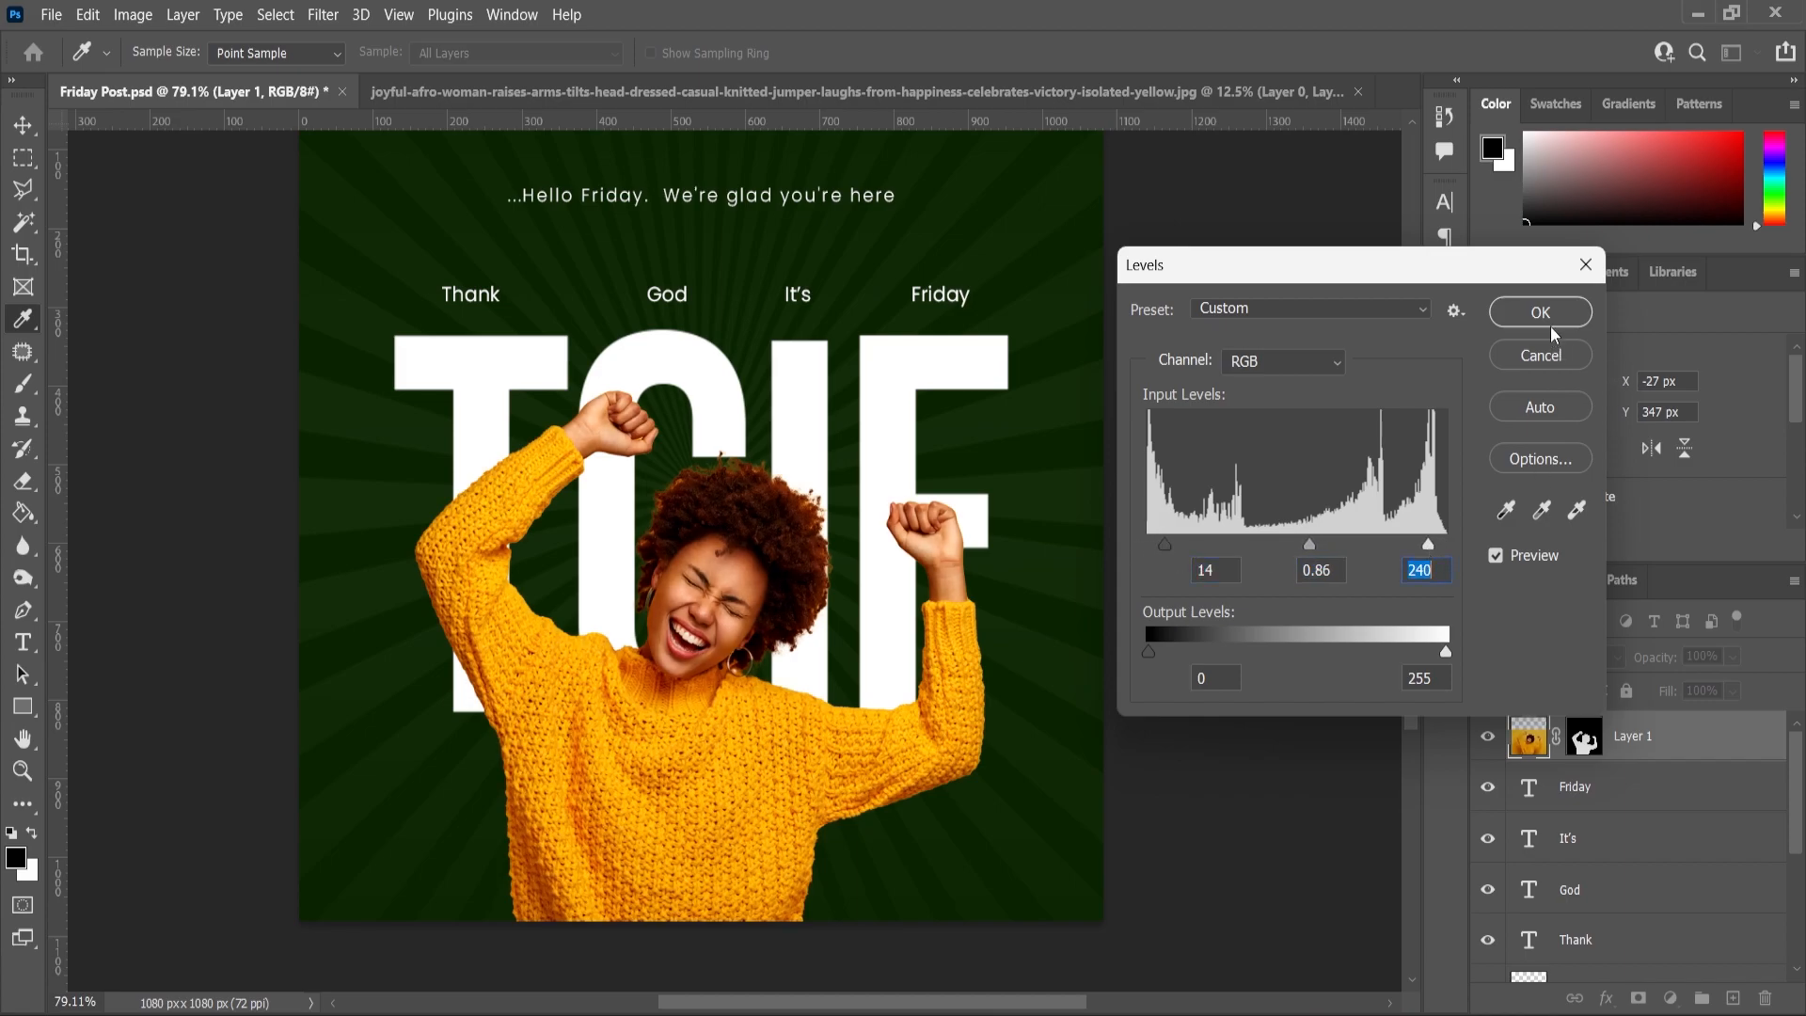
left_click(1539, 311)
Darken the edges of the woman's hair with the Burn tool, working on the layer image instead of its mask
left_click(23, 577)
scroll(846, 526, "up", 5)
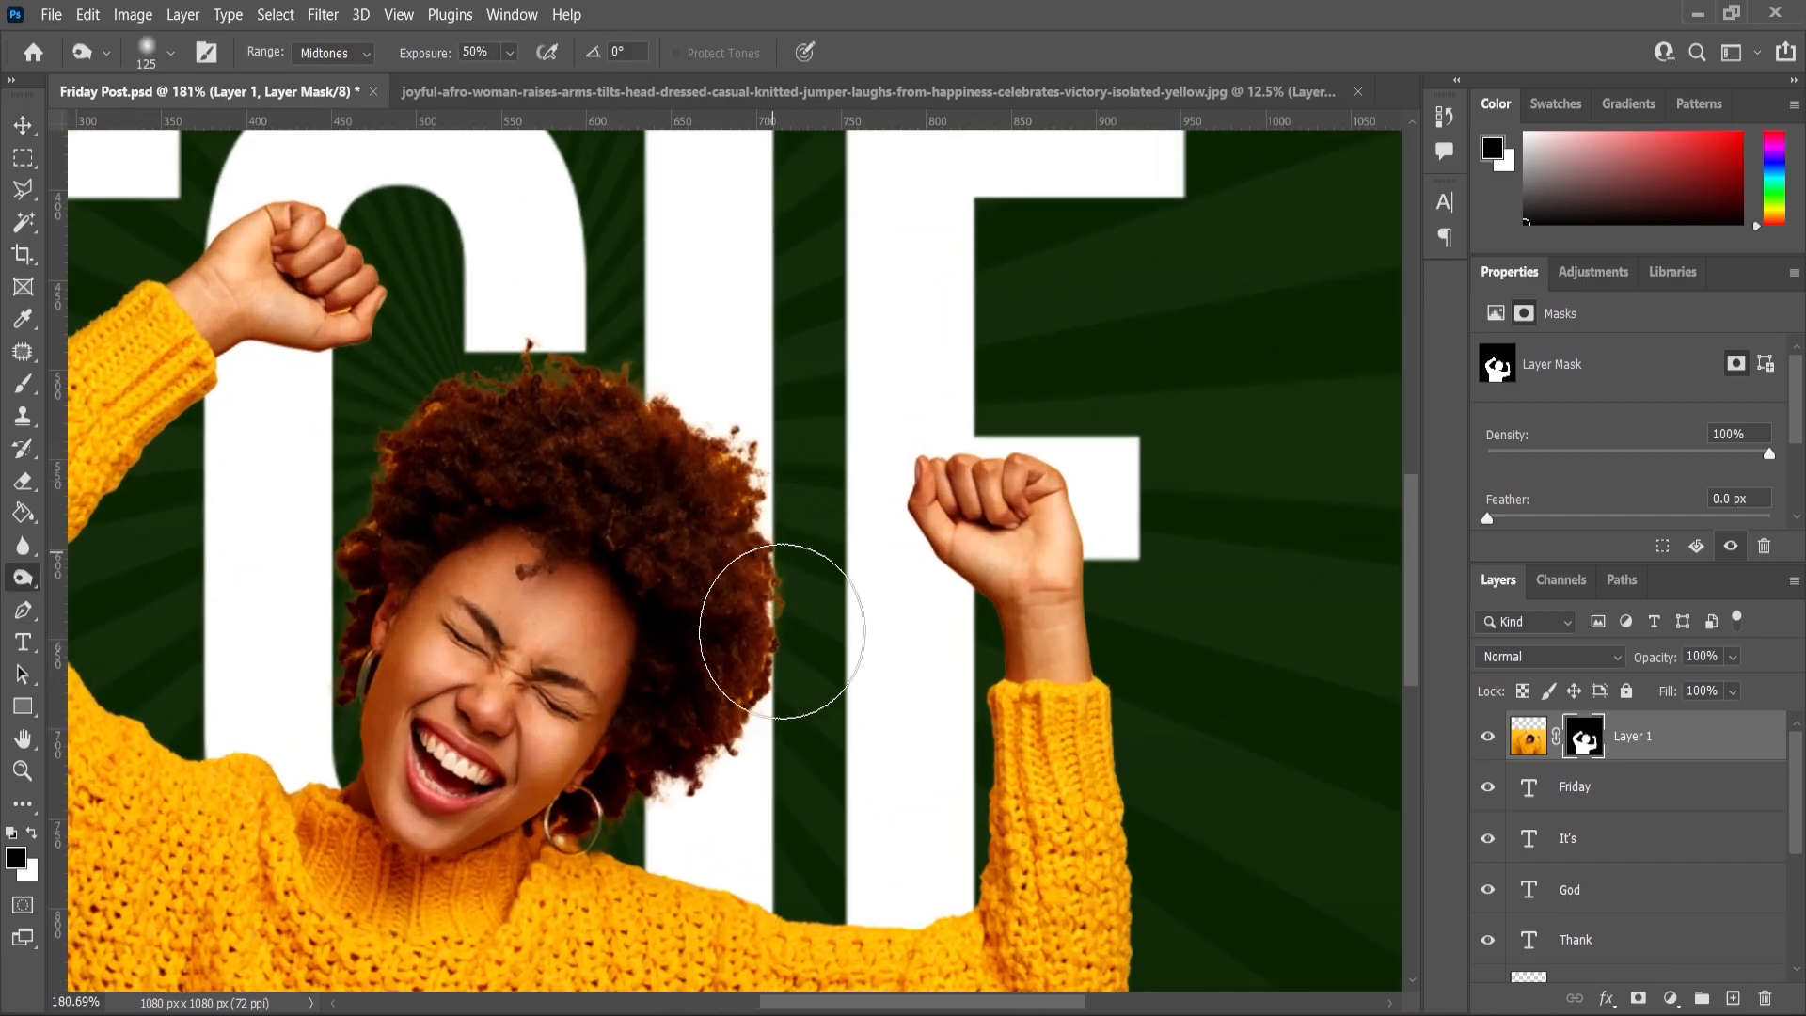
left_click_drag(693, 781, 444, 424)
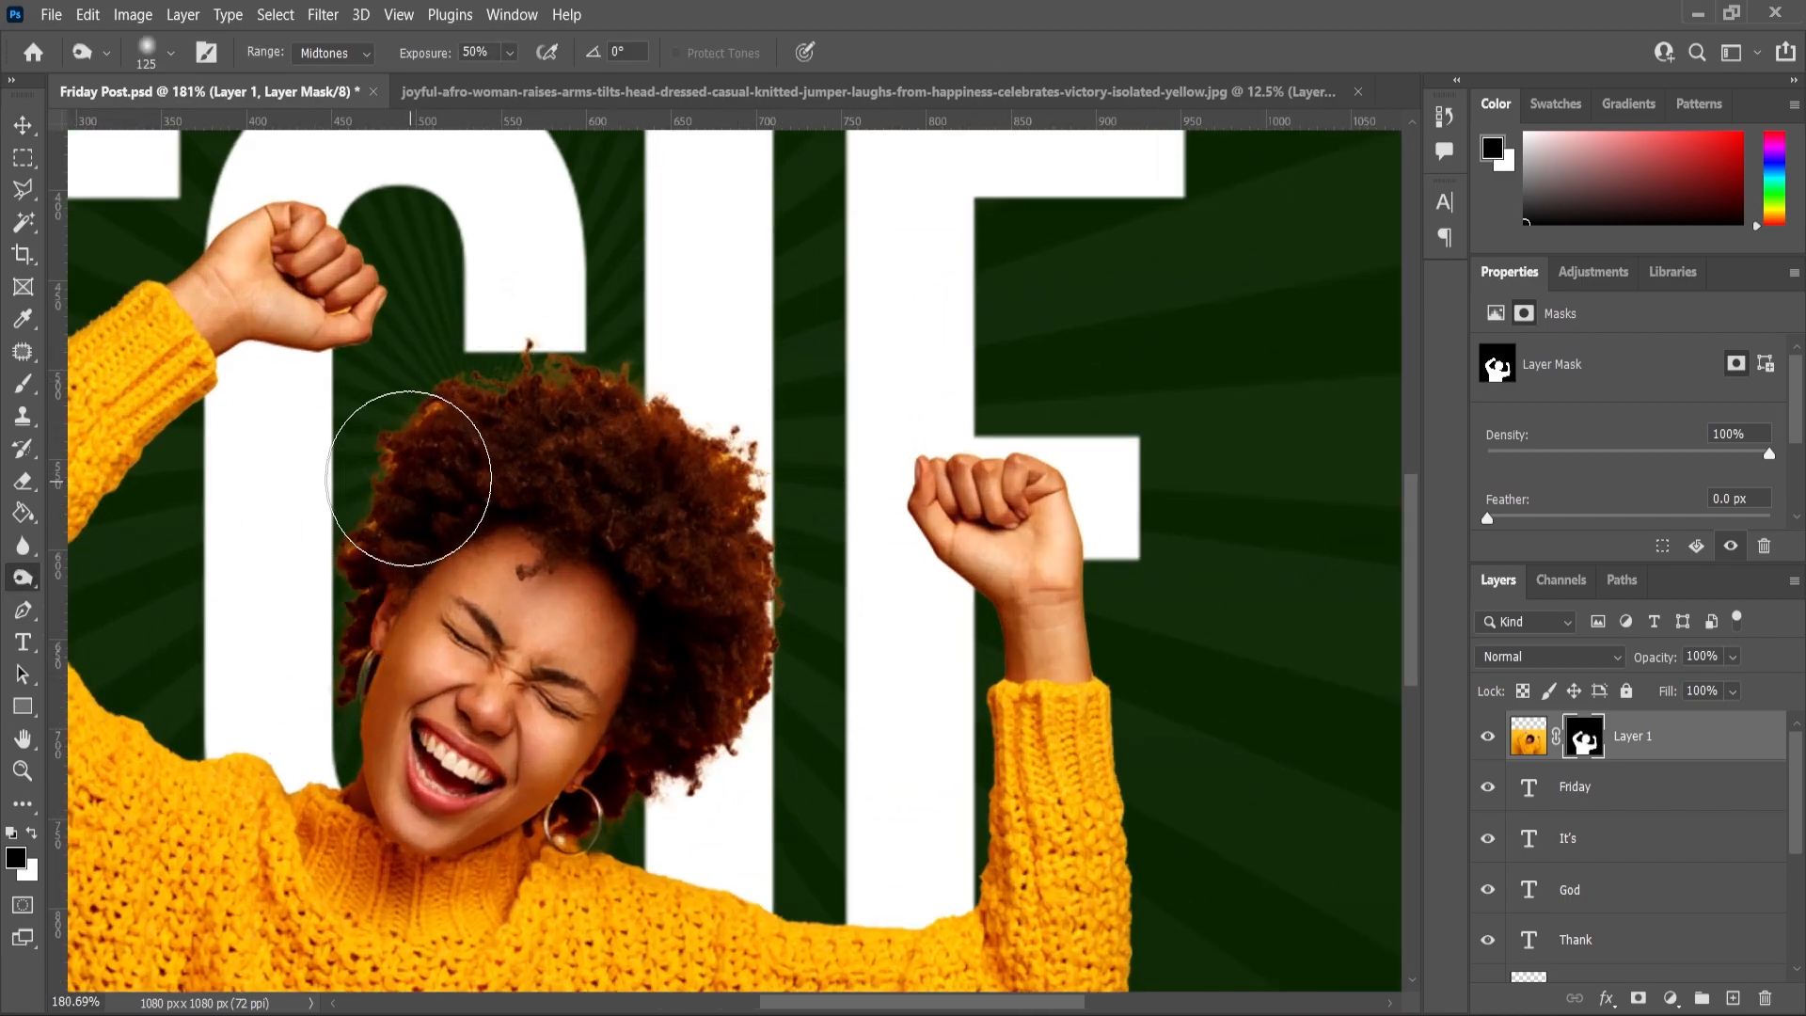
left_click(1528, 743)
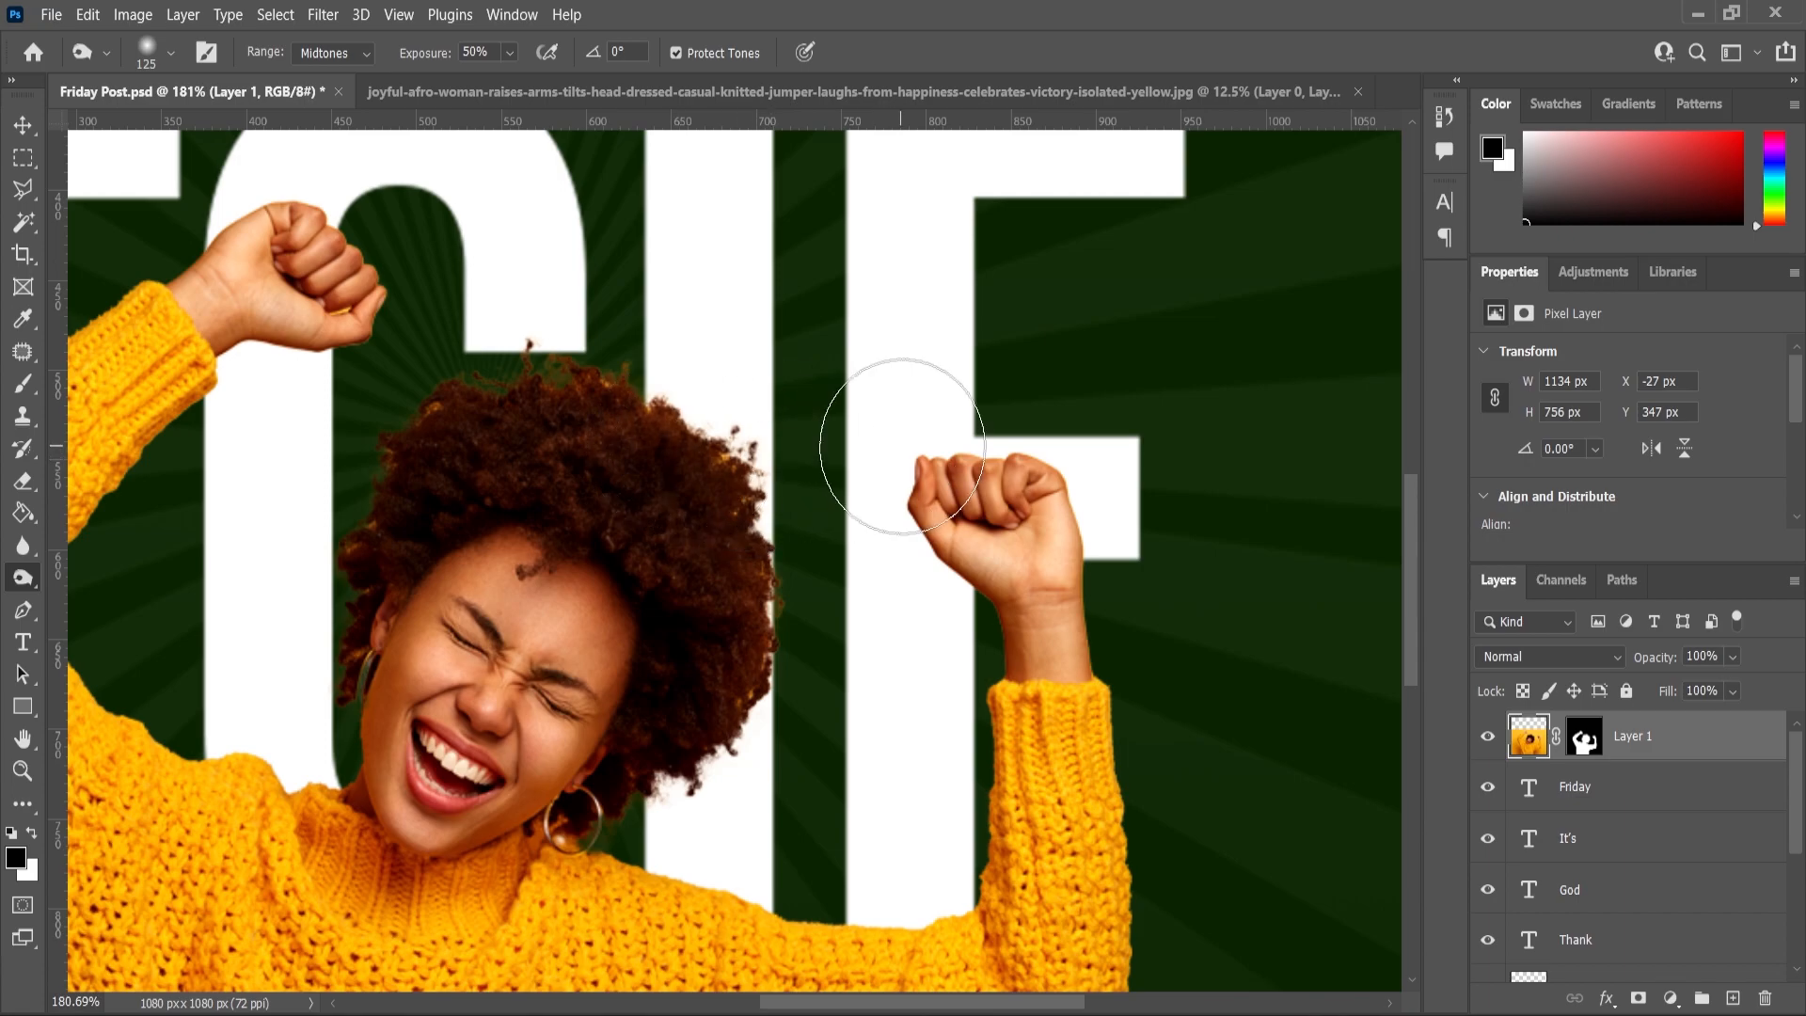
scroll(900, 446, "down", 5)
left_click(23, 125)
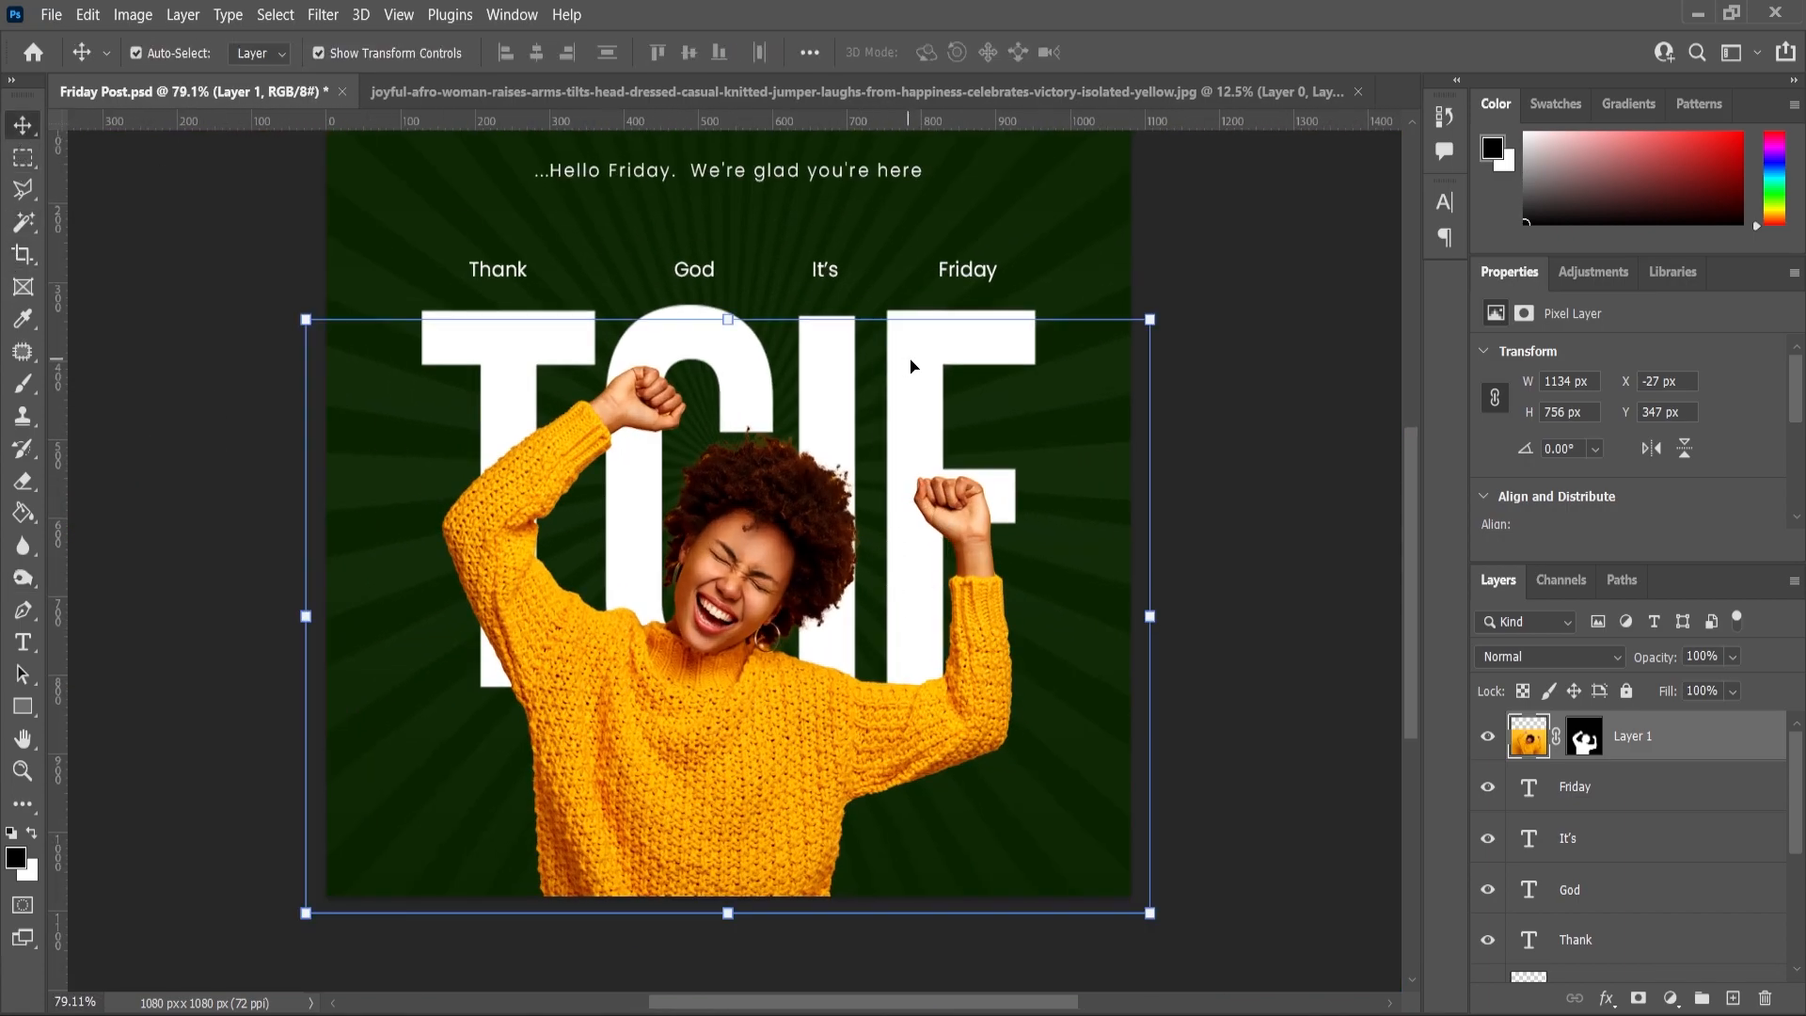
Draw a white rectangle about 76 by 276 px that continues the F's stem down over the sweater, without a stroke
left_click(915, 369)
scroll(1559, 804, "up", 1)
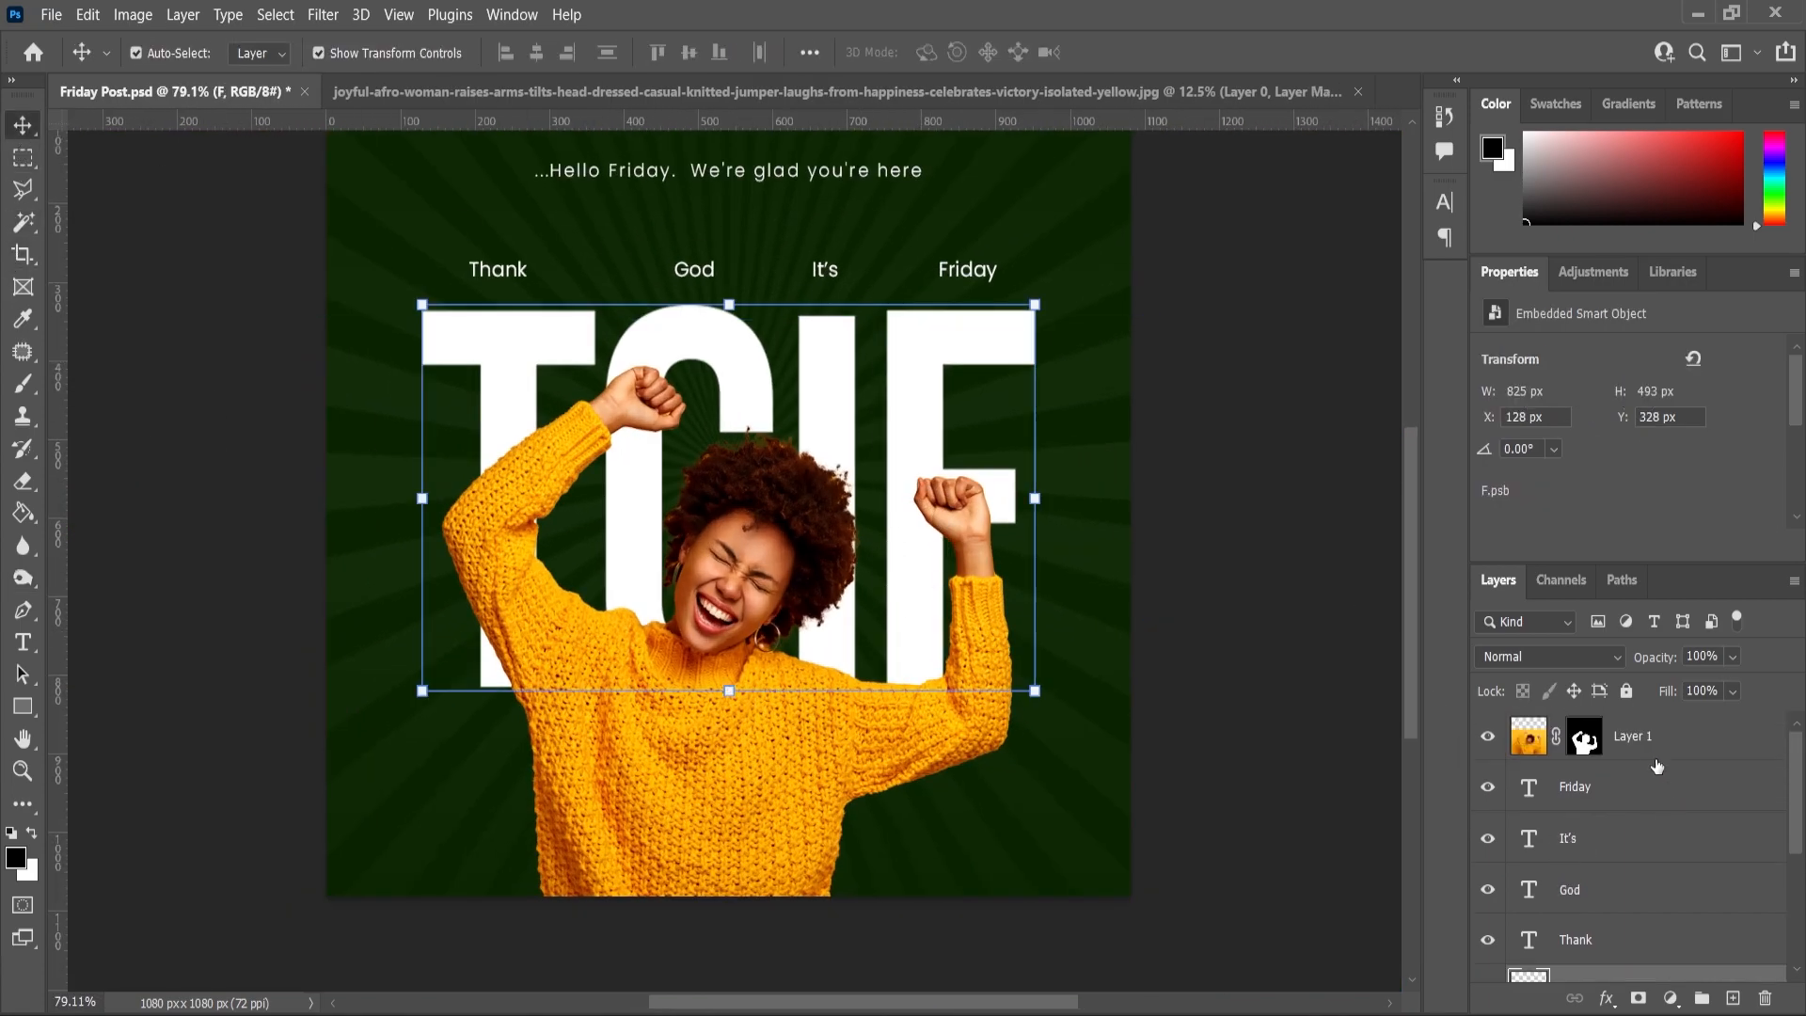
left_click(1634, 740)
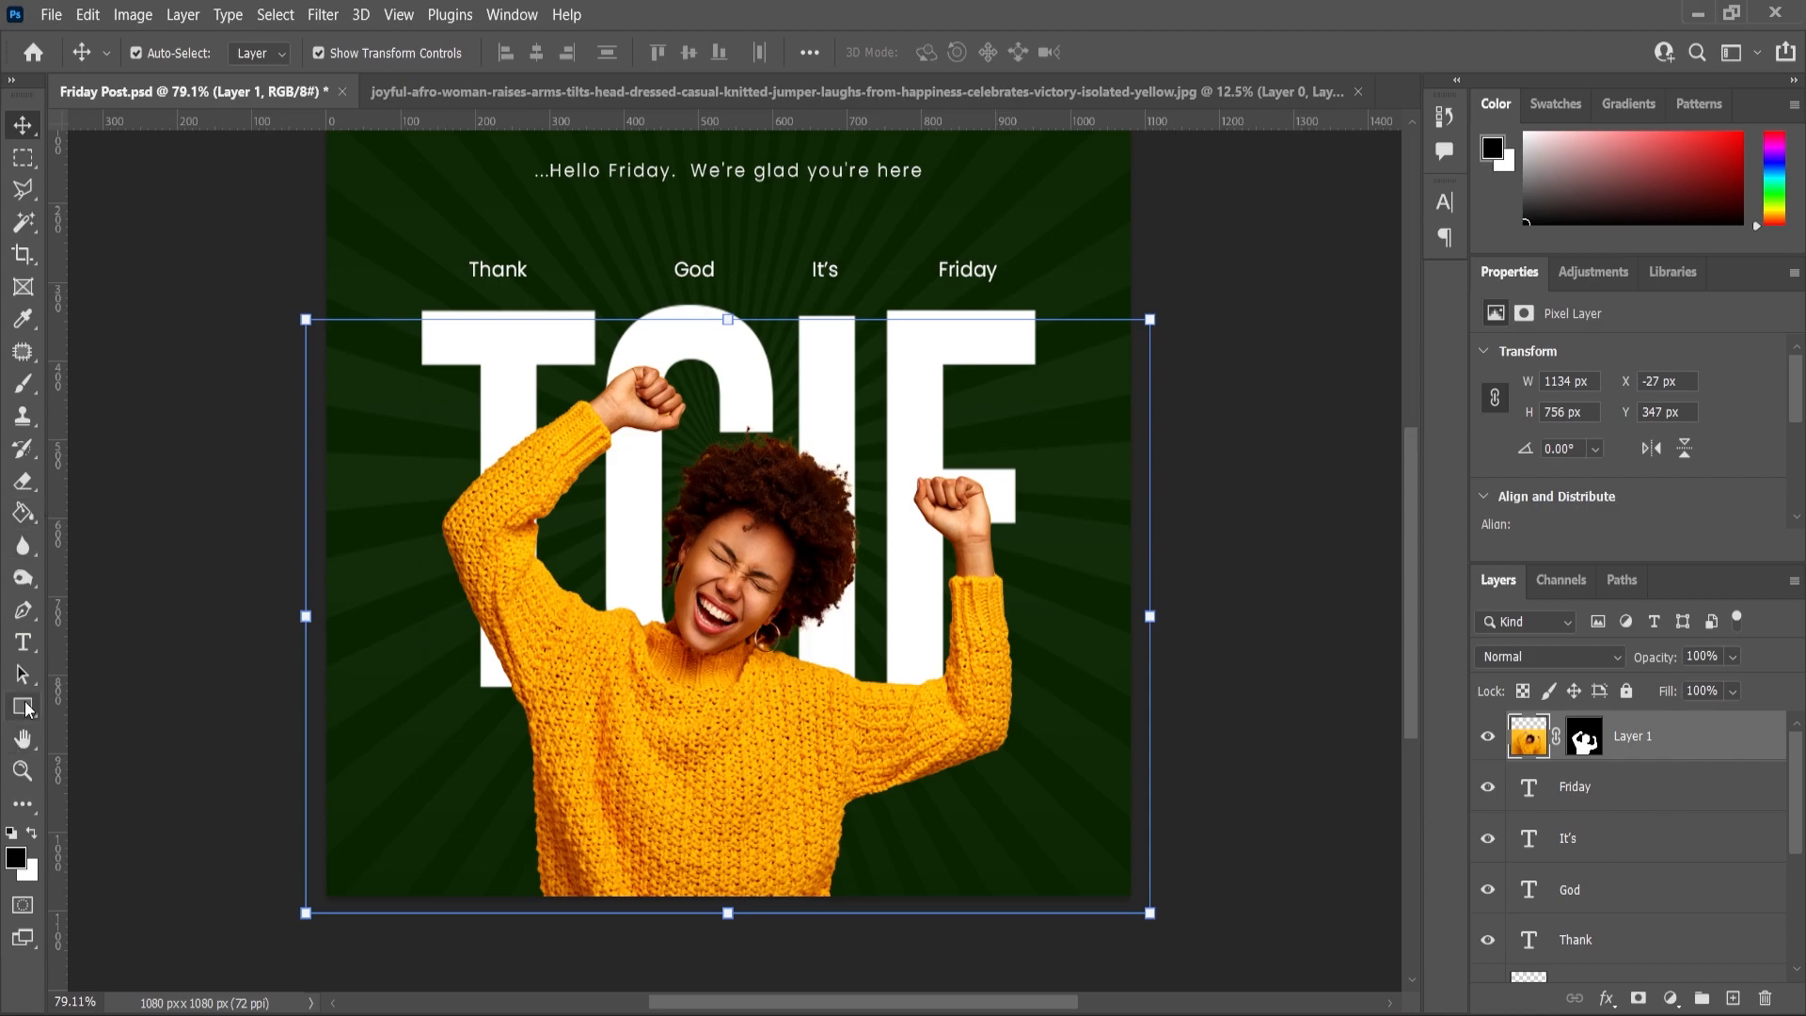
left_click(26, 708)
left_click(32, 834)
scroll(888, 630, "up", 5)
scroll(915, 661, "down", 3)
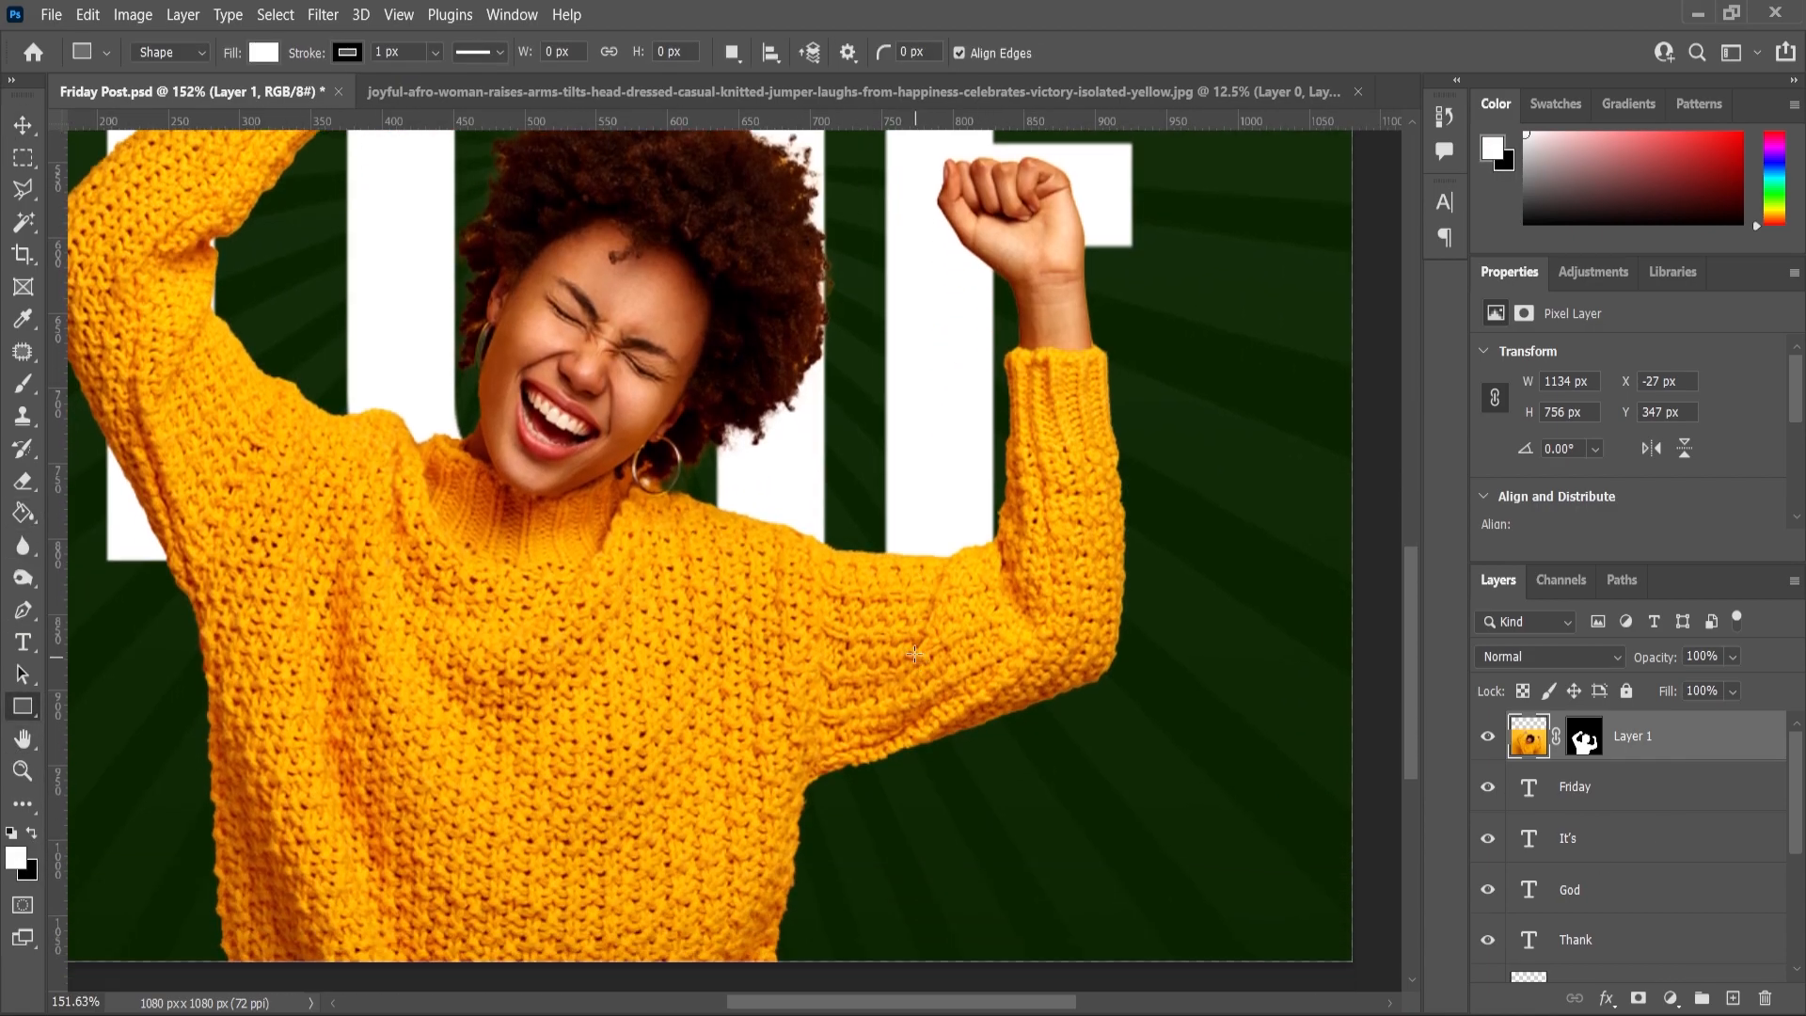
scroll(915, 661, "up", 1)
mouse_move(892, 558)
left_mouse_down()
mouse_move(1008, 818)
mouse_move(1008, 1002)
mouse_move(1010, 949)
left_mouse_up()
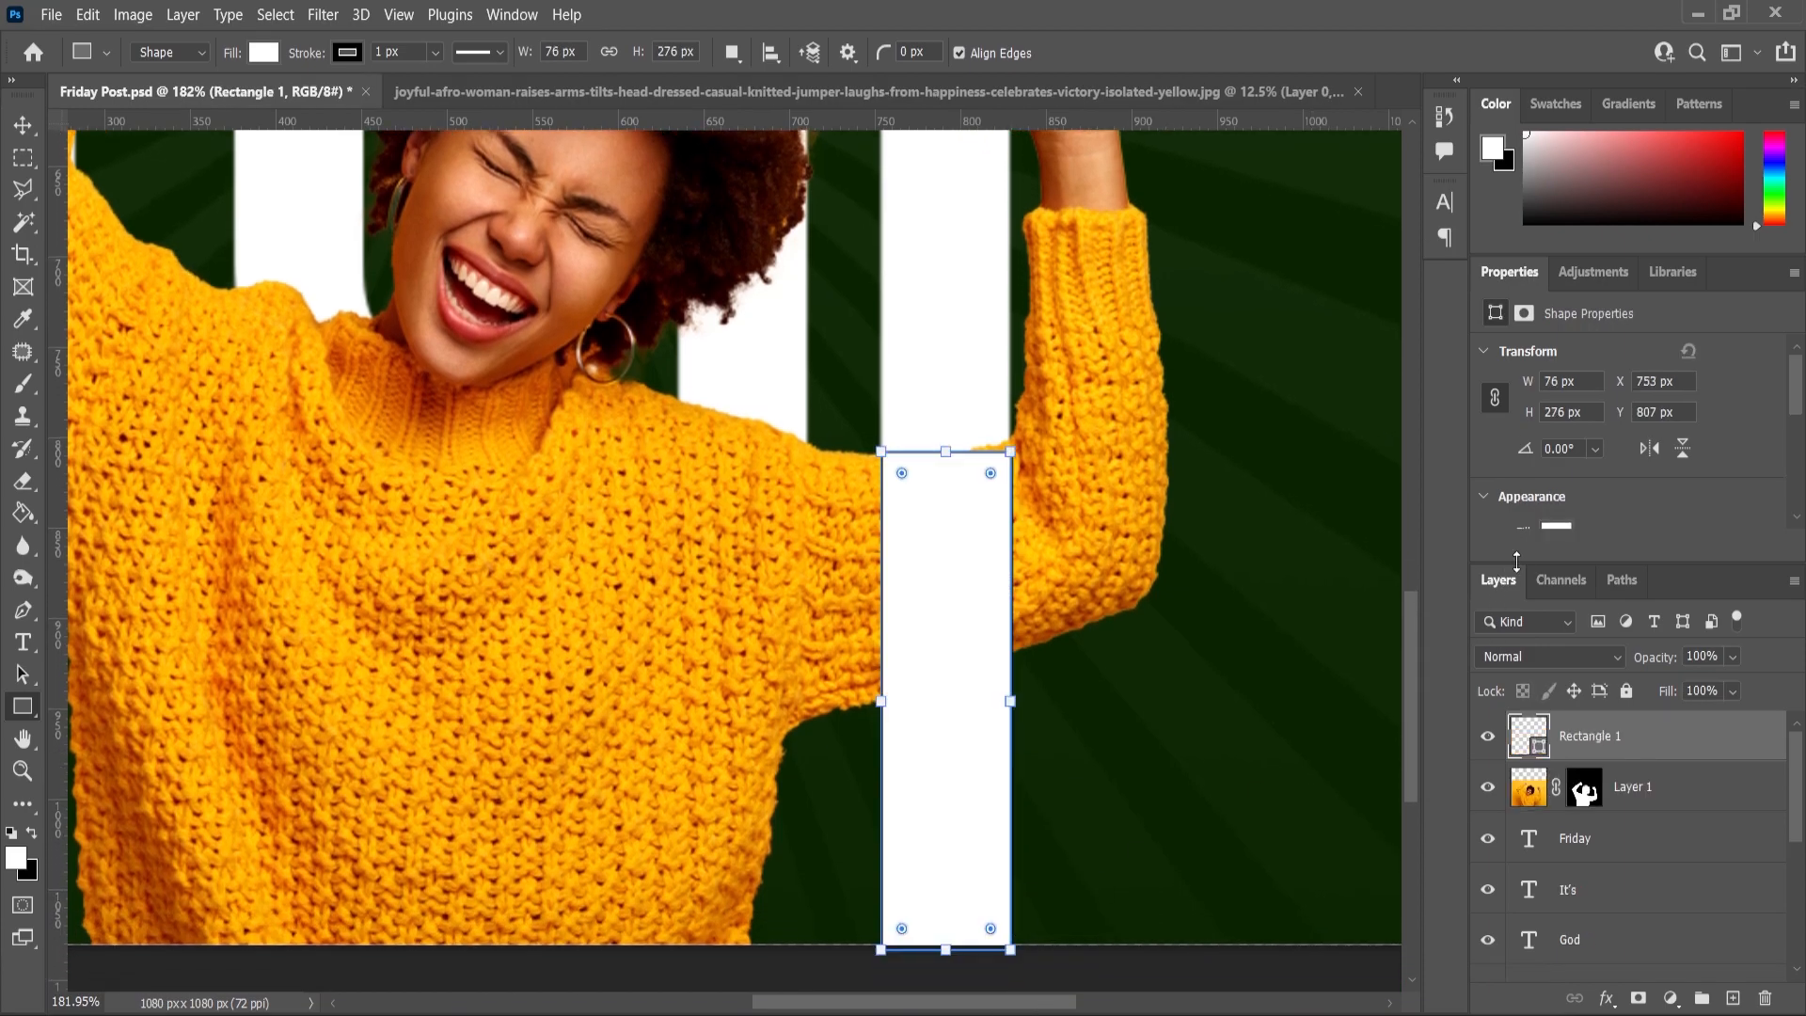
scroll(1567, 508, "down", 1)
left_click(1557, 507)
Stretch the rectangle's top edge up to about Y 771 px so it overlaps the F's stem
left_click(23, 130)
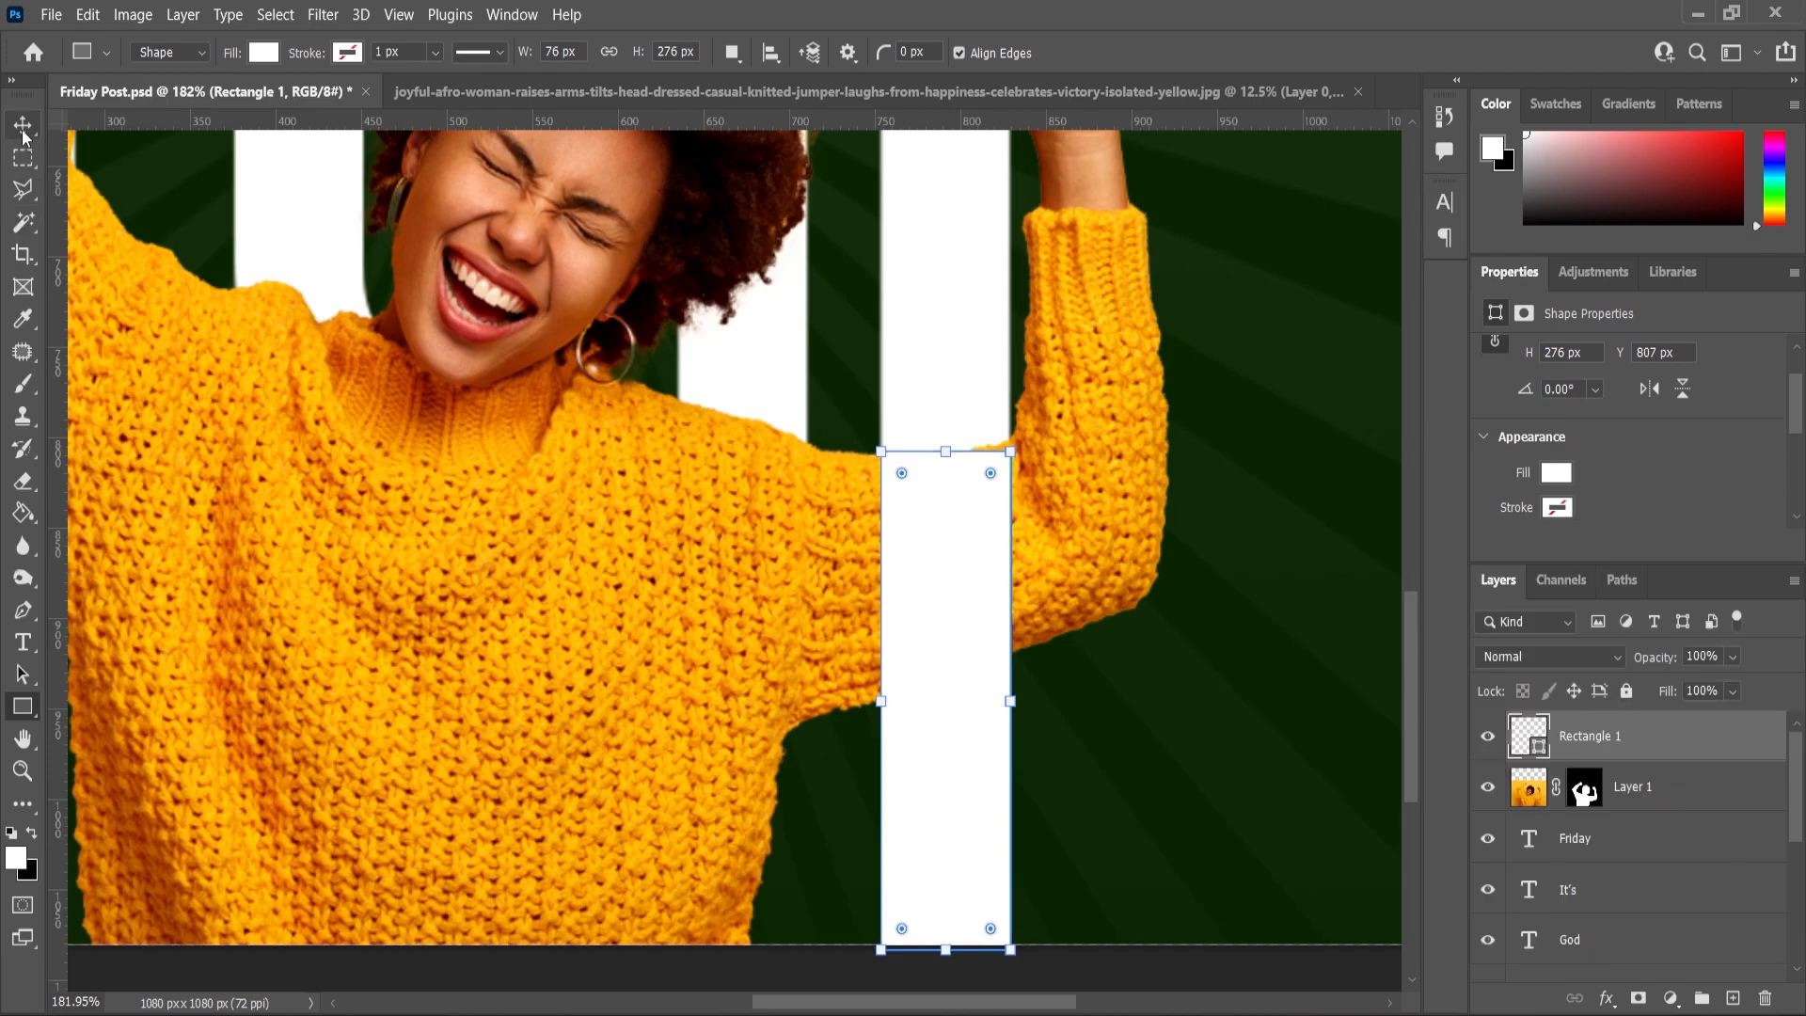
left_click(877, 534)
scroll(977, 487, "up", 2)
left_click(955, 533)
left_click_drag(941, 446, 940, 416)
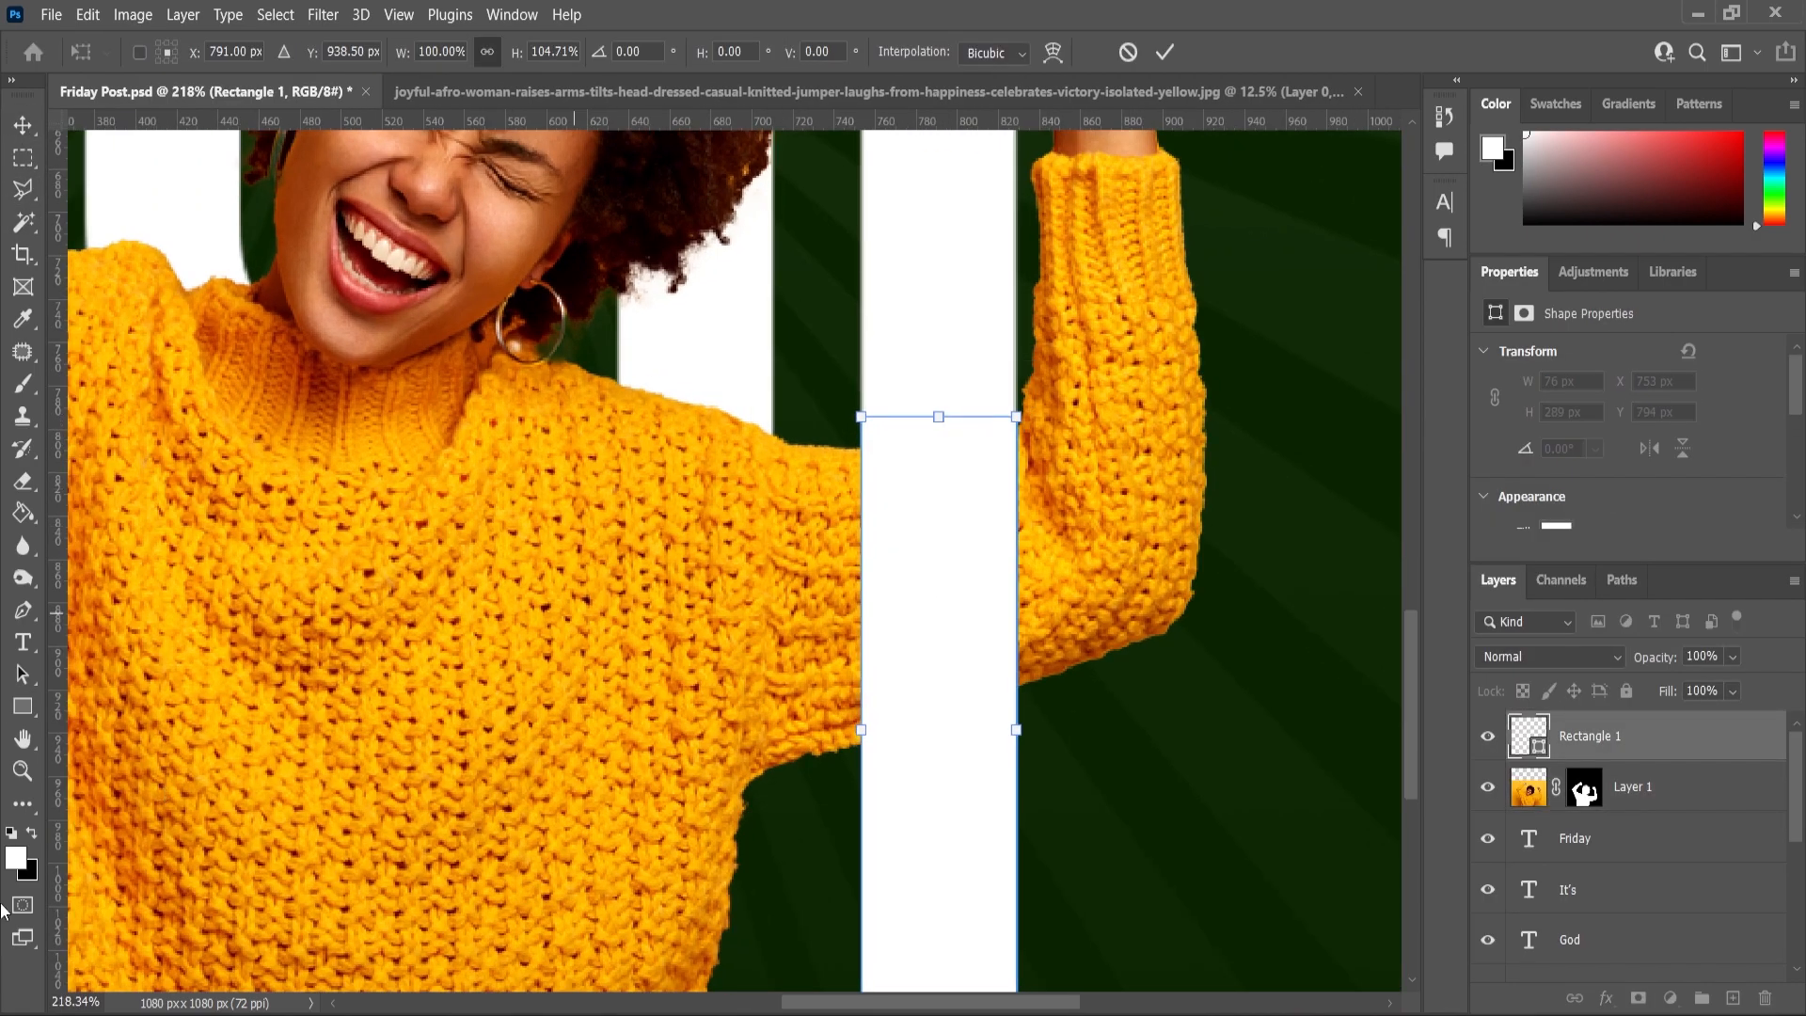
left_click(23, 776)
scroll(910, 531, "down", 7)
scroll(945, 533, "up", 10)
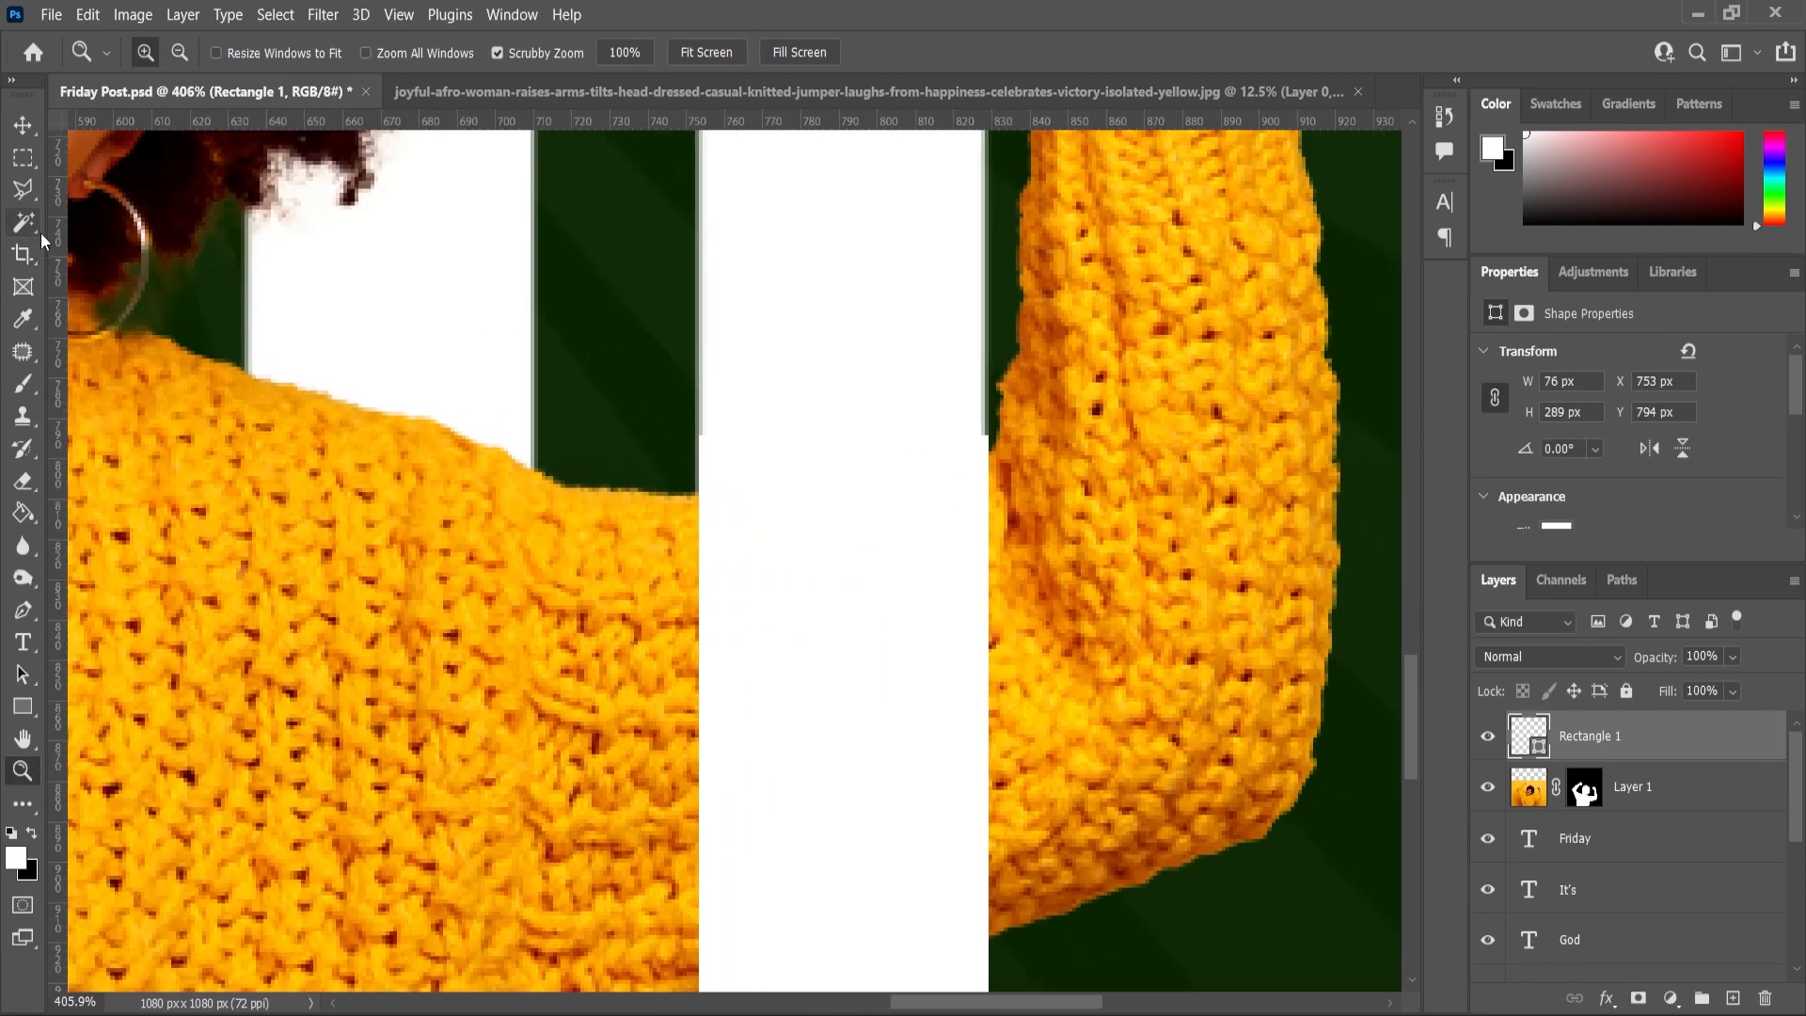
left_click(20, 118)
scroll(1046, 773, "up", 2)
left_click_drag(802, 364, 801, 253)
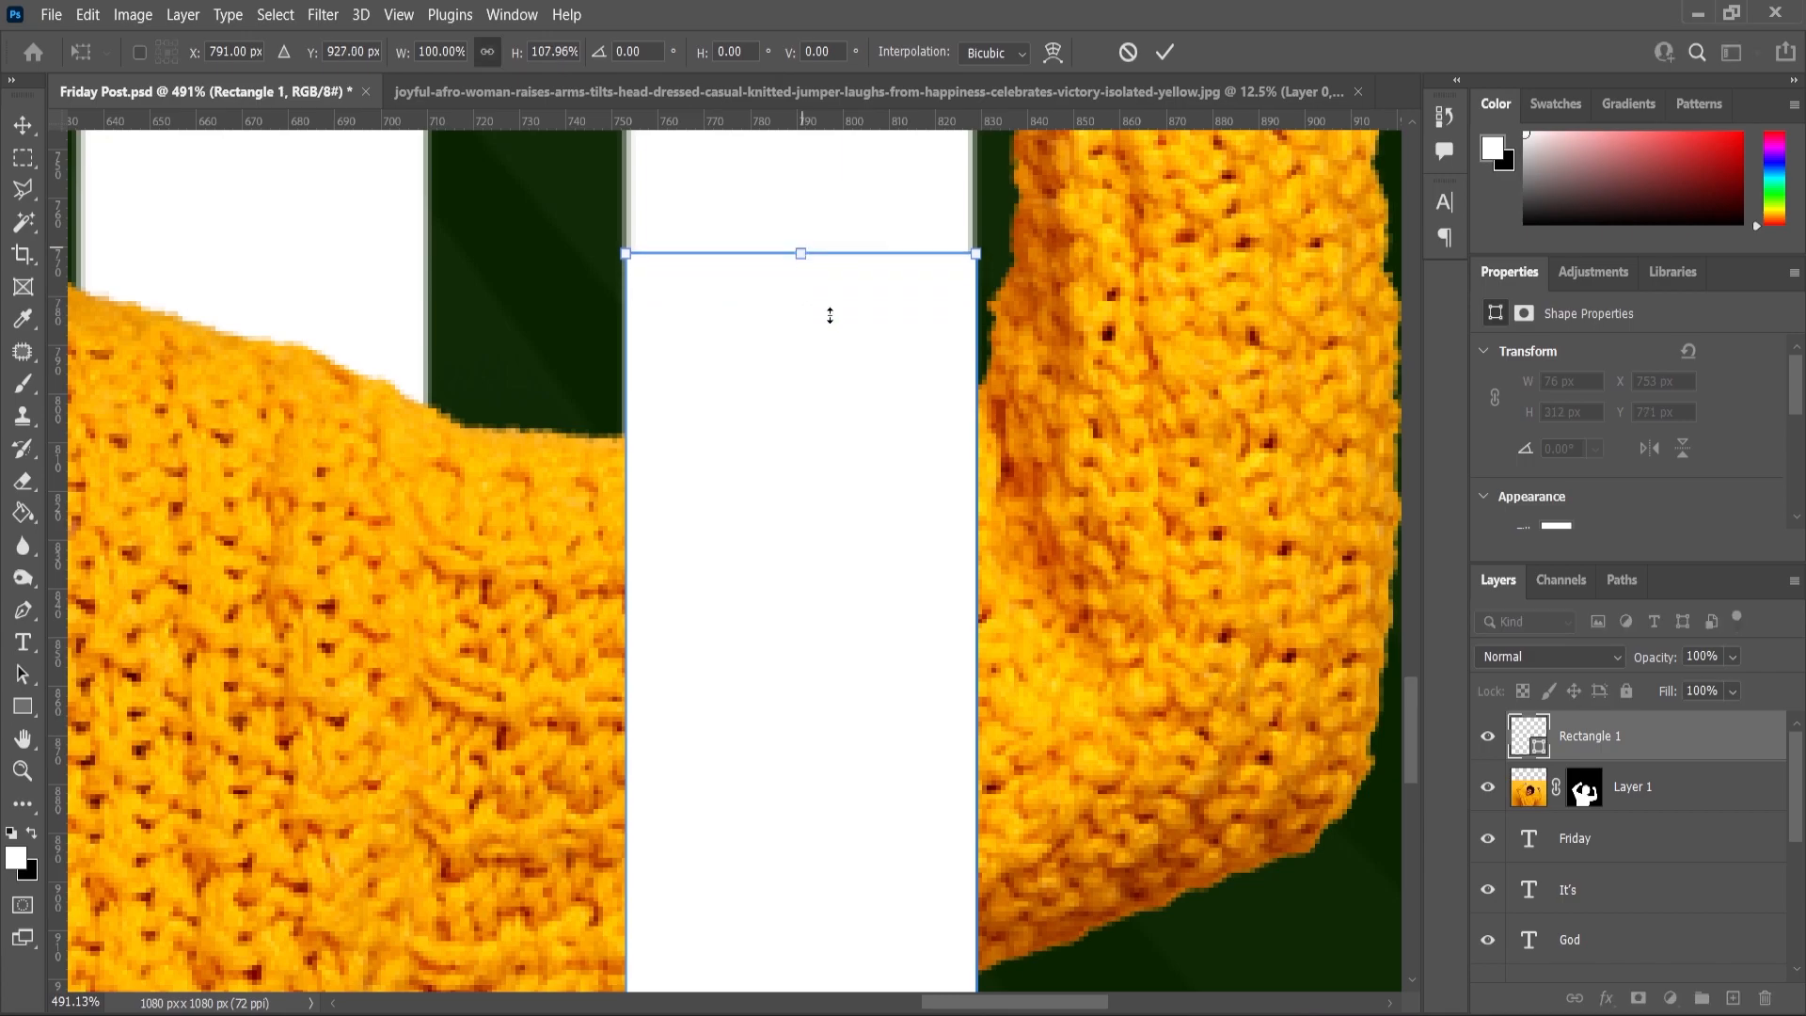
Add a layer mask to the rectangle and fade its upper end with a black-to-white linear gradient
left_click(1636, 999)
left_click(1637, 1000)
right_click(23, 515)
left_click(118, 509)
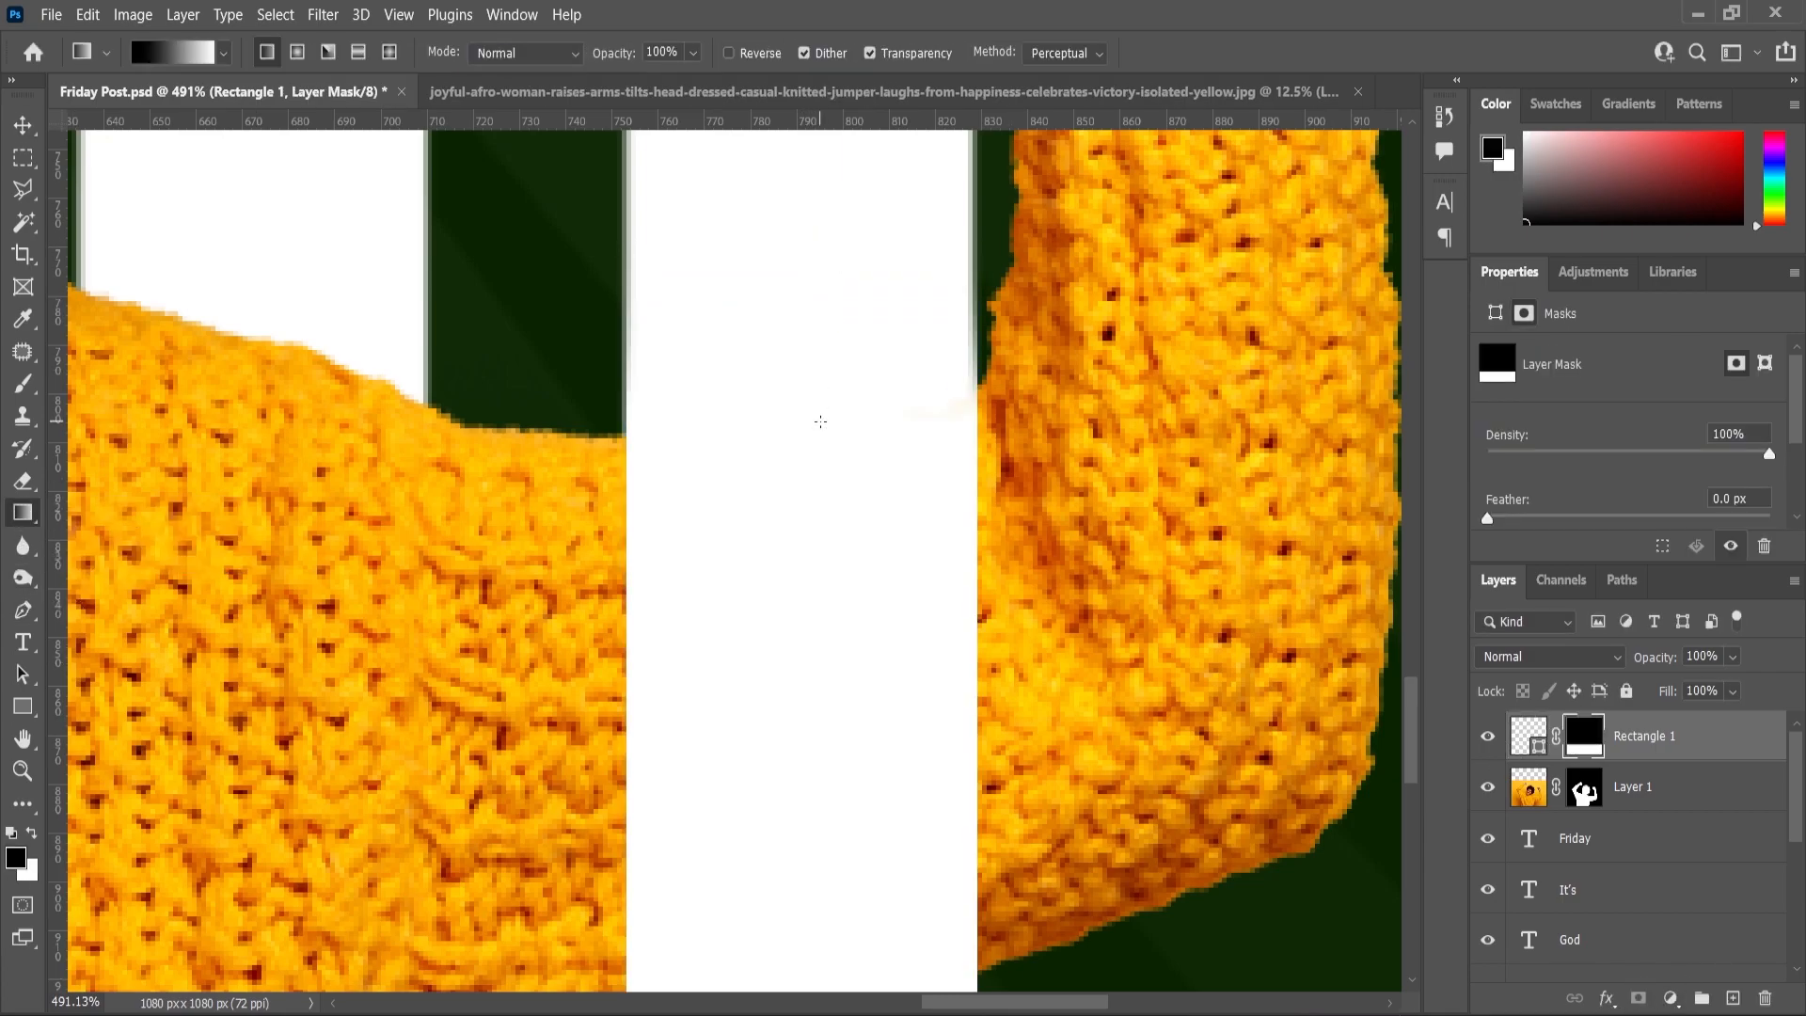
scroll(820, 421, "down", 10)
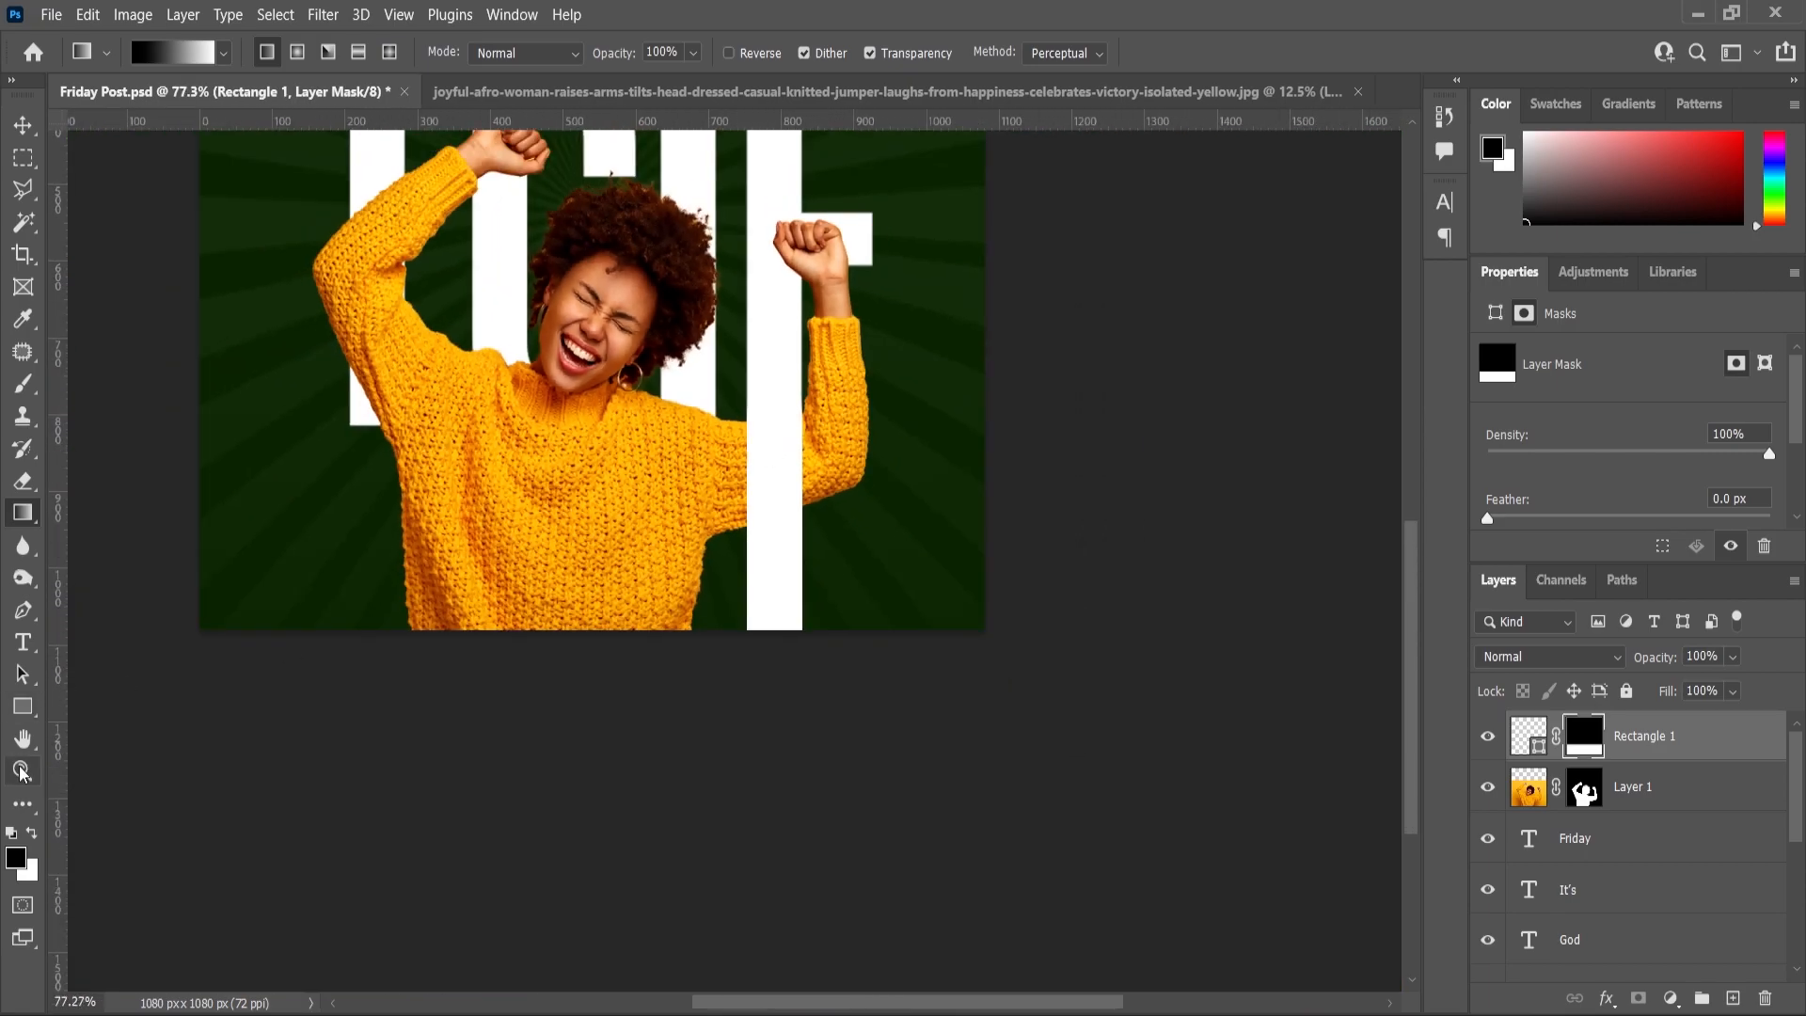
left_click(24, 772)
scroll(747, 596, "down", 3)
scroll(746, 597, "up", 2)
scroll(745, 598, "down", 1)
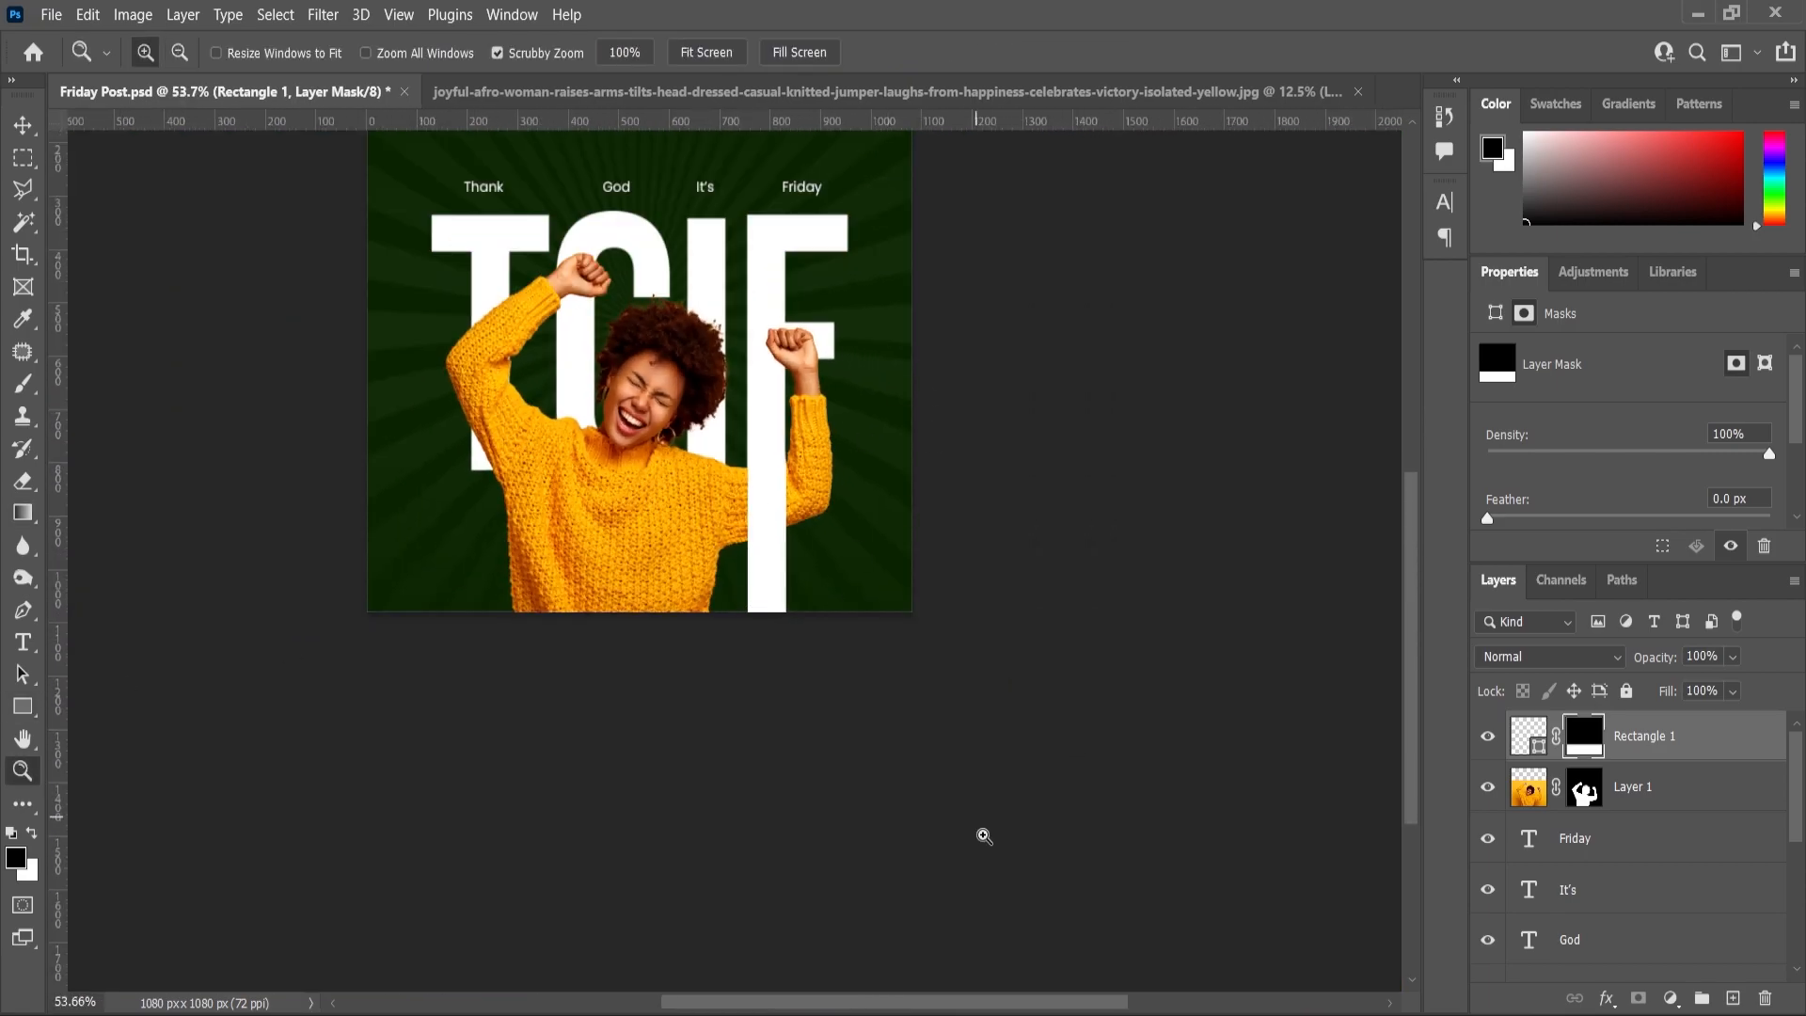
Place Tree.png in the design and move its layer directly below the woman's layer
key("alt+Tab")
left_click_drag(658, 250, 709, 581)
key("Return")
left_click_drag(1601, 742, 1595, 831)
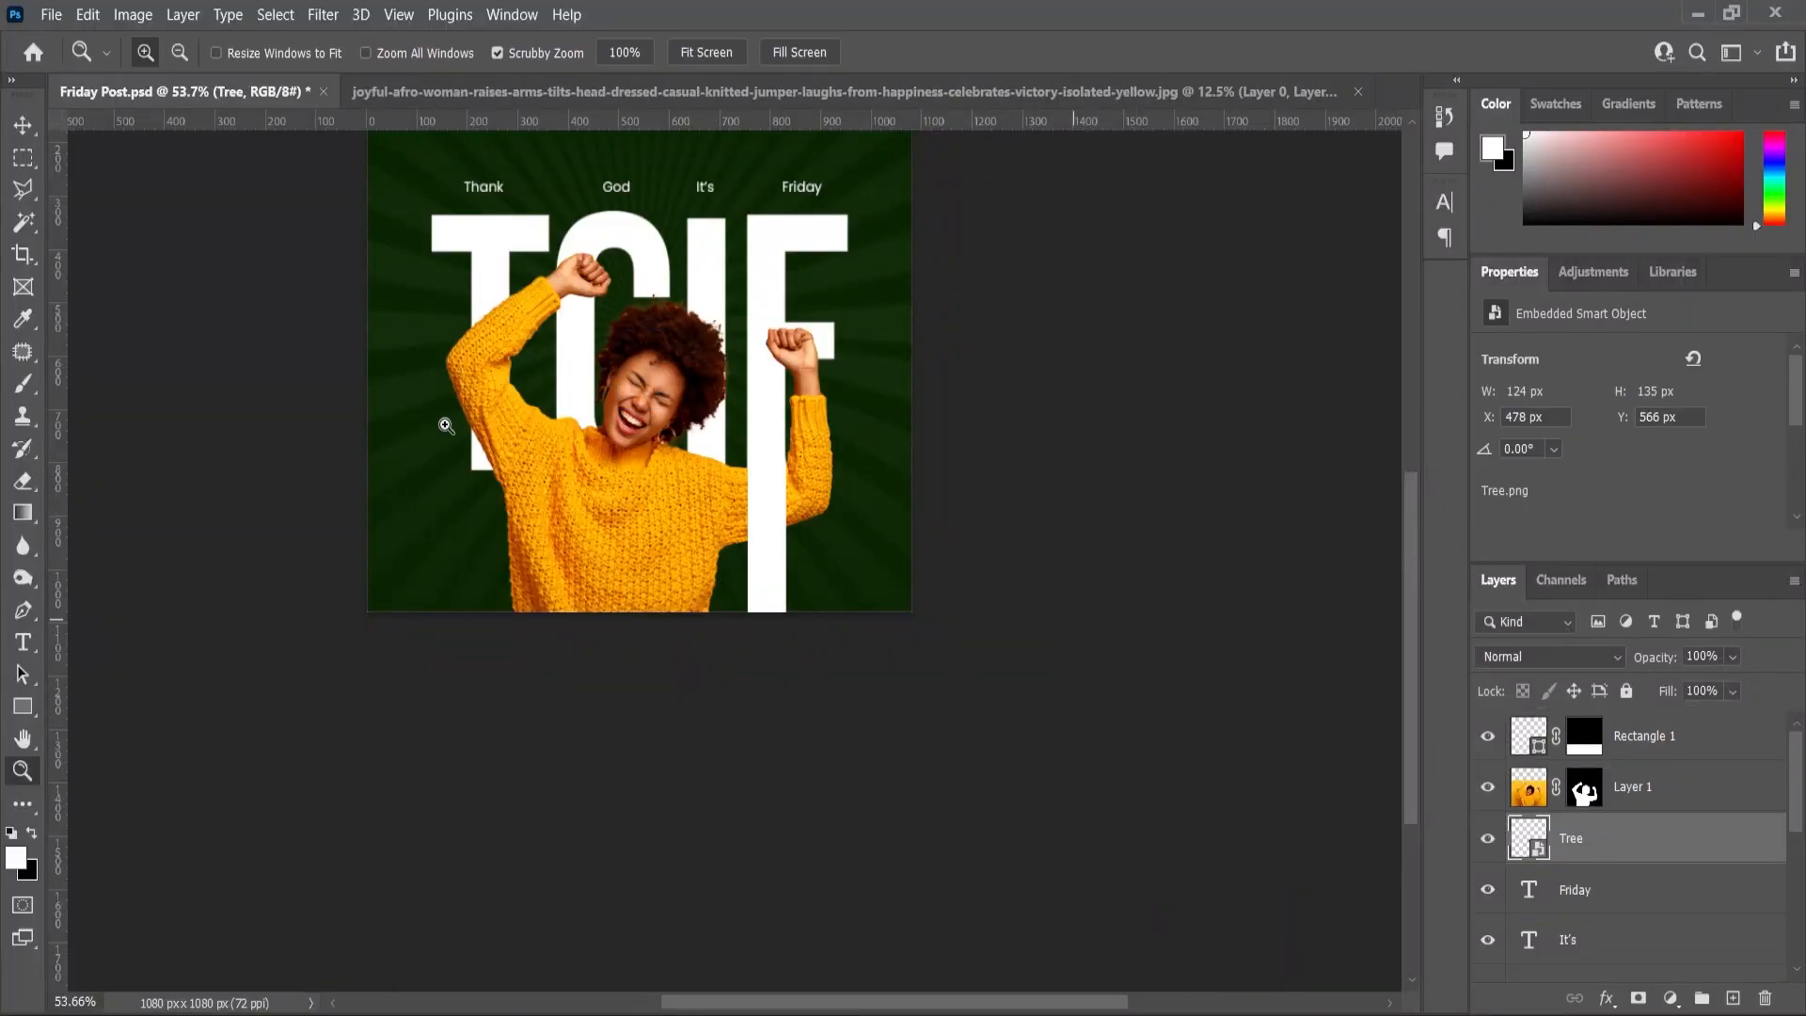
Enlarge the tree to about 592 by 651 px and position it behind the woman in the canvas's lower left corner
key("v")
left_click_drag(675, 334, 742, 257)
left_click_drag(587, 348, 470, 541)
left_click_drag(615, 448, 644, 412)
left_click_drag(496, 533, 481, 544)
left_click_drag(624, 431, 650, 398)
Apply Levels to the tree layer with a midtone input of 1.18 and a raised shadow input level
left_click(27, 769)
scroll(387, 532, "up", 5)
scroll(415, 555, "down", 2)
left_click(132, 14)
mouse_move(165, 70)
left_click(395, 100)
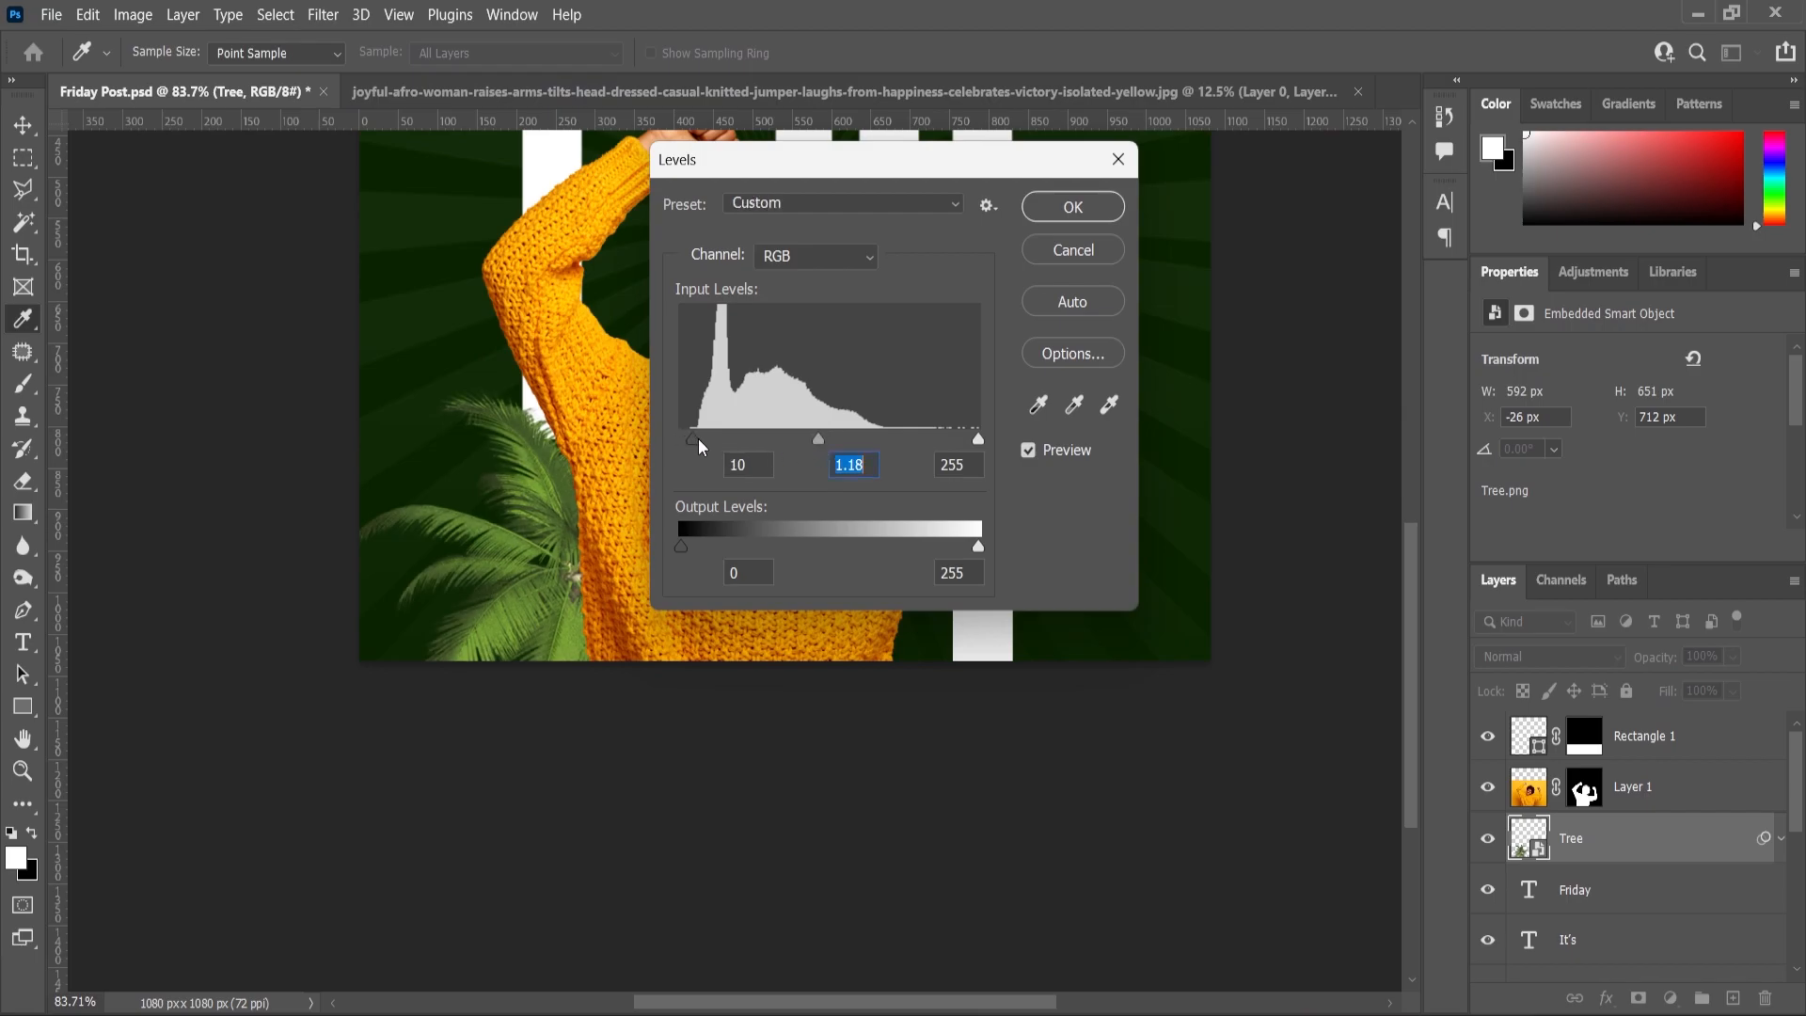
left_click_drag(700, 446, 708, 446)
left_click(1072, 208)
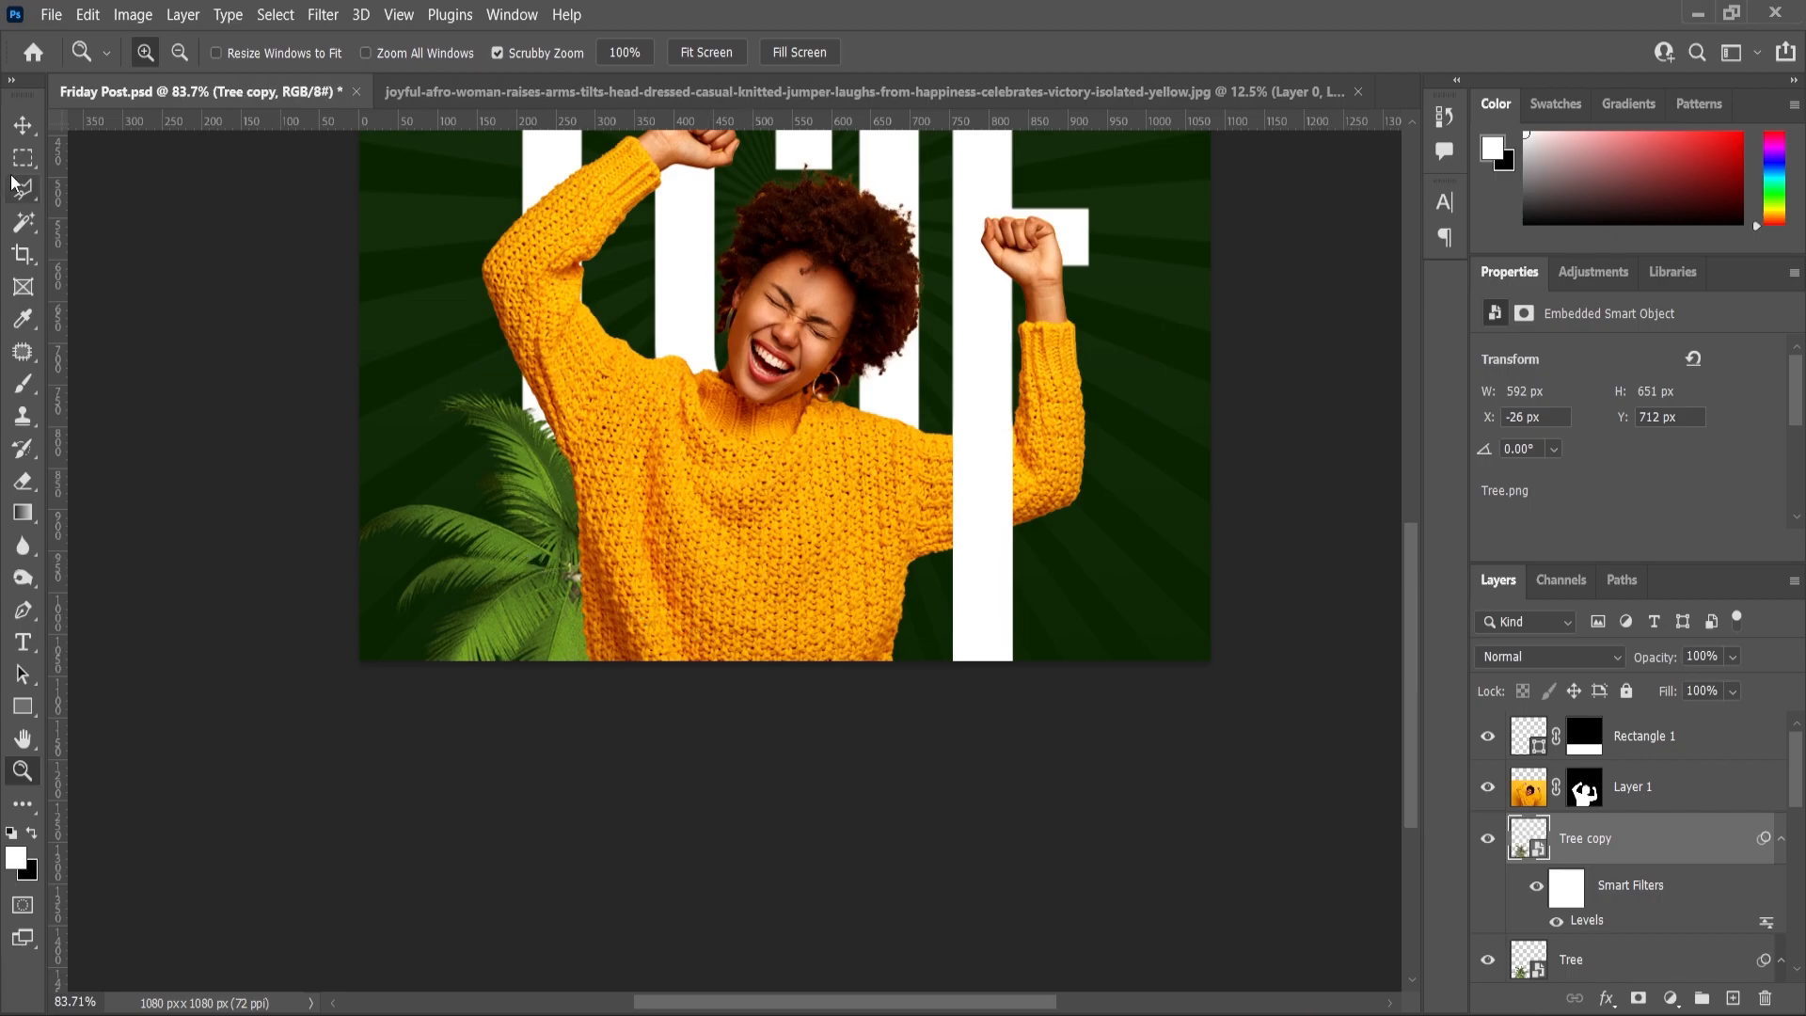
Duplicate the tree, move the copy to the canvas's lower right behind the woman and flip it horizontally
key("v")
left_click_drag(521, 571, 890, 550)
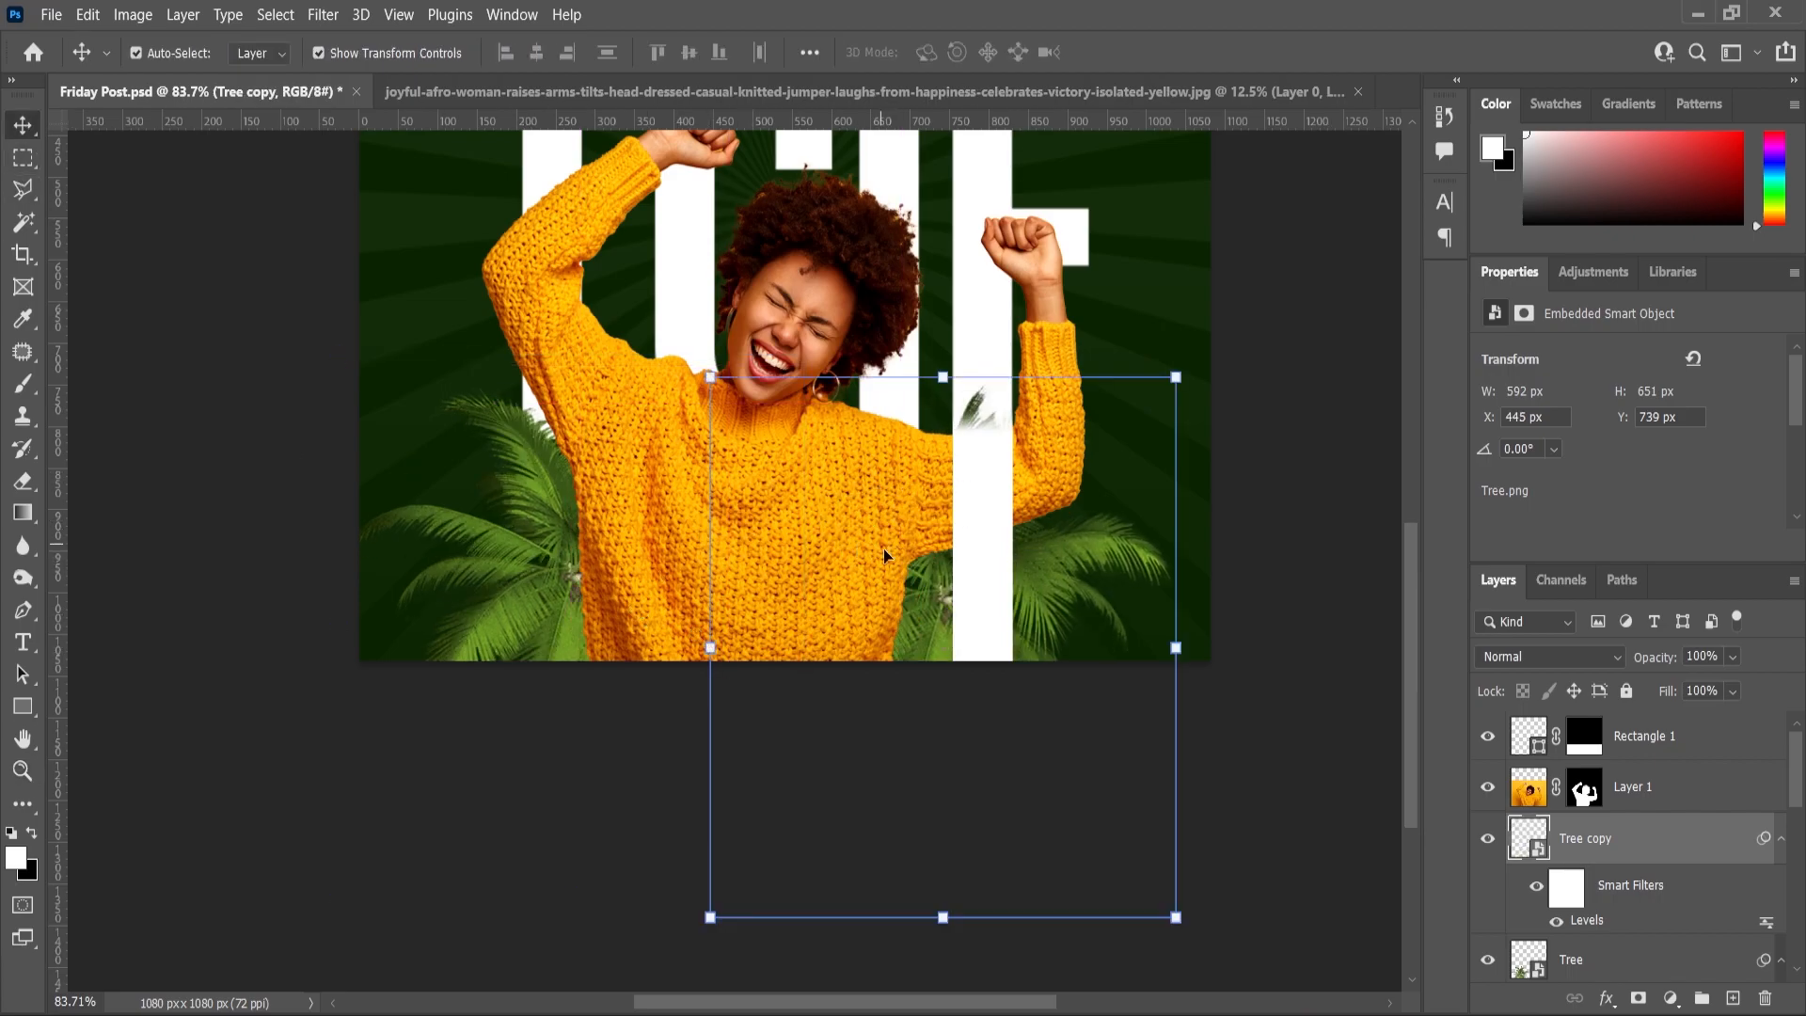
key("ctrl+t")
left_click(969, 421)
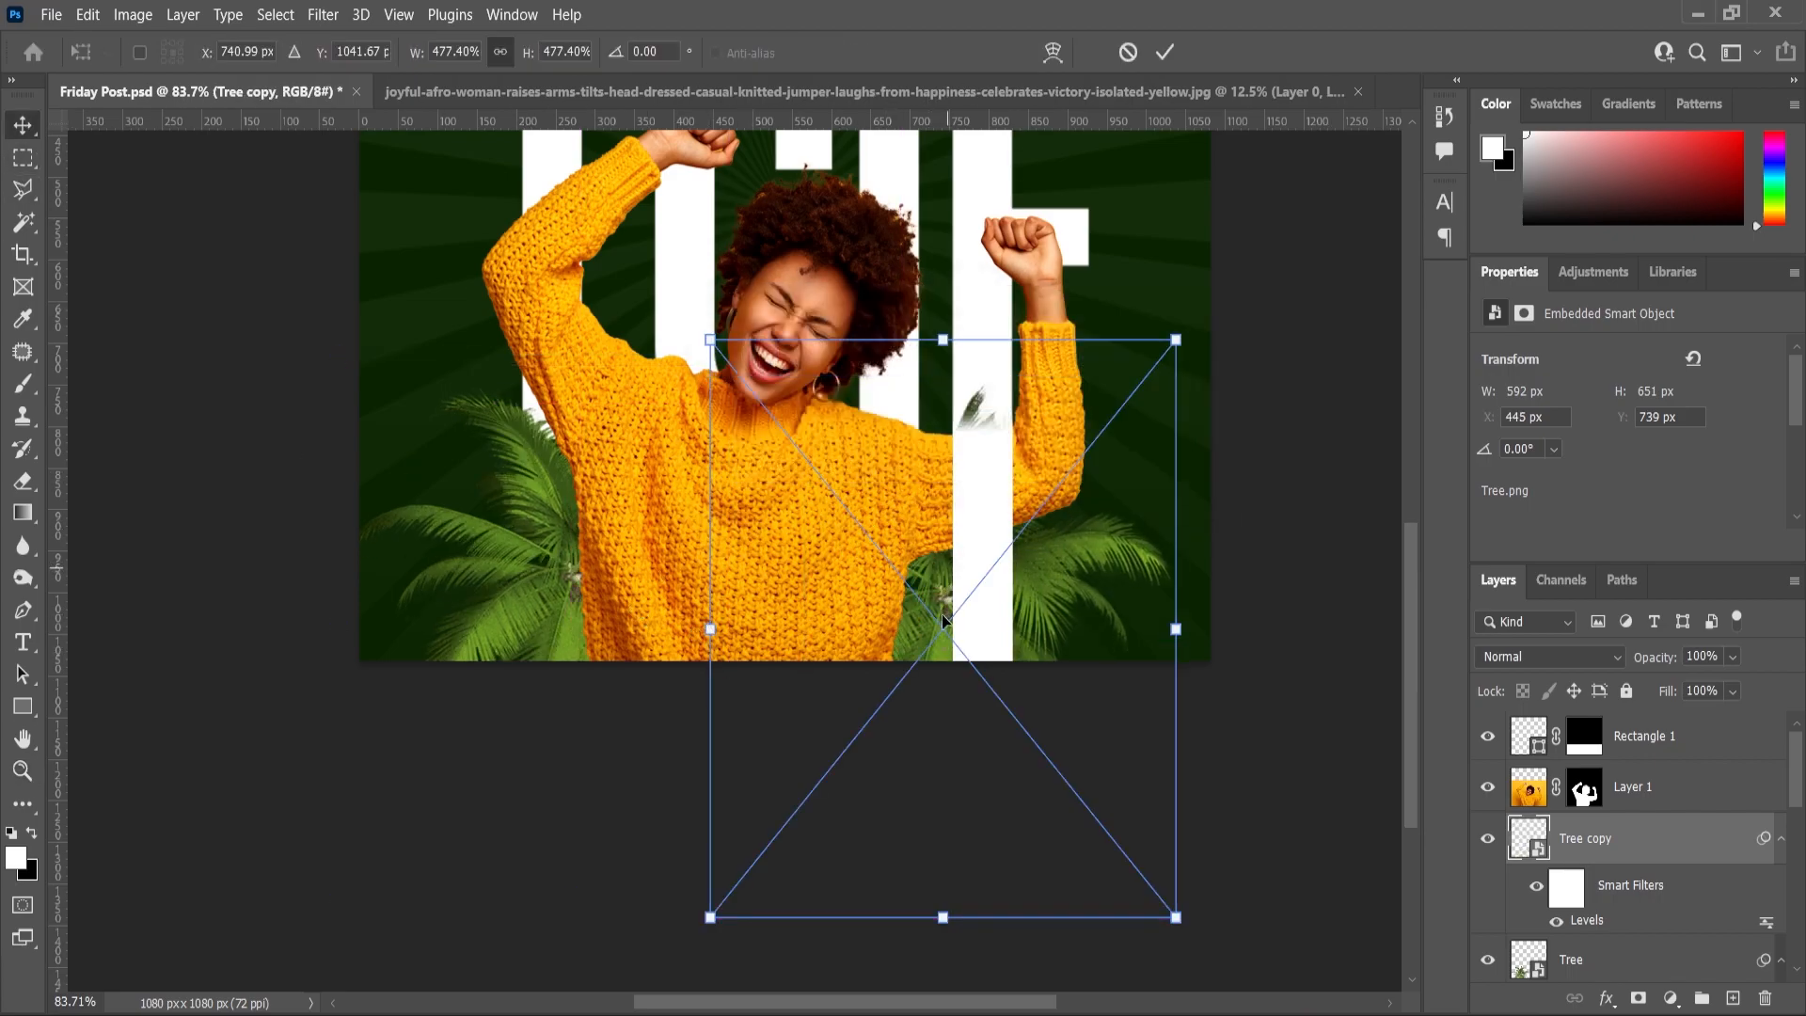
right_click(963, 648)
left_click(1019, 607)
left_click_drag(937, 611, 875, 591)
key("Return")
Scale the flipped tree copy up to about 550.41% and reposition it behind the woman
key("z")
scroll(911, 449, "up", 3)
key("v")
left_click(1178, 318)
left_click(983, 423)
left_click_drag(1178, 273, 1248, 207)
left_click_drag(927, 623, 944, 630)
key("Return")
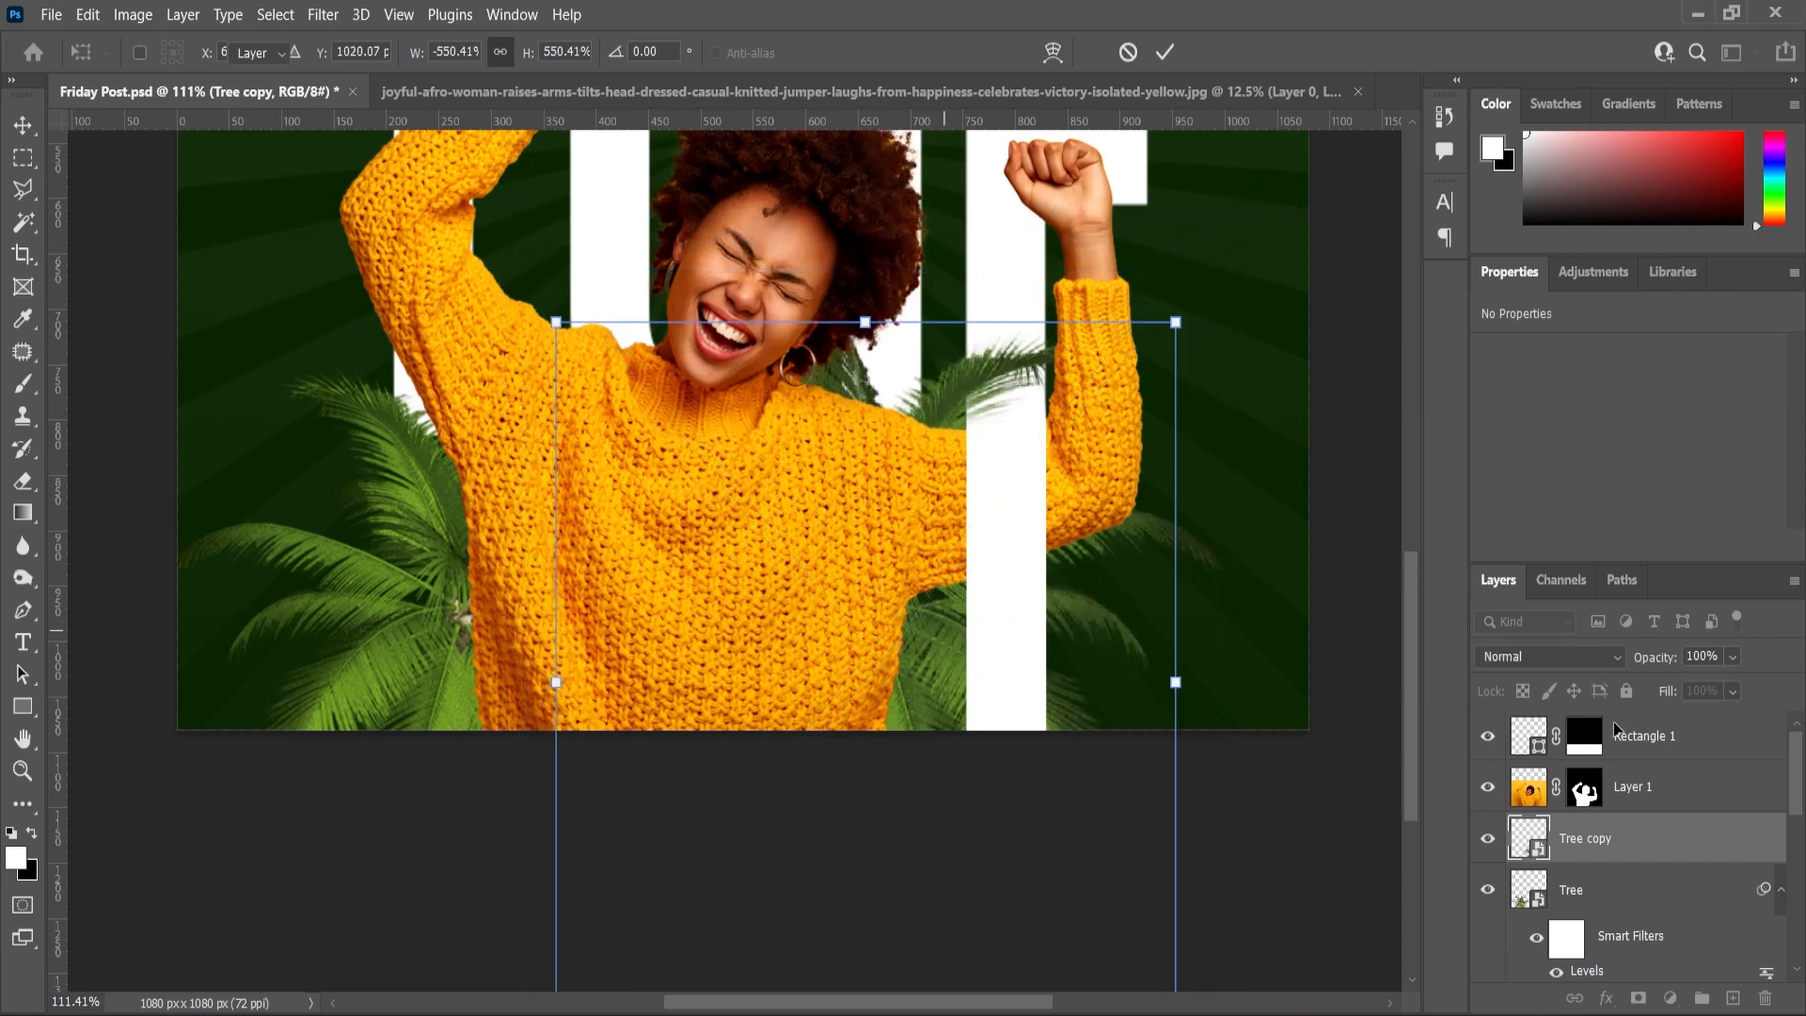
Mask the tree copy and paint out its fronds above the woman's shoulder and across the lettering with an 80 px soft black brush
left_click(23, 383)
scroll(888, 405, "up", 2)
key("bracketleft")
key("bracketleft")
key("bracketleft")
key("bracketleft")
key("bracketleft")
key("bracketleft")
key("bracketleft")
key("bracketleft")
key("bracketleft")
key("bracketleft")
key("bracketleft")
key("bracketleft")
key("bracketleft")
key("bracketleft")
key("bracketleft")
key("bracketleft")
key("bracketleft")
key("bracketleft")
key("bracketleft")
key("bracketleft")
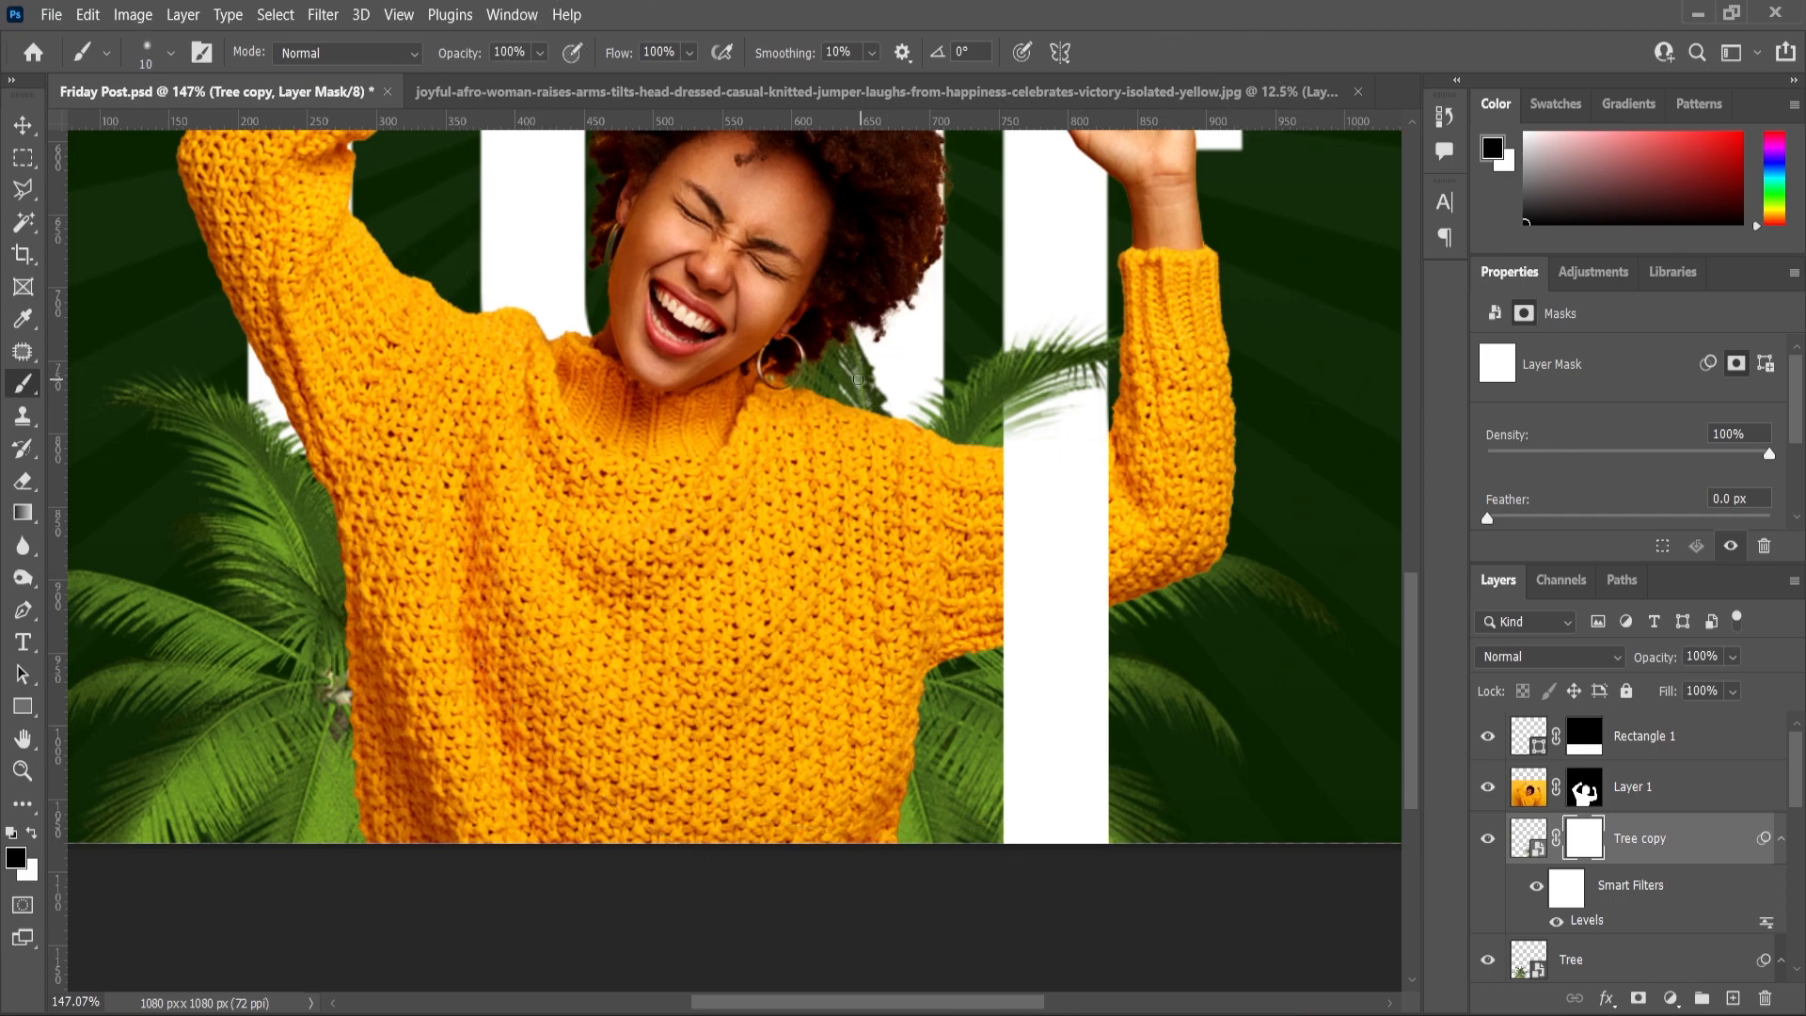
left_click_drag(1019, 355, 934, 465)
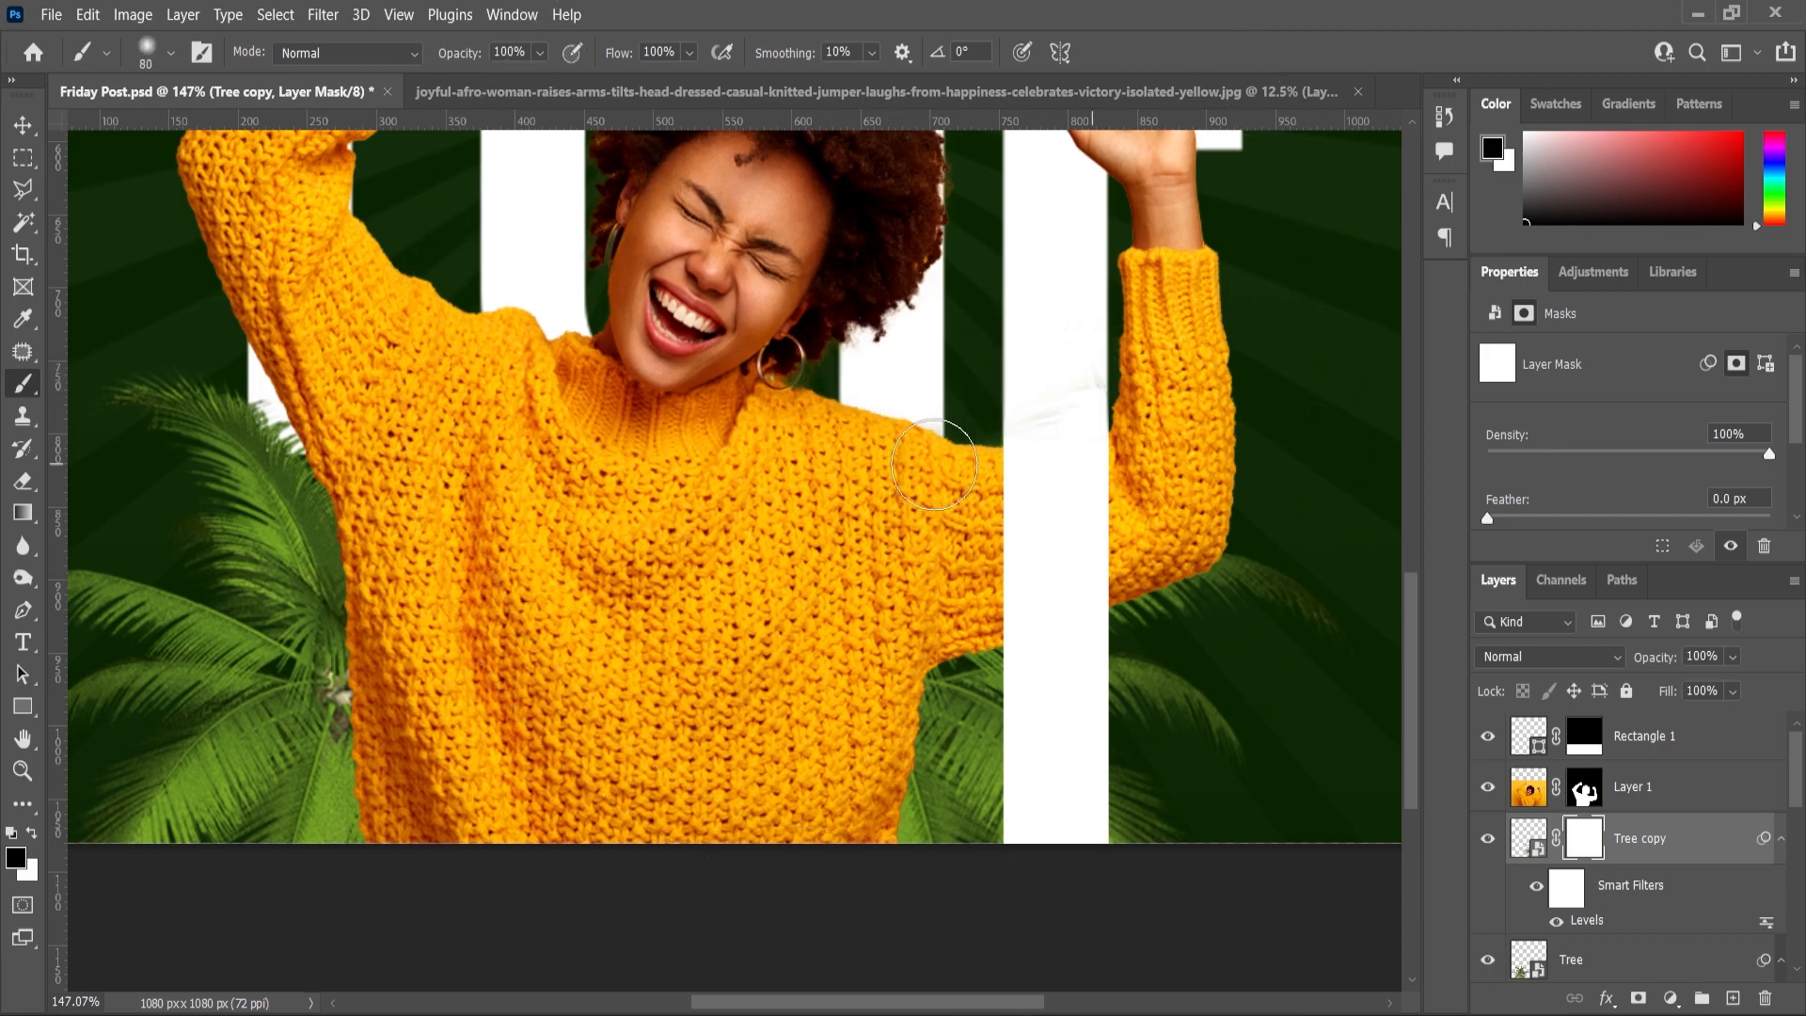
scroll(1023, 420, "down", 5)
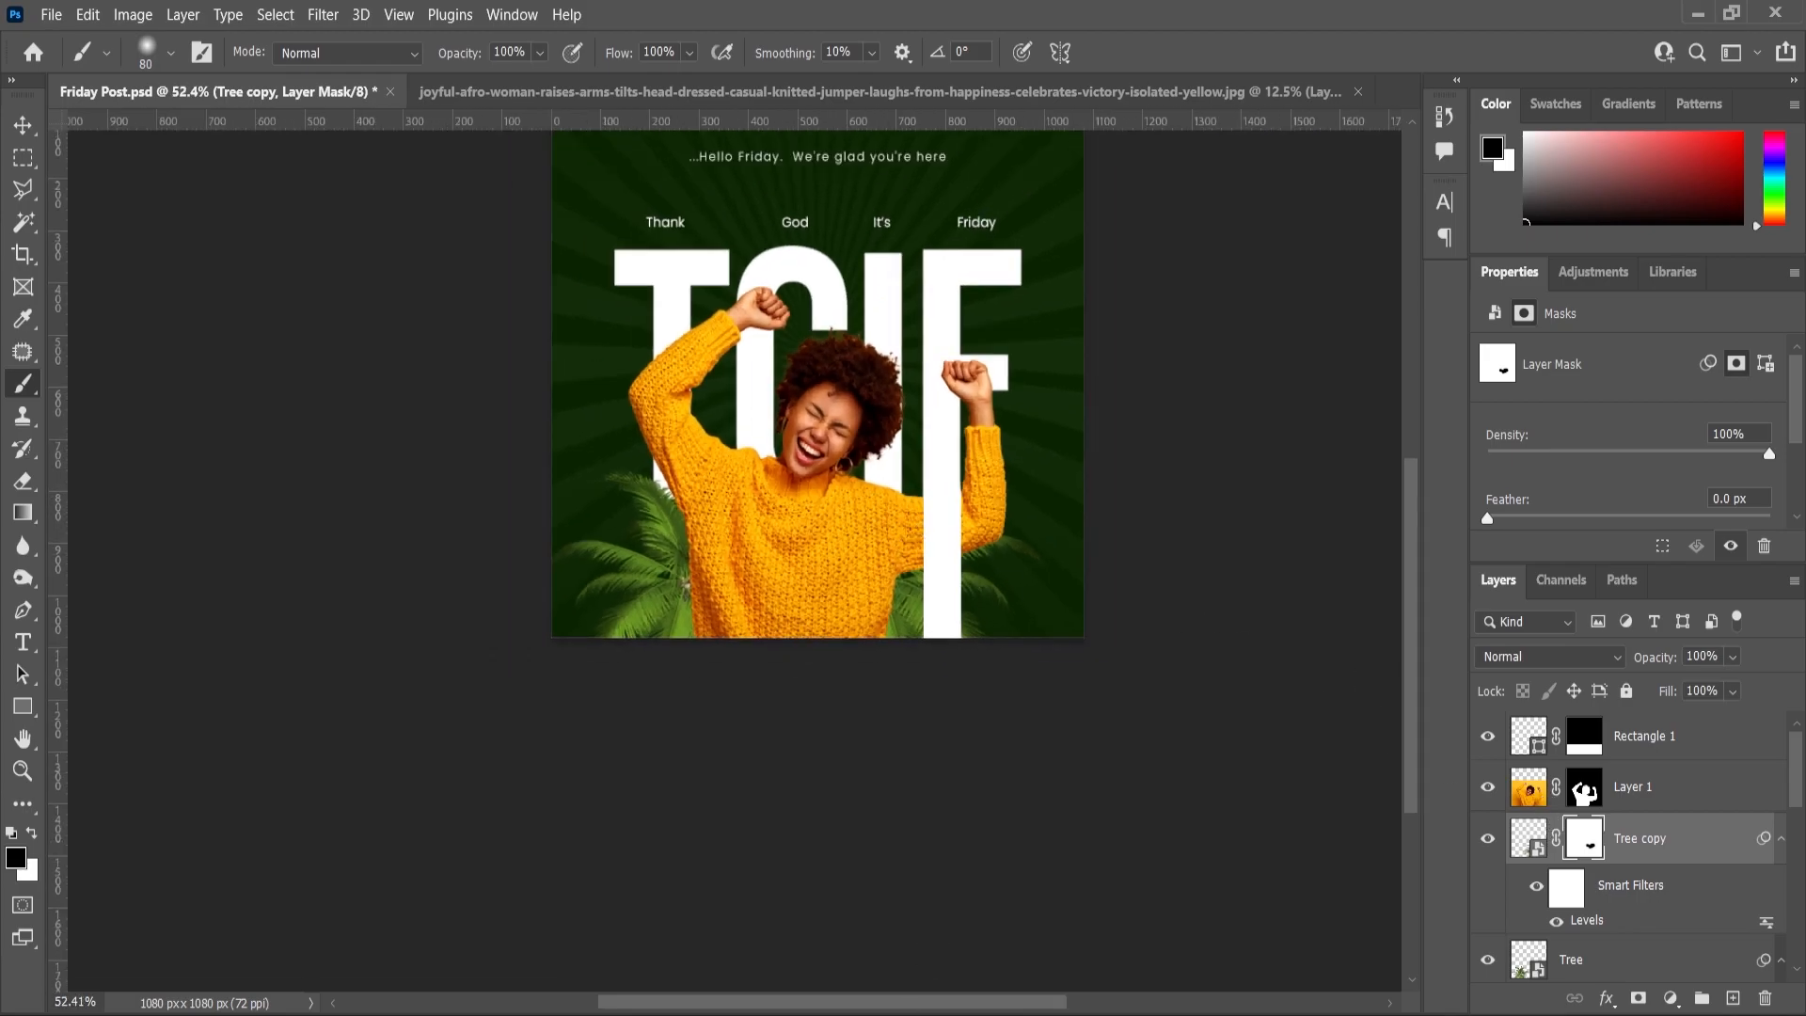
Place the orange lens flare image beneath the woman's layer and set its blend mode to Screen
key("alt+Tab")
left_click_drag(795, 279, 802, 548)
left_click(1614, 657)
left_click(1524, 595)
Scale the lens flare to about 20.42% and position it behind the woman's raised arm and head
left_click_drag(1087, 663, 967, 538)
scroll(769, 362, "up", 3)
left_click_drag(776, 376, 717, 425)
scroll(823, 282, "up", 1)
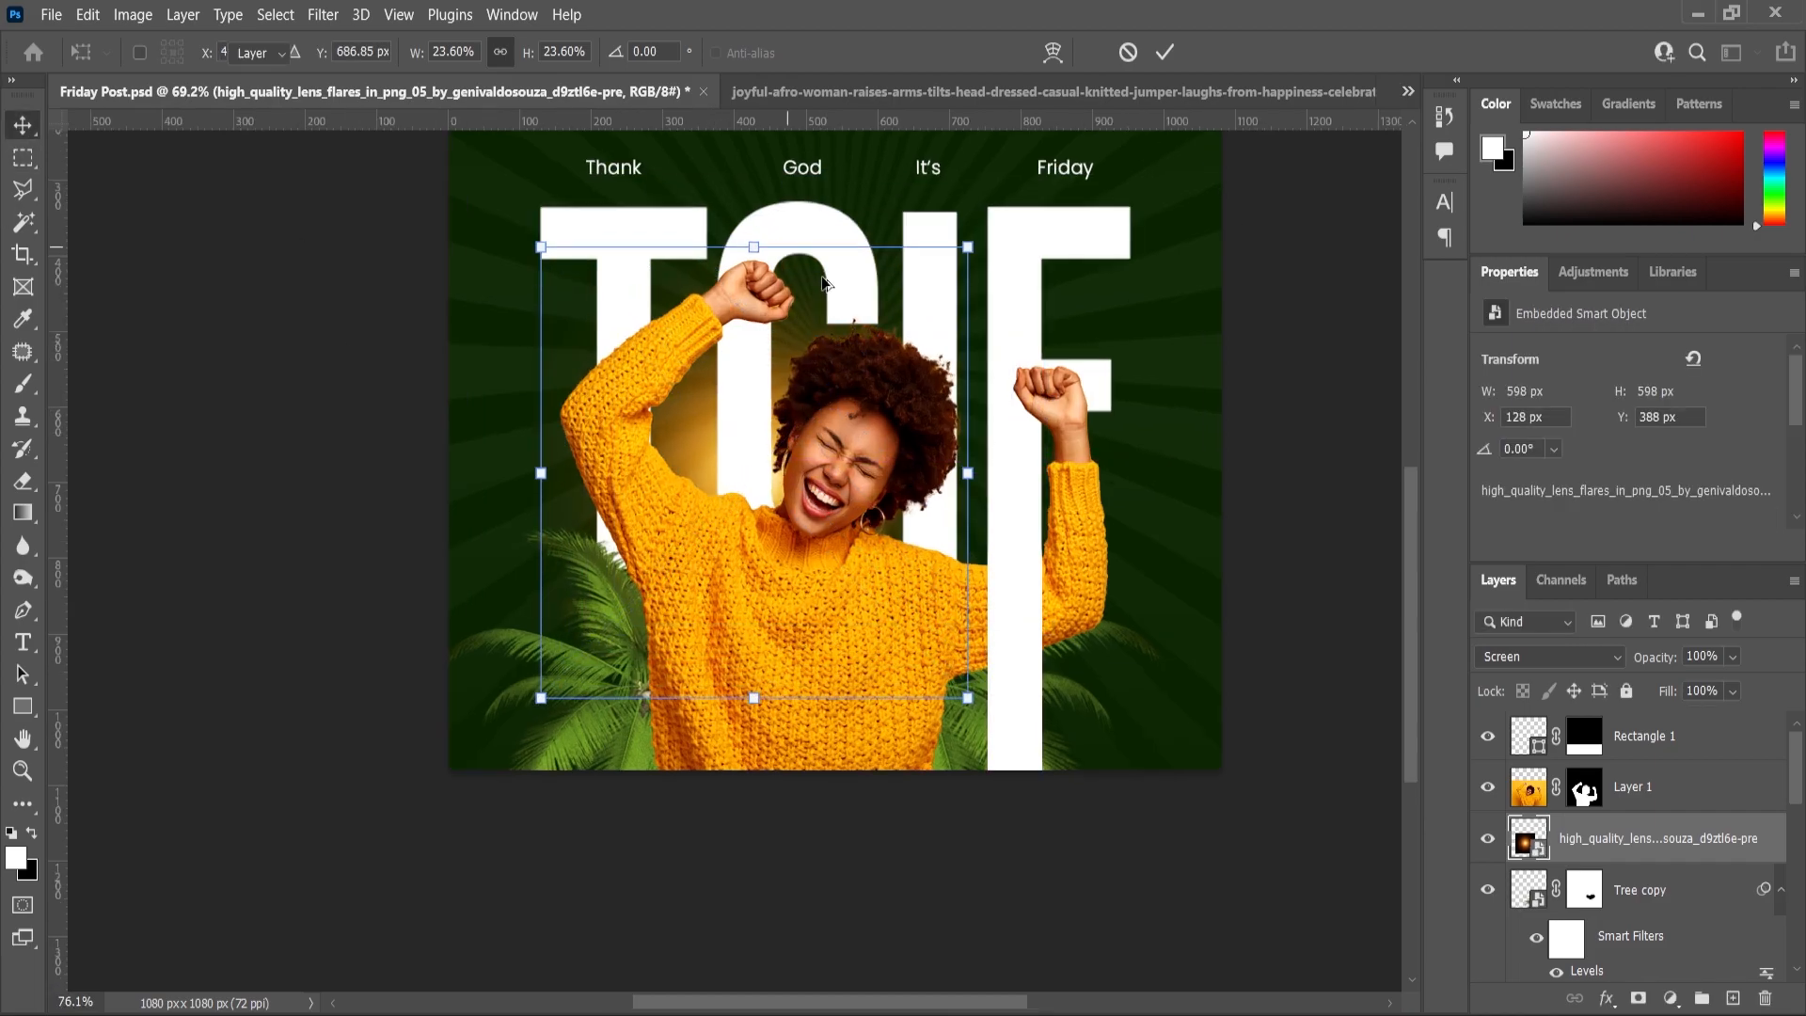
scroll(823, 282, "up", 3)
left_click_drag(1038, 234, 1040, 336)
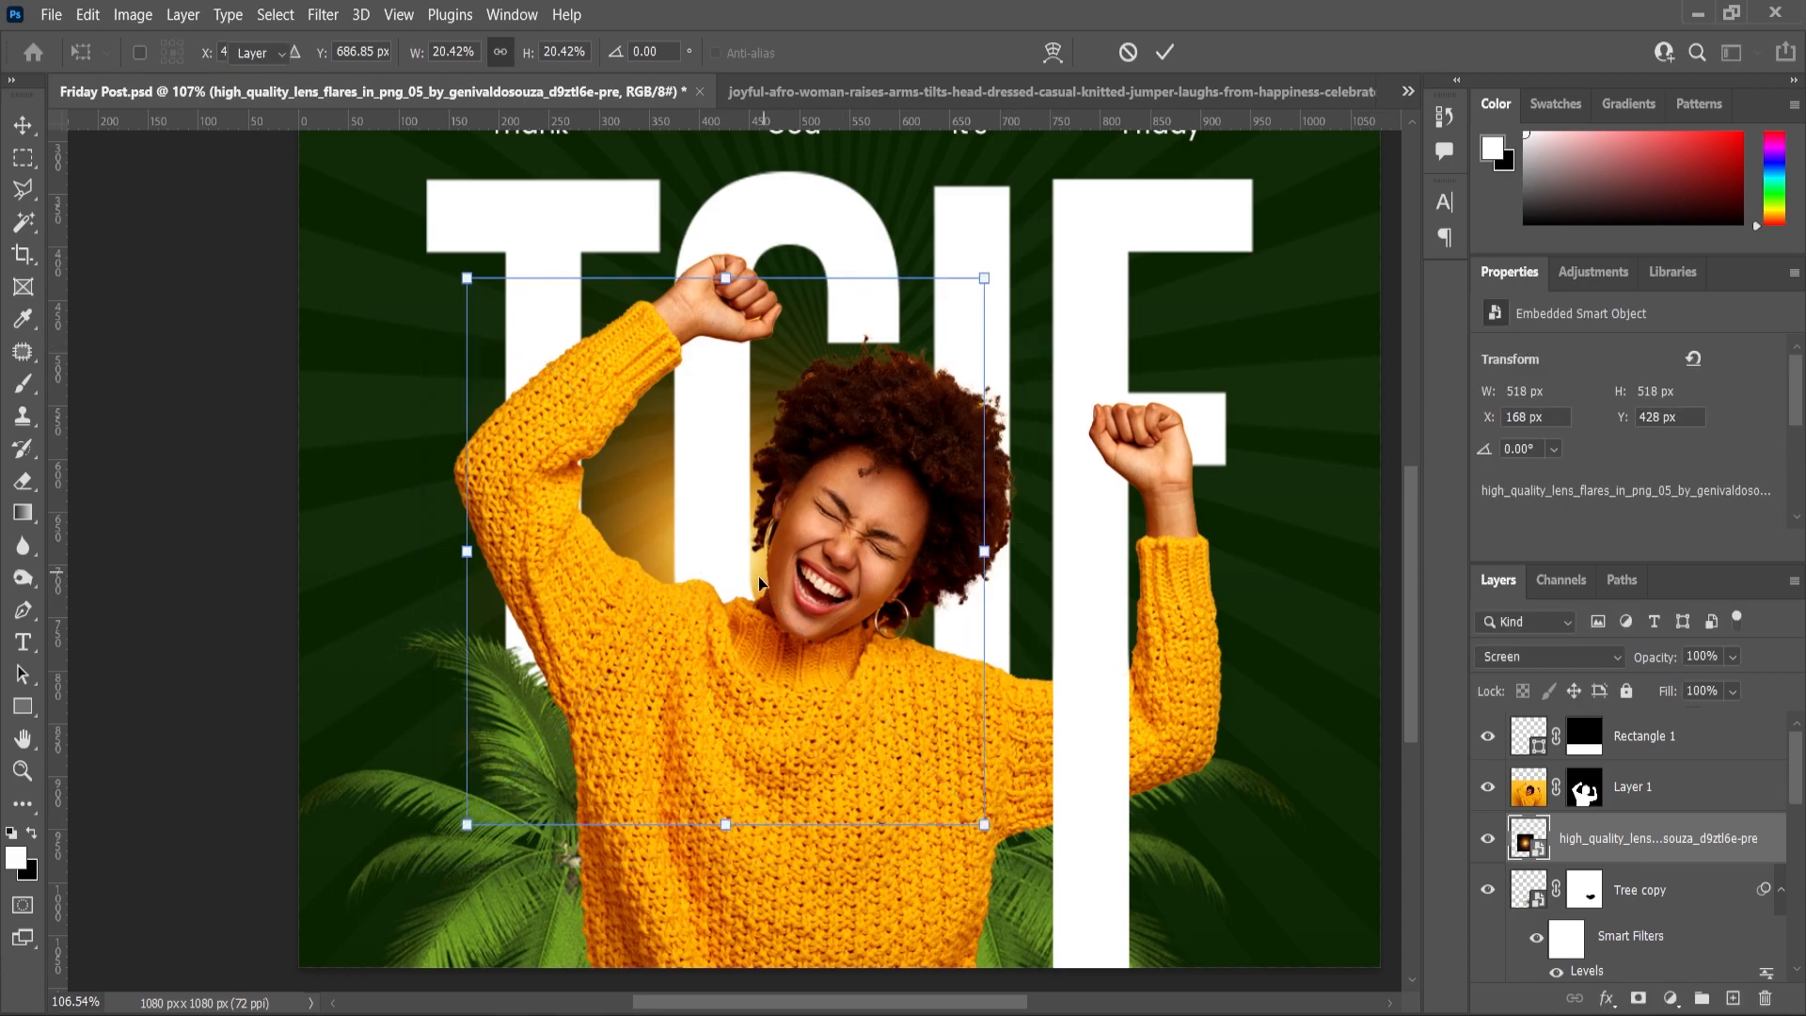
key("Return")
scroll(764, 579, "up", 4)
left_click_drag(779, 552, 781, 589)
scroll(87, 597, "down", 5)
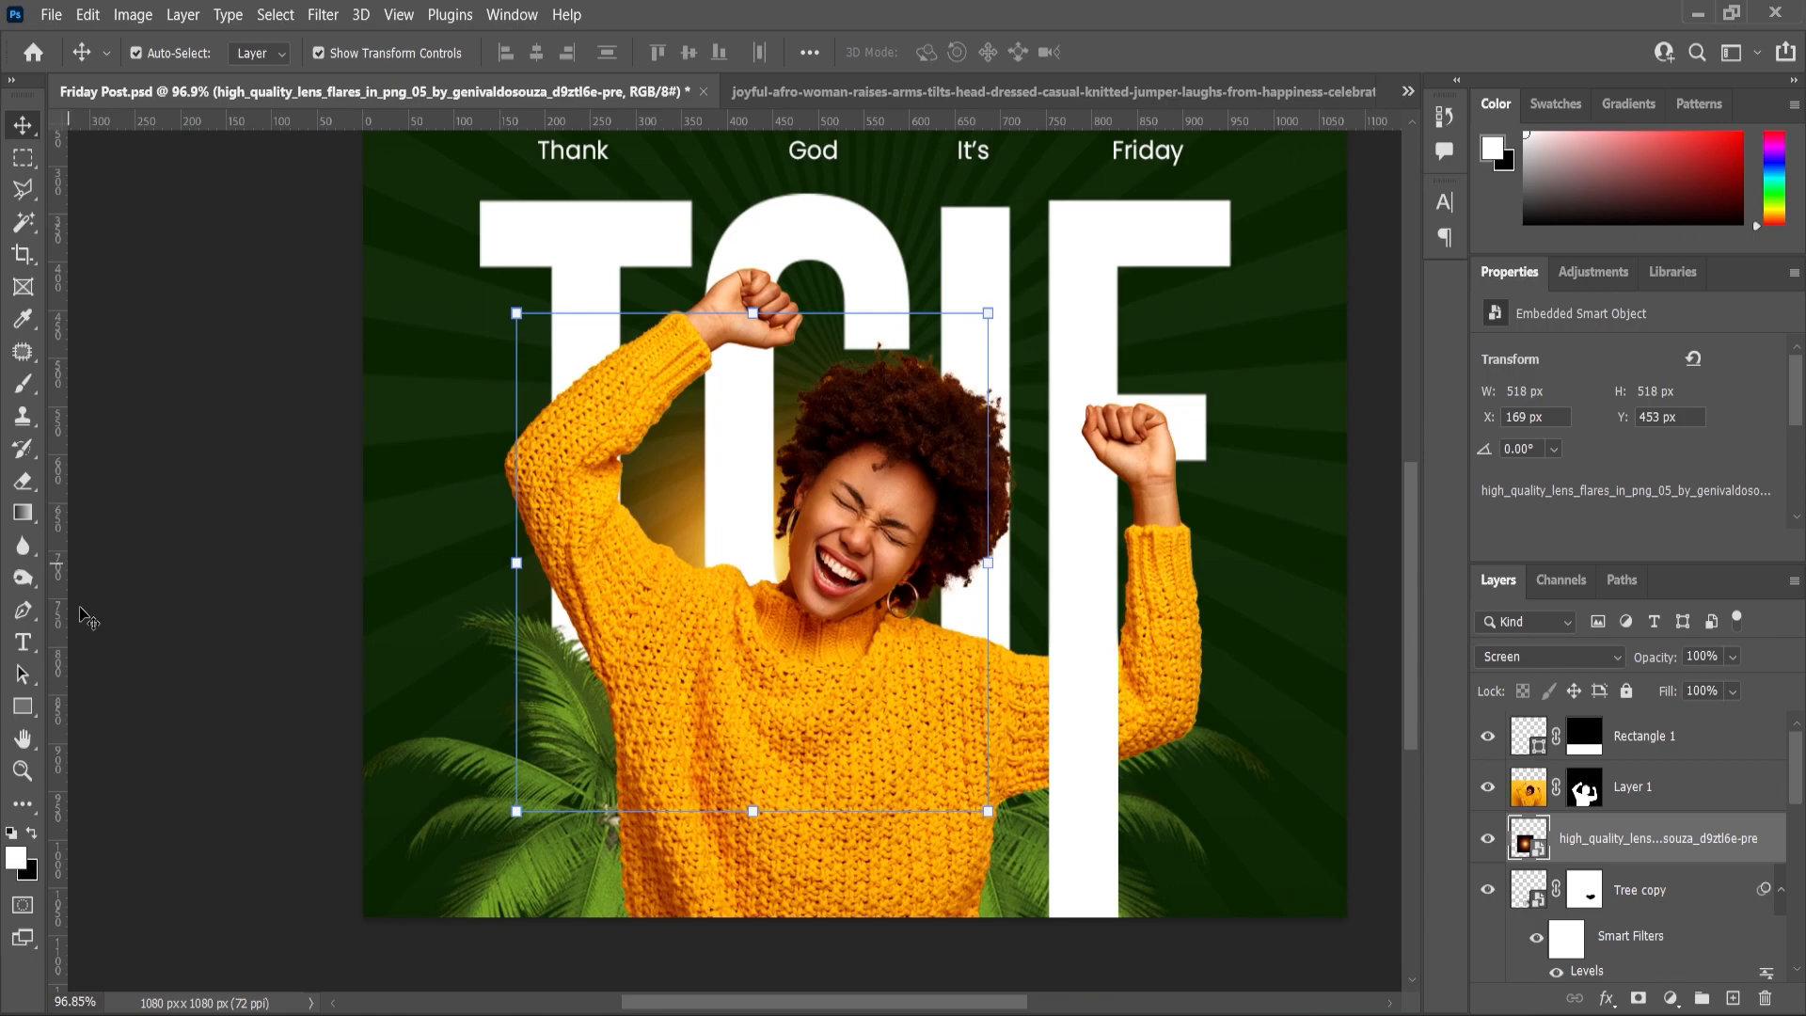
Apply Levels to the lens flare layer with input levels of 19, 1 and 237
left_click(20, 768)
scroll(504, 548, "up", 2)
scroll(595, 510, "down", 1)
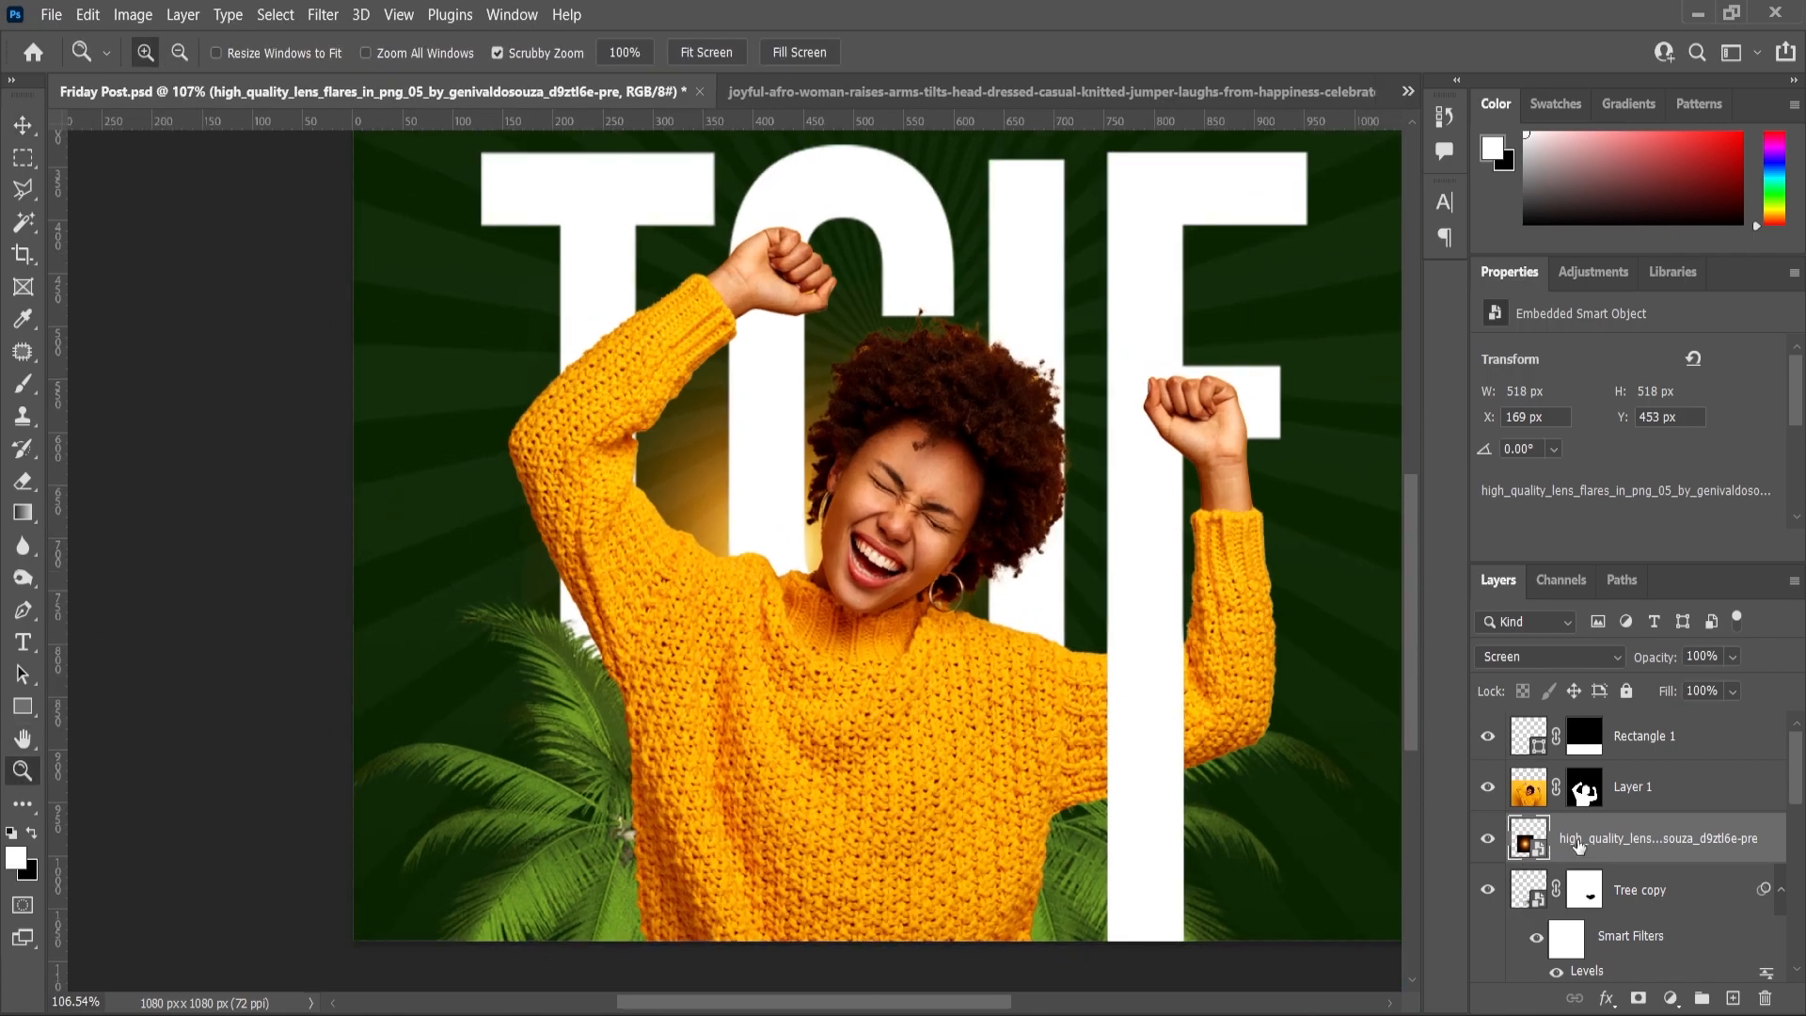
left_click(132, 15)
mouse_move(164, 73)
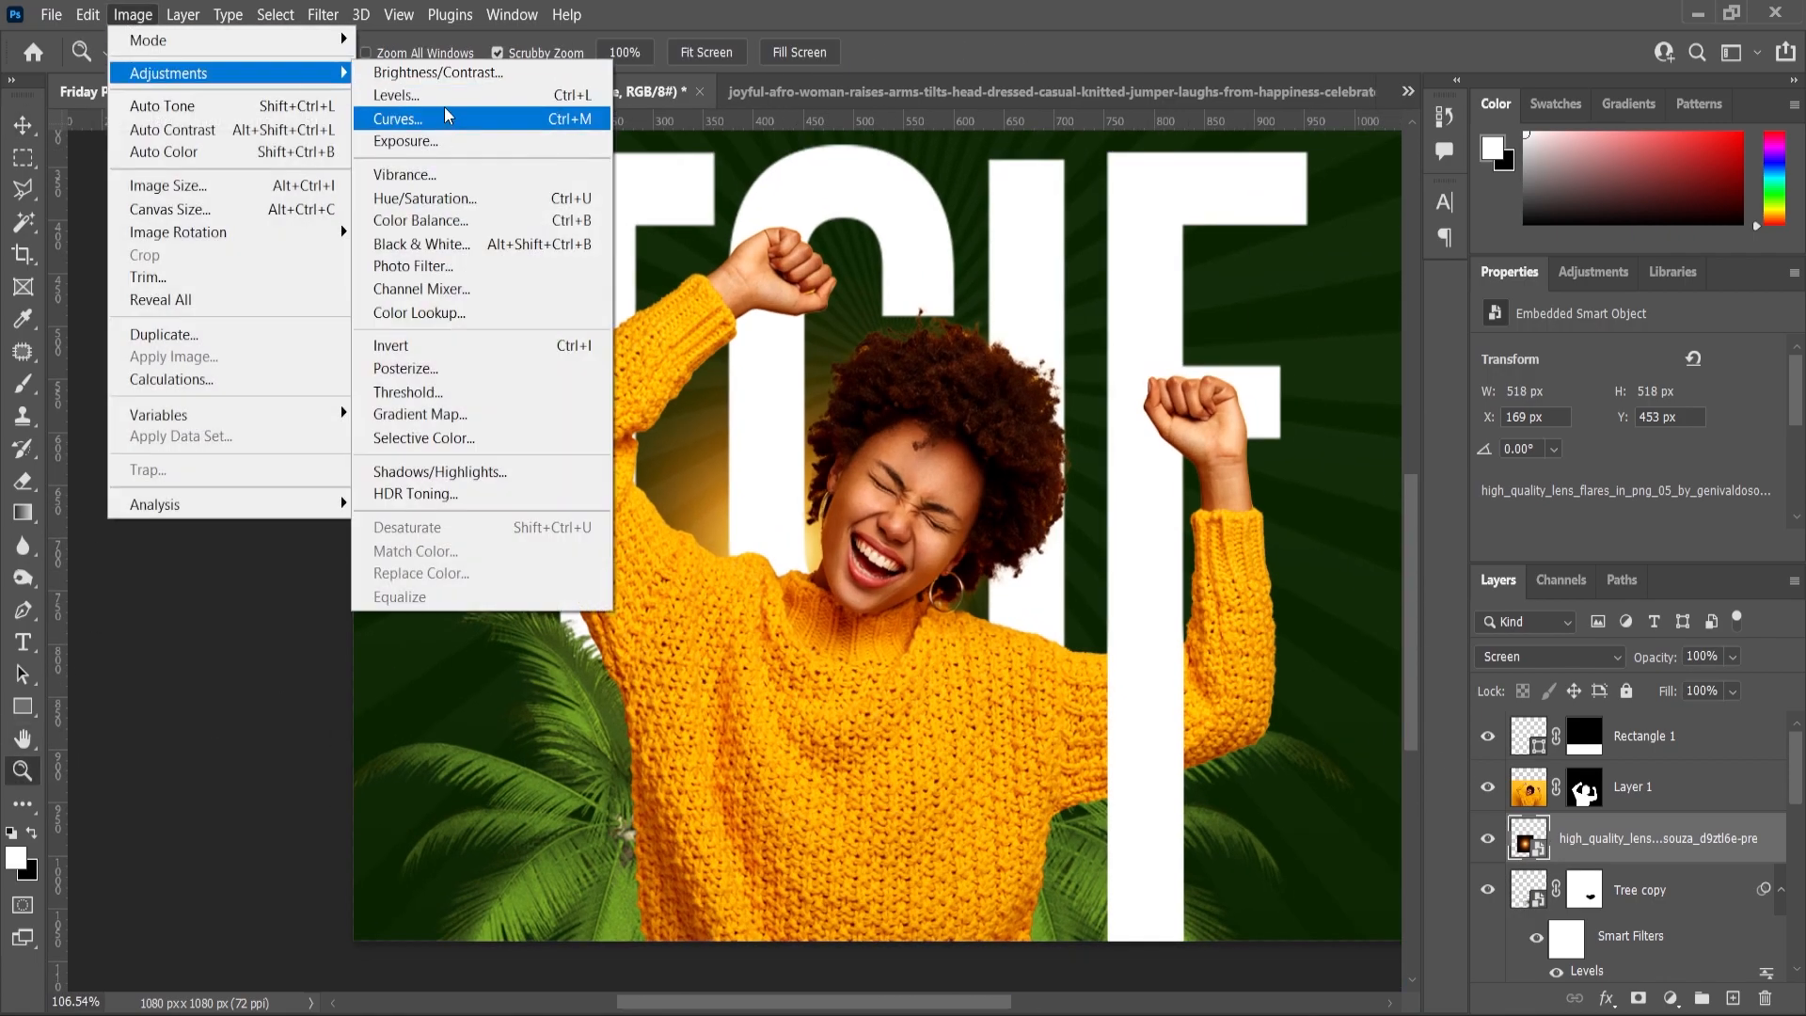
left_click(440, 95)
left_click_drag(827, 162, 1154, 178)
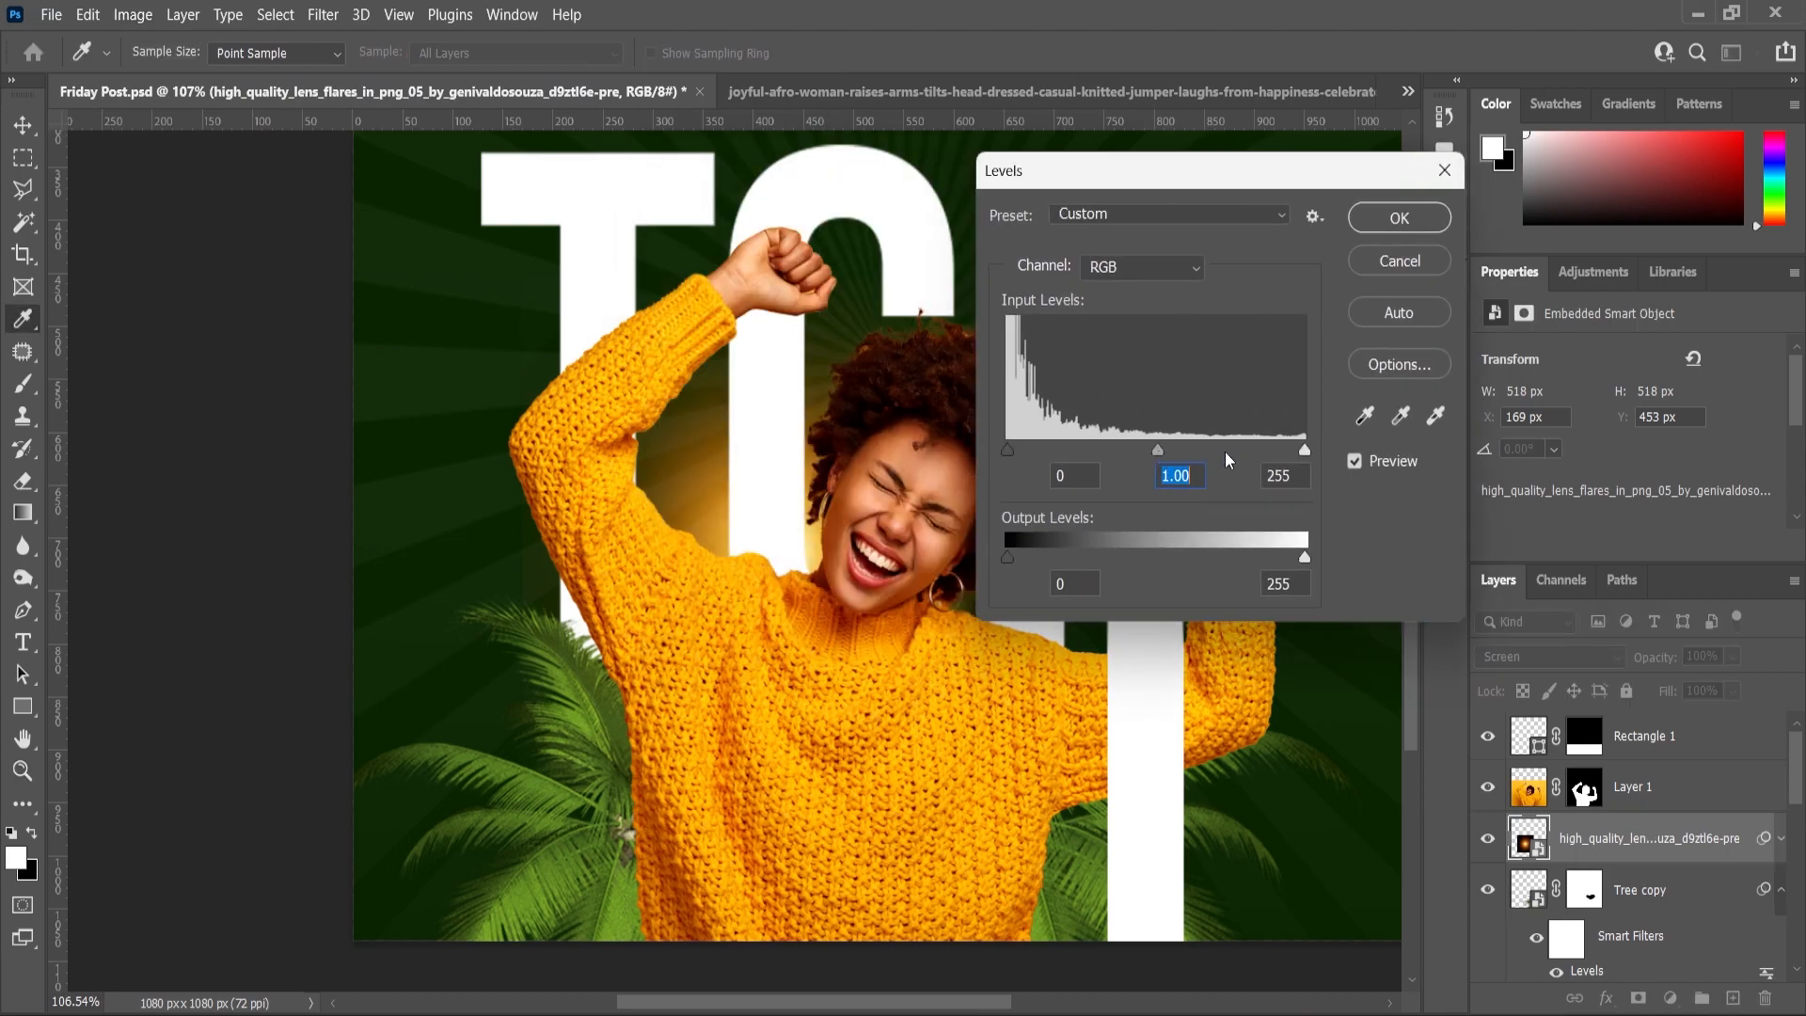
left_click_drag(1303, 451, 1283, 452)
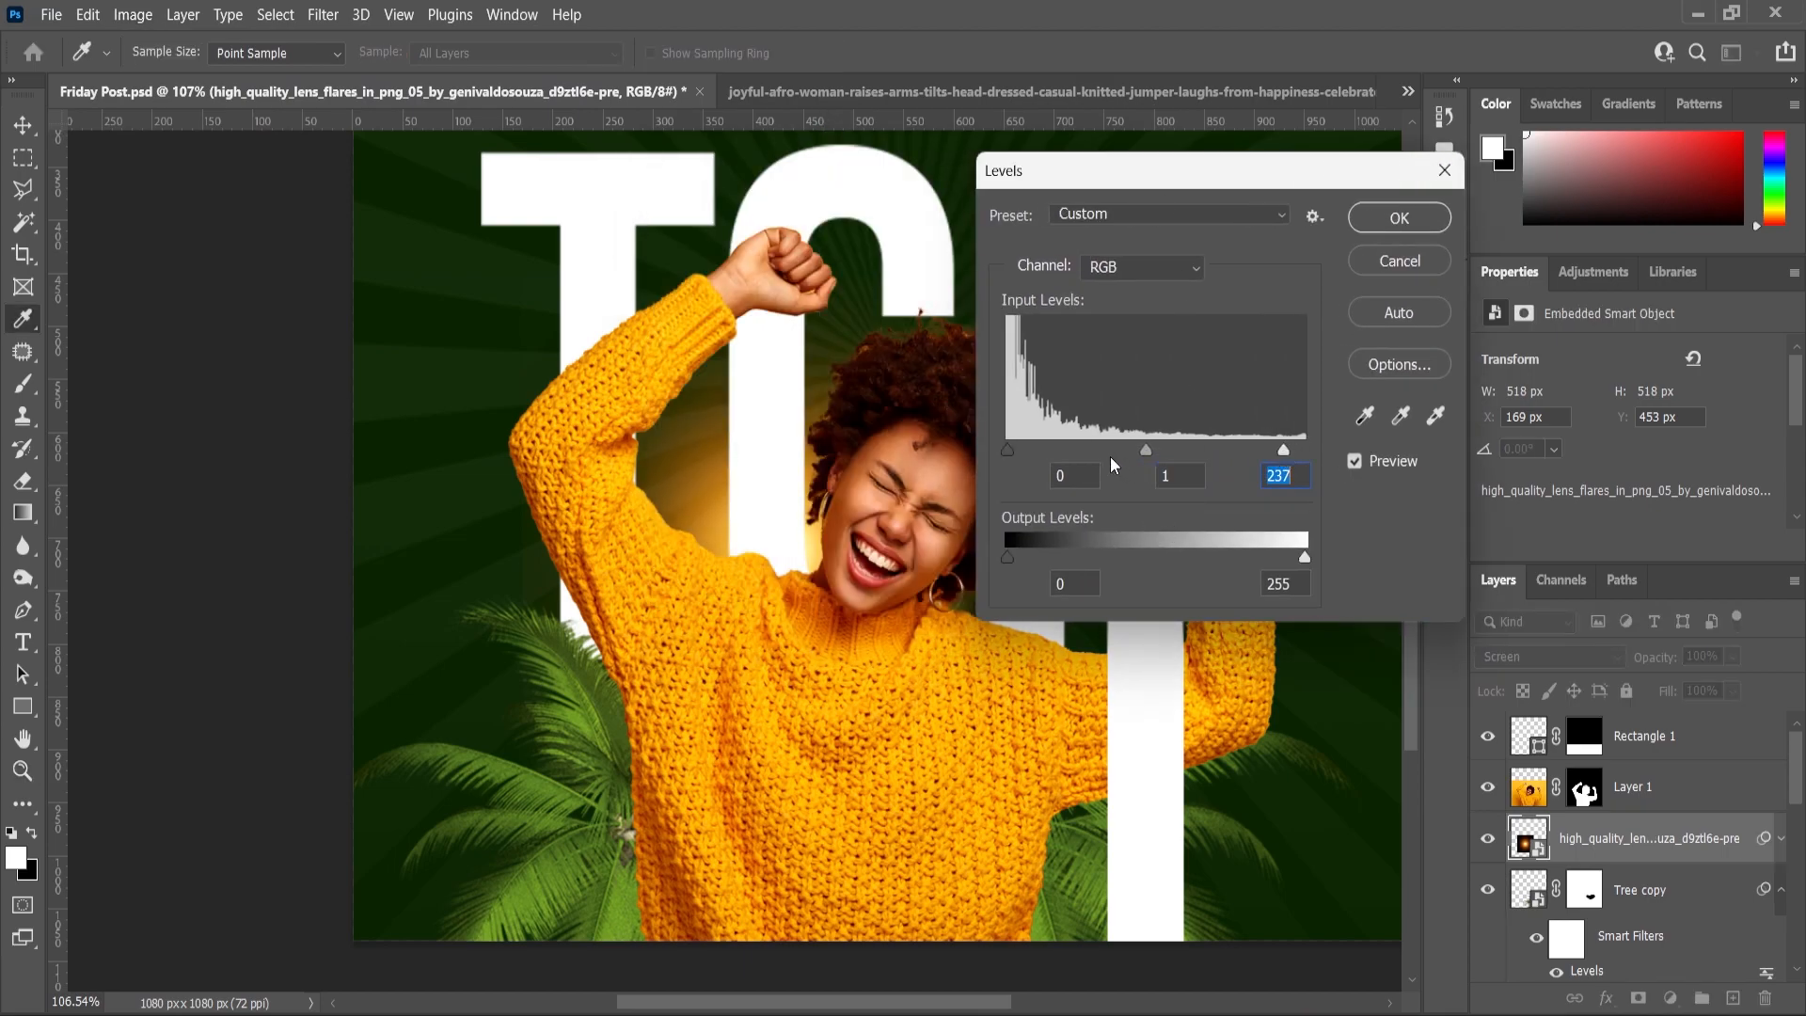
left_click_drag(1008, 450, 1030, 455)
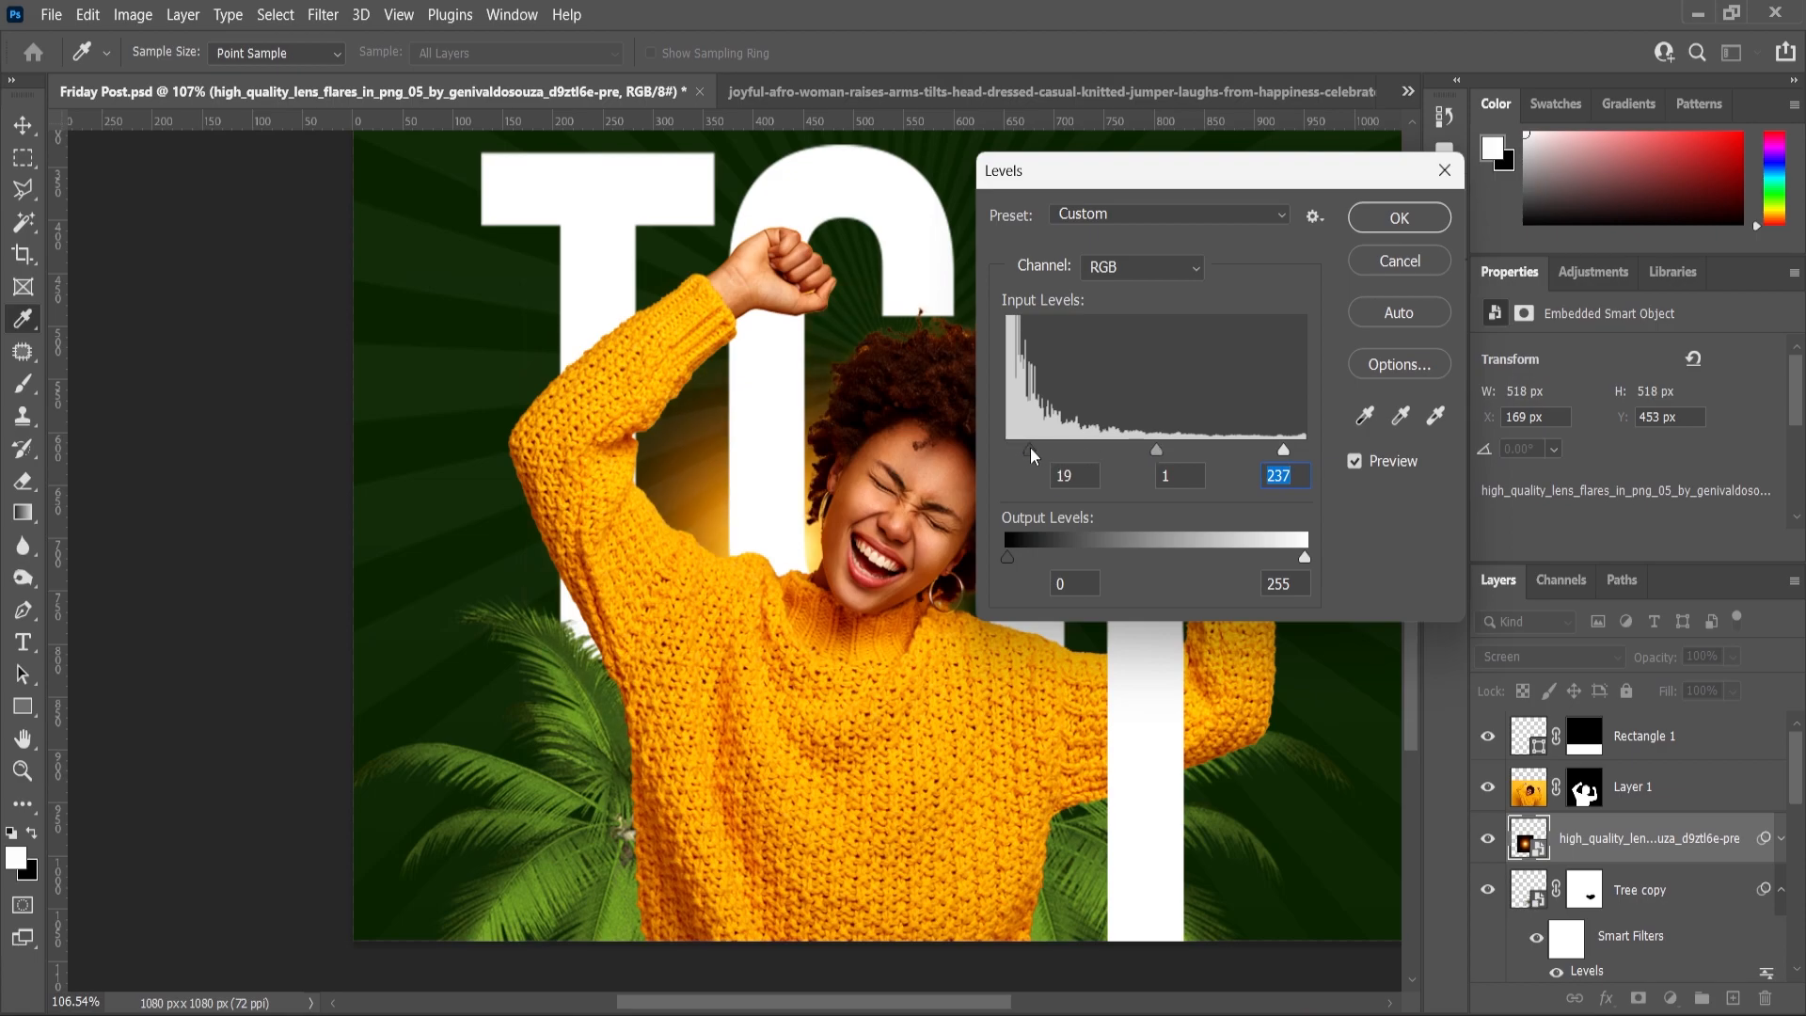
left_click(1395, 221)
Place Parrot.png in the canvas's upper left corner beside the greeting, scaled to about 32.56%
scroll(783, 494, "down", 8)
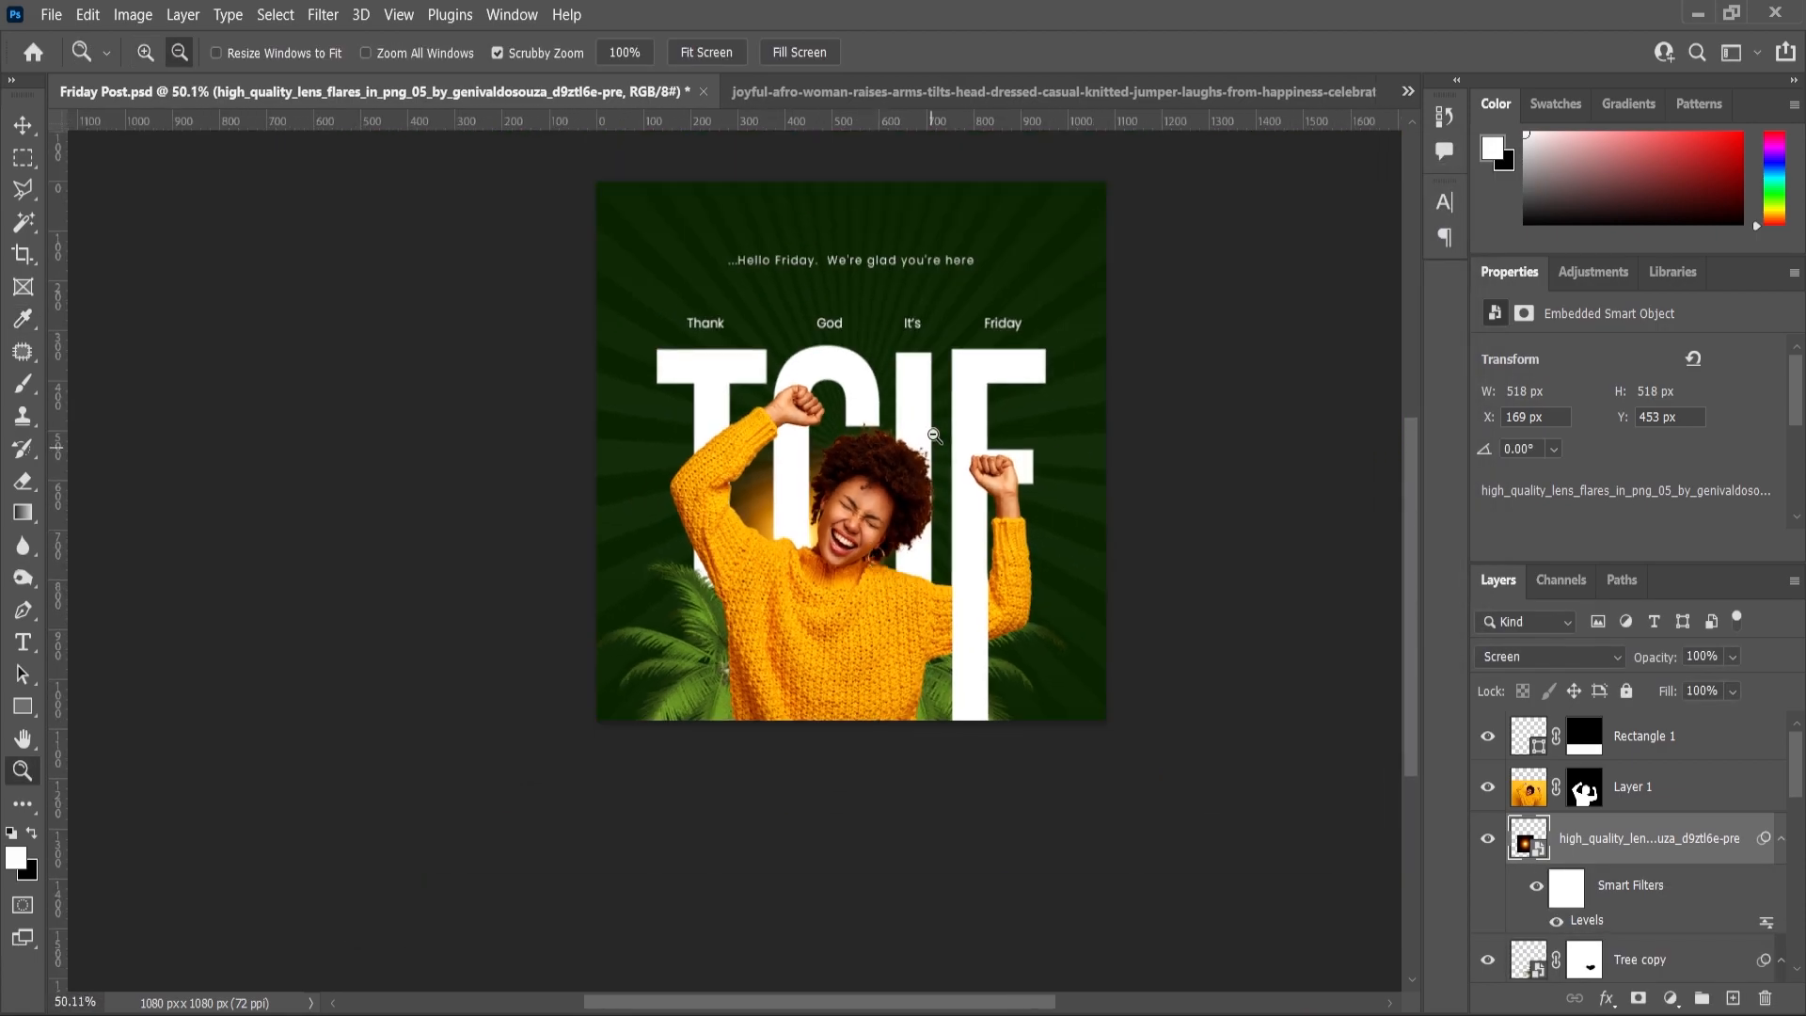
scroll(926, 428, "up", 1)
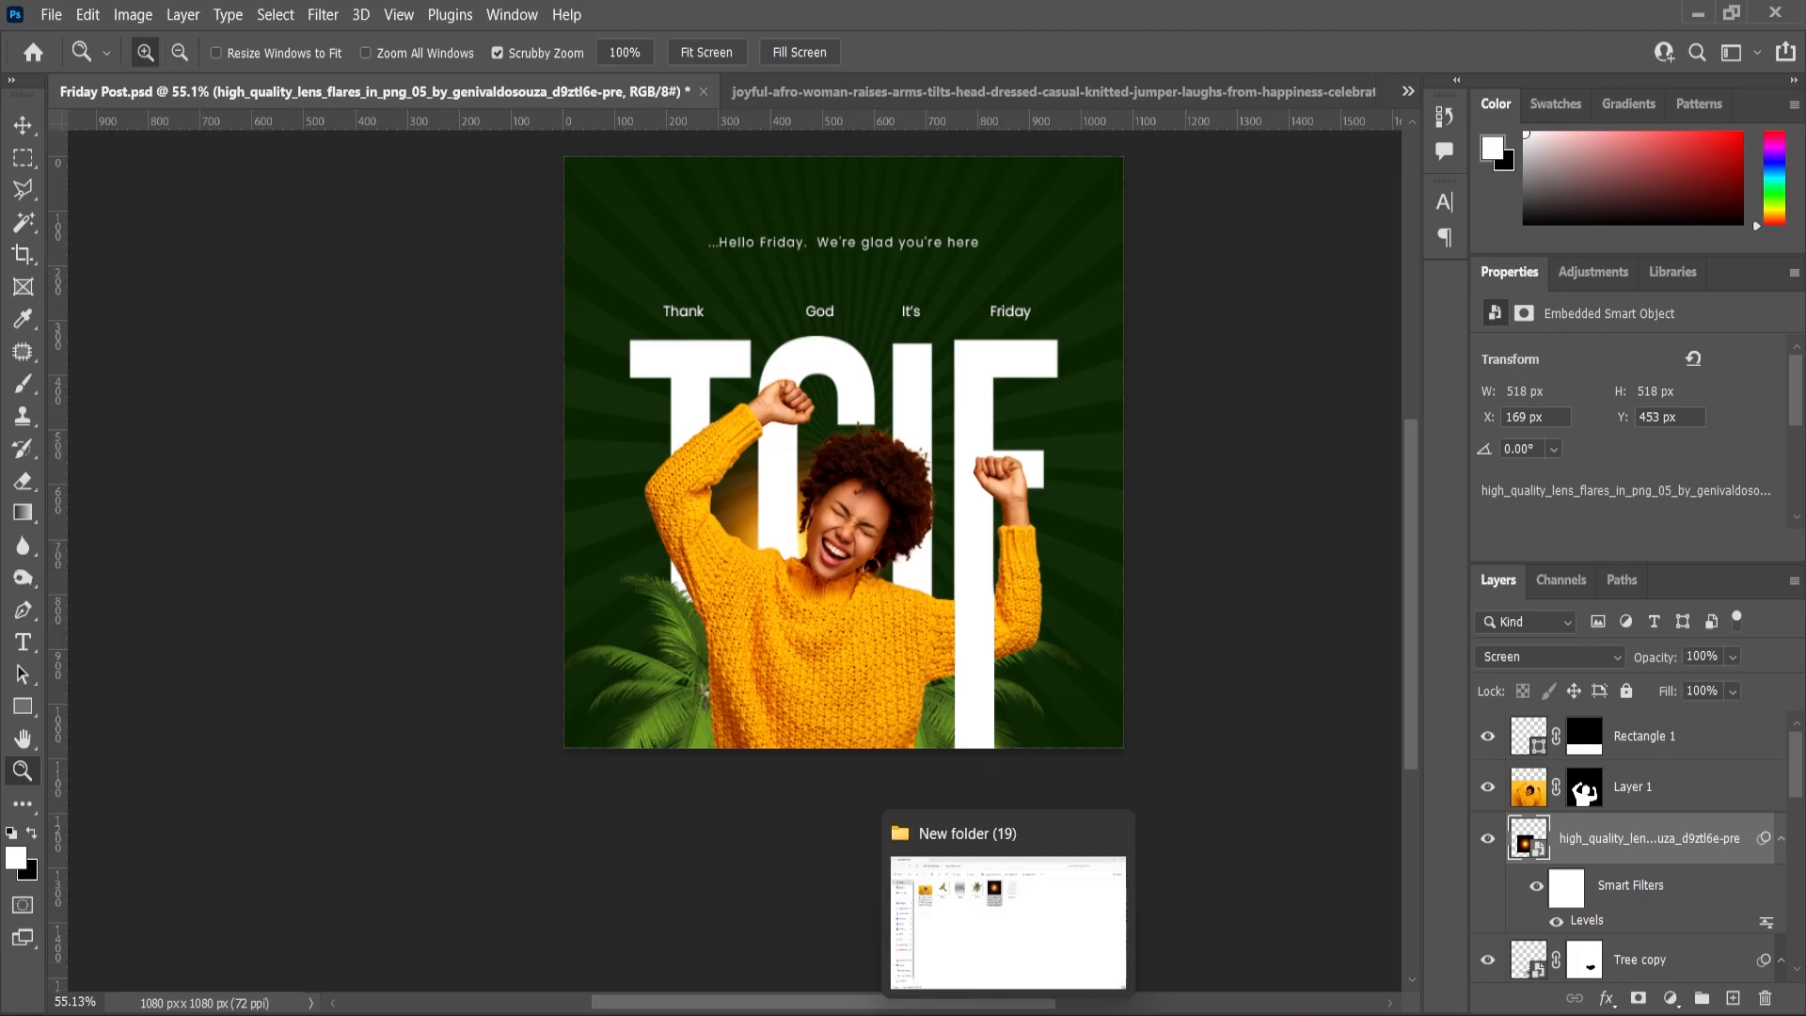
left_click(1011, 1014)
left_click_drag(399, 246, 1194, 602)
left_click_drag(1036, 252, 690, 228)
left_click_drag(637, 292, 621, 246)
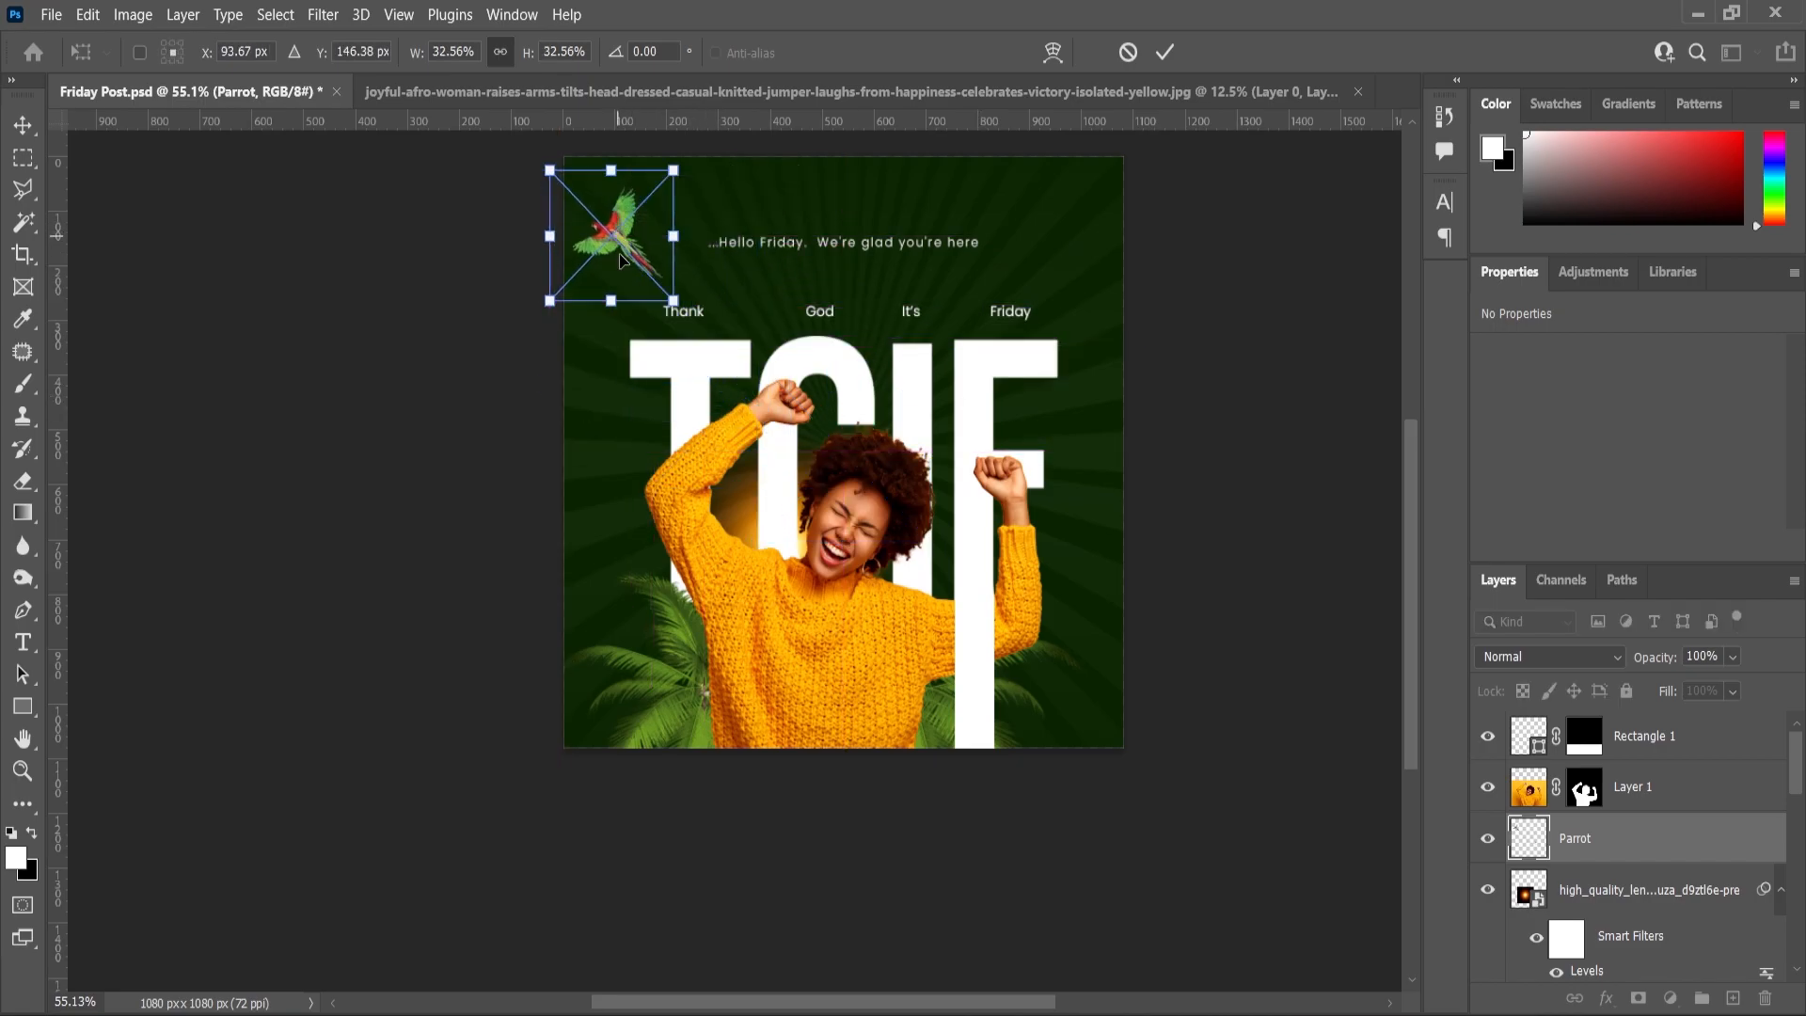
Apply Levels to the parrot layer with a midtone input of 0.86
left_click(27, 777)
scroll(816, 395, "up", 3)
scroll(817, 395, "down", 3)
scroll(614, 203, "up", 5)
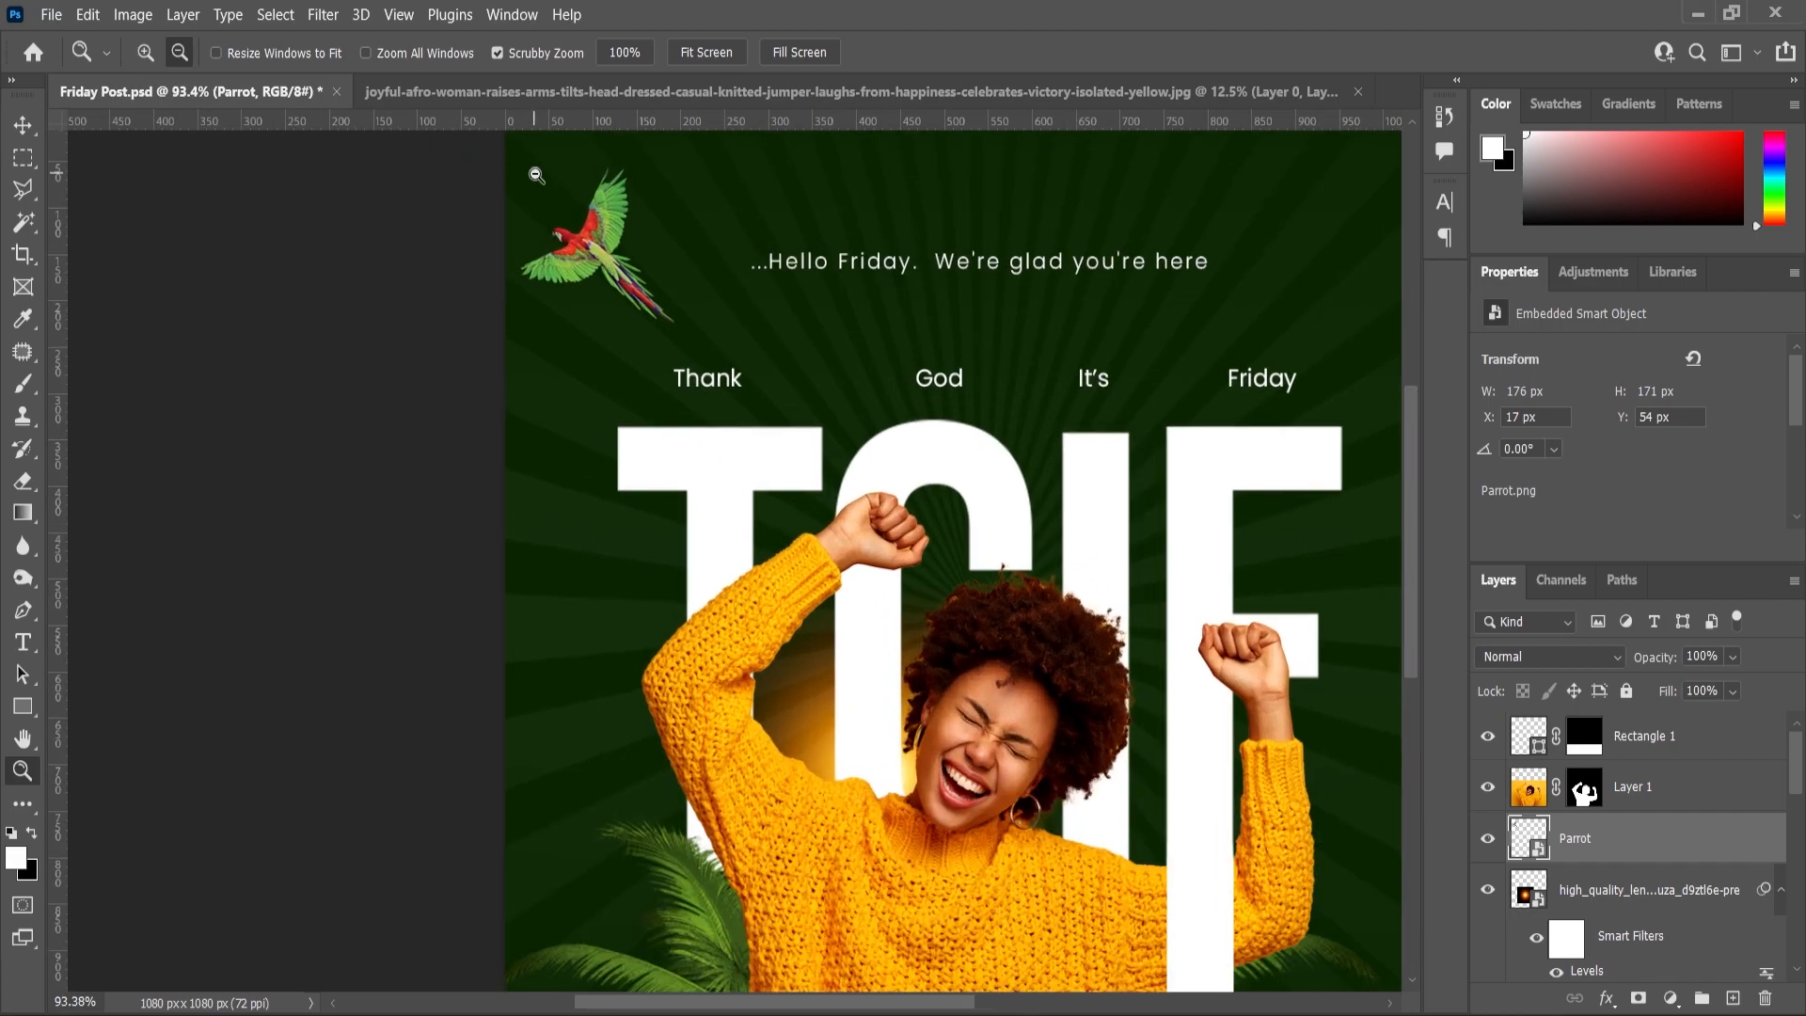
left_click(132, 14)
mouse_move(161, 69)
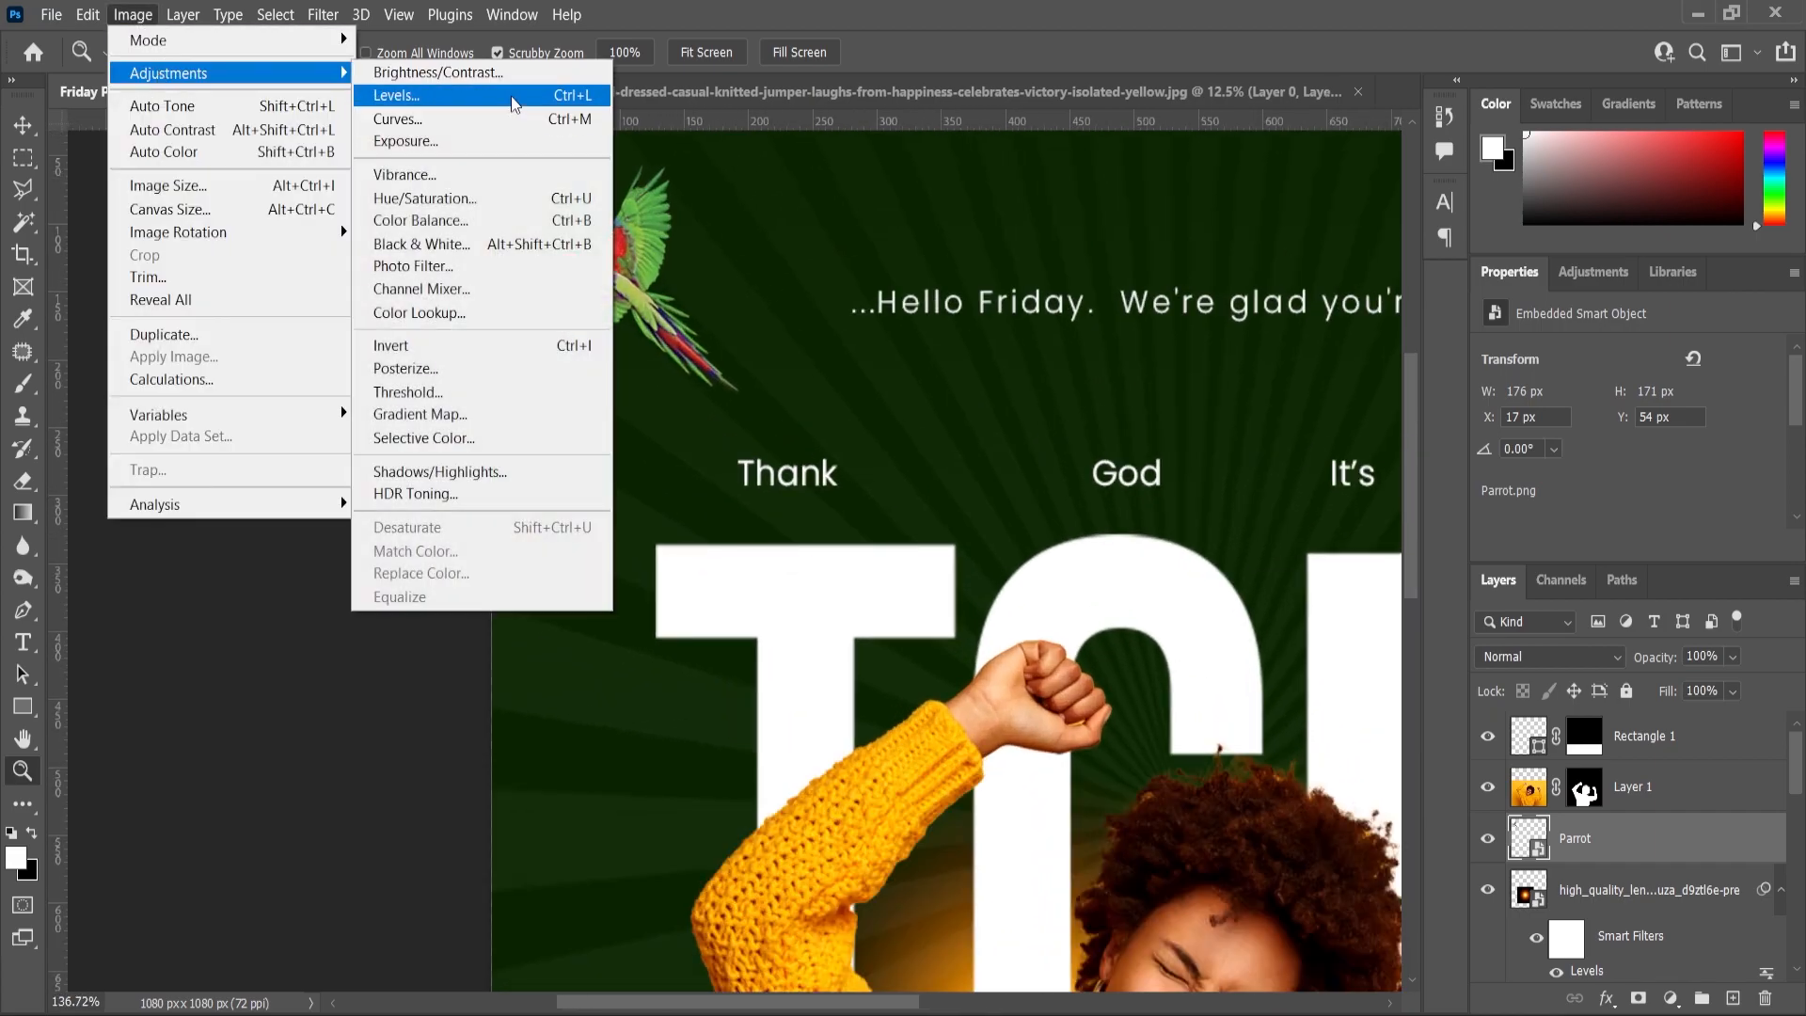
left_click(395, 93)
left_click_drag(1152, 448, 1171, 451)
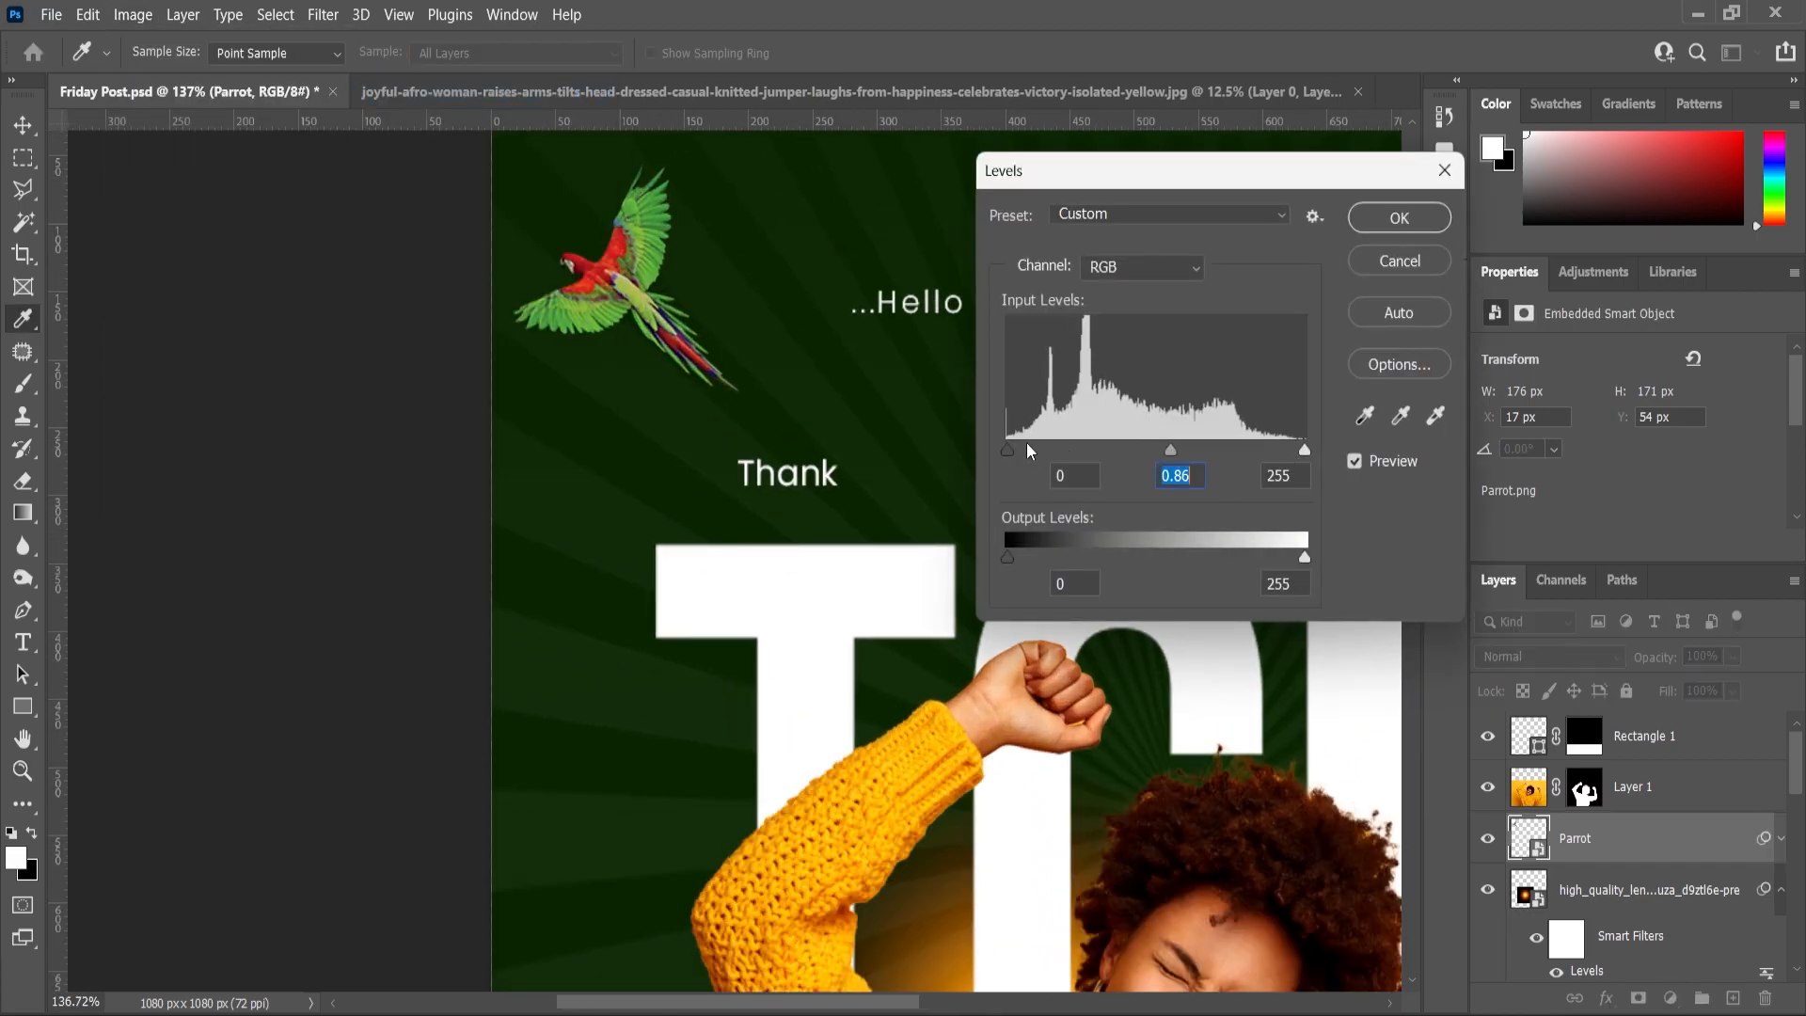
left_click(1399, 217)
scroll(1322, 888, "down", 5)
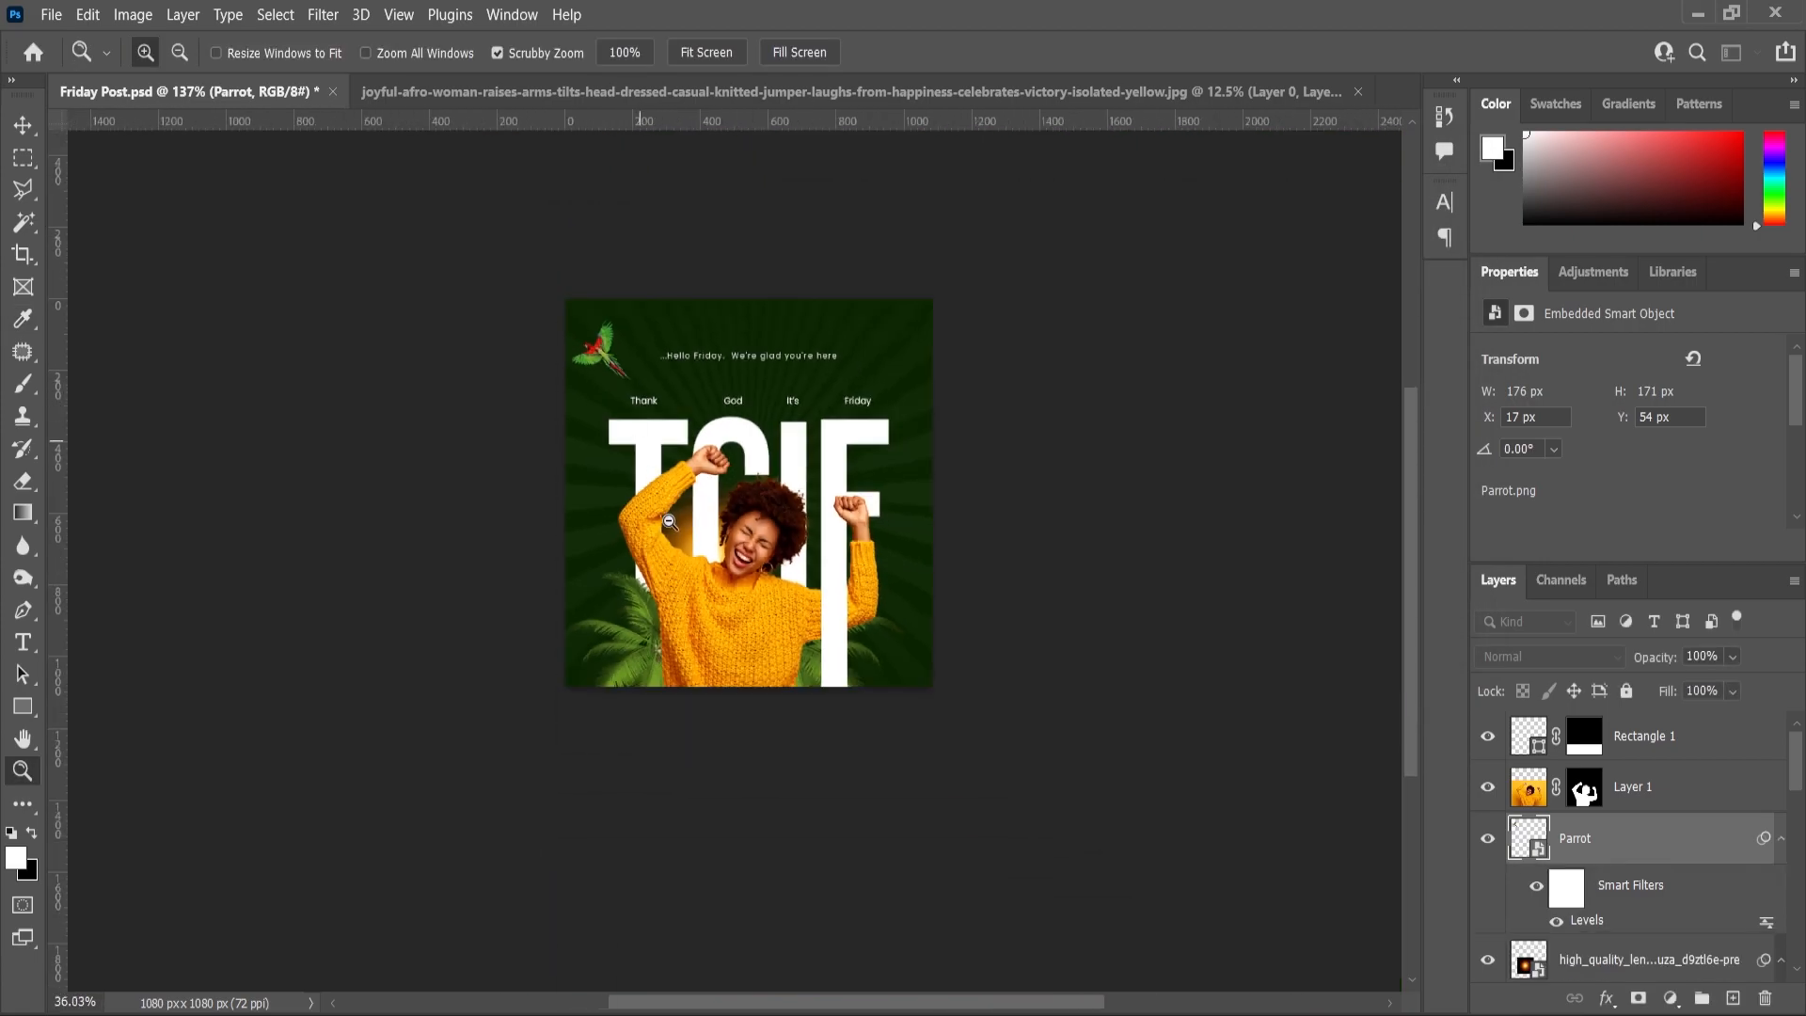
Nudge the TGIF lettering and the white rectangle extending the F's stem up together by 12 px
scroll(1322, 888, "up", 2)
scroll(729, 658, "up", 6)
scroll(729, 658, "down", 2)
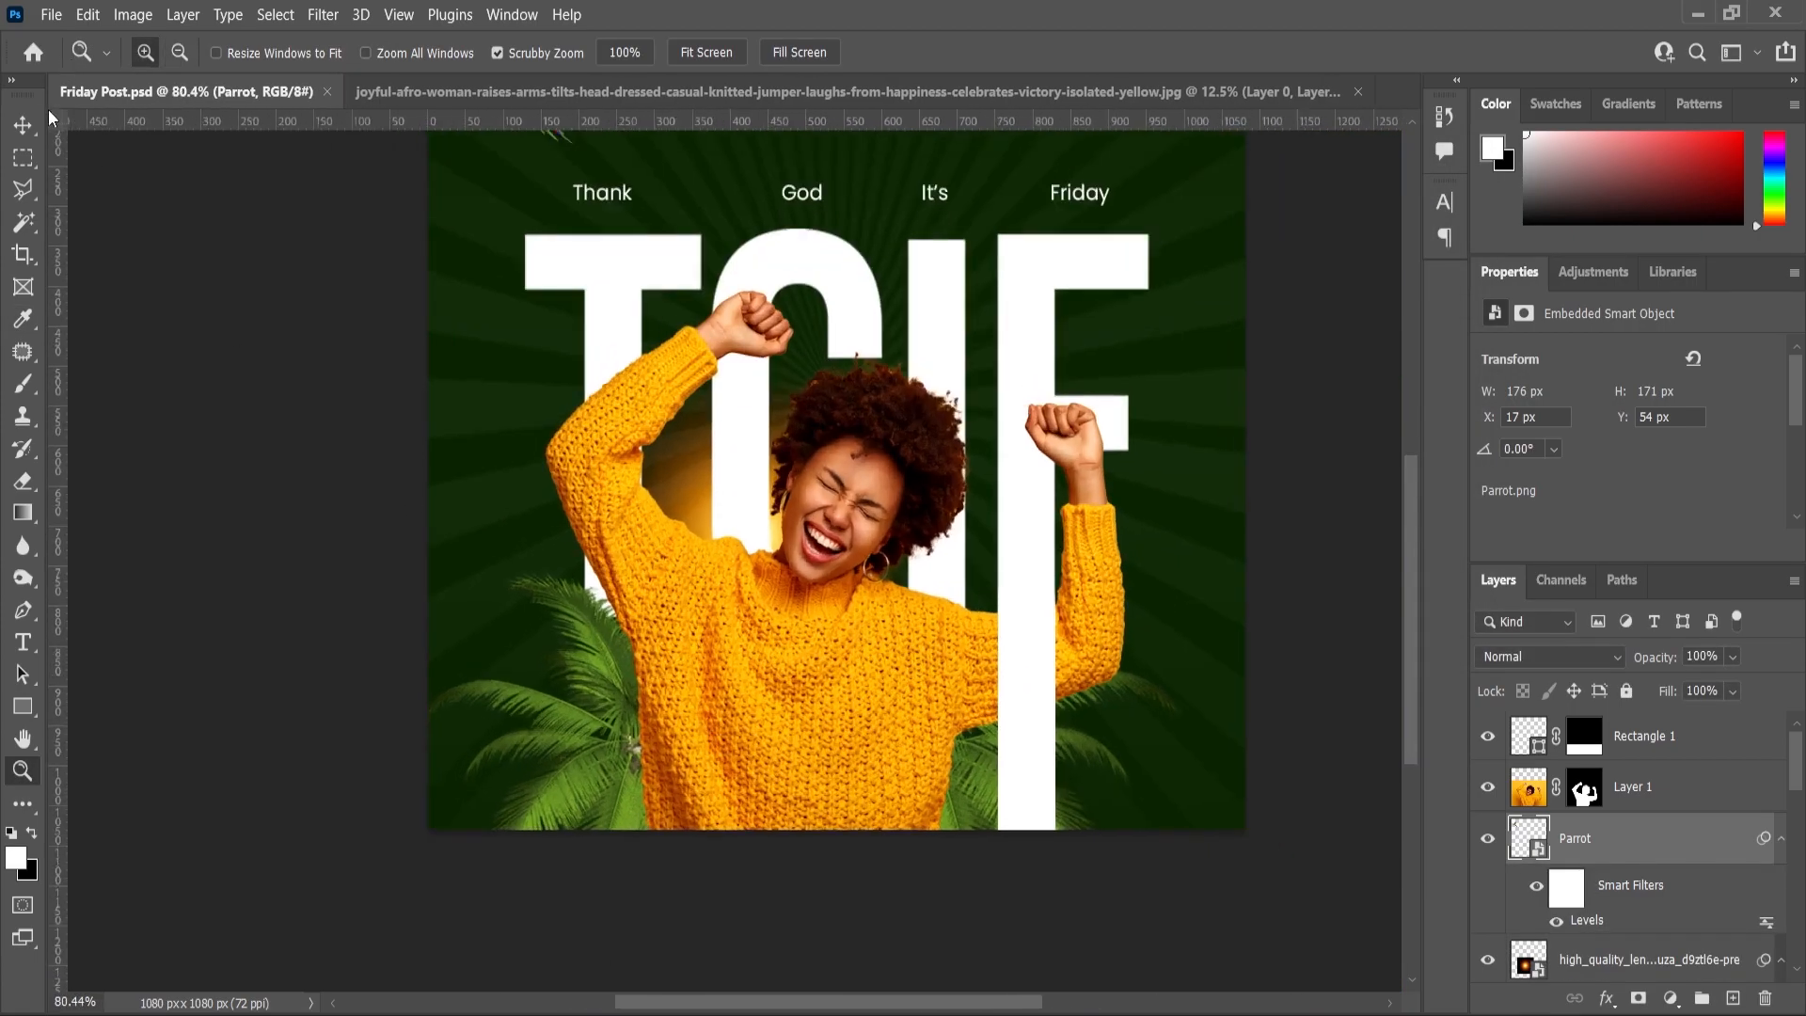
key("v")
left_click(608, 310)
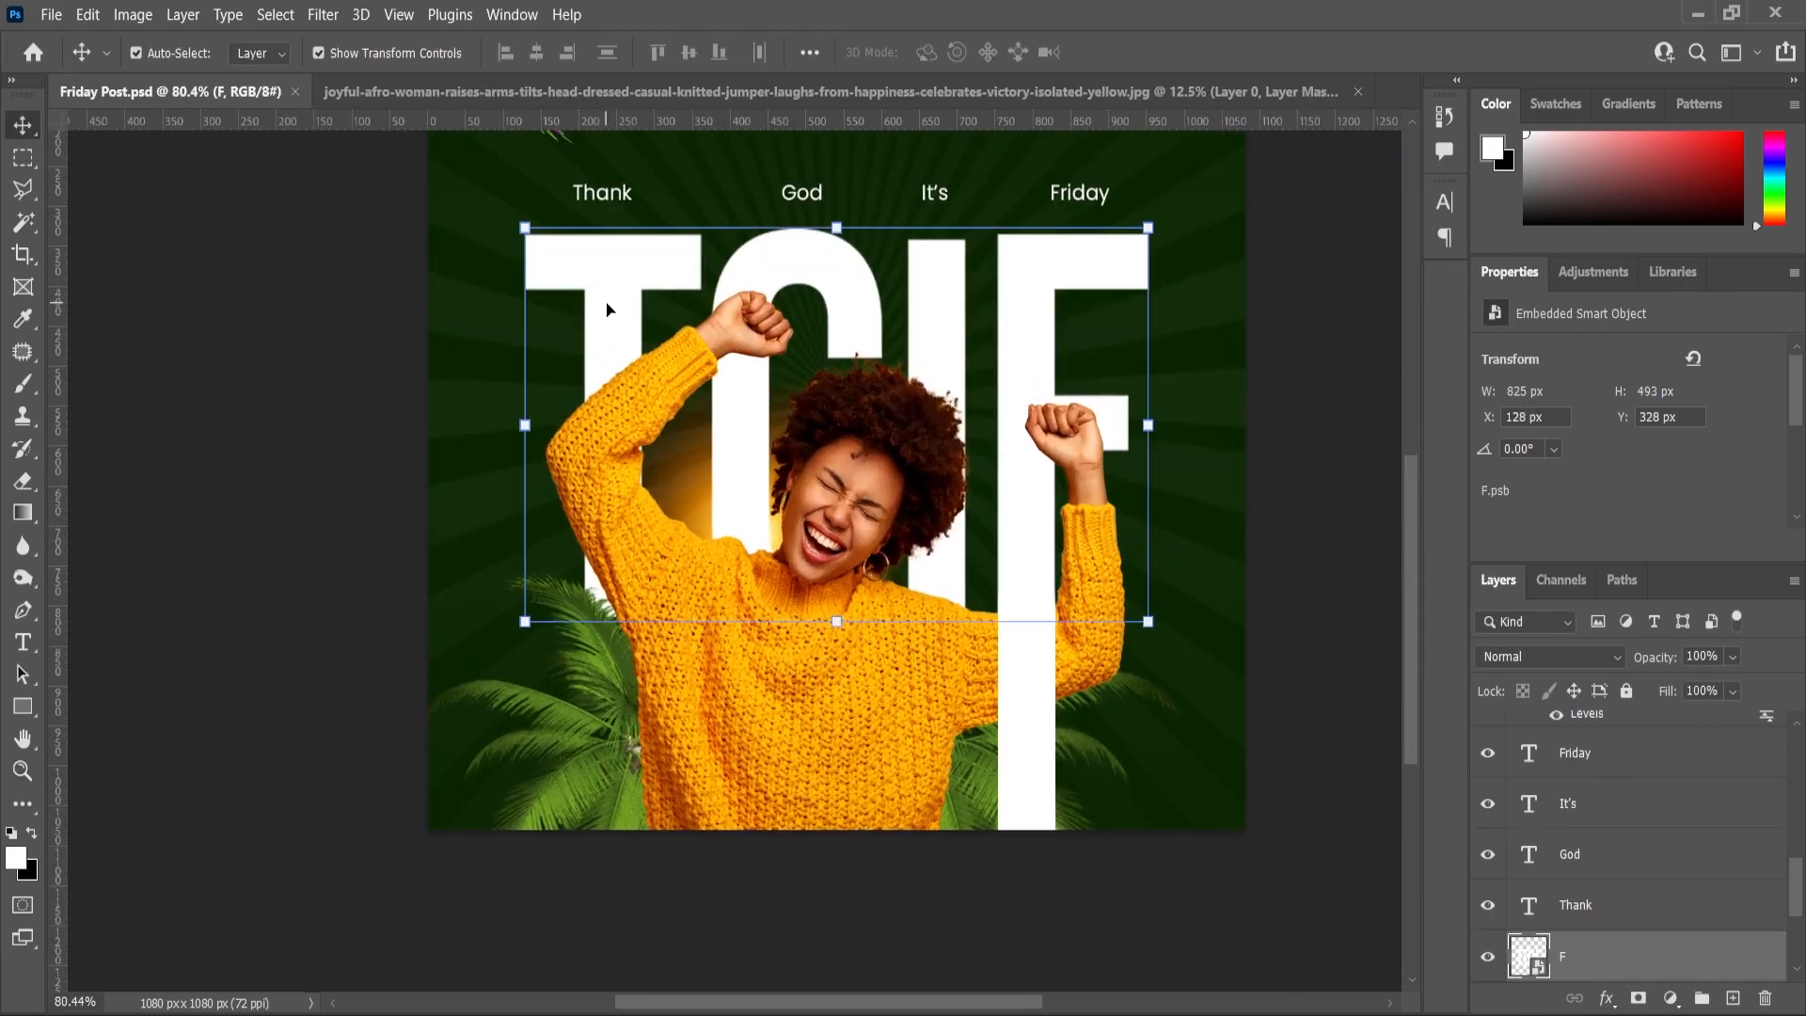
left_click(1044, 700)
key("Up")
key("Up")
key("Up")
key("Up")
key("Up")
key("Up")
key("Up")
key("Up")
key("Up")
key("Up")
key("Up")
key("Up")
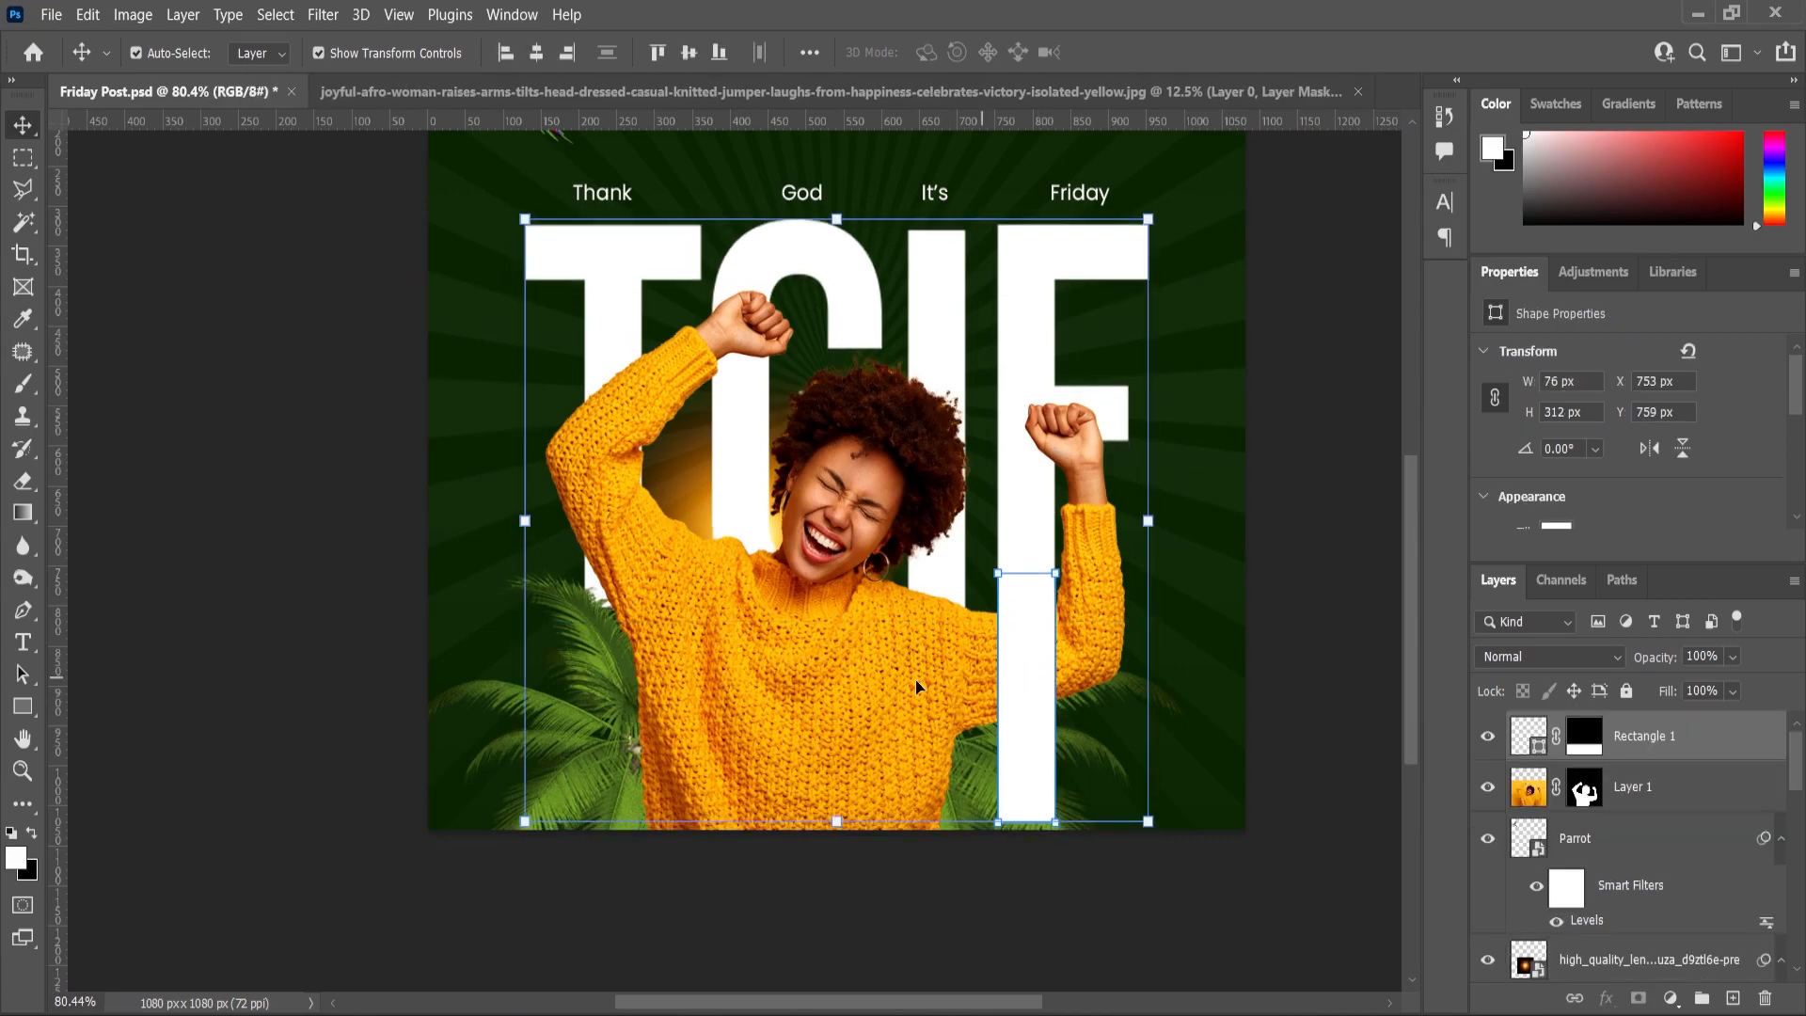
Scale the woman down slightly and shift her lower, and move the lens flare down to Y 500 px
left_click(788, 685)
left_click_drag(1267, 246, 1256, 254)
left_click_drag(831, 619, 831, 640)
key("Return")
left_click_drag(749, 542, 750, 577)
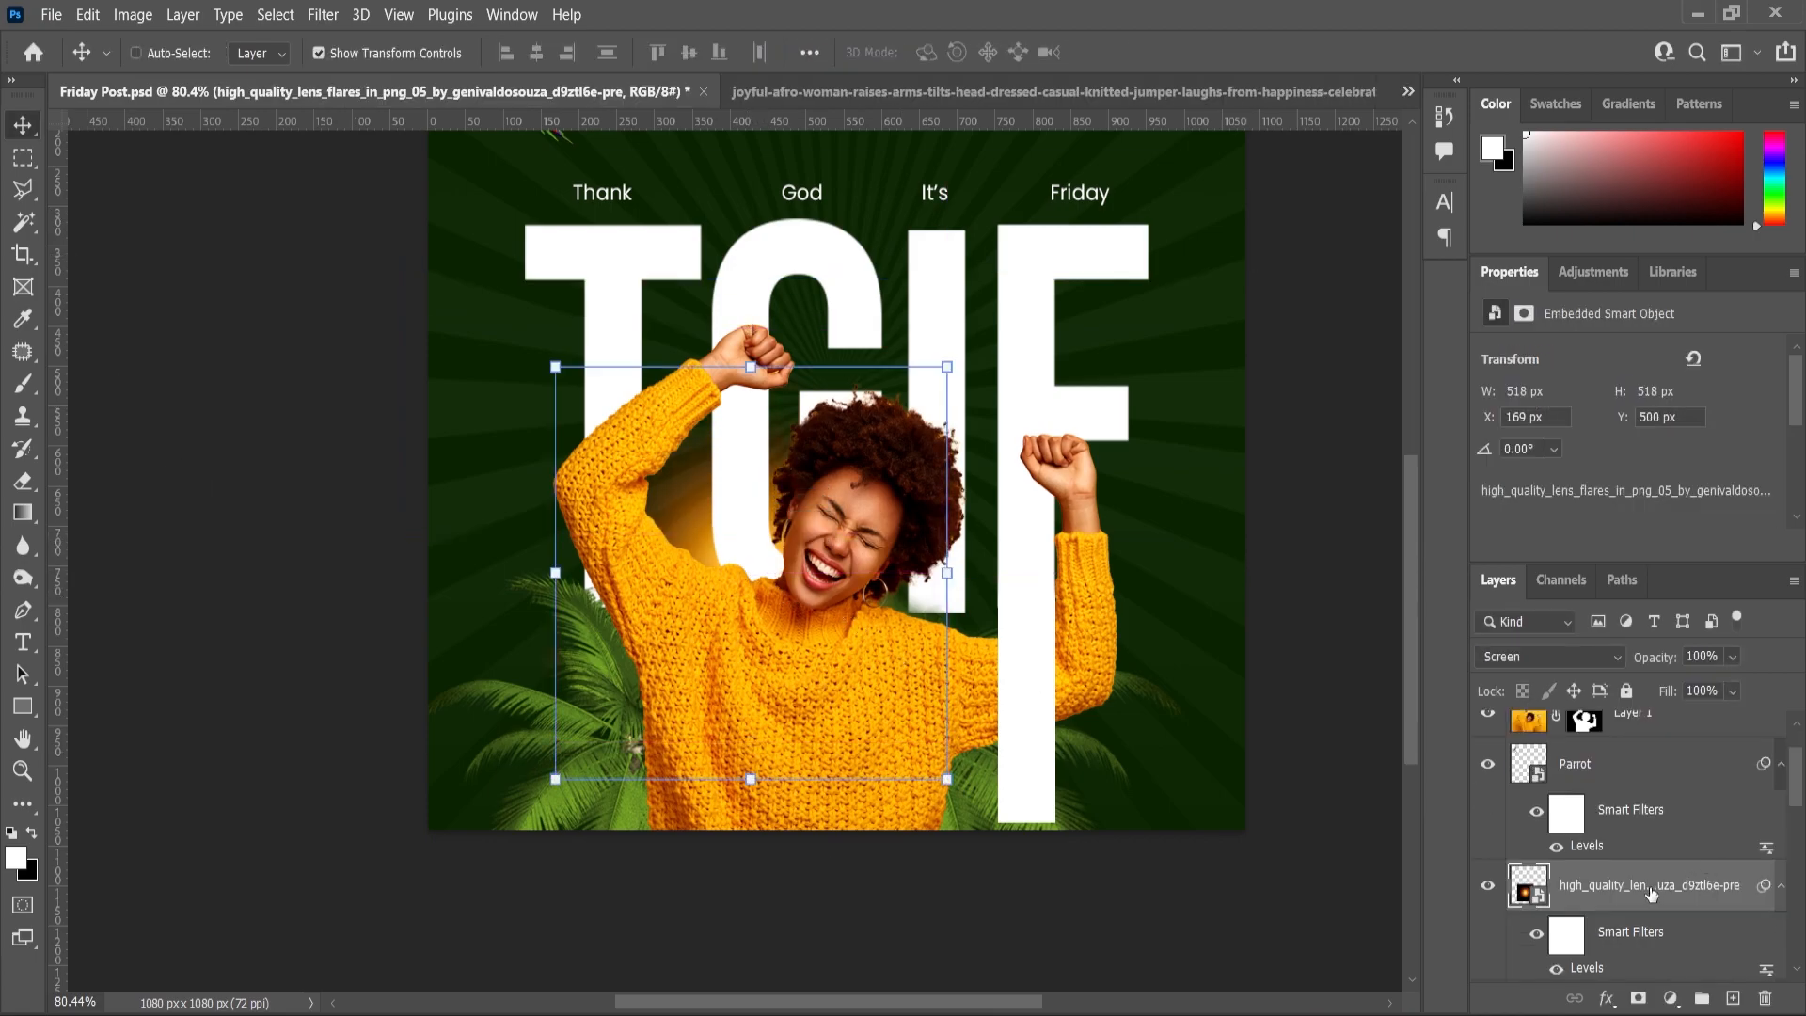
Duplicate the lens flare above the woman's layer, scale the copy to 12.57% and center it at about X 407, Y 759 px beside her neck
left_click_drag(1652, 893, 1589, 743)
left_click(948, 358)
left_click(972, 420)
left_click_drag(947, 367, 873, 455)
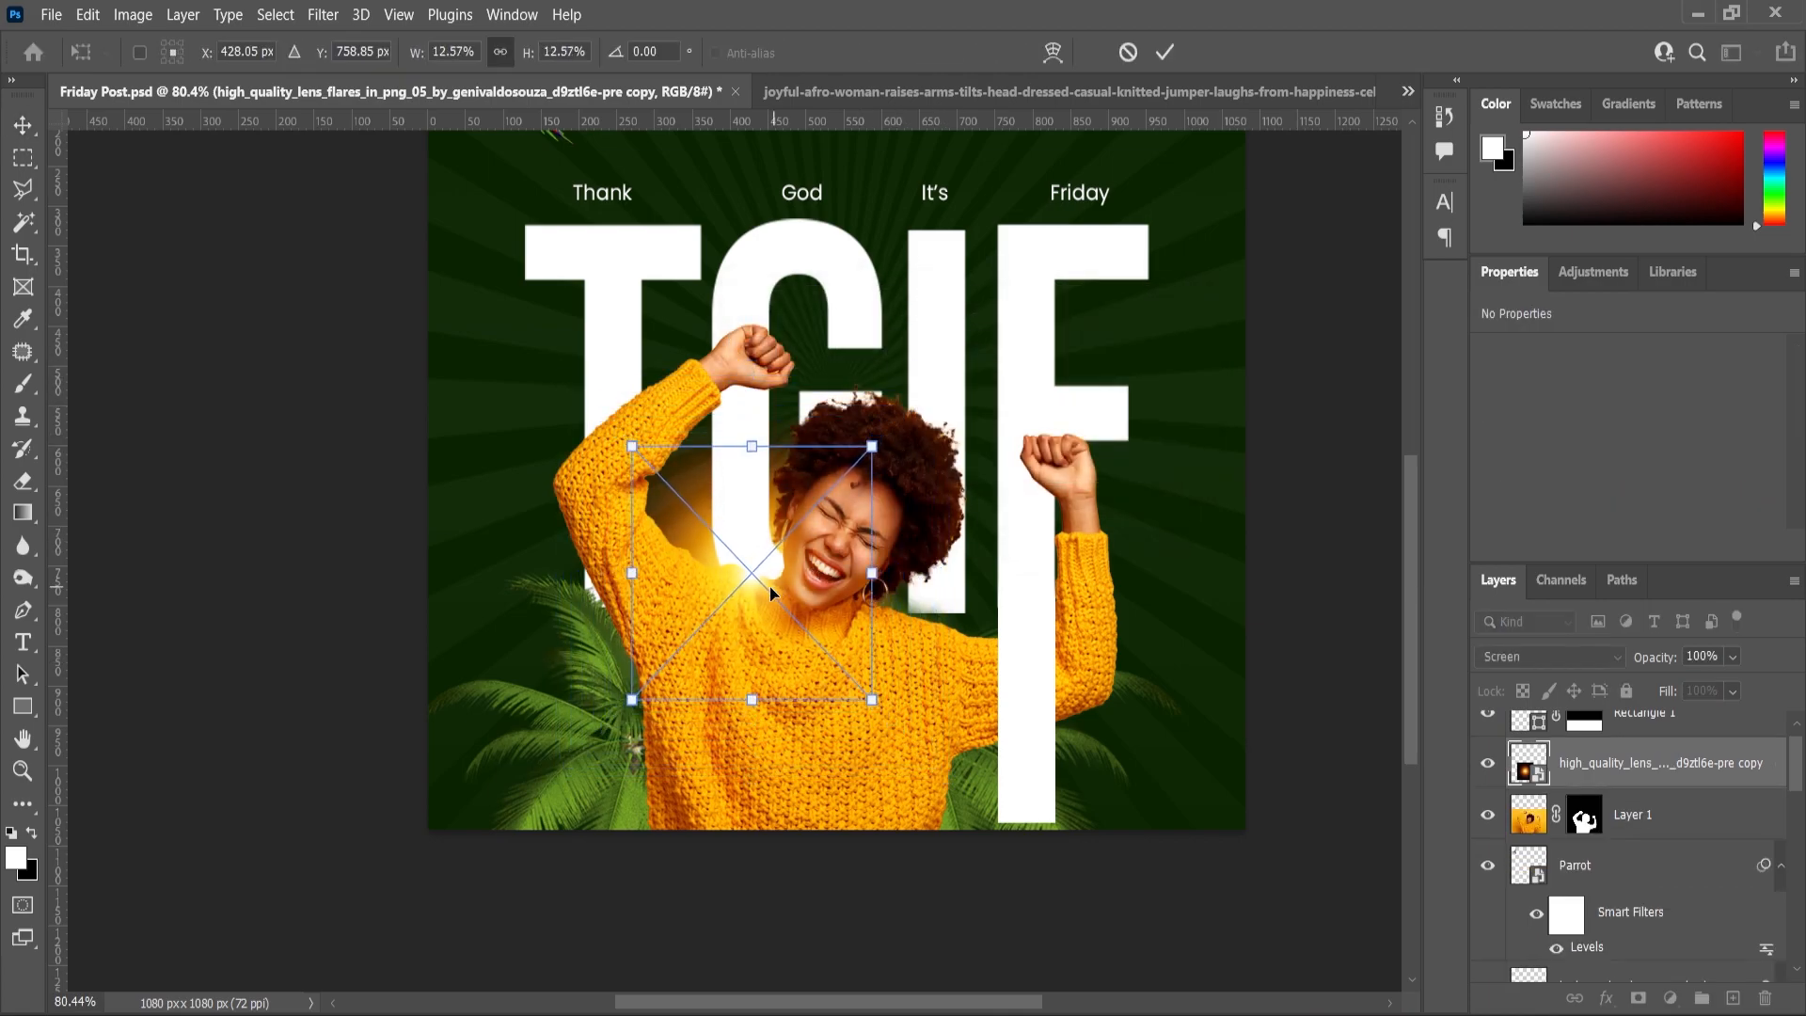
left_click_drag(758, 585, 753, 591)
left_click(22, 771)
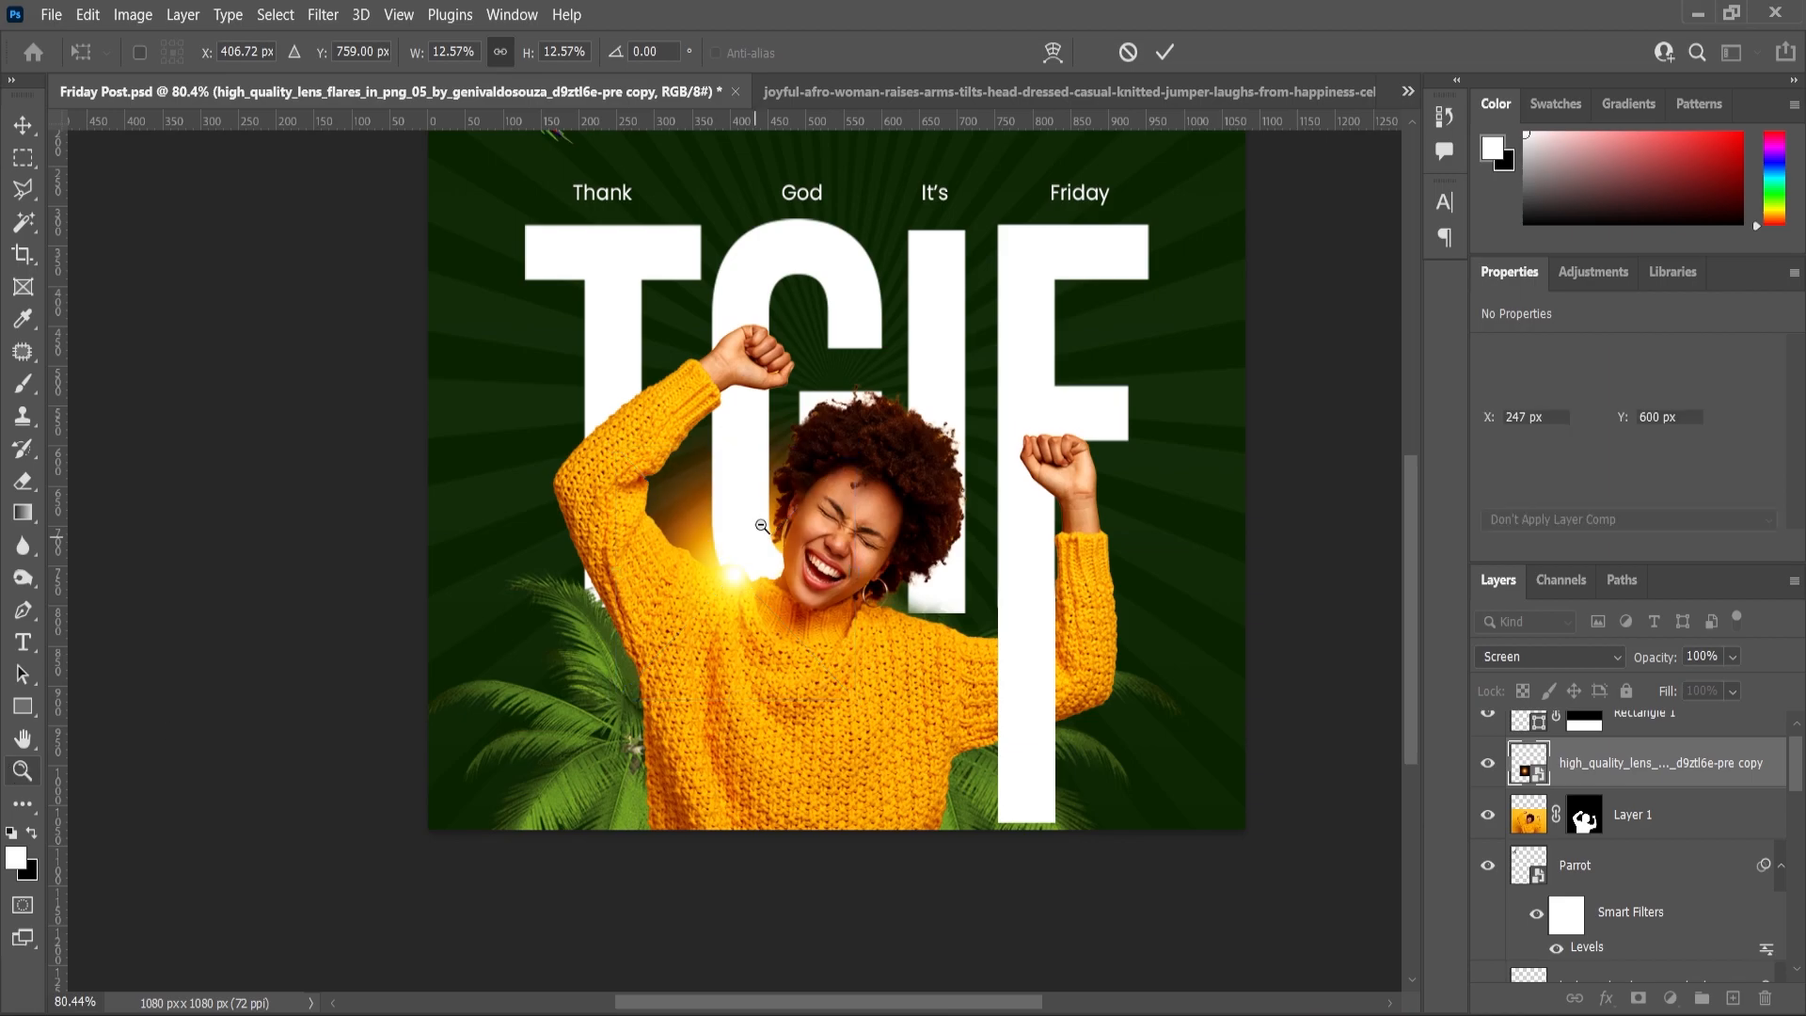
Stretch the white rectangle below the F down to the canvas's lower edge, making it 321 px high
scroll(775, 543, "down", 3)
scroll(853, 550, "up", 2)
scroll(854, 550, "down", 1)
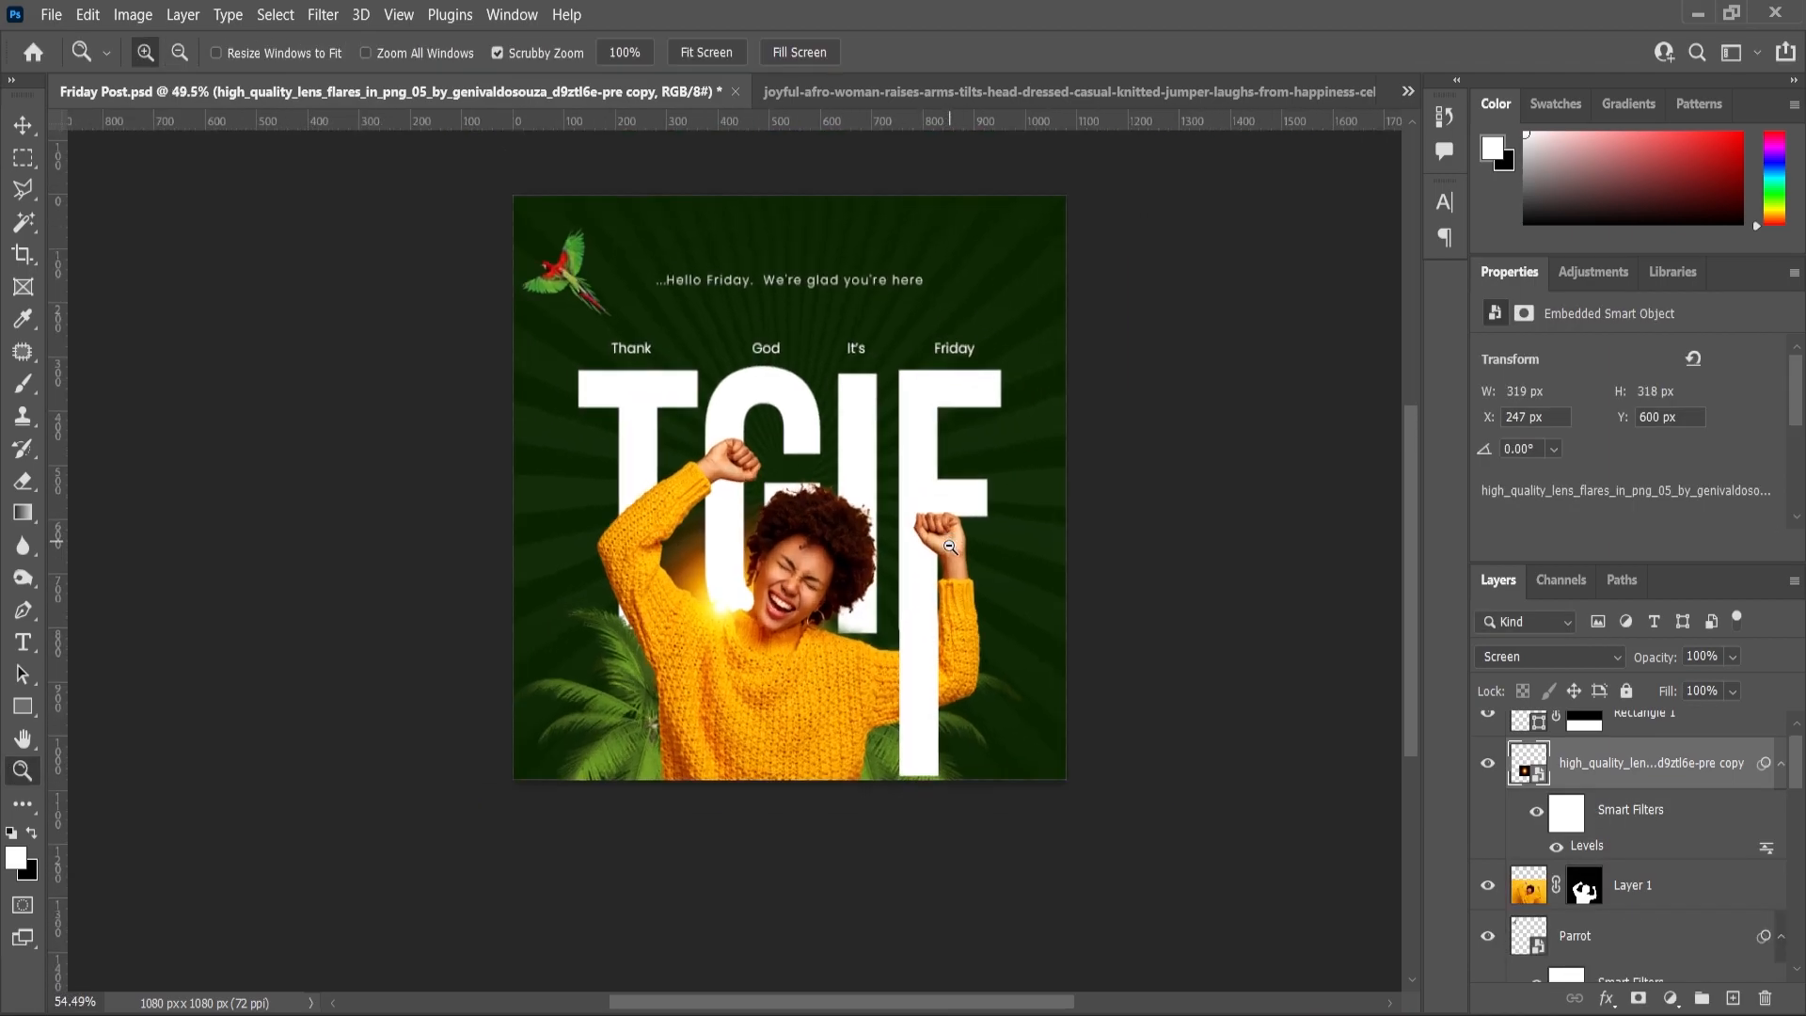
left_click(27, 135)
scroll(980, 863, "up", 5)
left_click(980, 863)
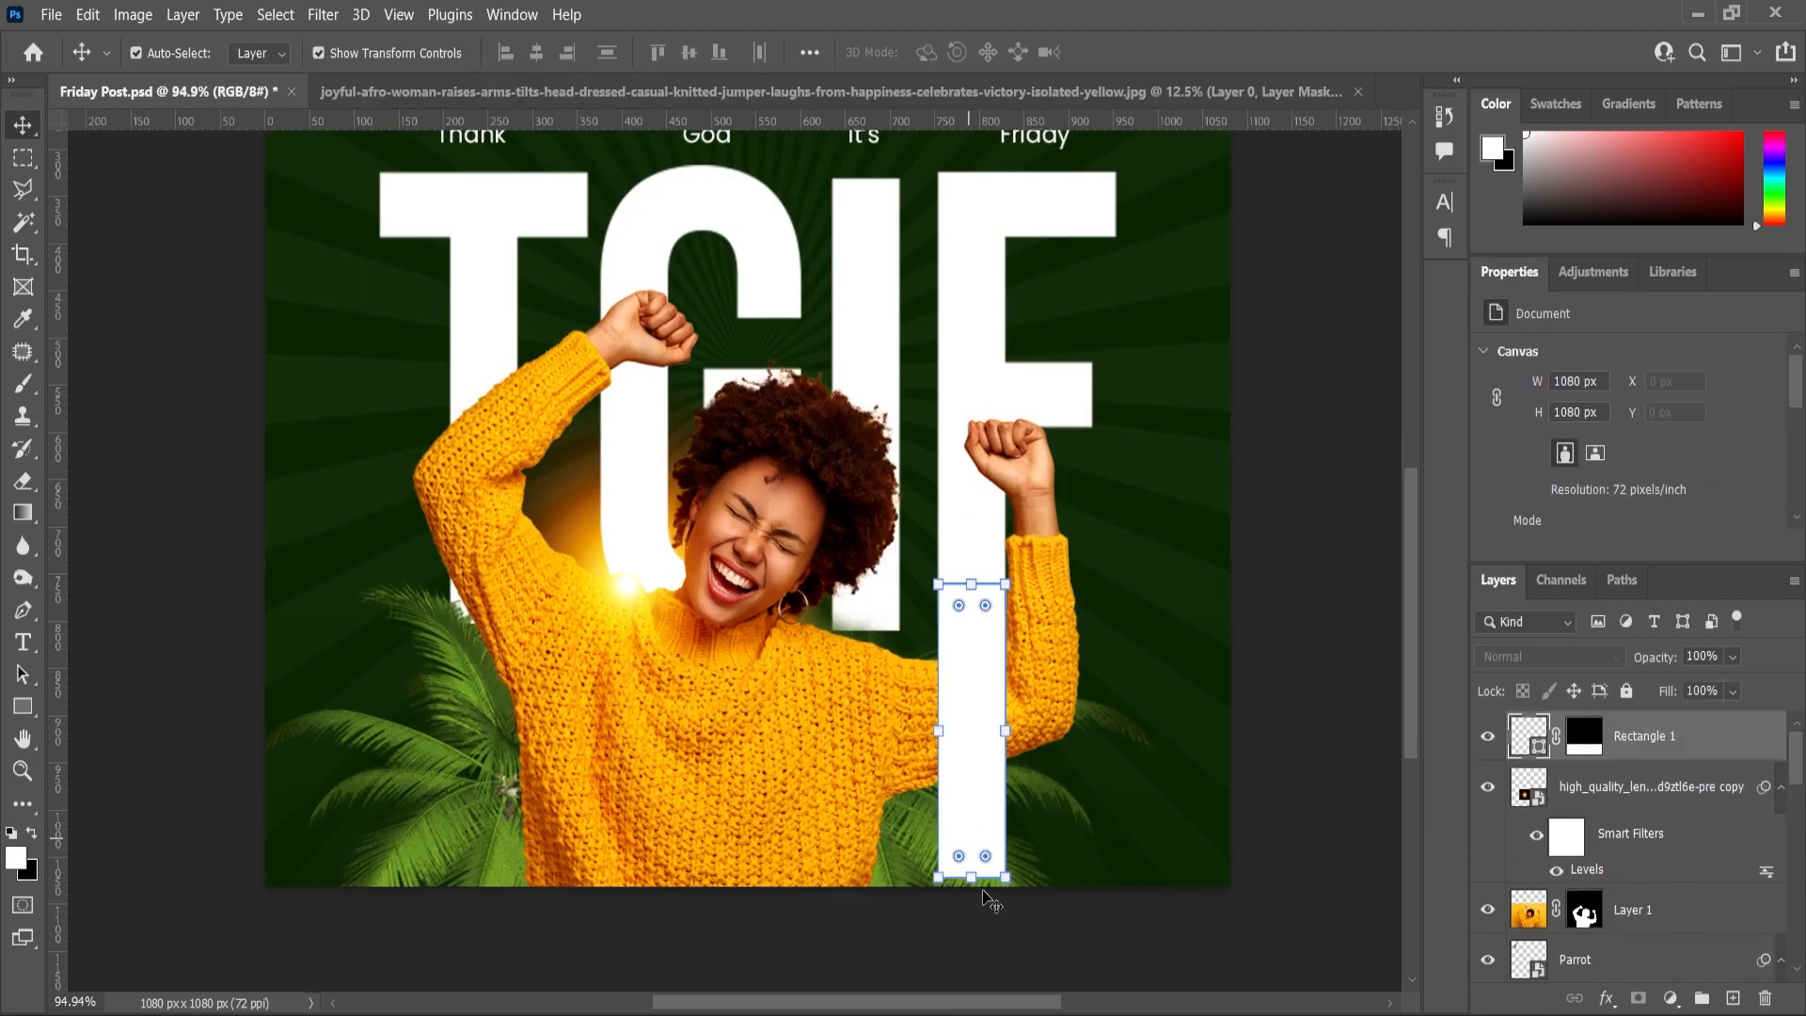
left_click_drag(973, 880, 974, 891)
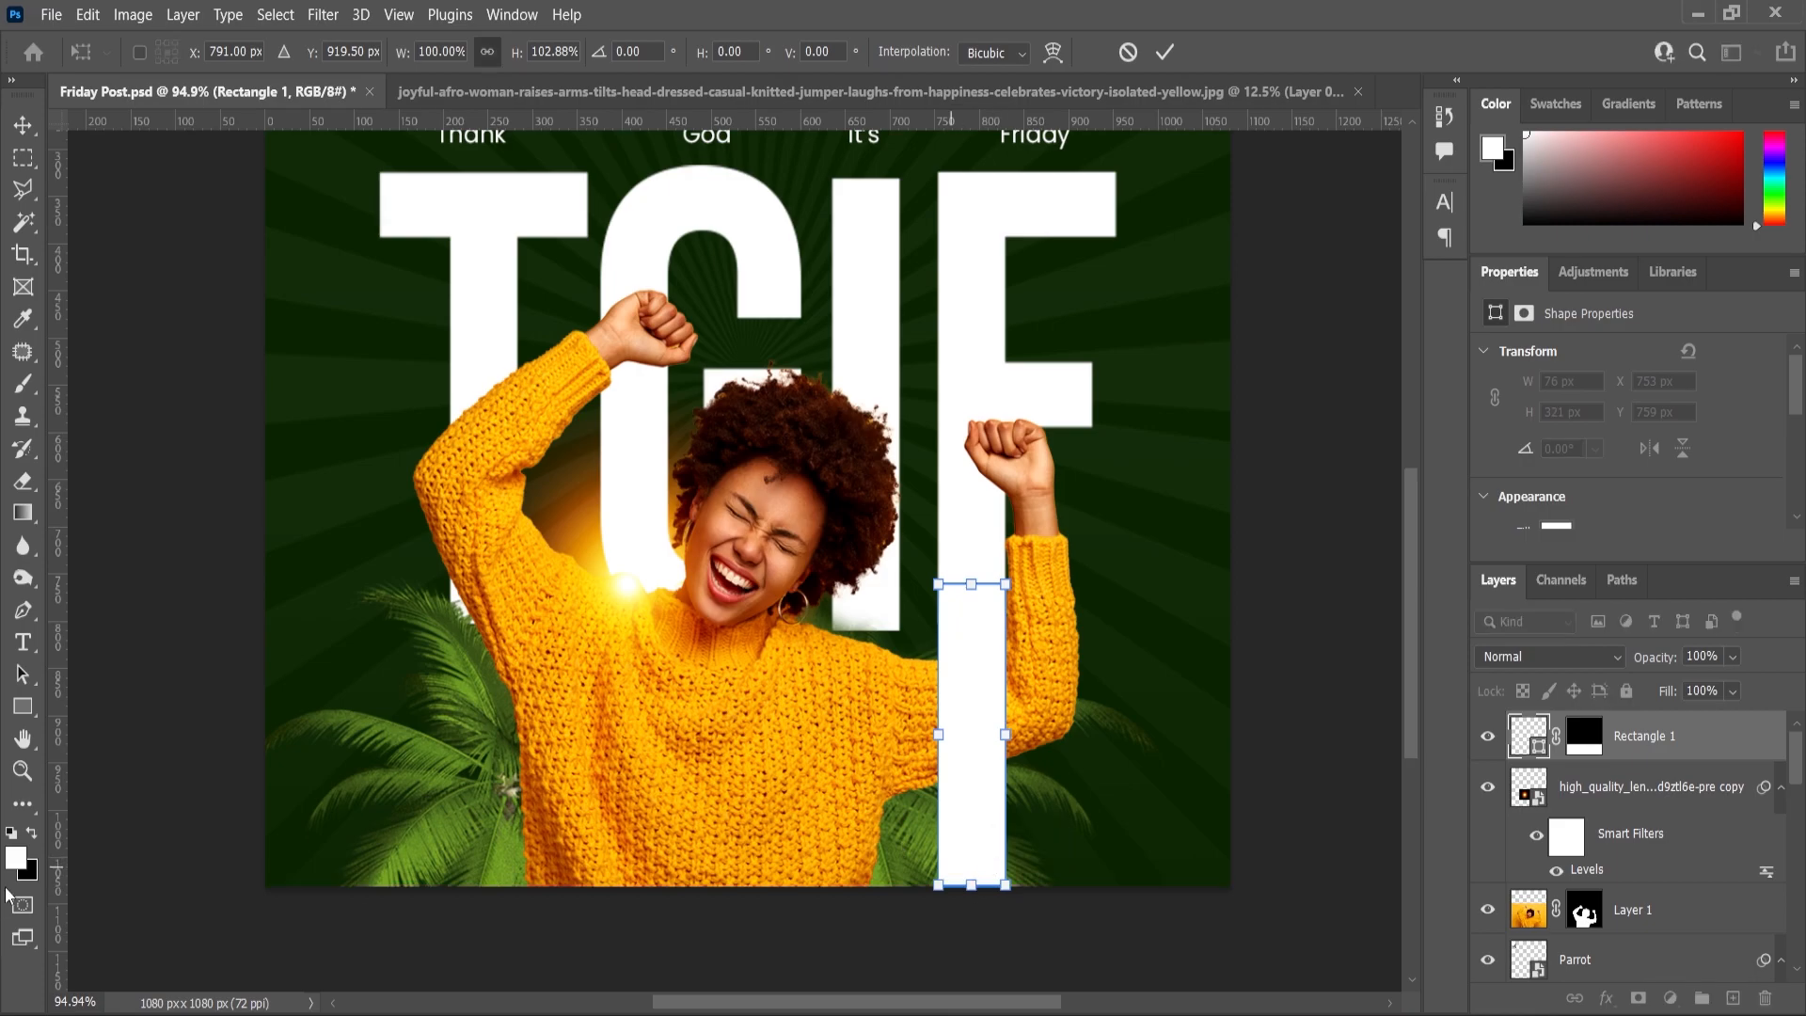
scroll(1046, 602, "down", 5)
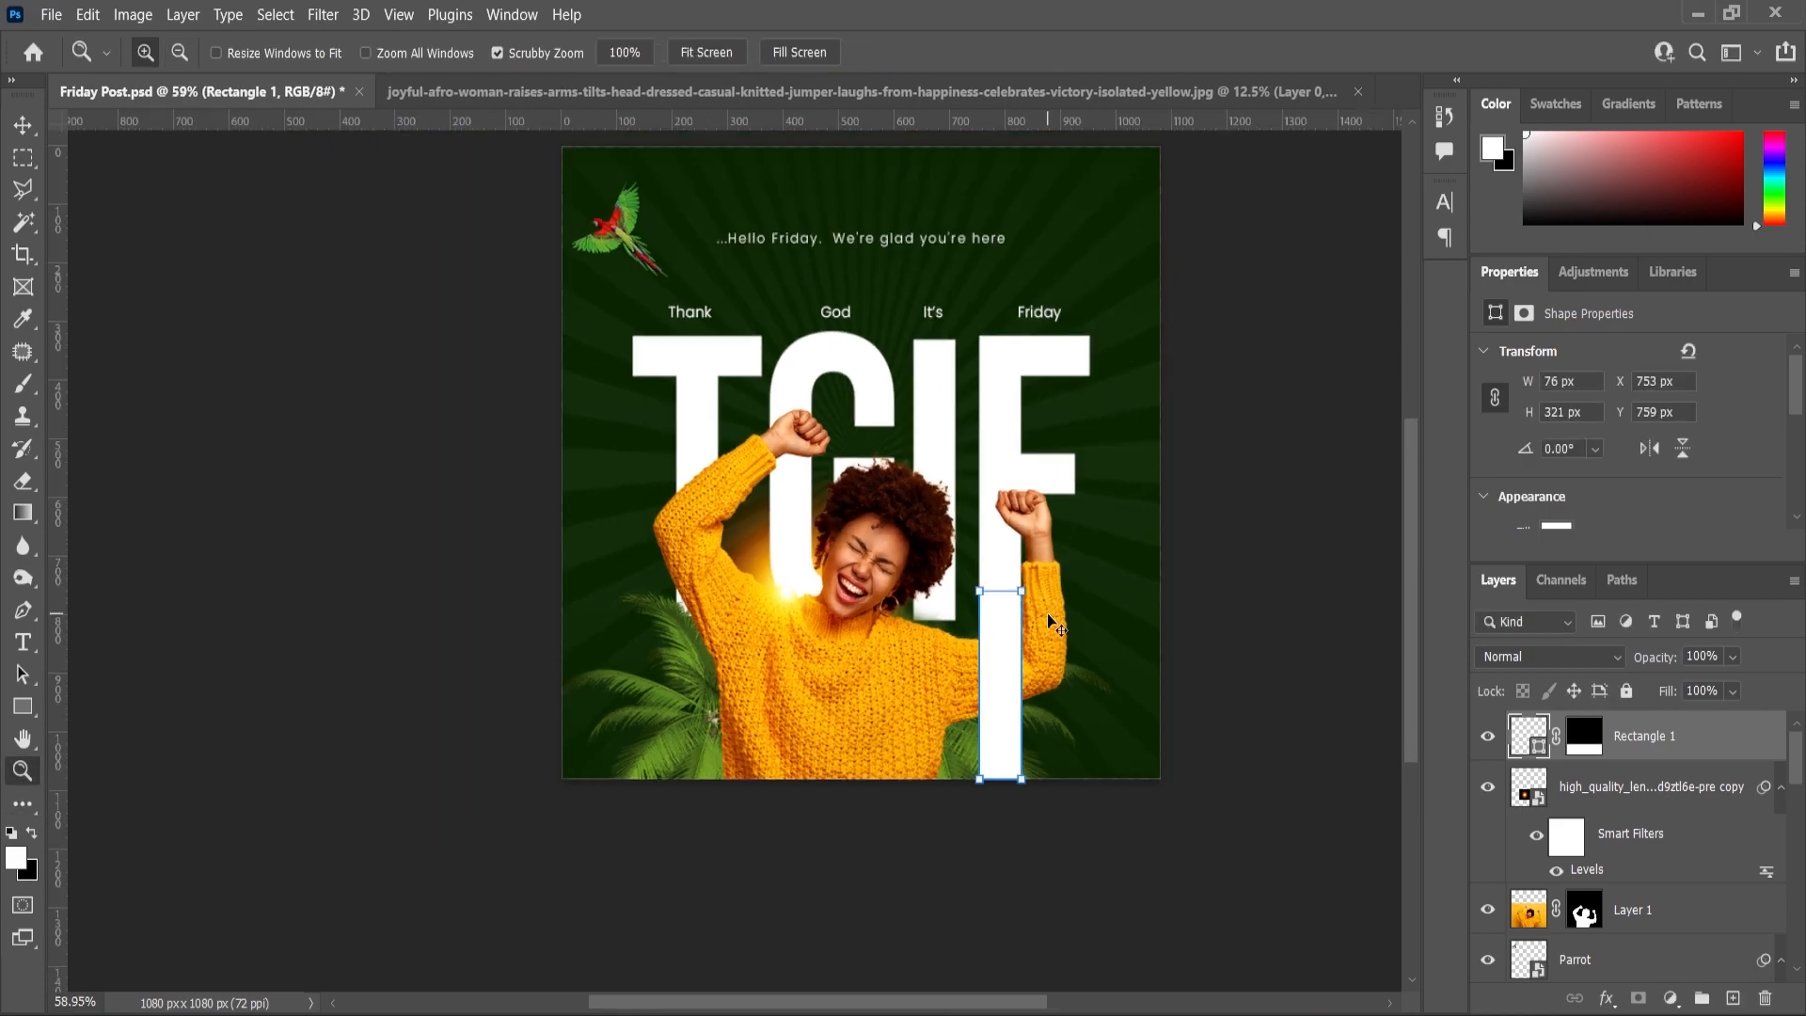
scroll(1107, 646, "down", 1)
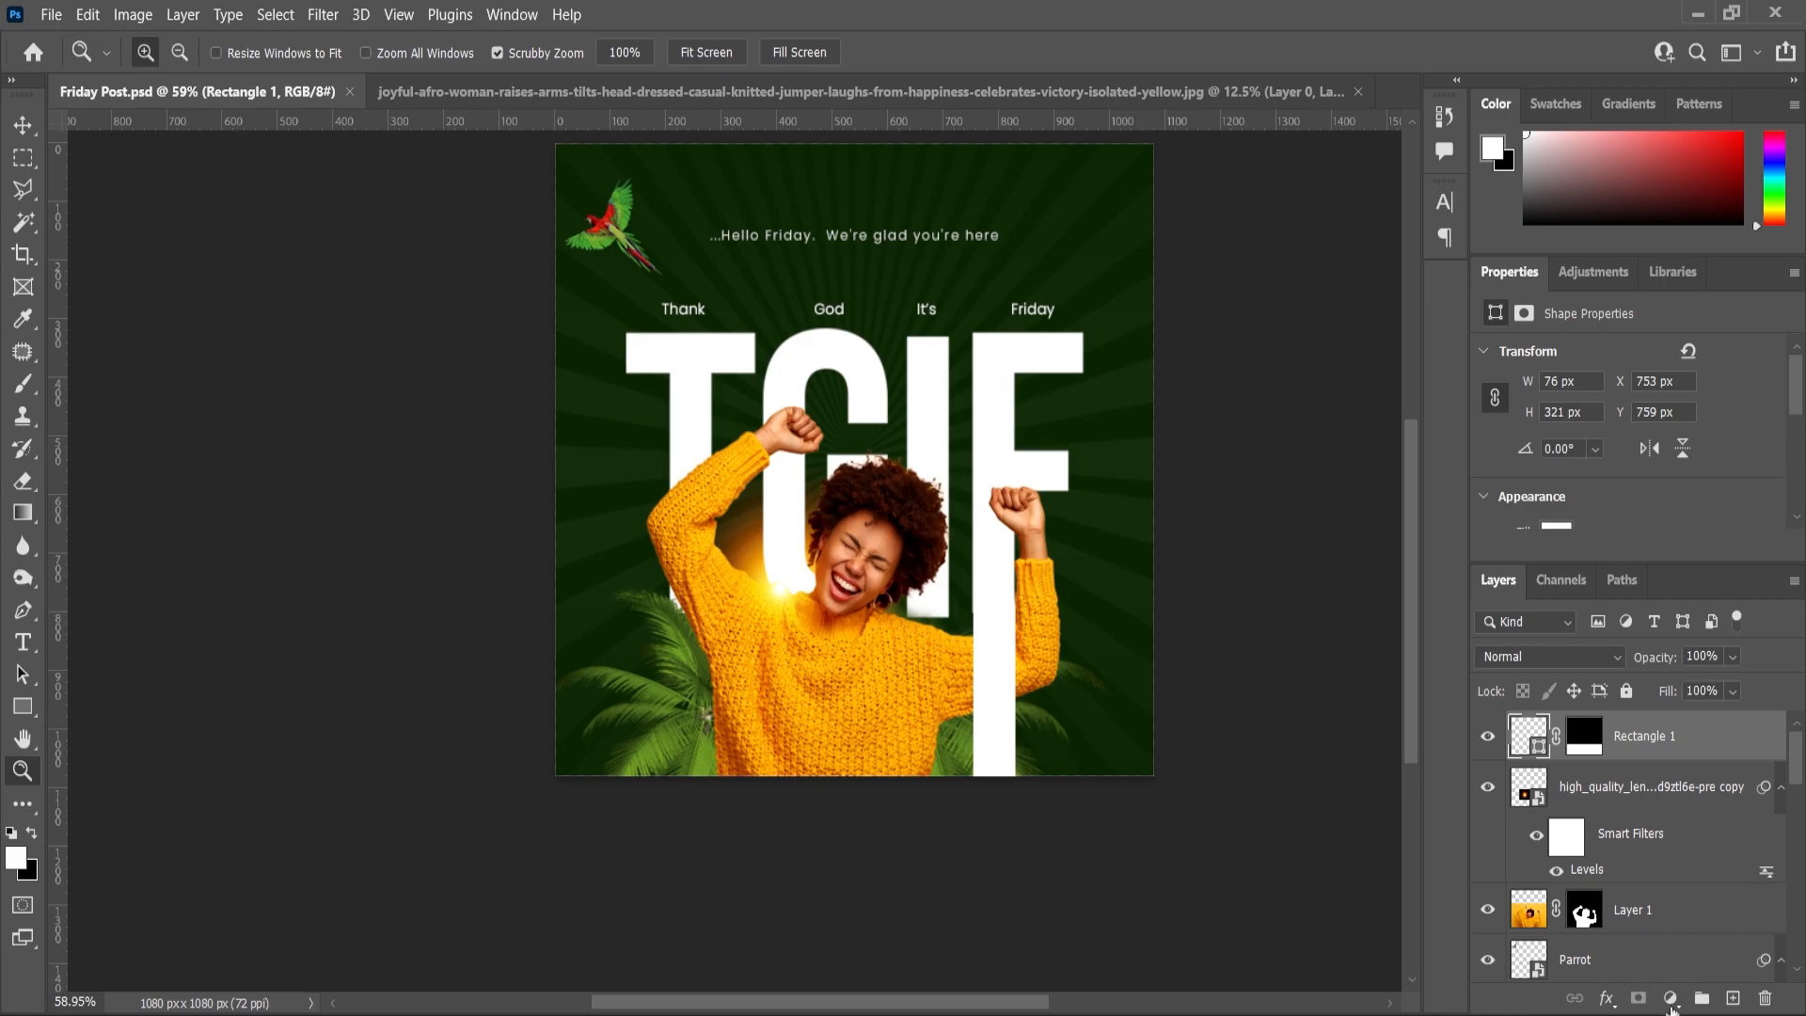
scroll(1080, 524, "down", 2)
scroll(1157, 484, "up", 3)
scroll(1280, 446, "up", 2)
scroll(1281, 446, "up", 1)
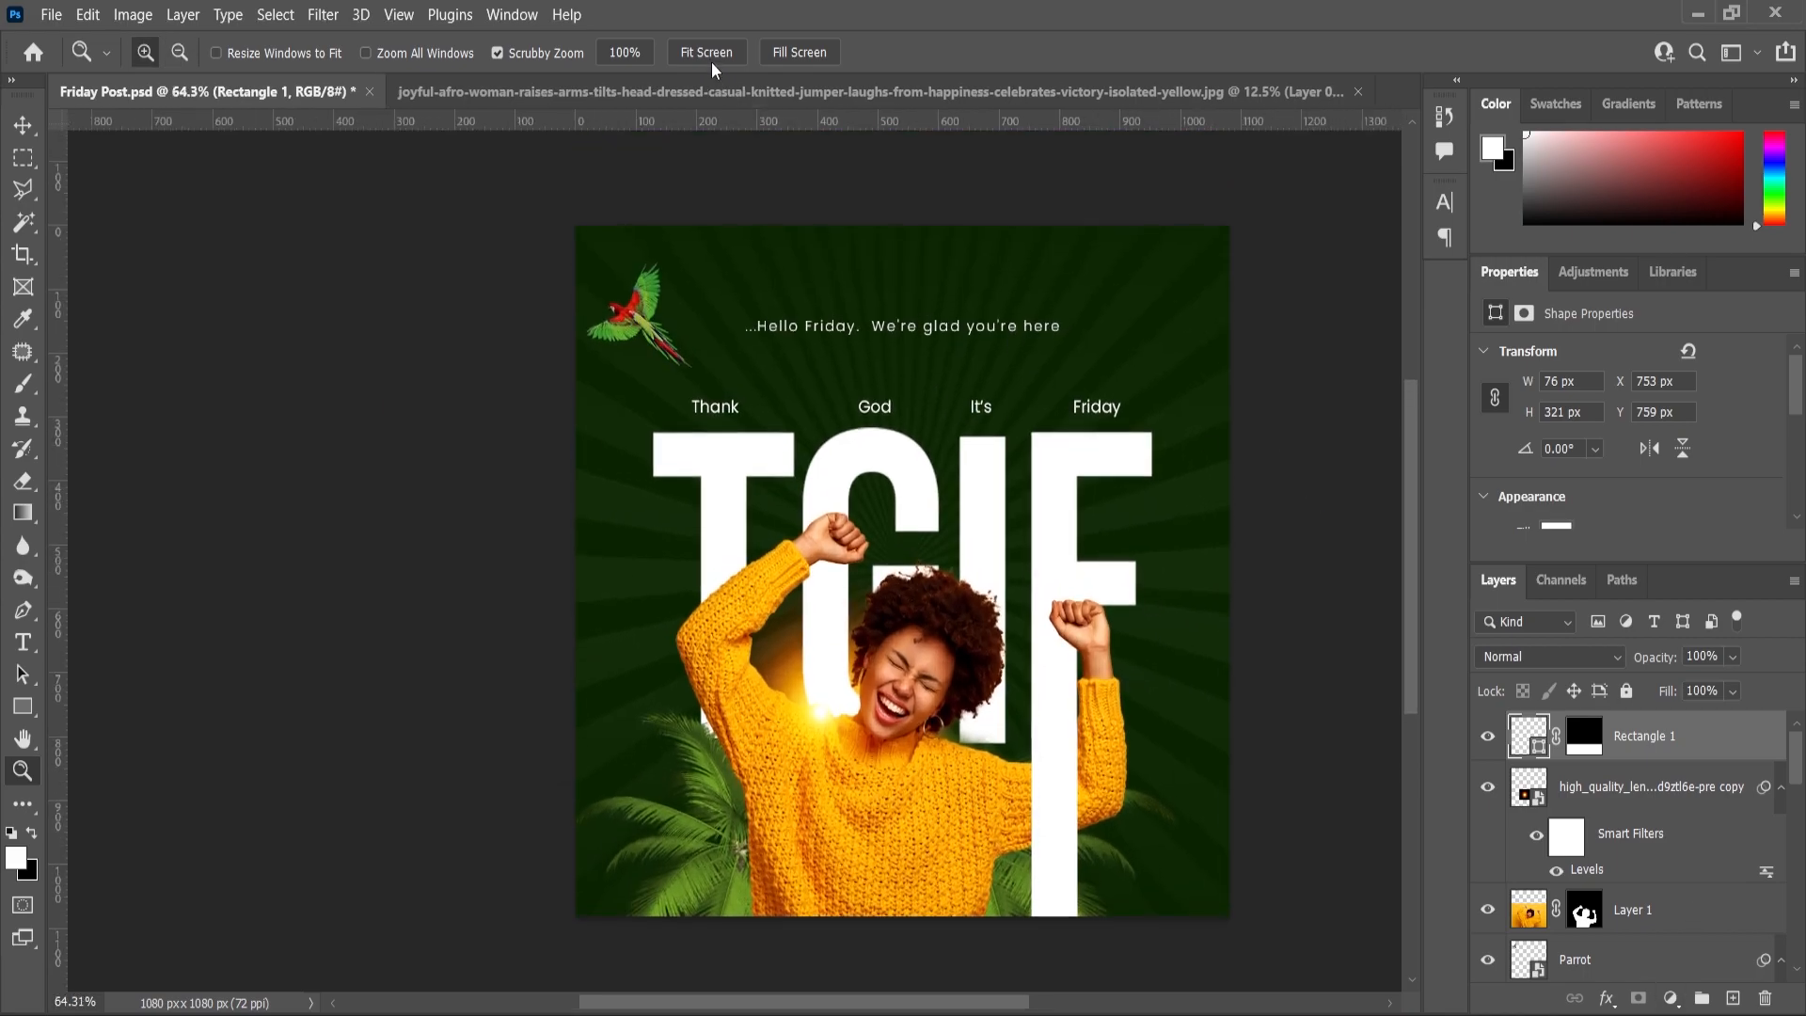
scroll(1222, 480, "up", 2)
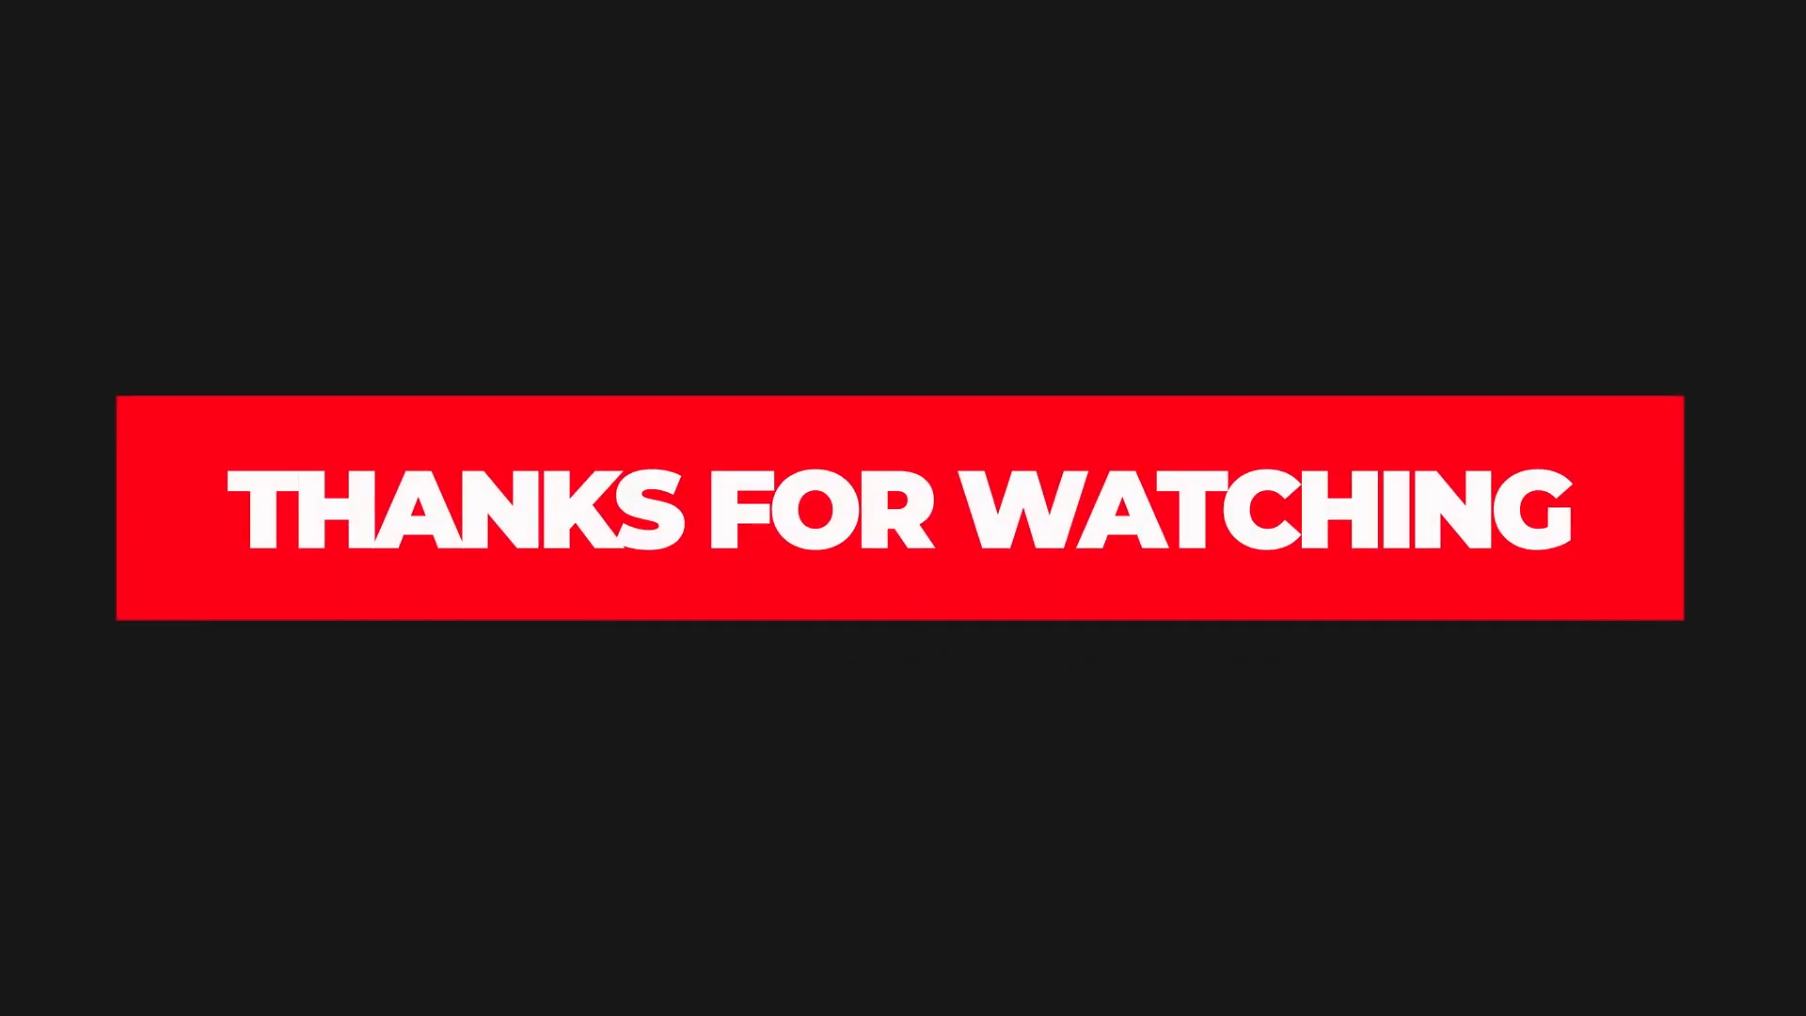